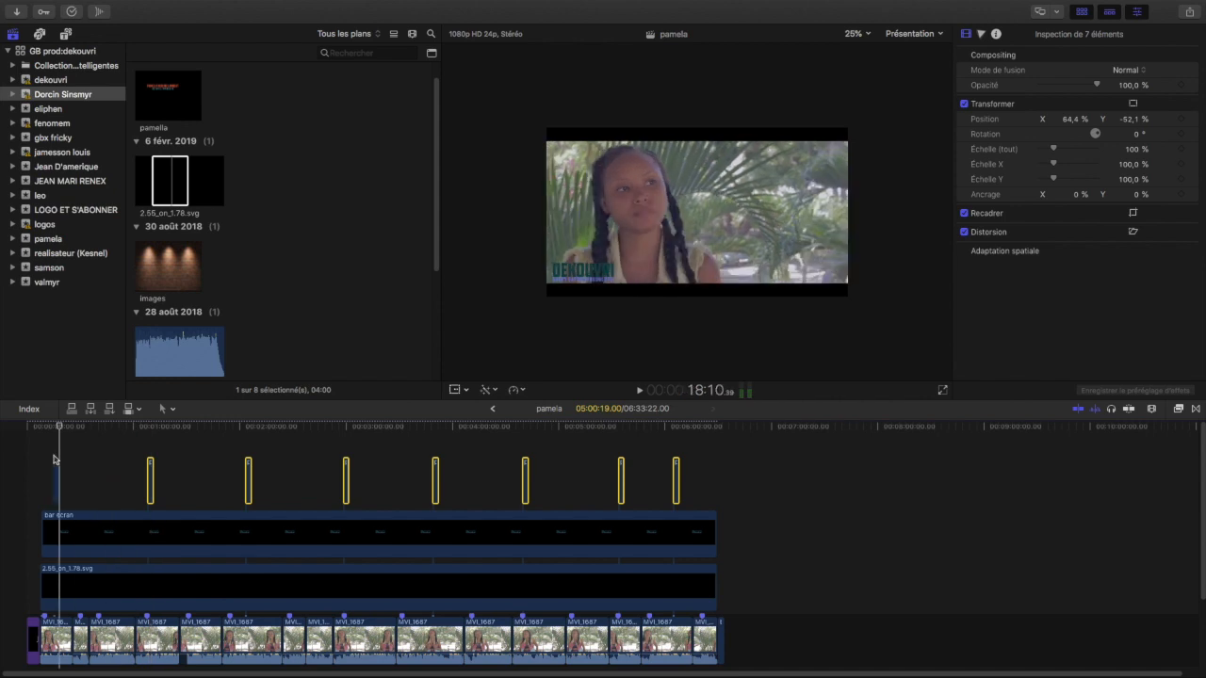
# - Play back the opening of the interview timeline to review the footage with its overlays
pyautogui.press('space')
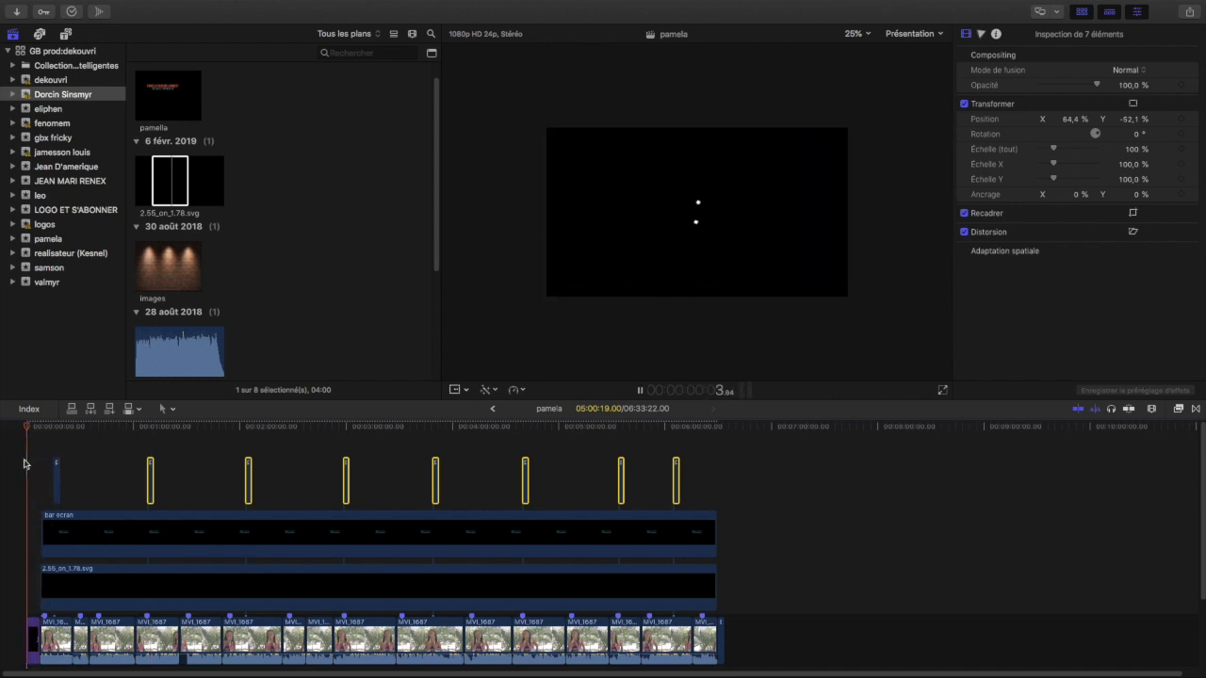
pyautogui.moveTo(33, 430); pyautogui.dragTo(43, 434)
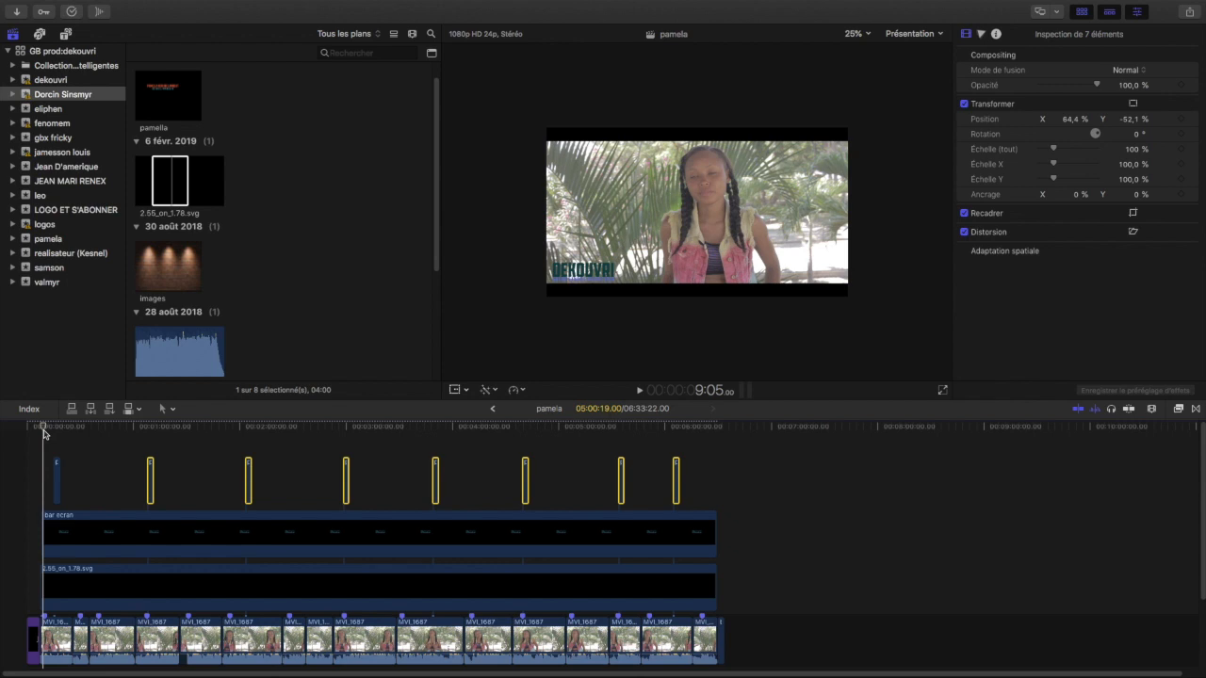
pyautogui.press('space')
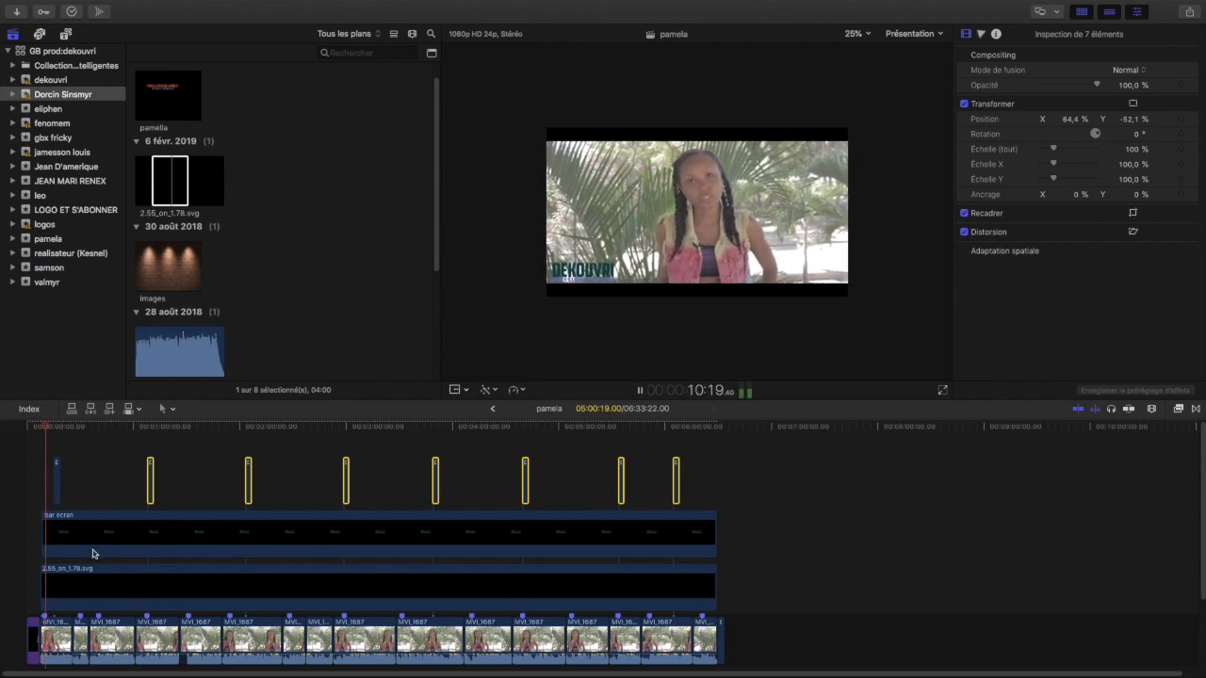
pyautogui.click(86, 584)
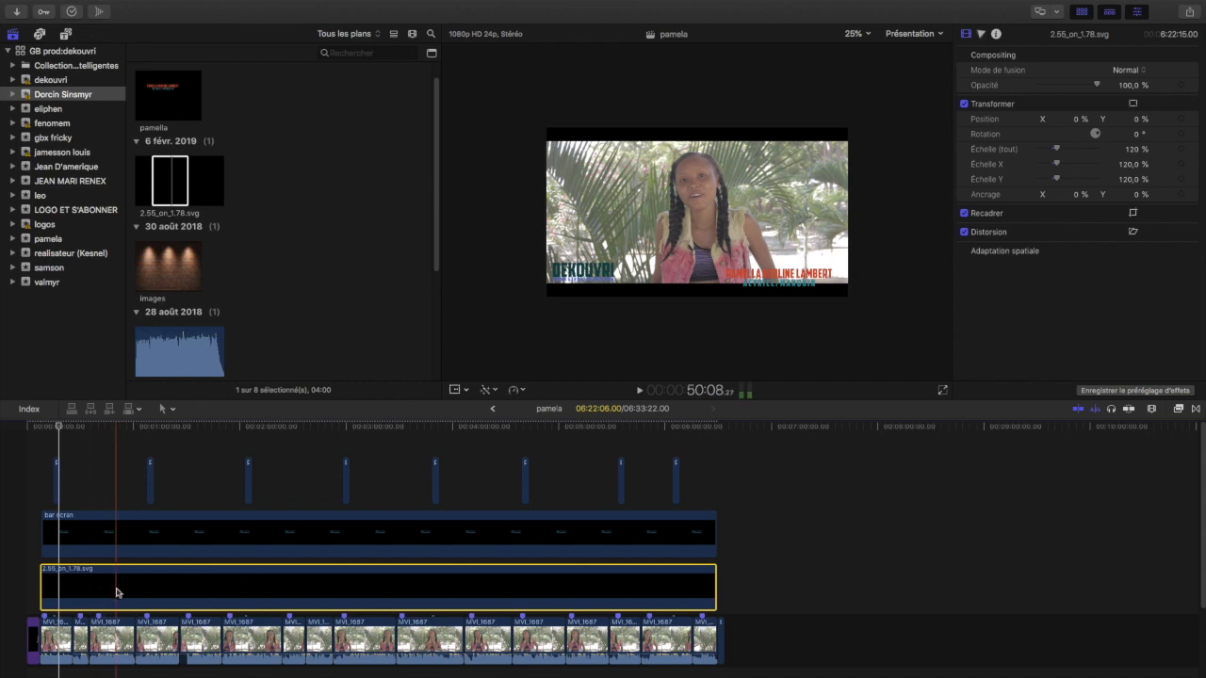
pyautogui.press('space')
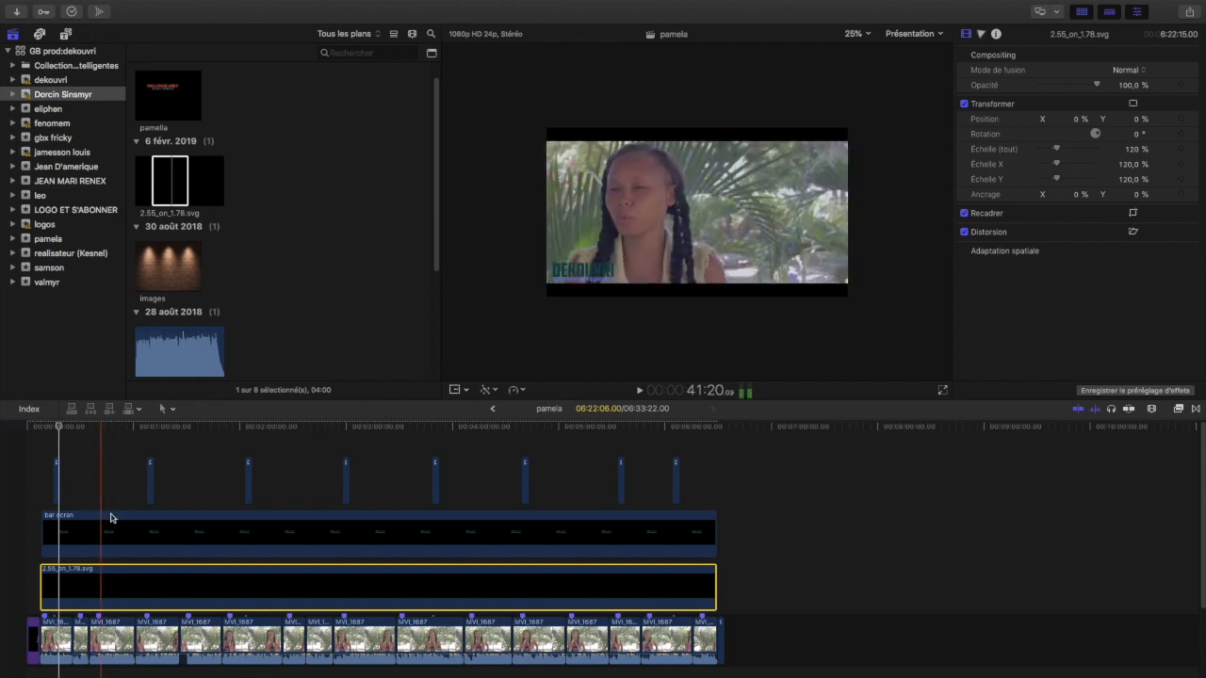
# - Replace the first name title with a copy of the second one, placed near the beginning of the interview footage
pyautogui.click(56, 476)
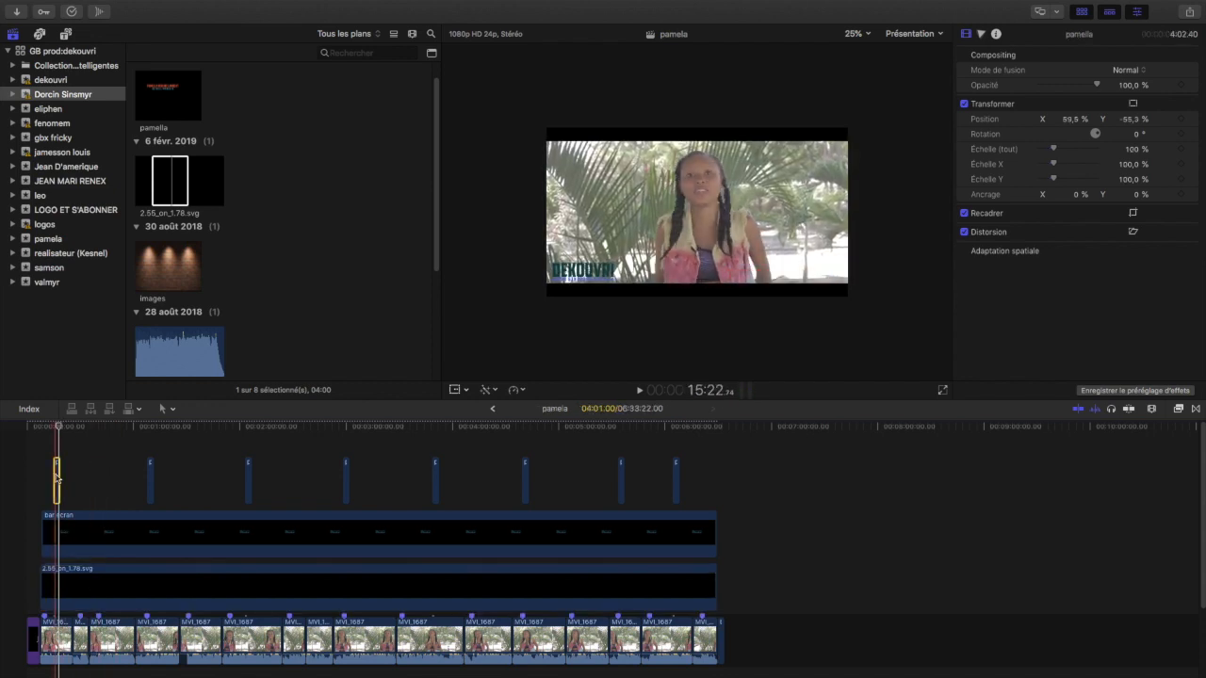
pyautogui.click(153, 492)
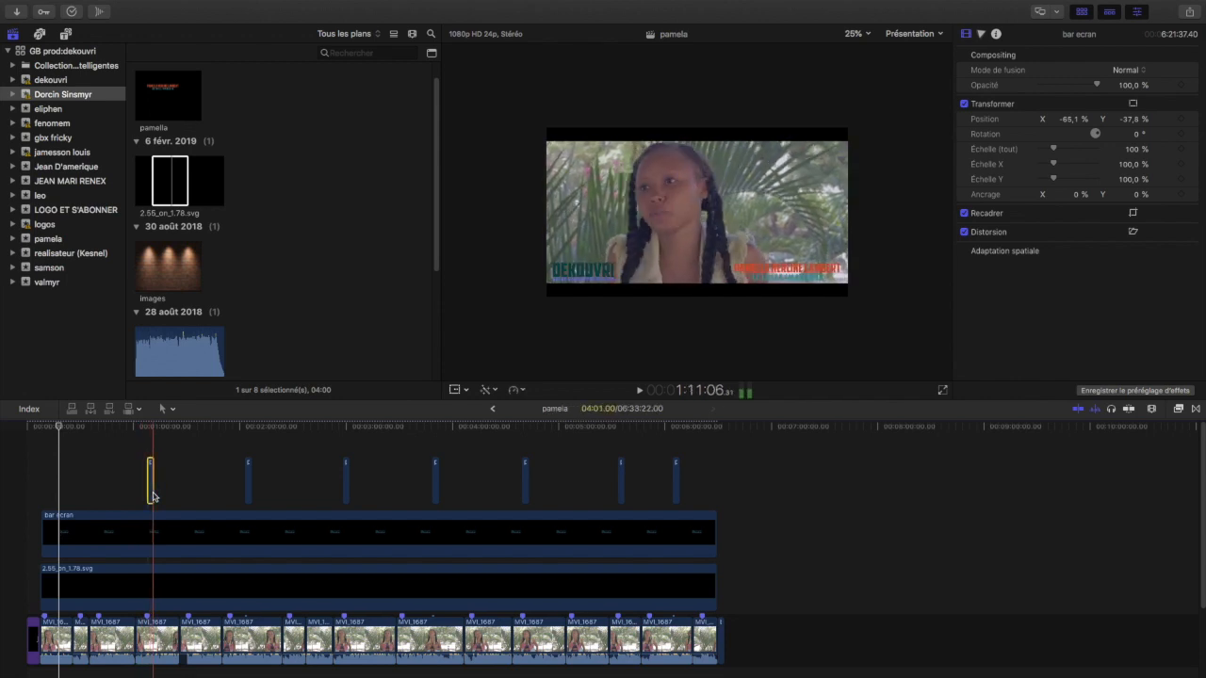
pyautogui.moveTo(153, 495); pyautogui.dragTo(60, 492)
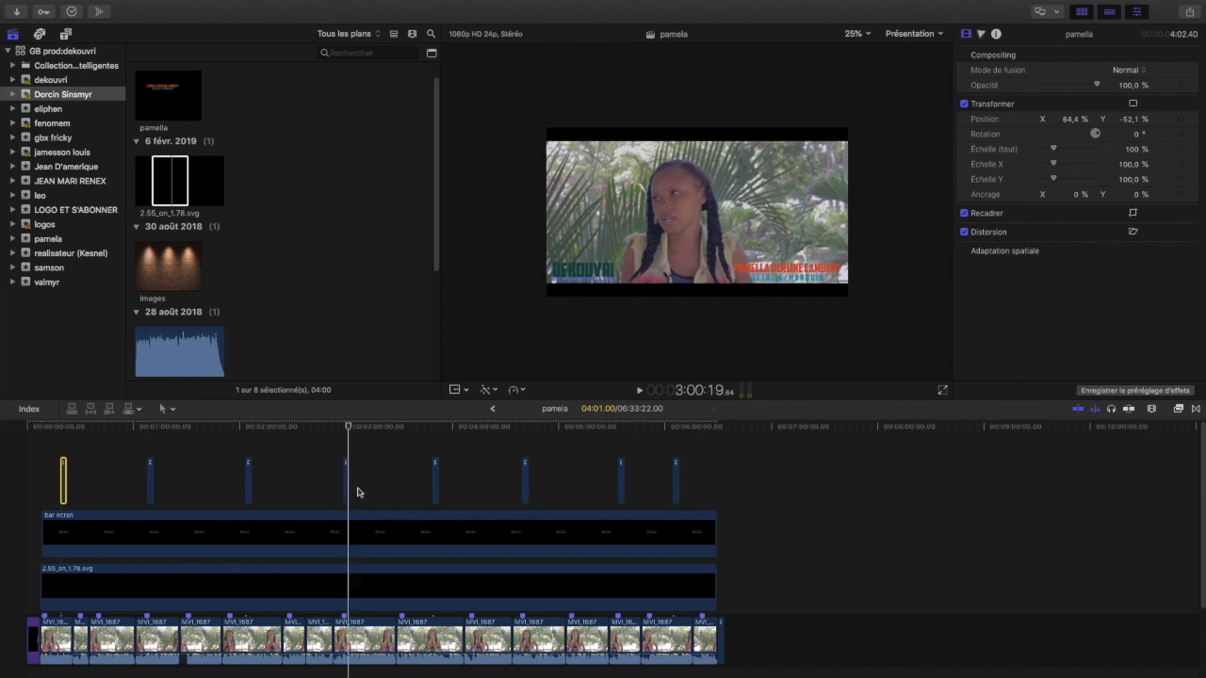
pyautogui.click(386, 596)
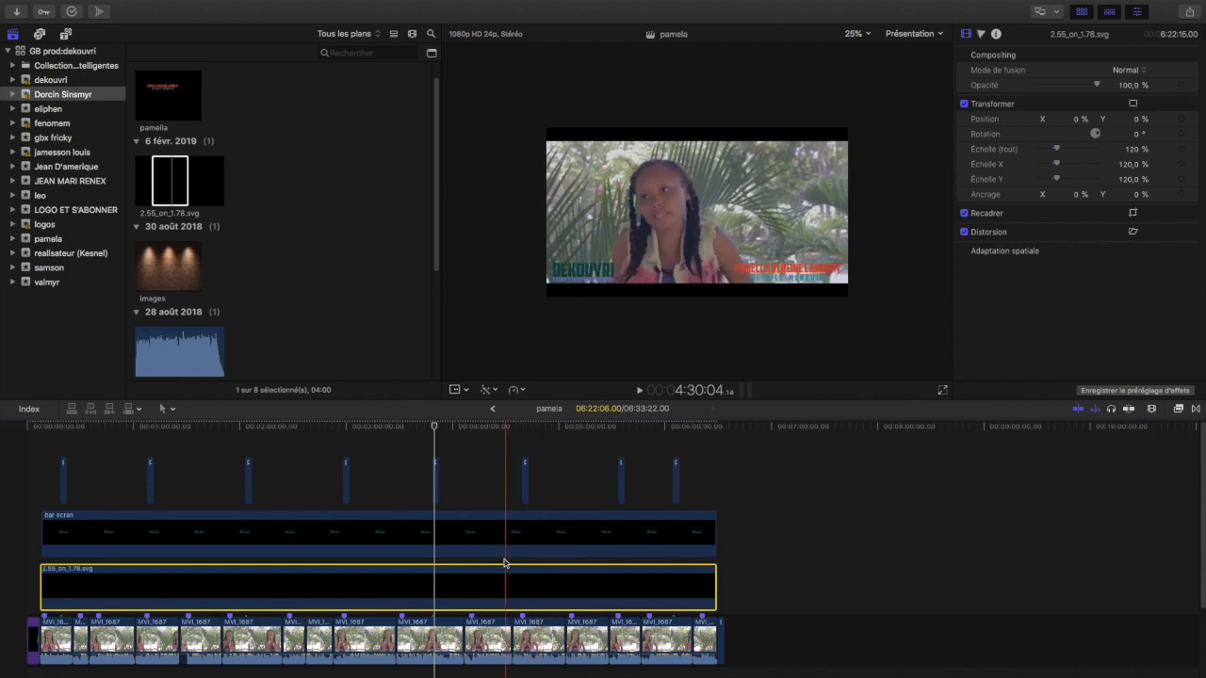
pyautogui.scroll(-5, 293, 598)
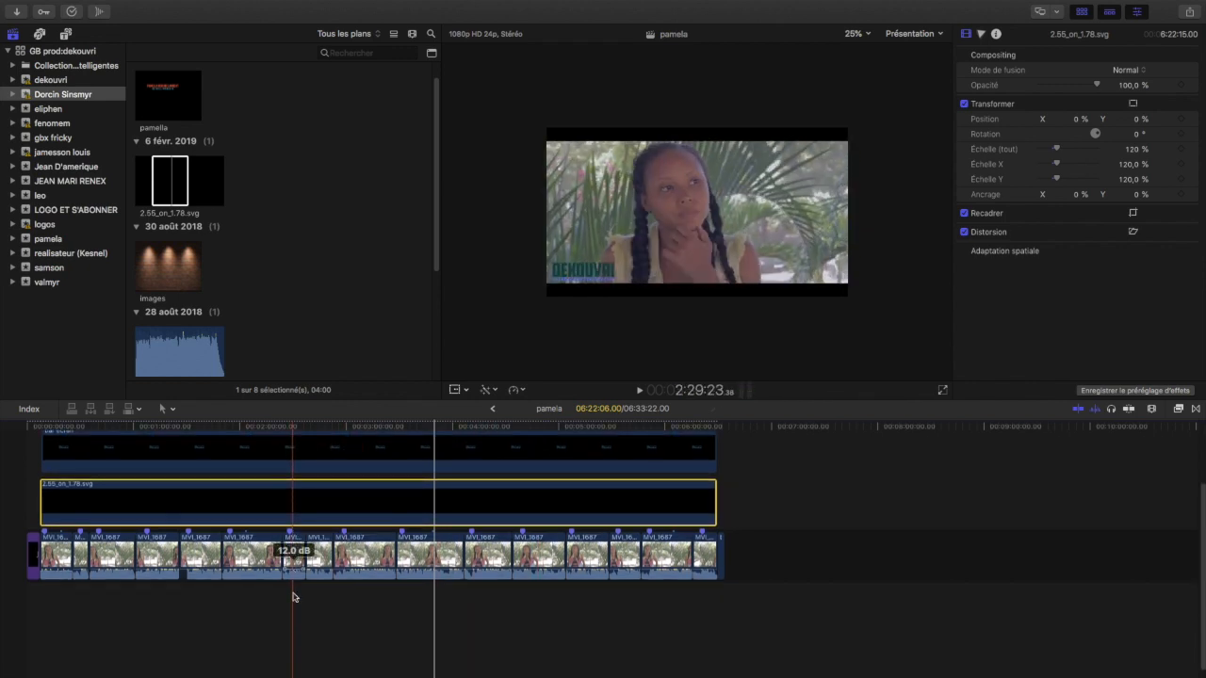
pyautogui.scroll(5, 293, 598)
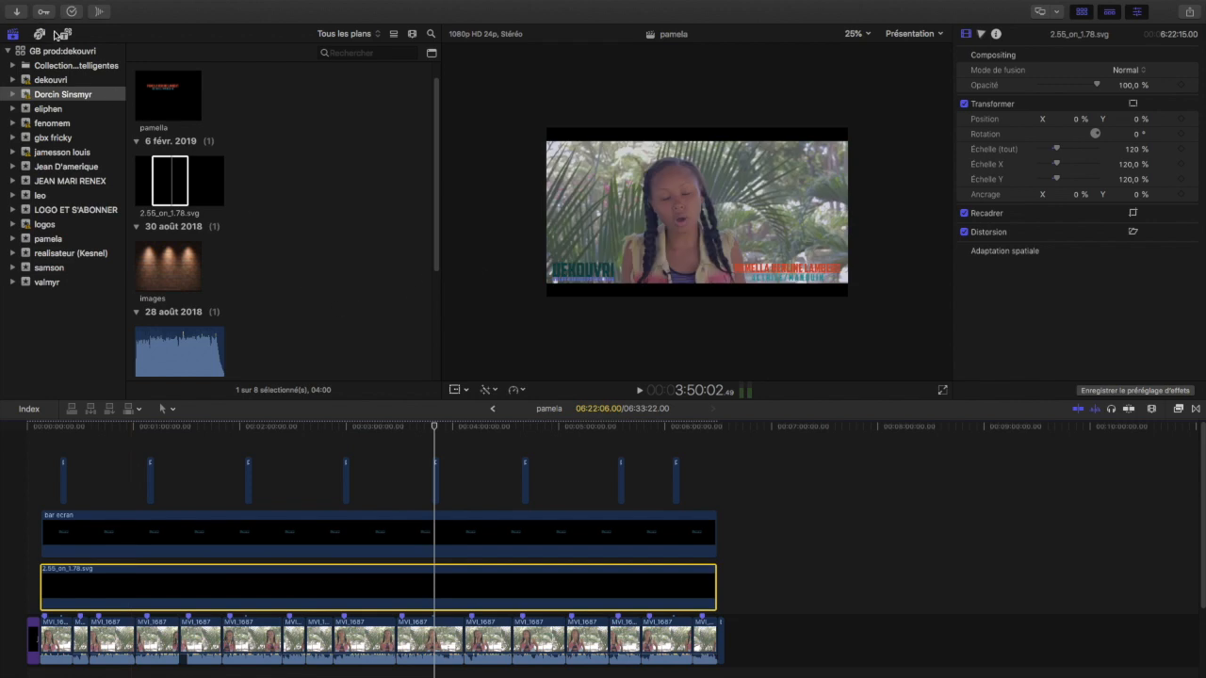
# - Search the installed titles for "layer" and add the Adjustment Layer directly above the first MVI_1687 clip
pyautogui.press('alt+super+1')
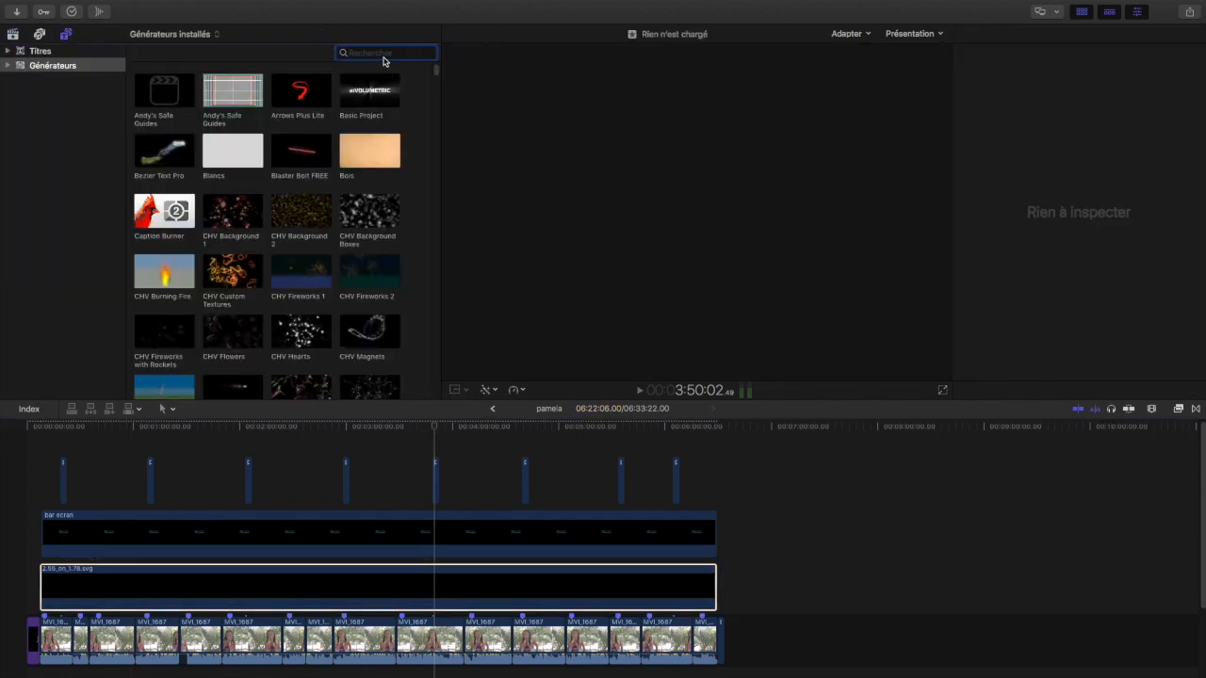
pyautogui.write('bayers')
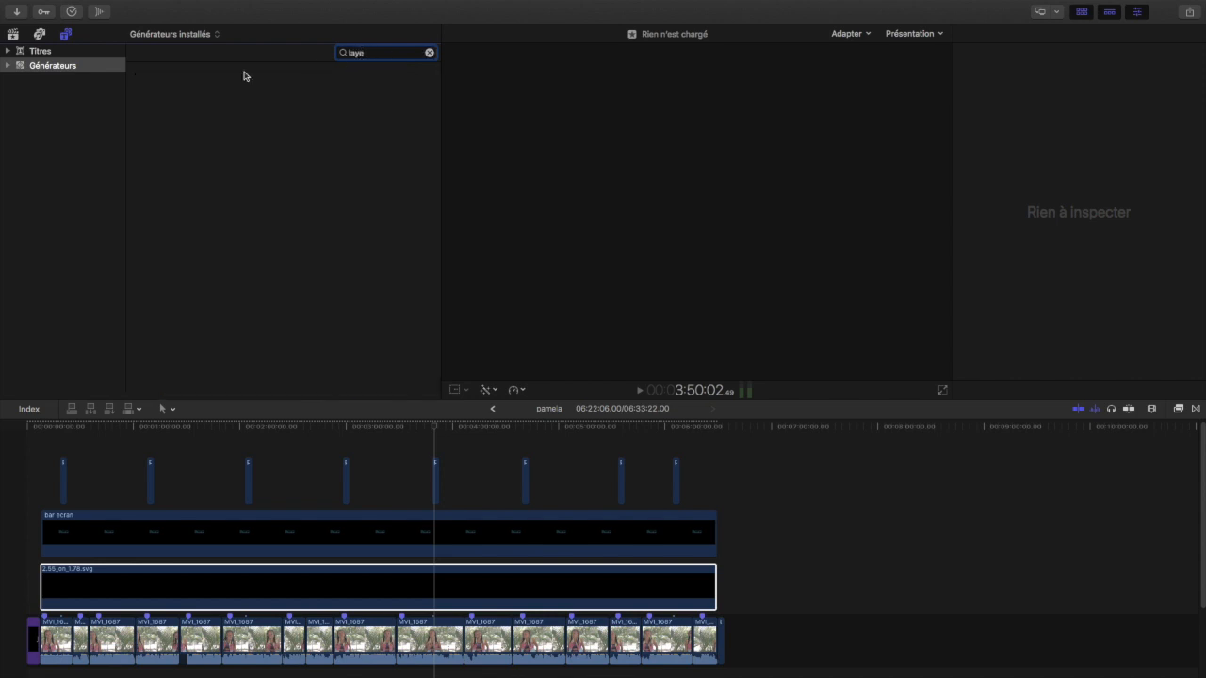
pyautogui.click(38, 51)
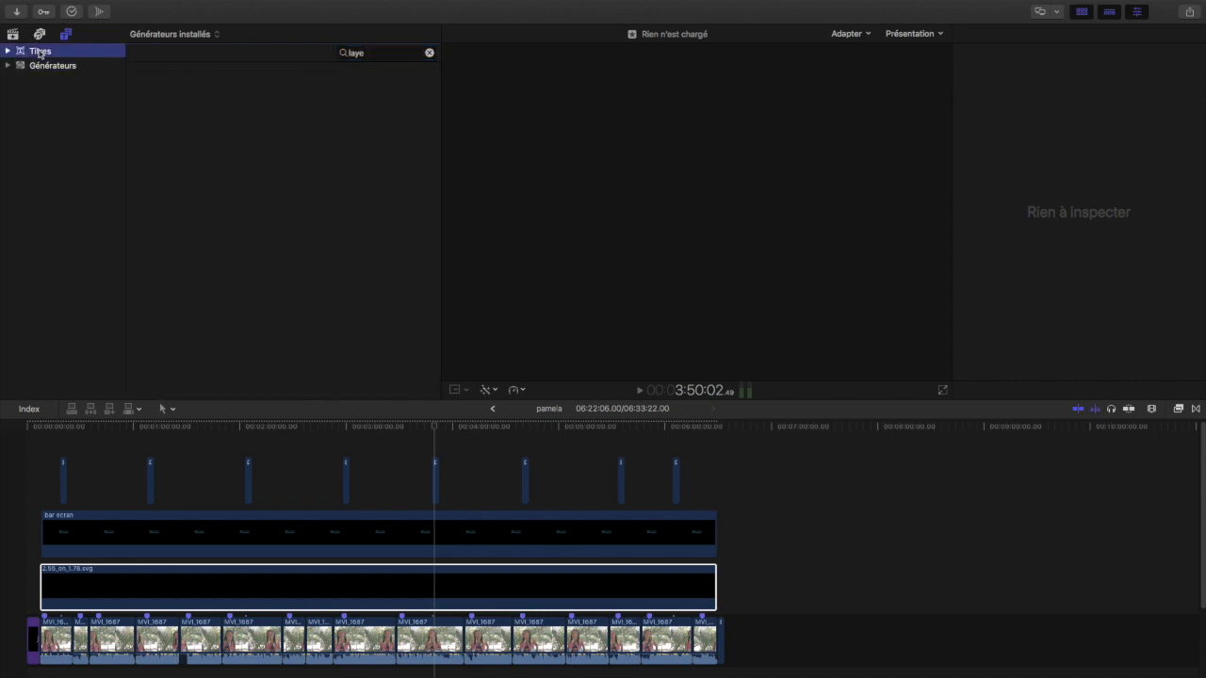
pyautogui.click(378, 52)
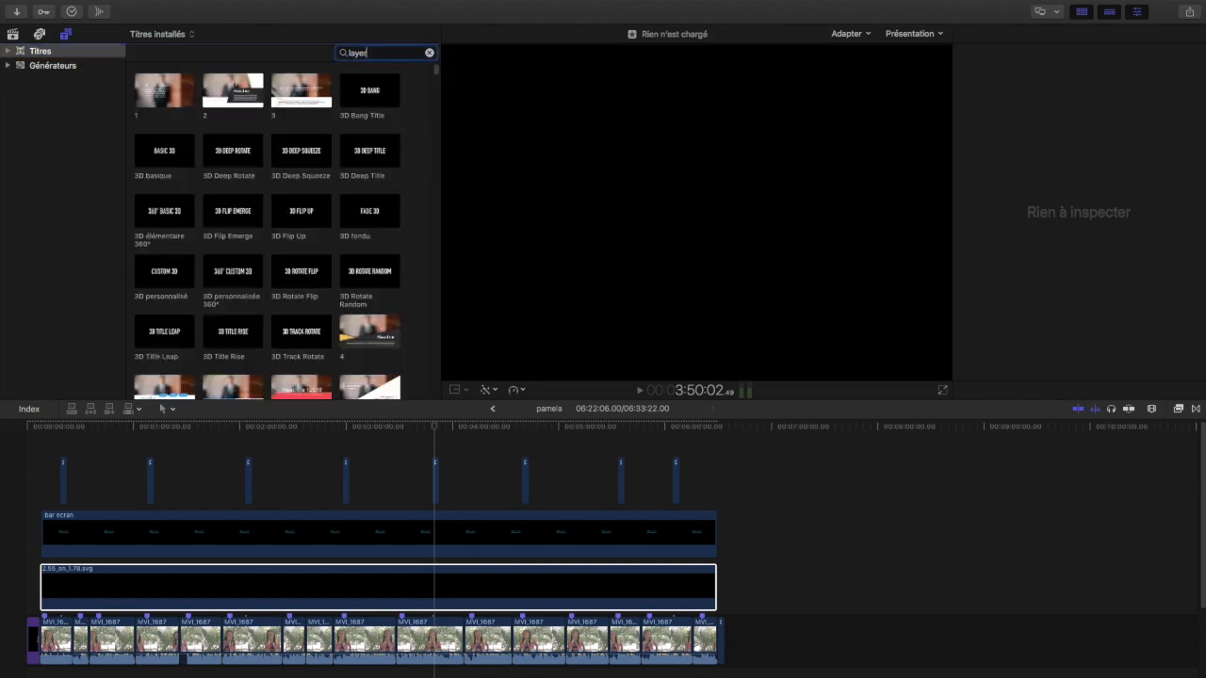
pyautogui.write('r')
pyautogui.click(143, 99)
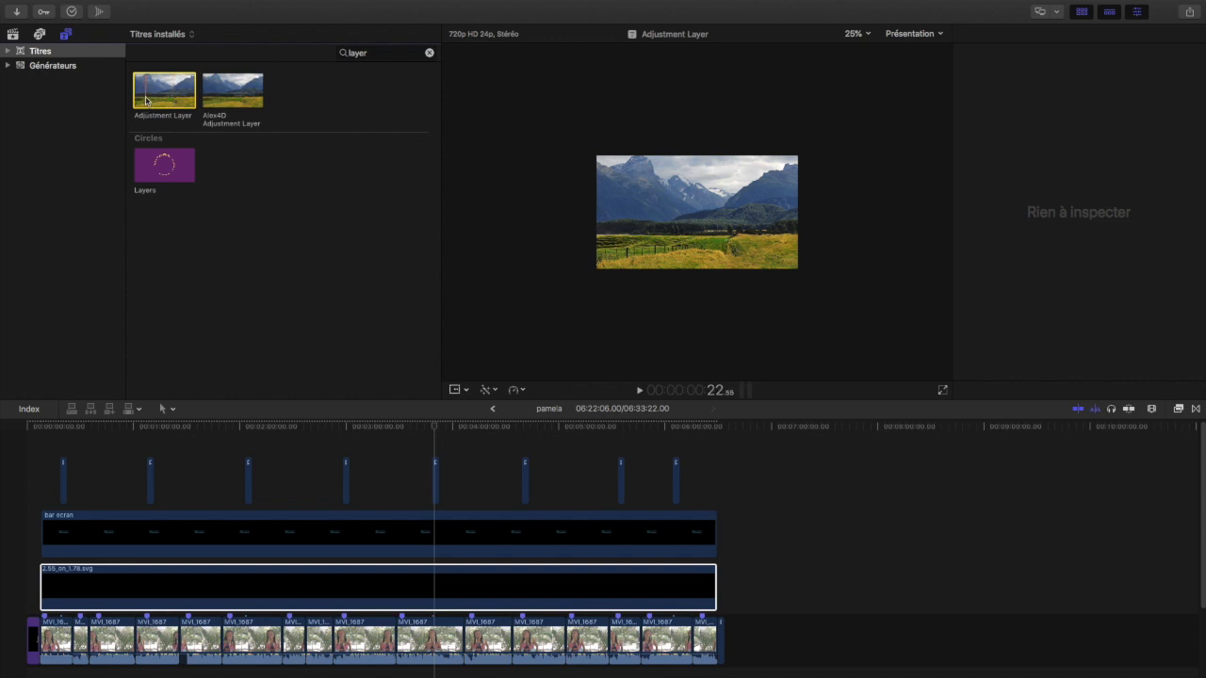
pyautogui.moveTo(151, 96); pyautogui.dragTo(43, 604)
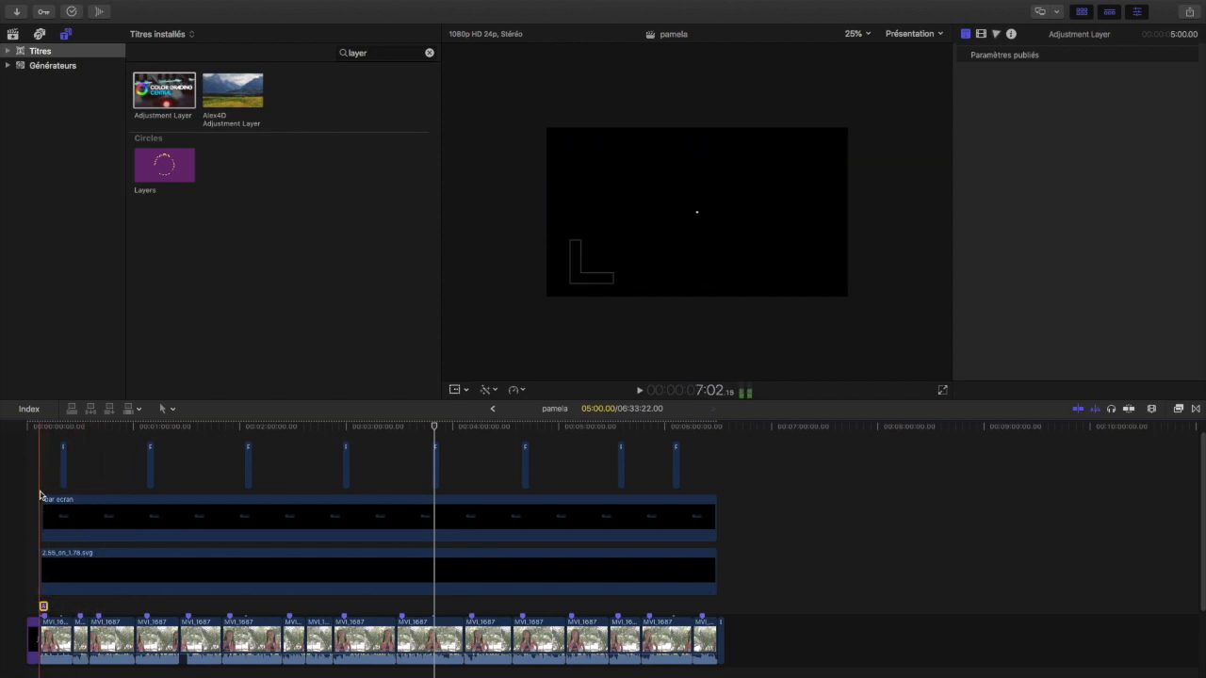
# - Move the adjustment layer so that it starts with the first MVI_1687 clip
pyautogui.moveTo(40, 479); pyautogui.dragTo(88, 527)
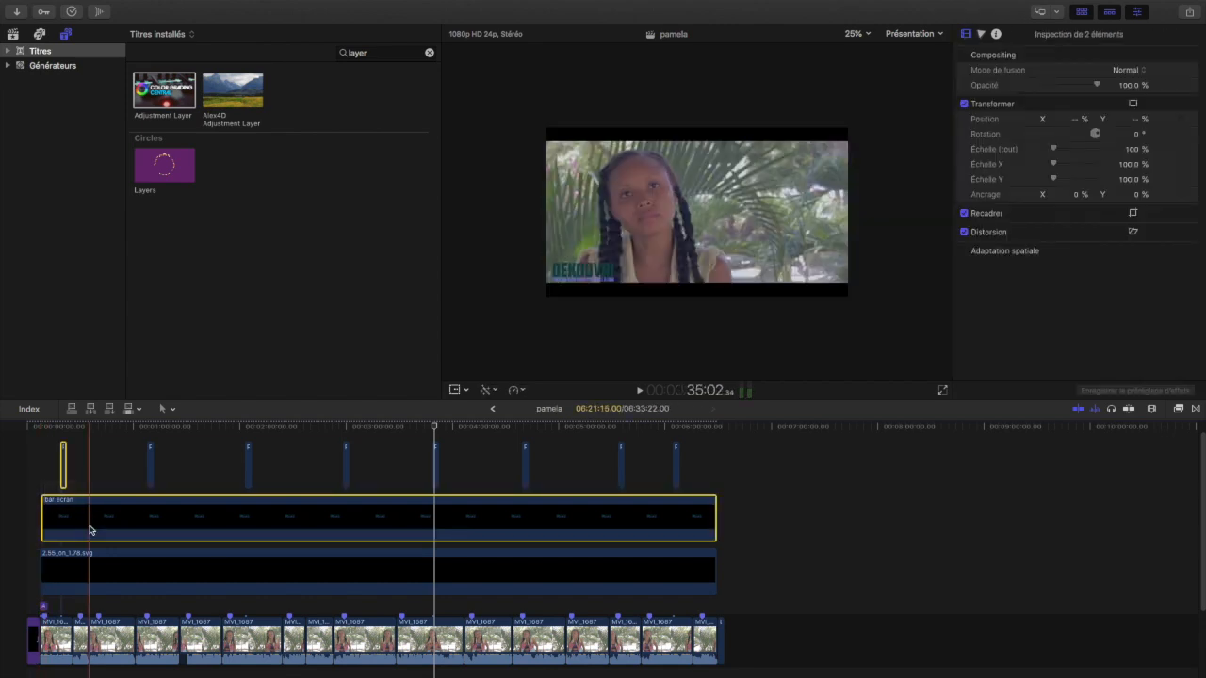
pyautogui.click(42, 468)
pyautogui.click(70, 556)
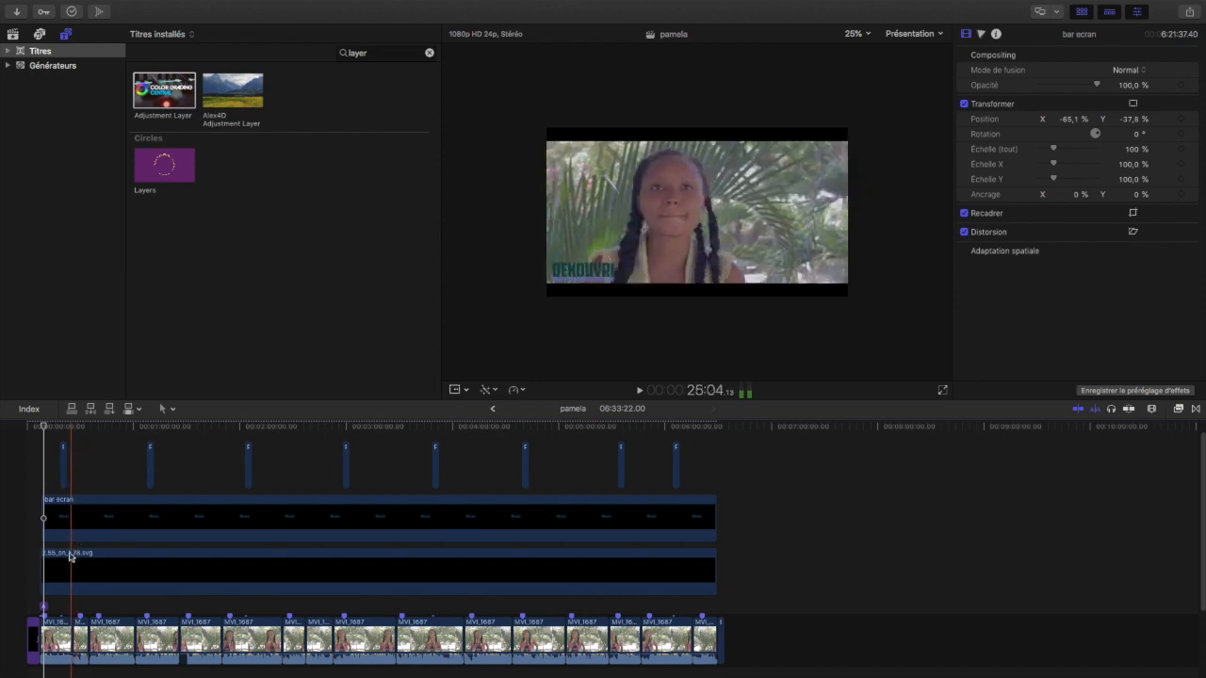
pyautogui.press('super+equal')
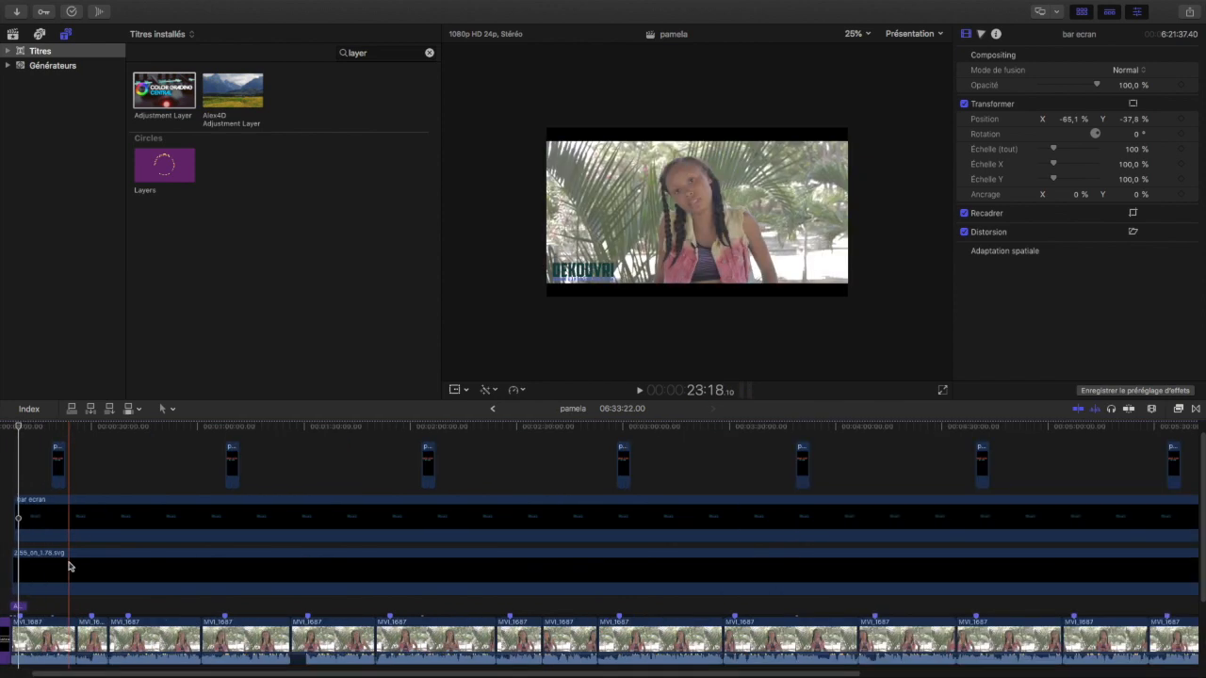
pyautogui.hscroll(-2, 80, 669)
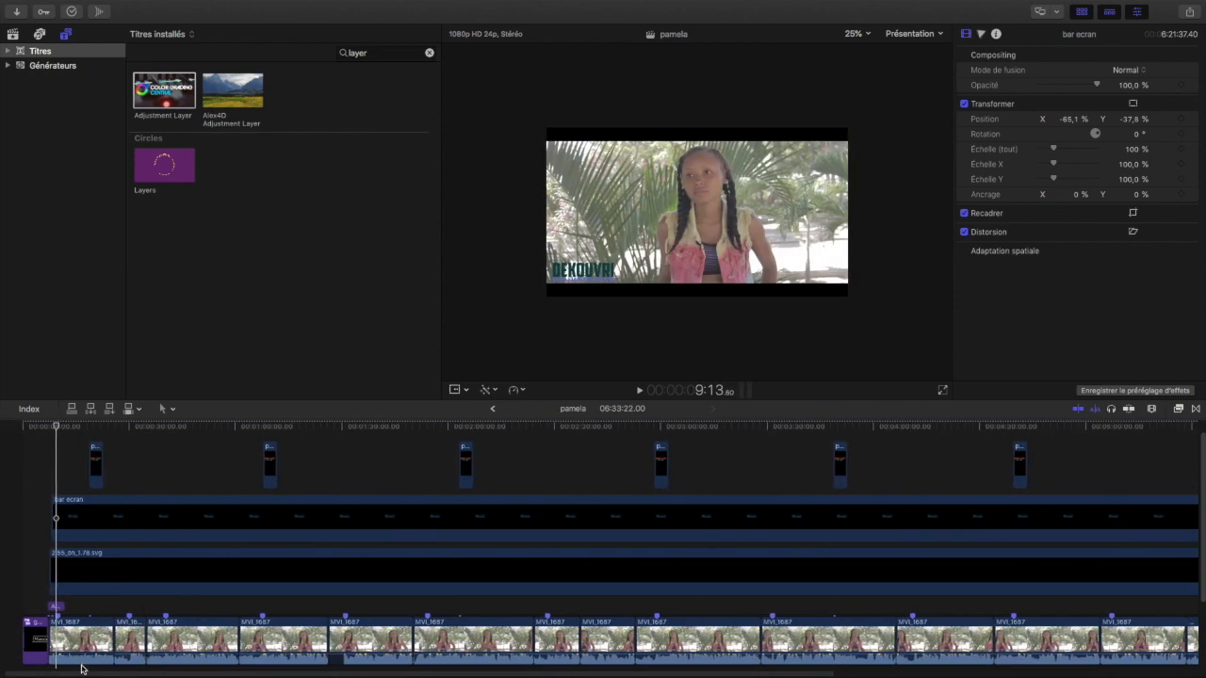
pyautogui.click(59, 607)
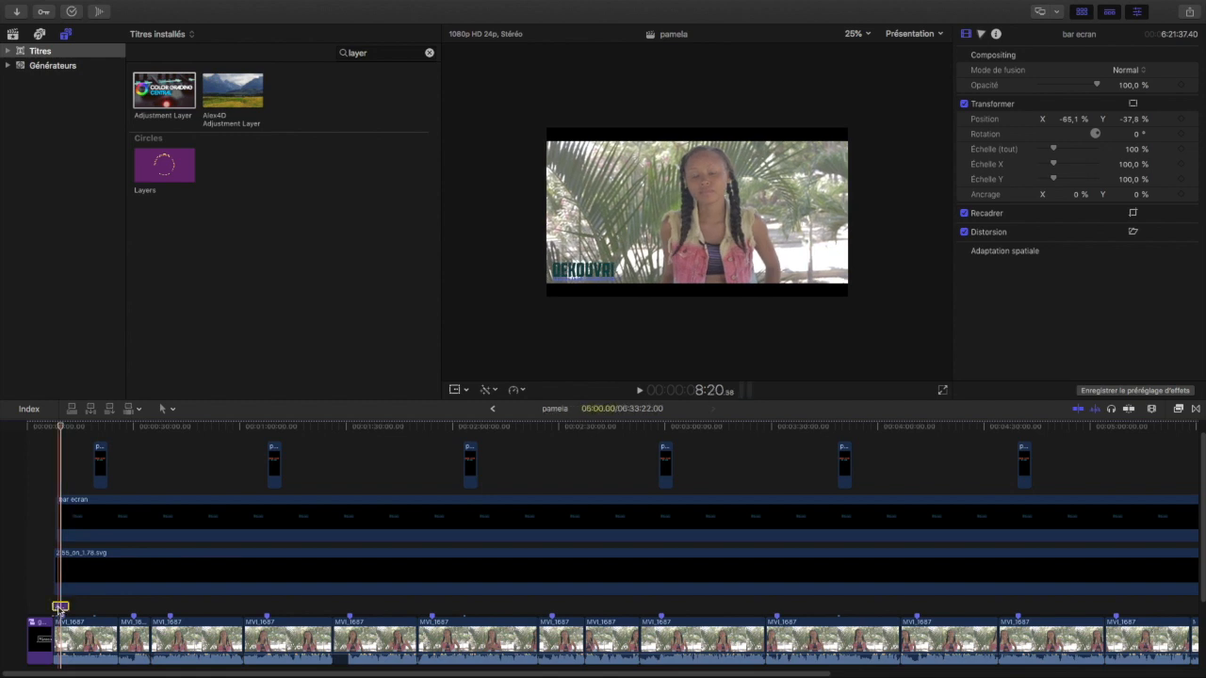
pyautogui.moveTo(60, 608); pyautogui.dragTo(62, 606)
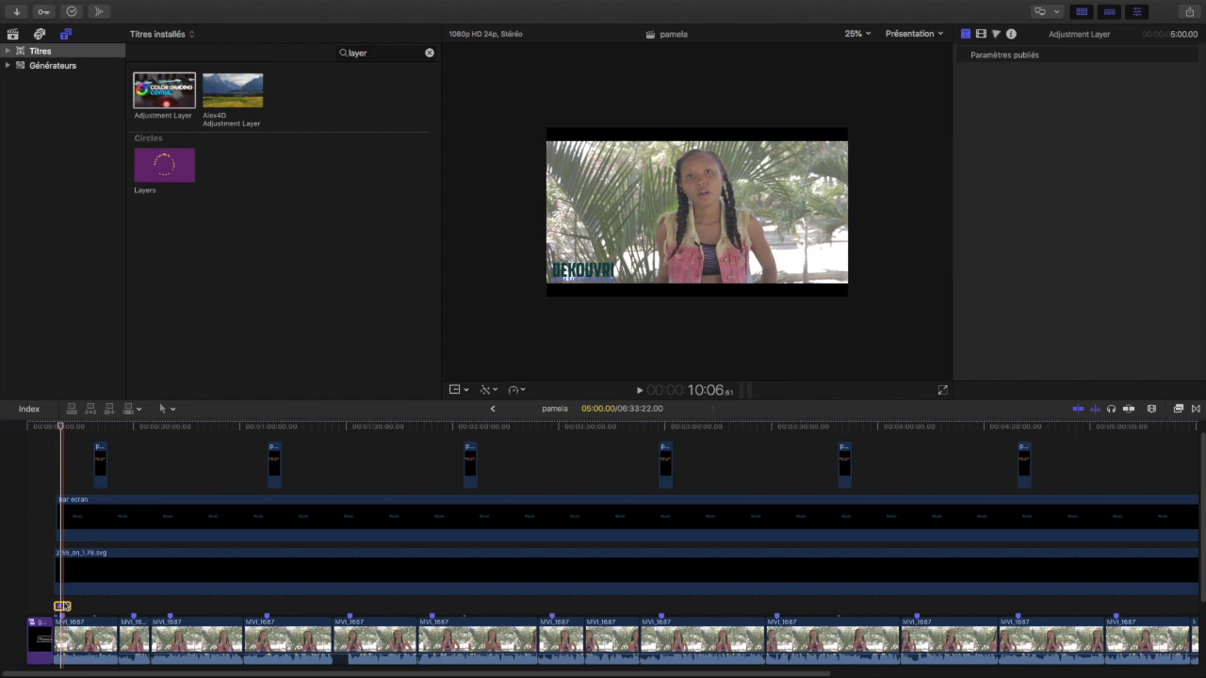
# - Extend the adjustment layer over the MVI_1687 clips to a duration of about 6:21:21
pyautogui.click(75, 642)
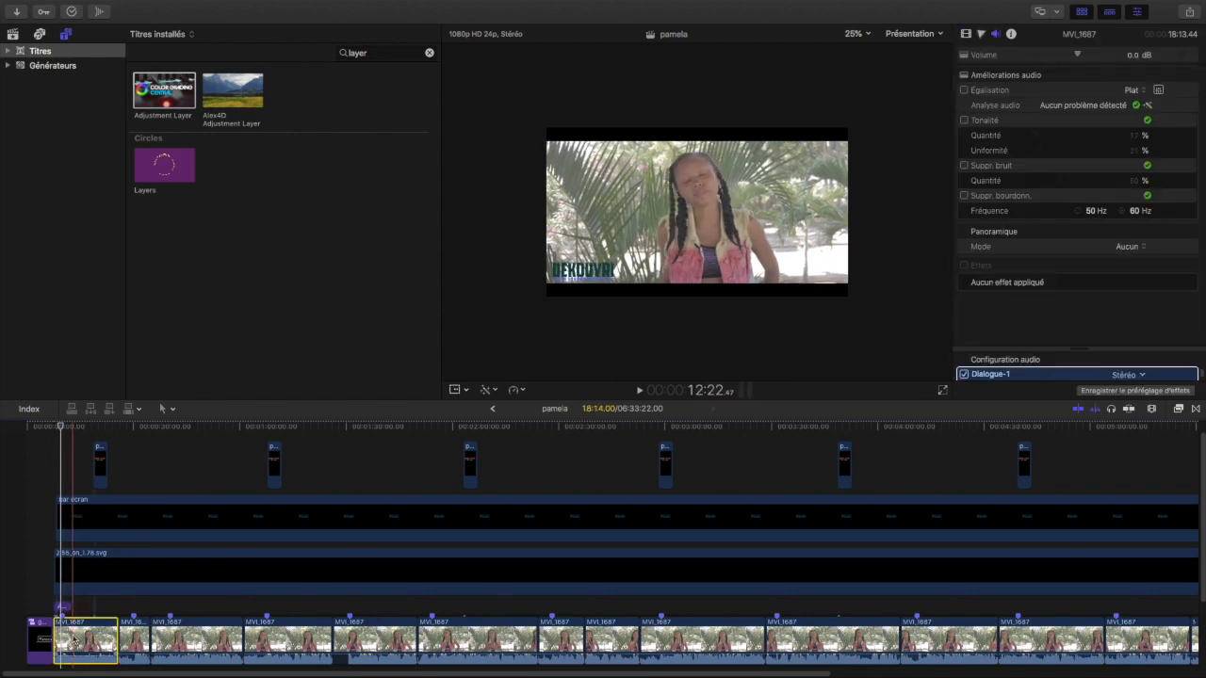
pyautogui.click(66, 607)
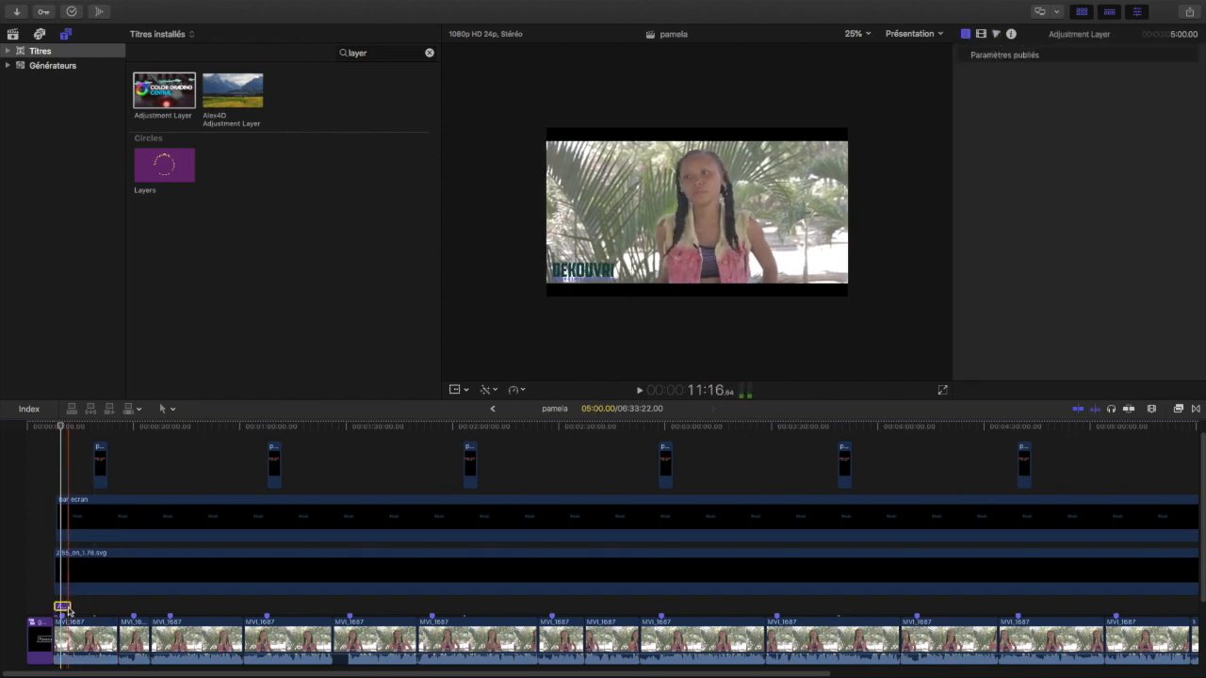
pyautogui.moveTo(68, 609); pyautogui.dragTo(967, 604)
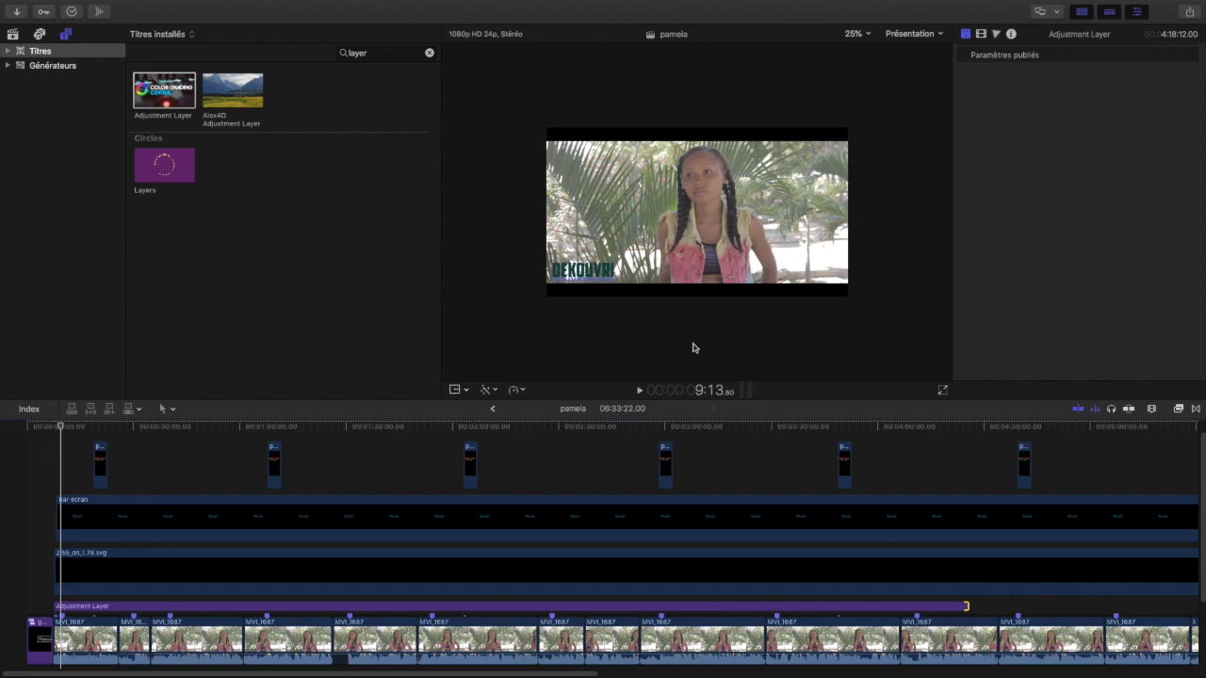
pyautogui.press('super+minus')
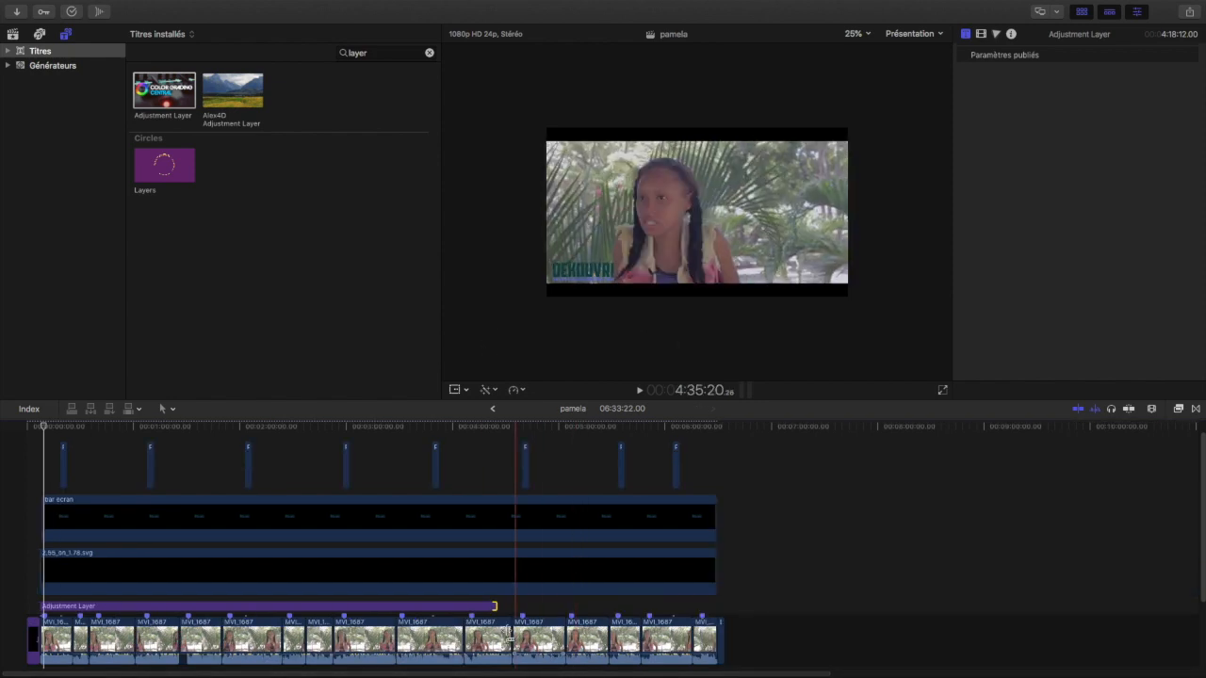
pyautogui.moveTo(495, 604); pyautogui.dragTo(714, 601)
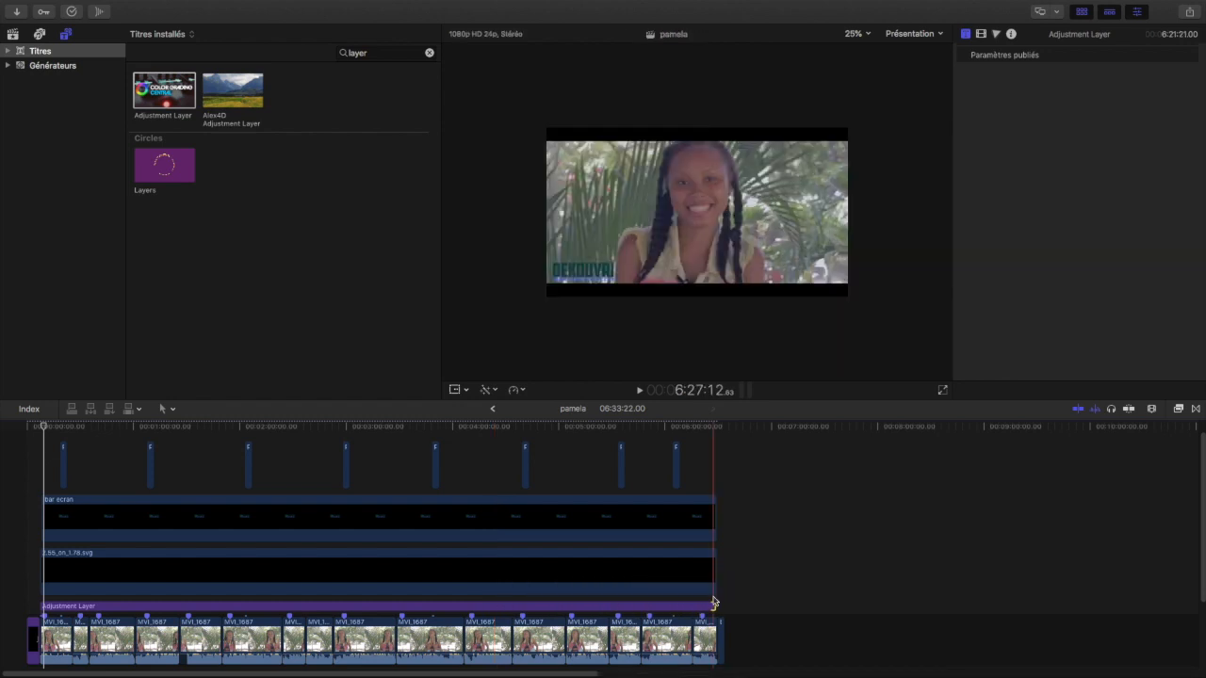
# - Extend the ends of the adjustment layer, the 2.55_on_1.78.svg overlay and the upper bar ecran clip to the end of the last MVI_1687 clip
pyautogui.press('super+equal')
pyautogui.press('super+equal')
pyautogui.press('super+equal')
pyautogui.press('super+equal')
pyautogui.press('super+equal')
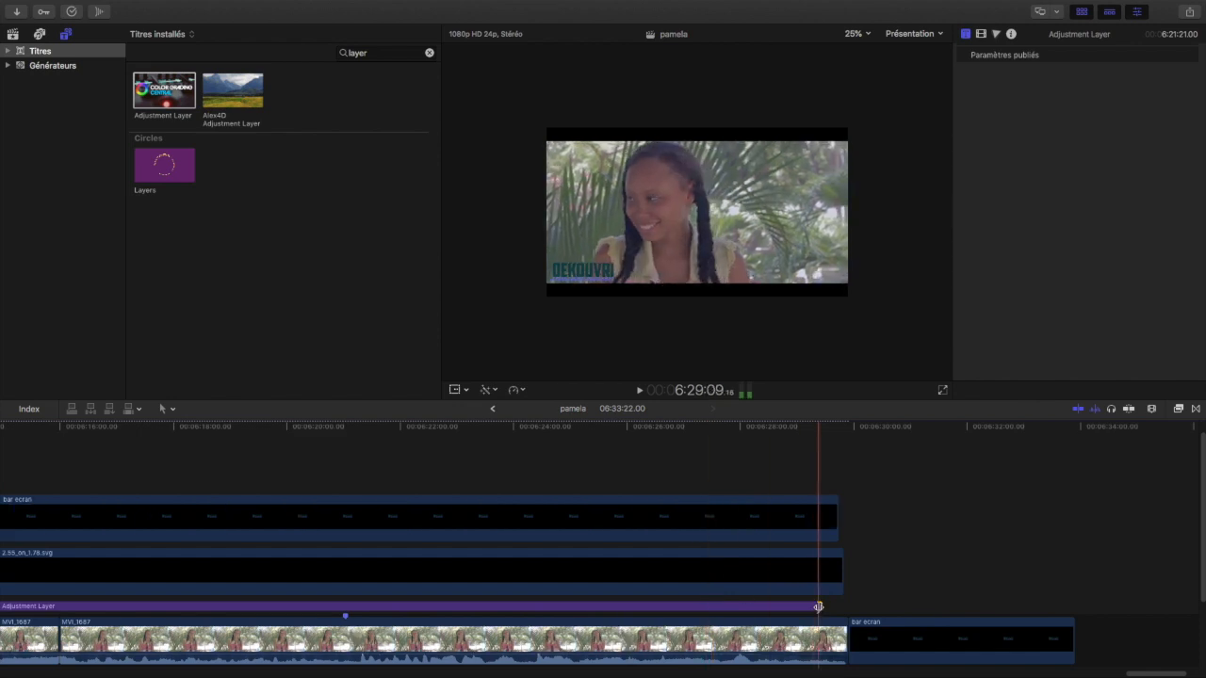
pyautogui.moveTo(821, 607); pyautogui.dragTo(843, 607)
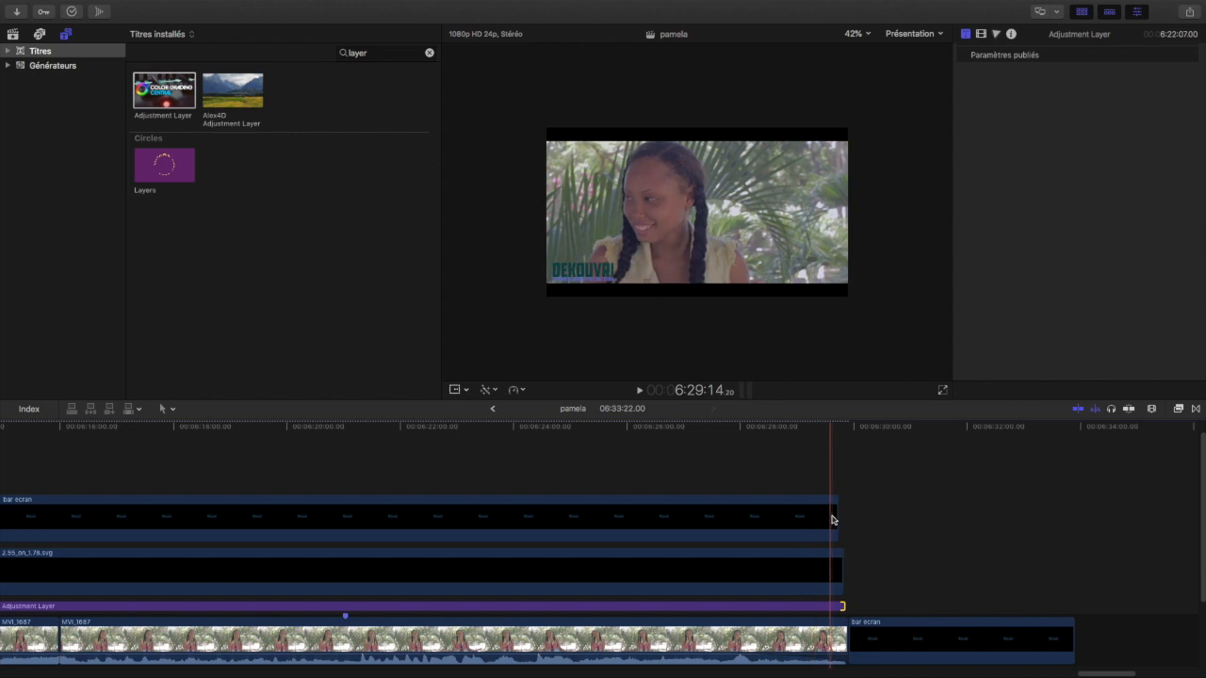
pyautogui.moveTo(838, 518)
pyautogui.mouseDown()
pyautogui.moveTo(845, 557)
pyautogui.moveTo(841, 528)
pyautogui.mouseUp()
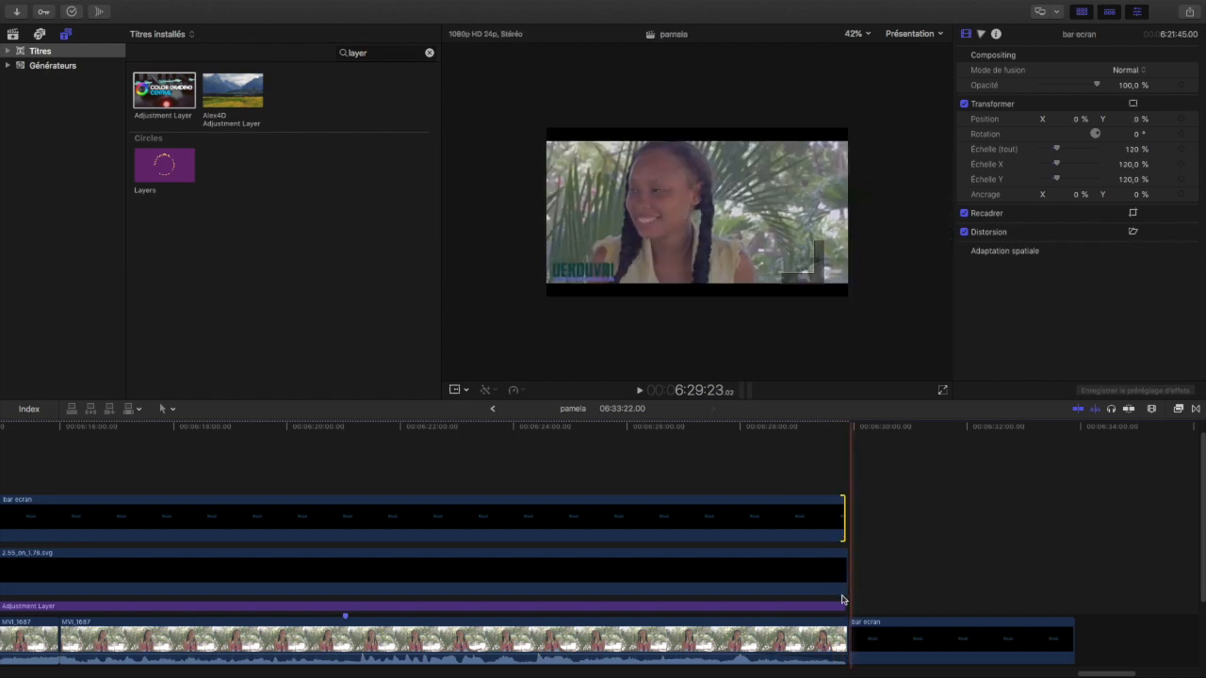
pyautogui.moveTo(842, 604); pyautogui.dragTo(838, 608)
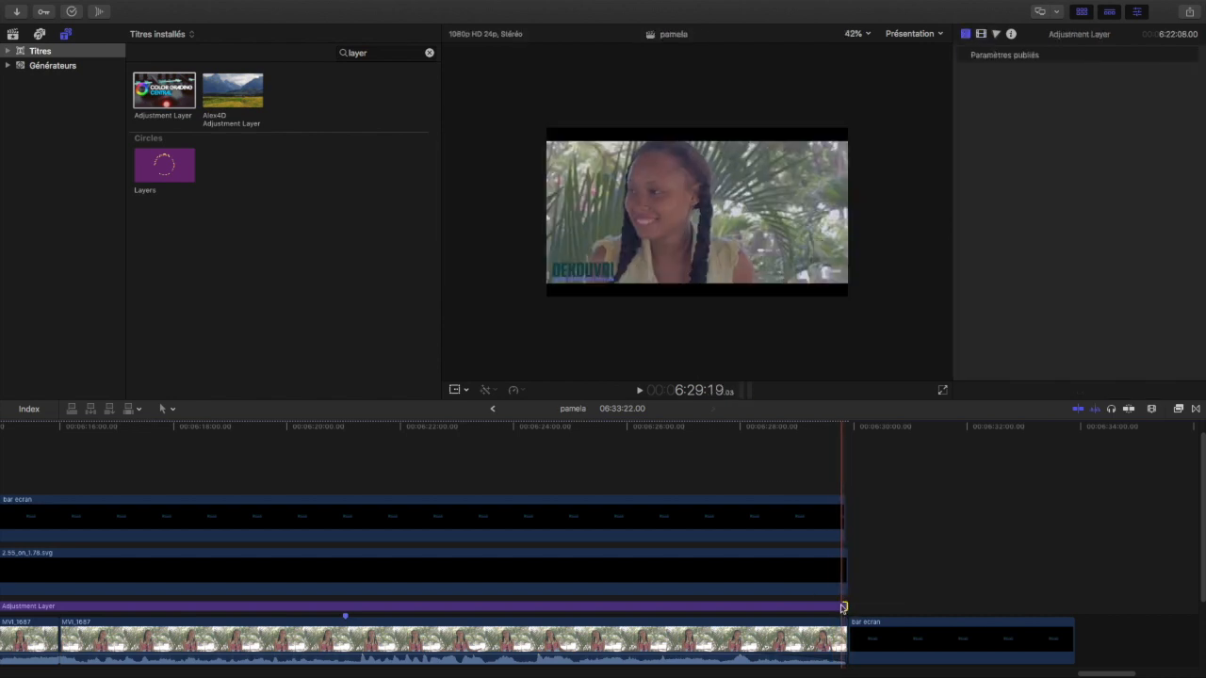
# - Duplicate the adjustment layer upward until five full-length adjustment layers are stacked between the MVI_1687 clips and the 2.55_on_1.78.svg overlay
pyautogui.click(836, 607)
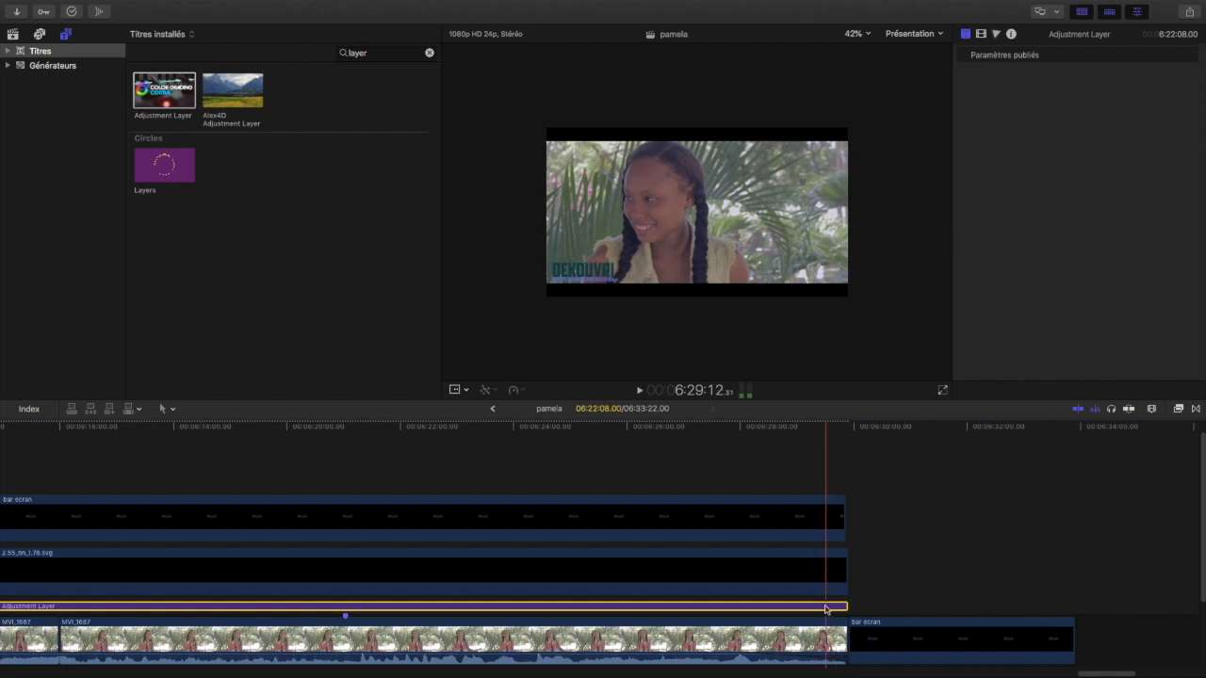
pyautogui.moveTo(827, 609); pyautogui.dragTo(829, 585)
pyautogui.moveTo(829, 577); pyautogui.dragTo(827, 561)
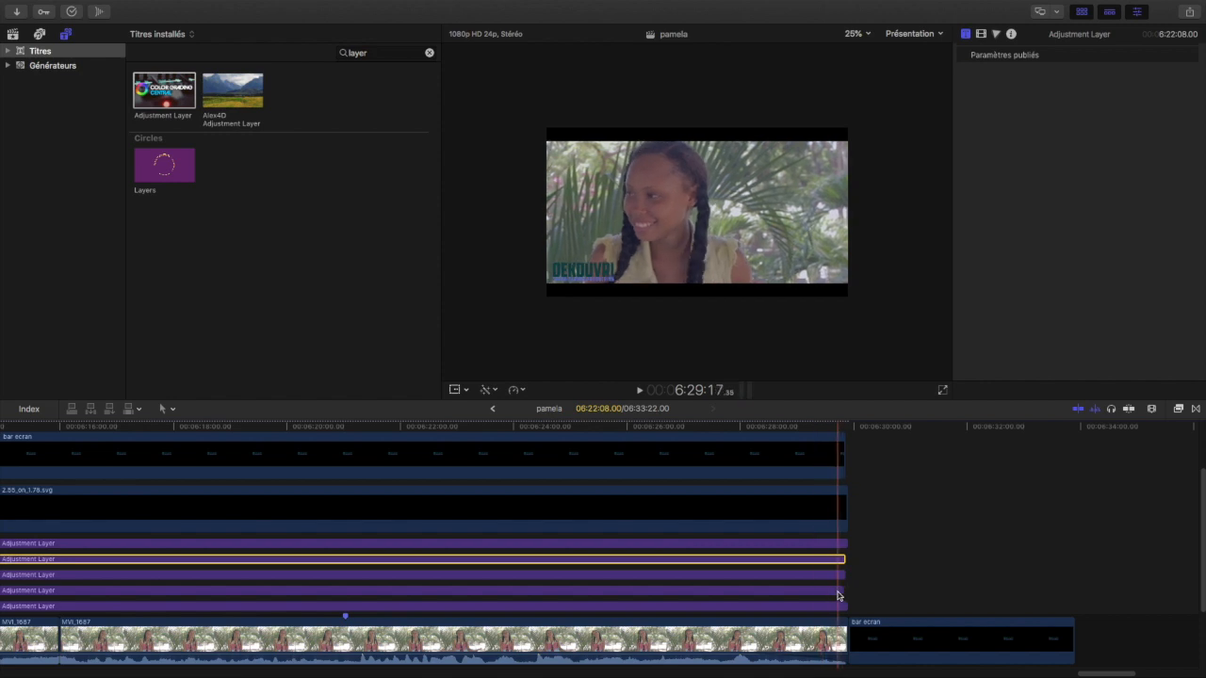
pyautogui.moveTo(831, 590); pyautogui.dragTo(835, 594)
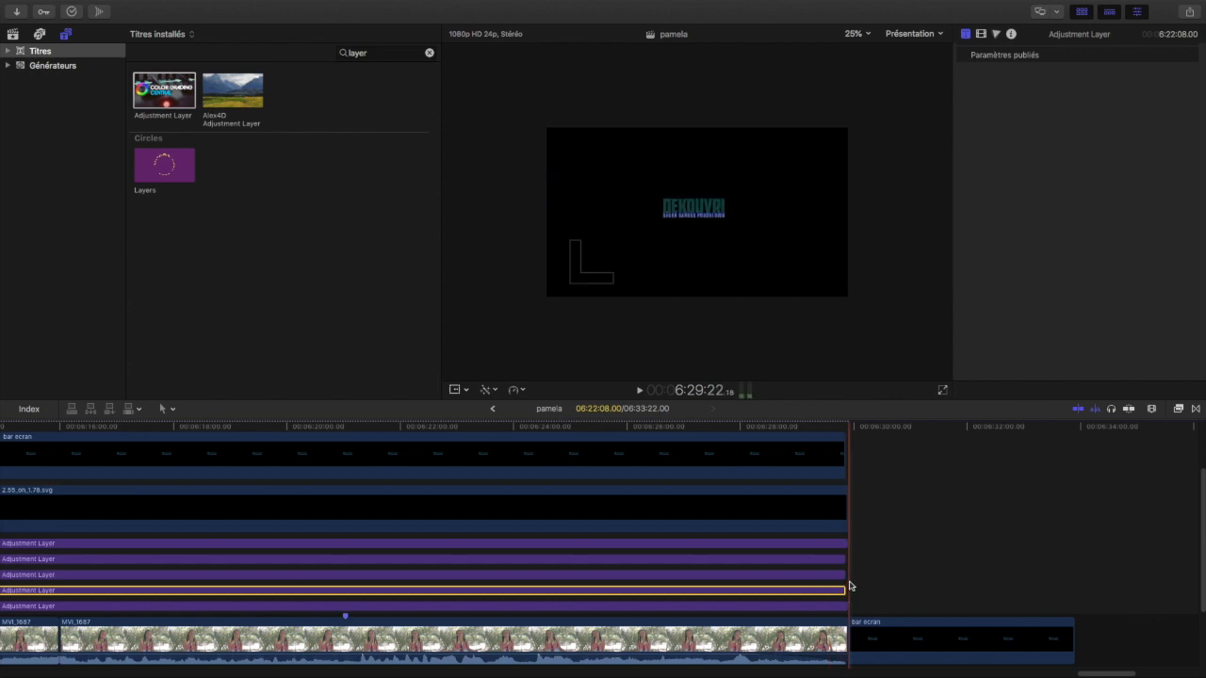
# - Extend the ends of the three shorter adjustment layers and the upper bar ecran clip to the end of the last MVI_1687 clip
pyautogui.scroll(5, 851, 583)
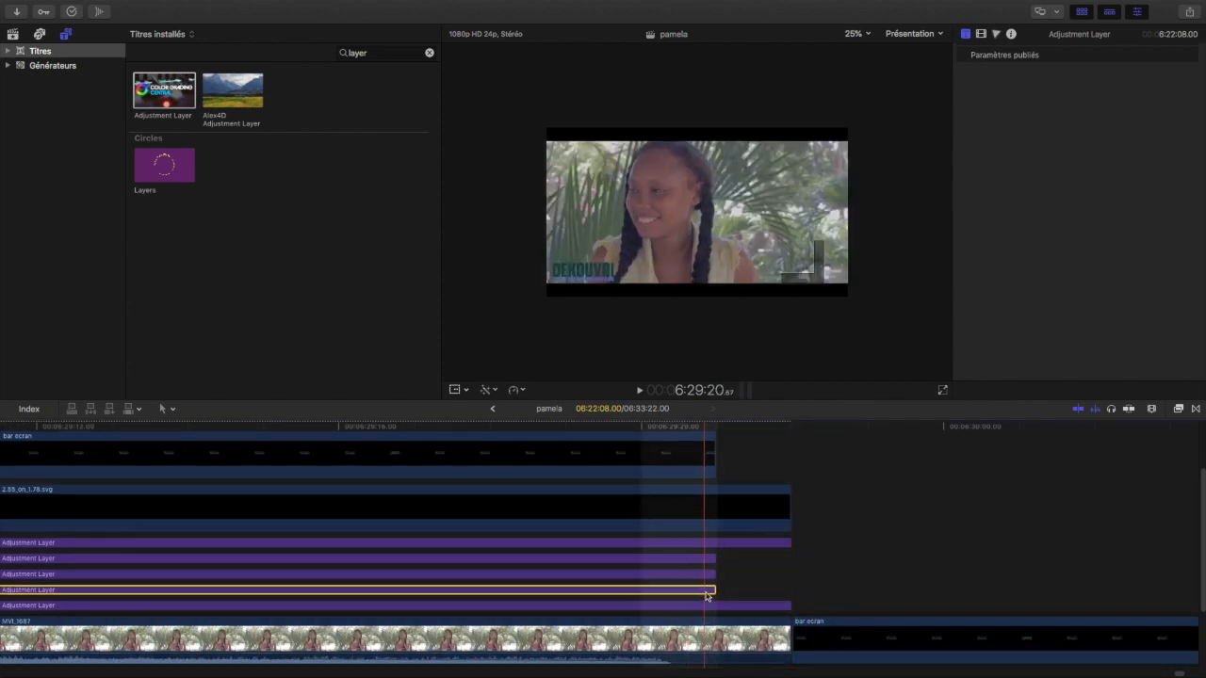
pyautogui.moveTo(702, 591); pyautogui.dragTo(761, 563)
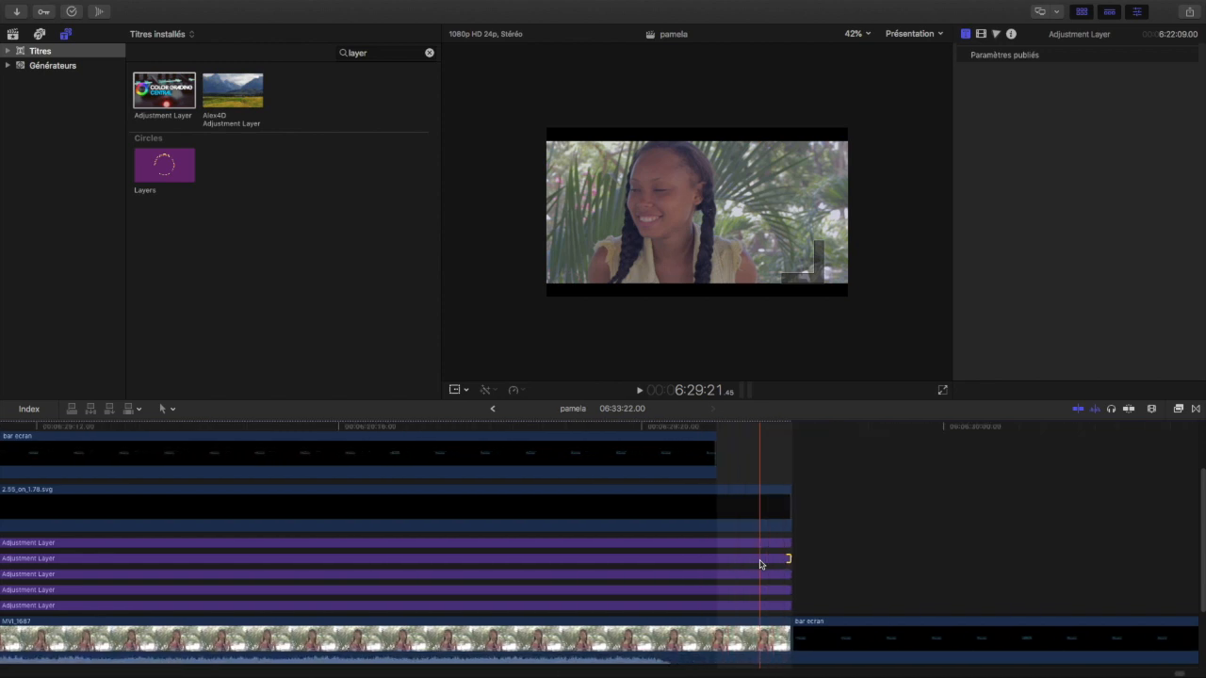
pyautogui.press('super+equal')
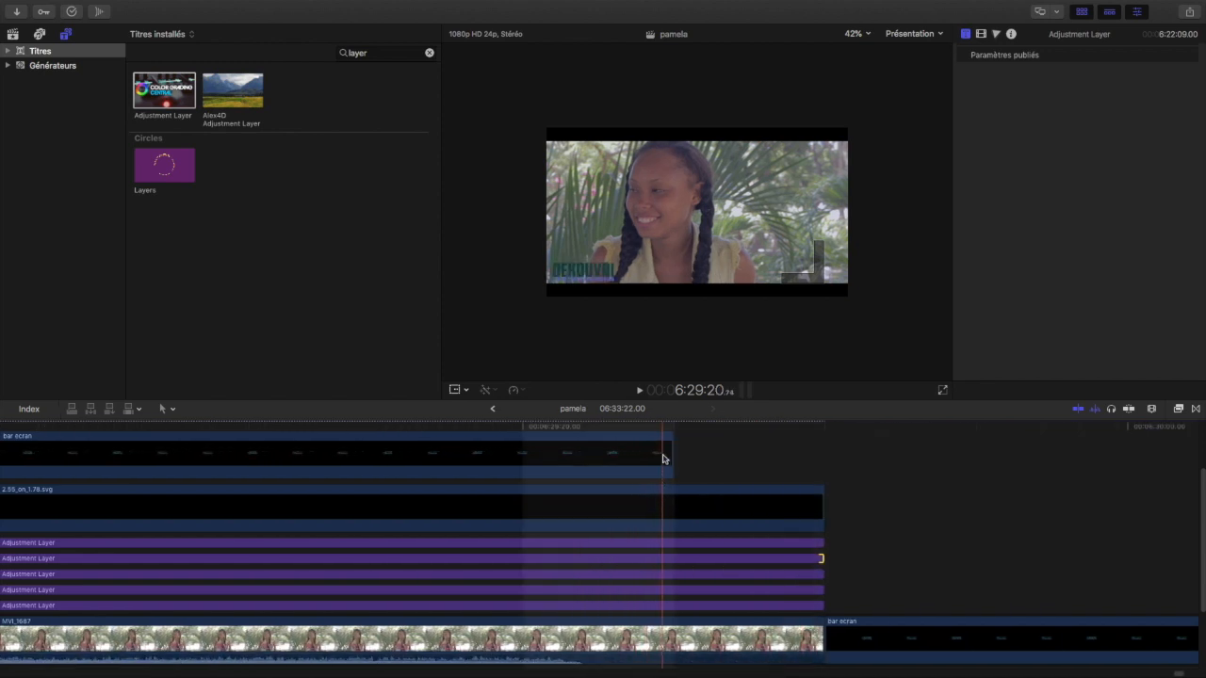
pyautogui.moveTo(671, 456); pyautogui.dragTo(767, 467)
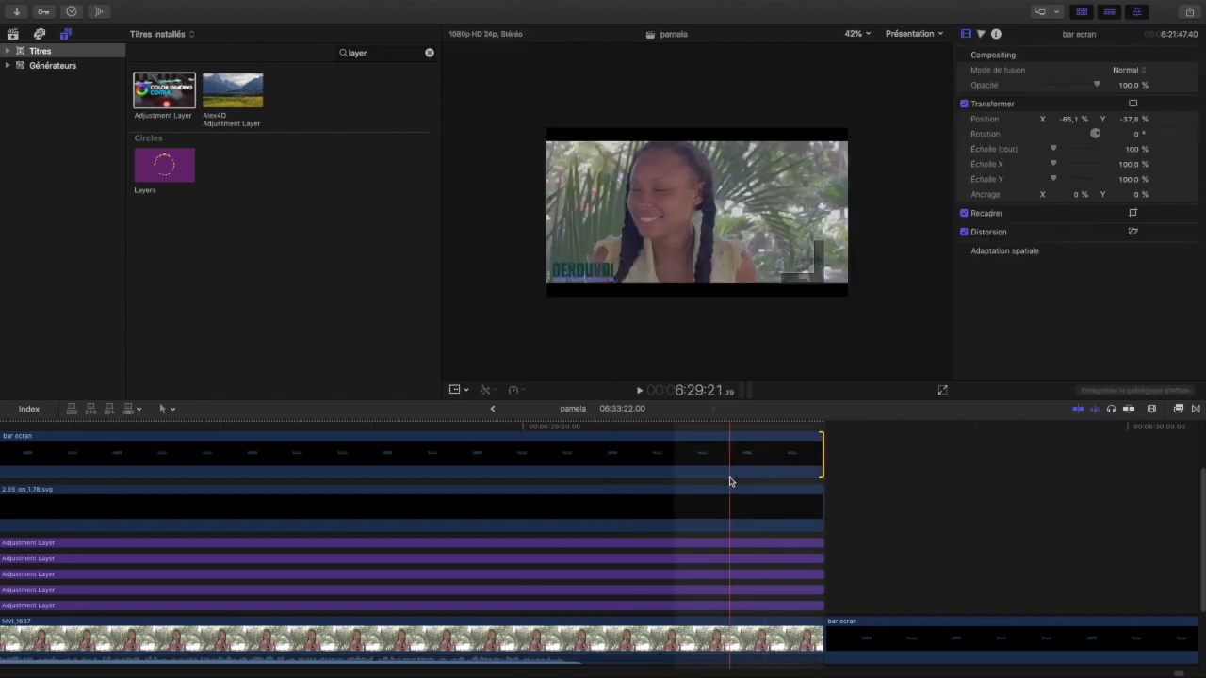
# - Extend the starts of all five adjustment layers back to the beginning of the first MVI_1687 clip
pyautogui.press('super+minus')
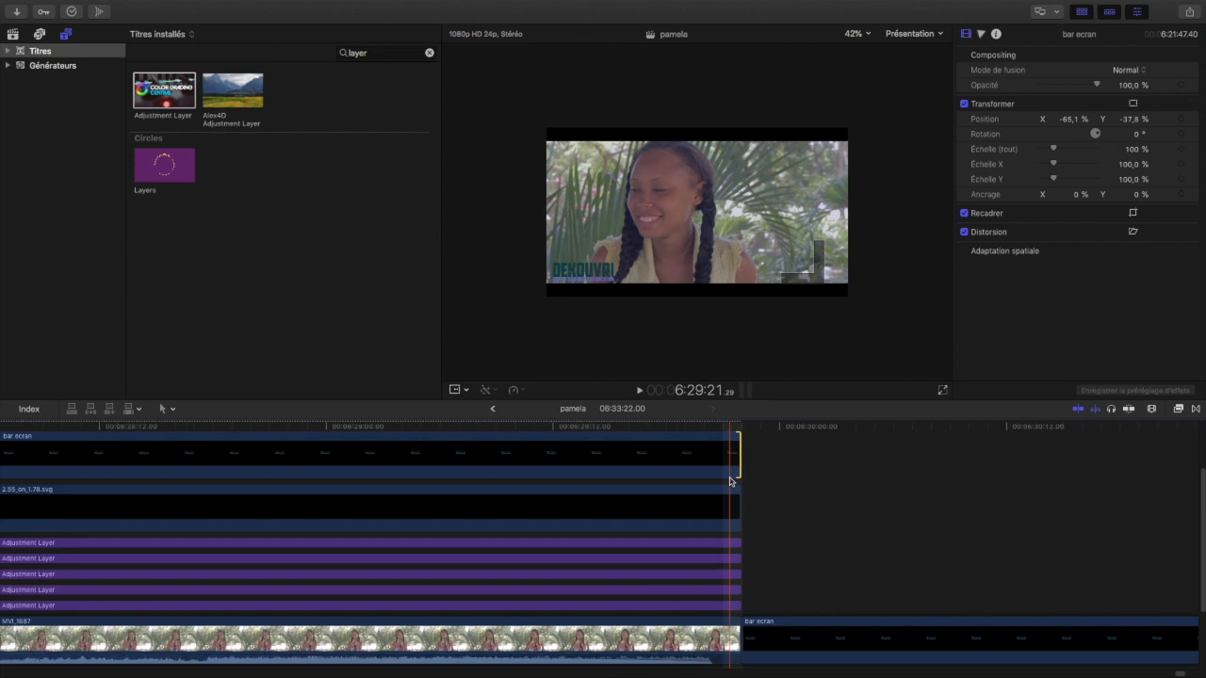
pyautogui.press('super+minus')
pyautogui.press('super+minus')
pyautogui.press('super+minus')
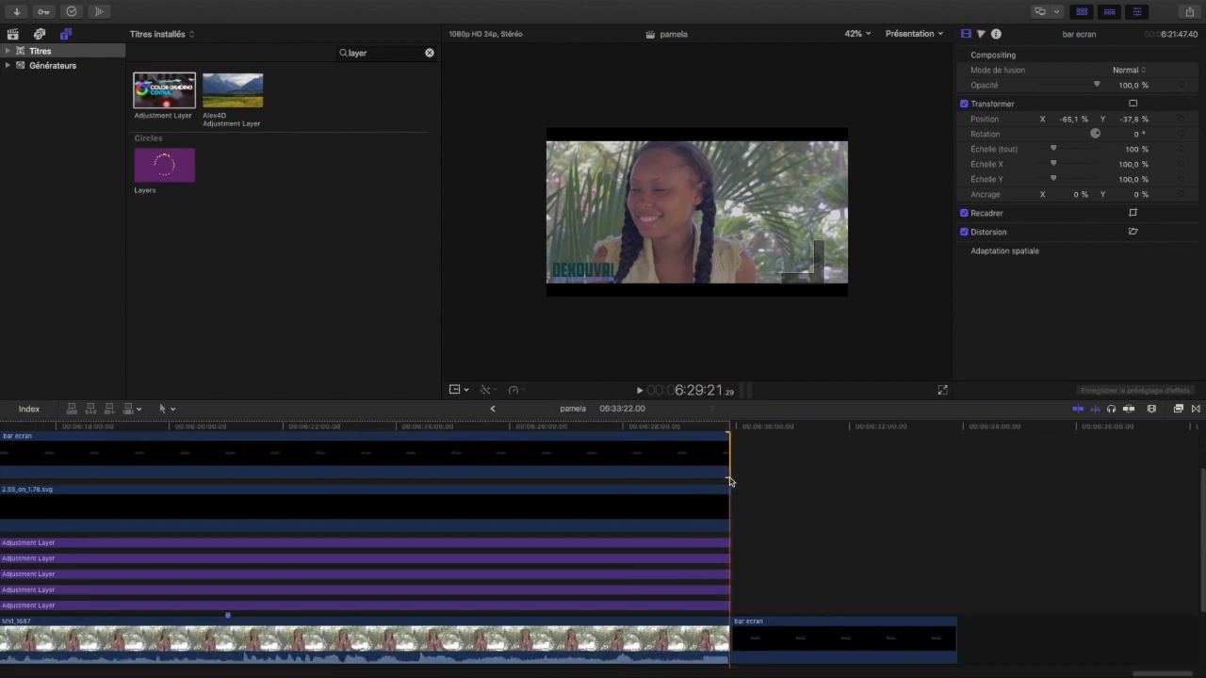
pyautogui.click(730, 478)
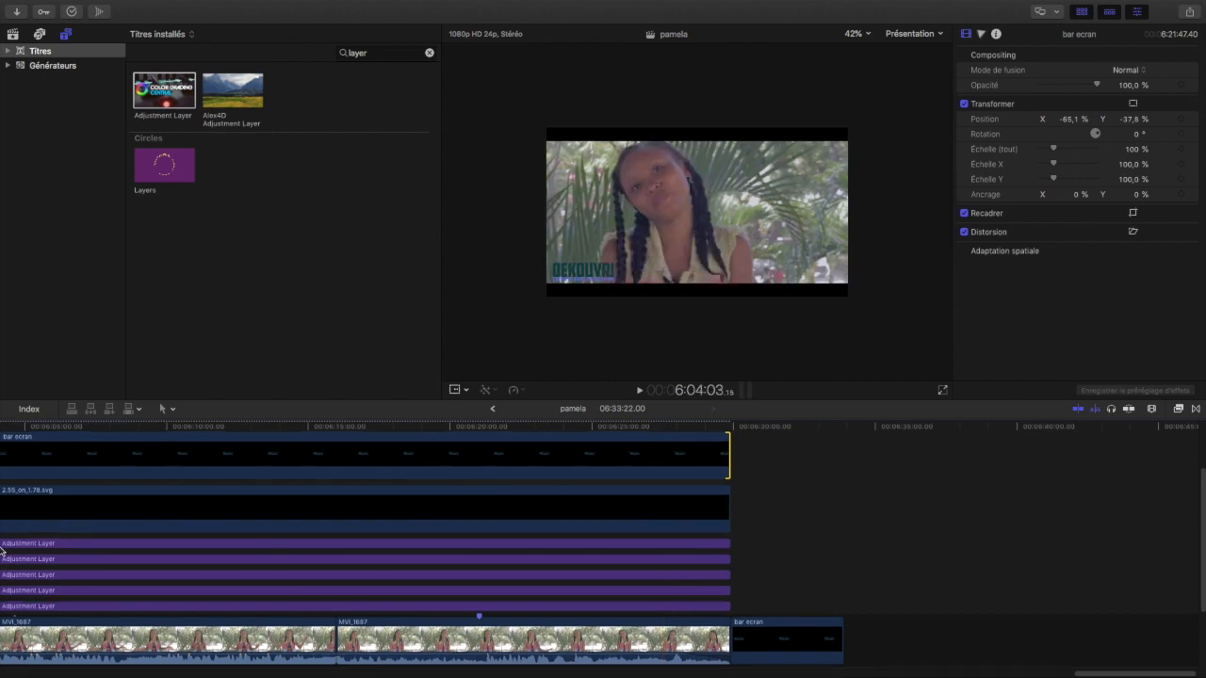
pyautogui.scroll(-1, 511, 651)
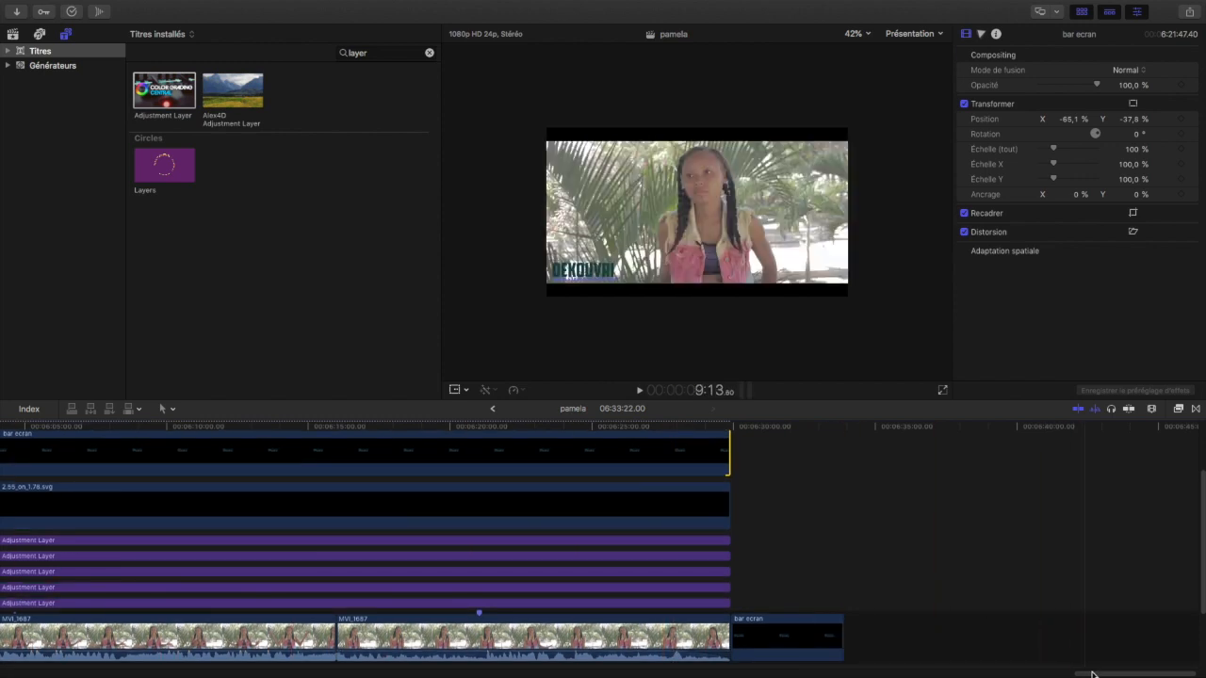
pyautogui.moveTo(1088, 673); pyautogui.dragTo(42, 658)
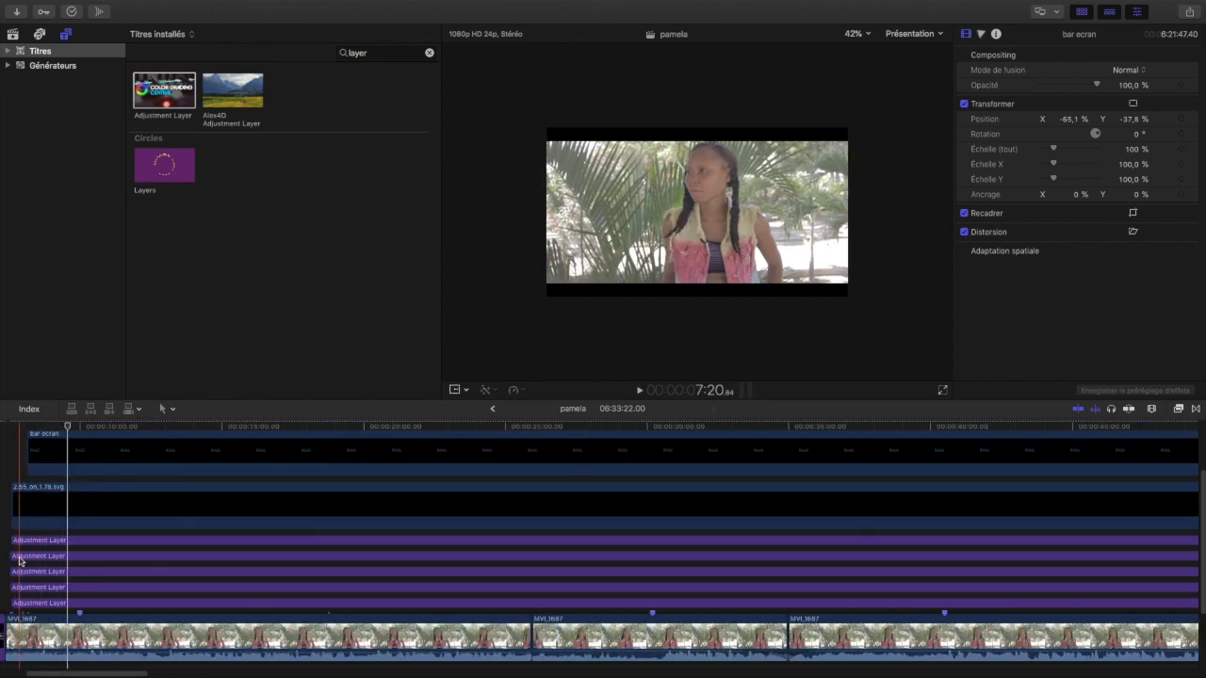
pyautogui.click(12, 449)
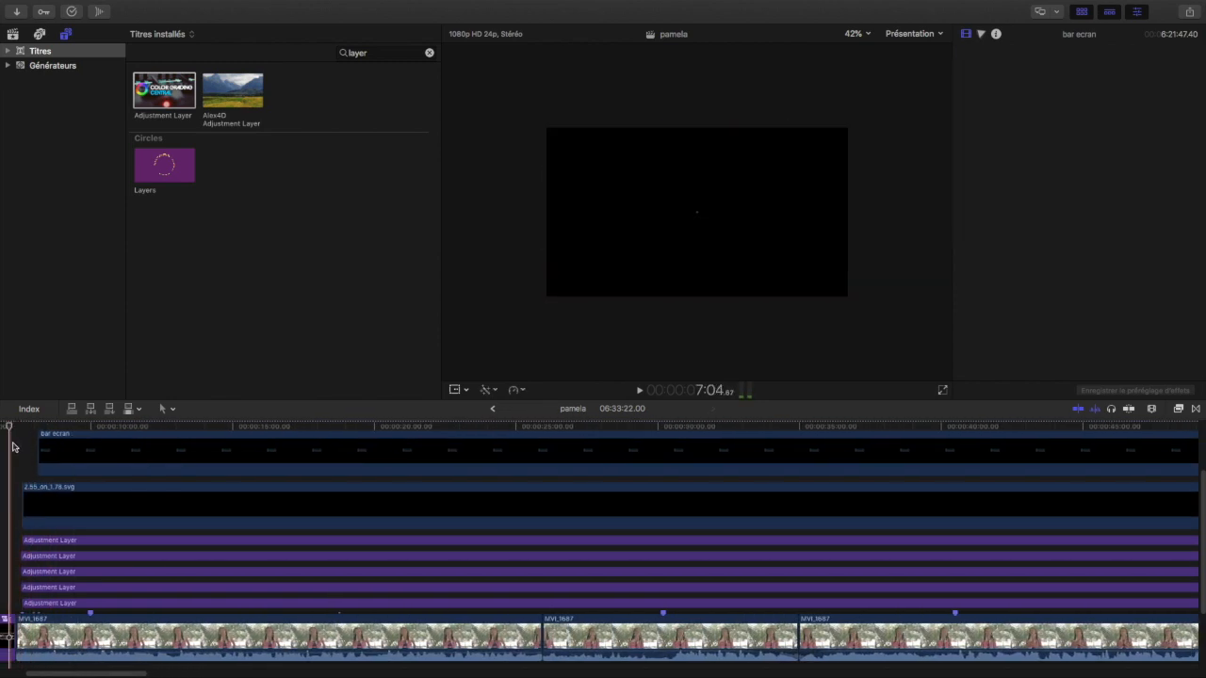
pyautogui.hscroll(-1, 20, 429)
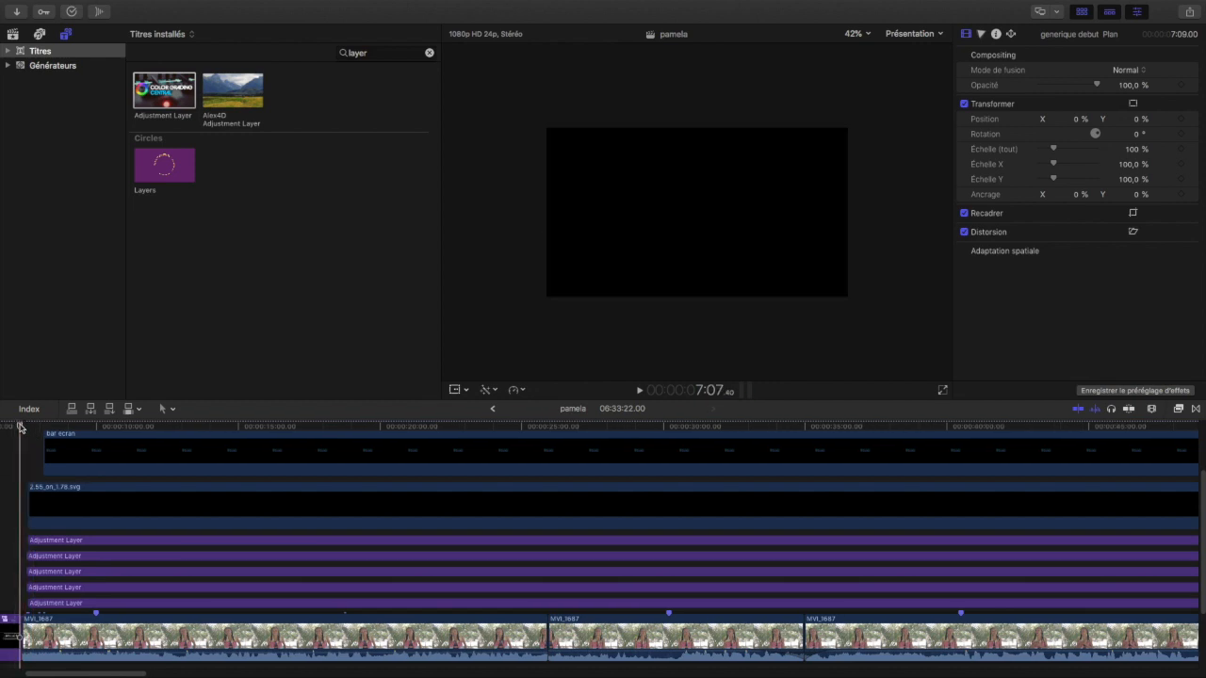
pyautogui.scroll(5, 20, 429)
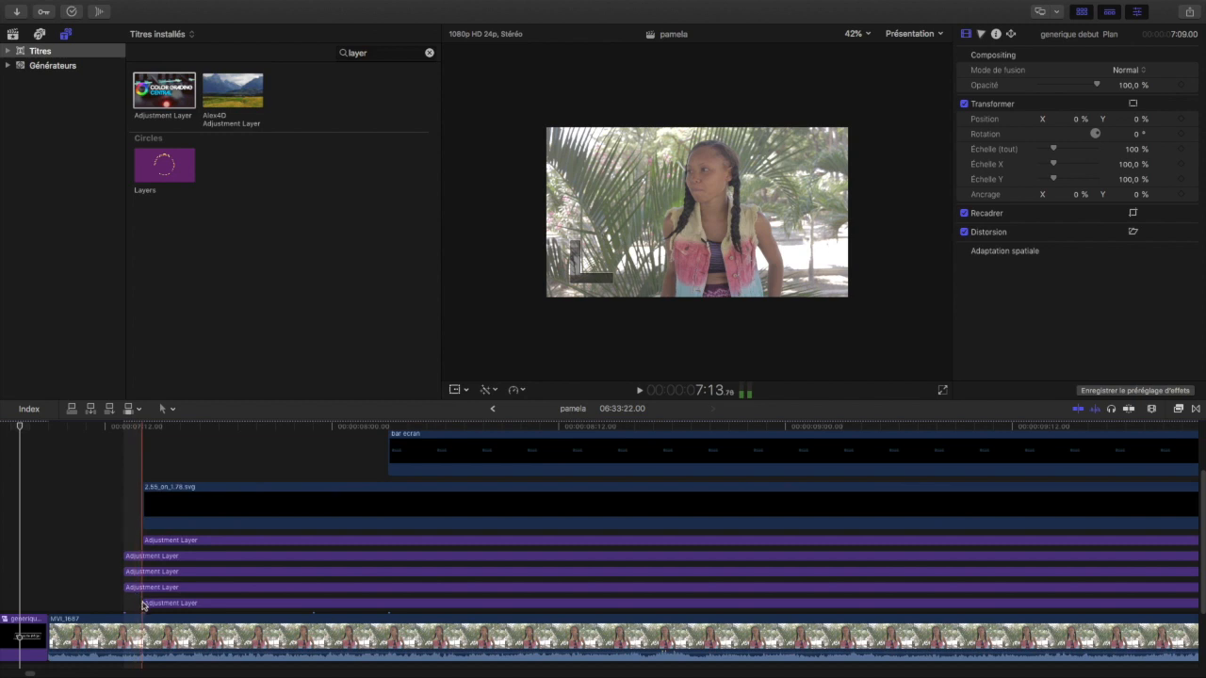
pyautogui.moveTo(144, 603); pyautogui.dragTo(49, 612)
pyautogui.moveTo(125, 587); pyautogui.dragTo(49, 591)
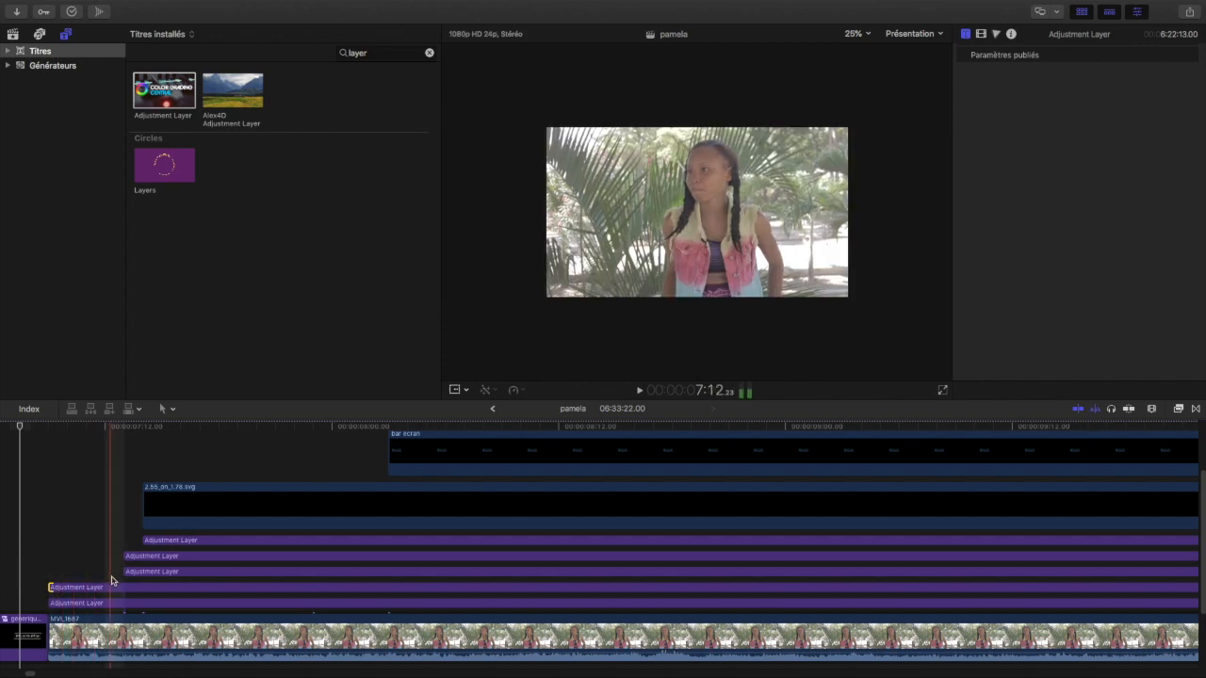
pyautogui.moveTo(125, 571); pyautogui.dragTo(49, 571)
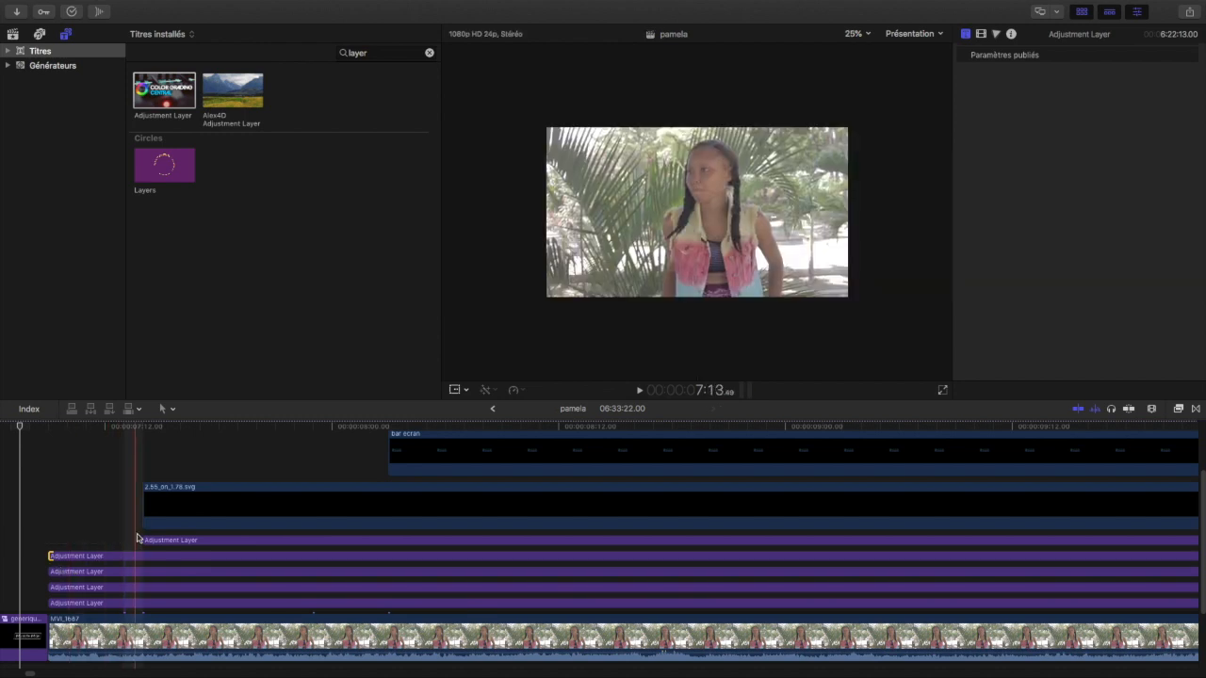
pyautogui.moveTo(144, 541); pyautogui.dragTo(54, 547)
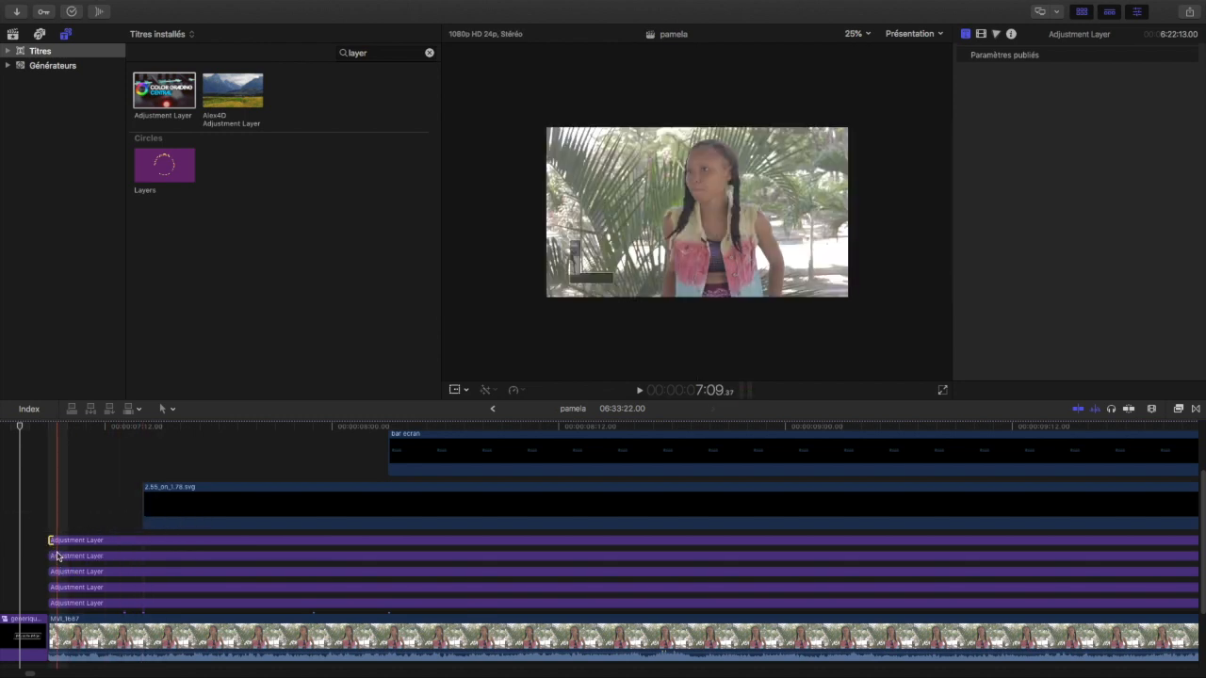
# - Extend the starts of the 2.55_on_1.78.svg overlay and the upper bar ecran clip back to the beginning of the first MVI_1687 clip
pyautogui.click(88, 604)
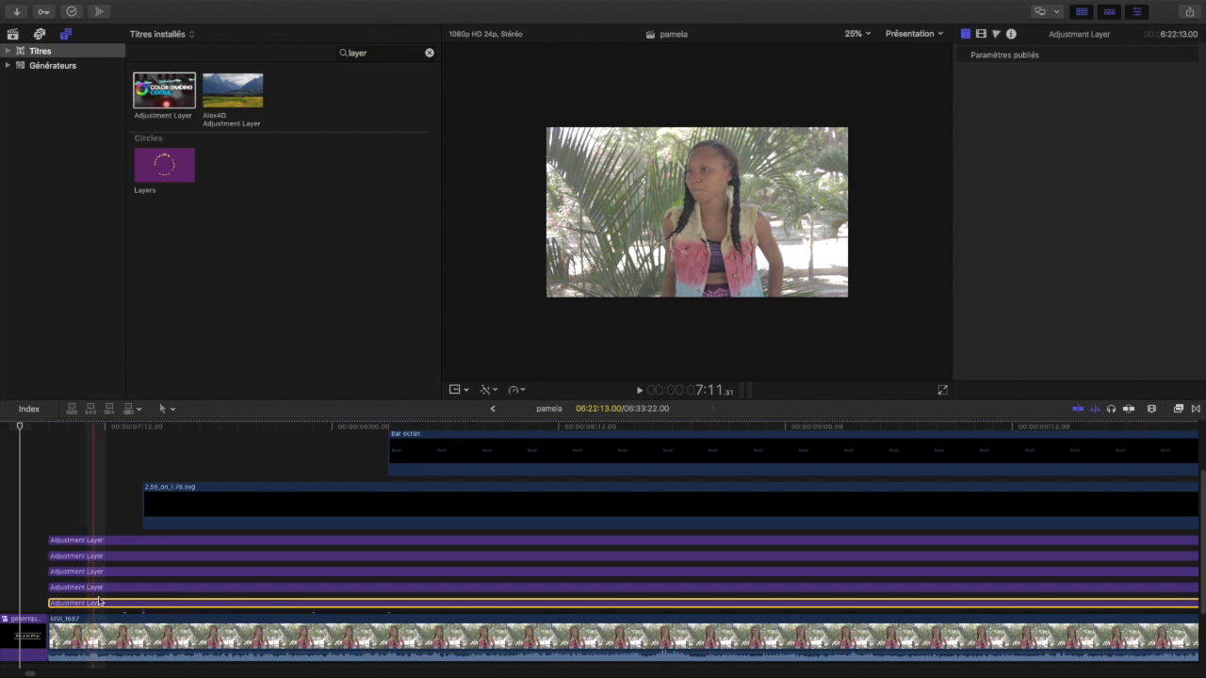
pyautogui.moveTo(143, 506); pyautogui.dragTo(50, 516)
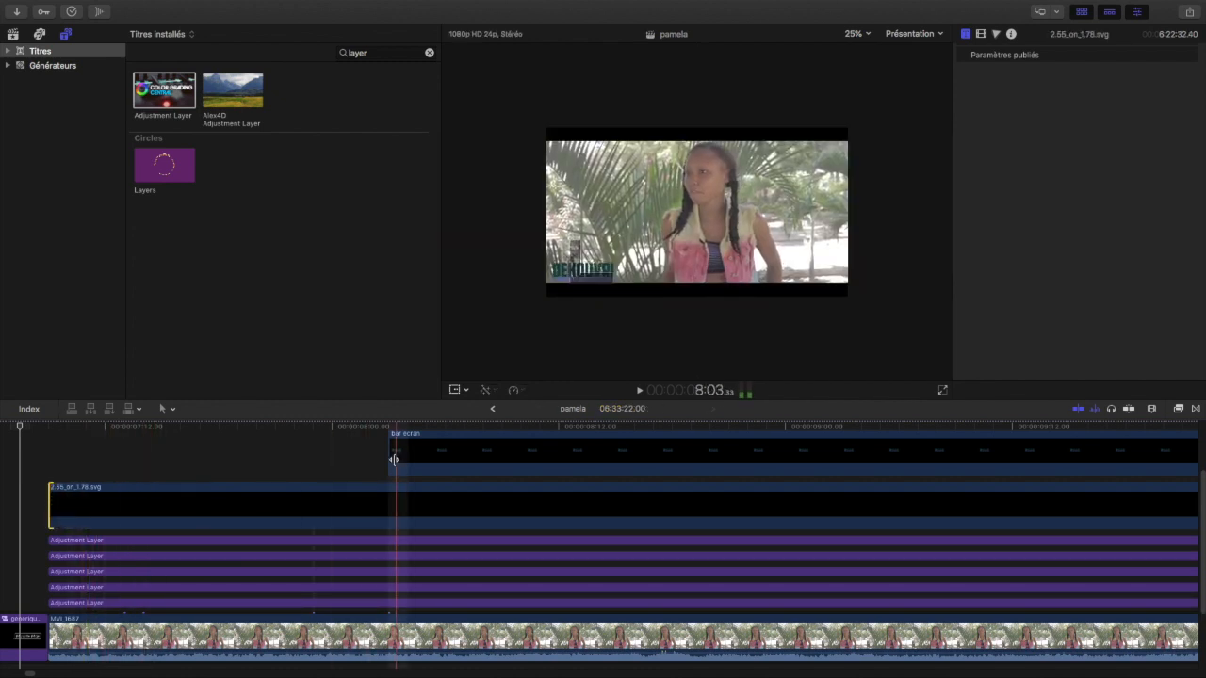
pyautogui.moveTo(394, 459); pyautogui.dragTo(50, 490)
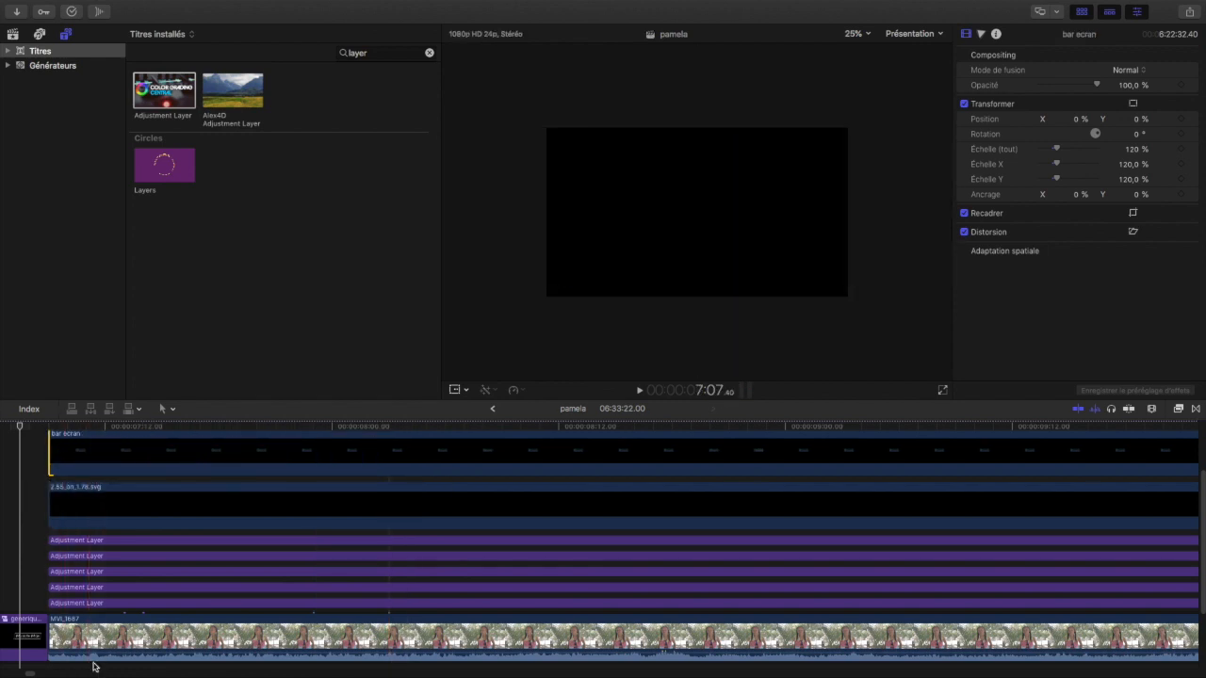
# - Rename the lowest adjustment layer, directly above the MVI_1687 clips, as exposition
pyautogui.click(75, 604)
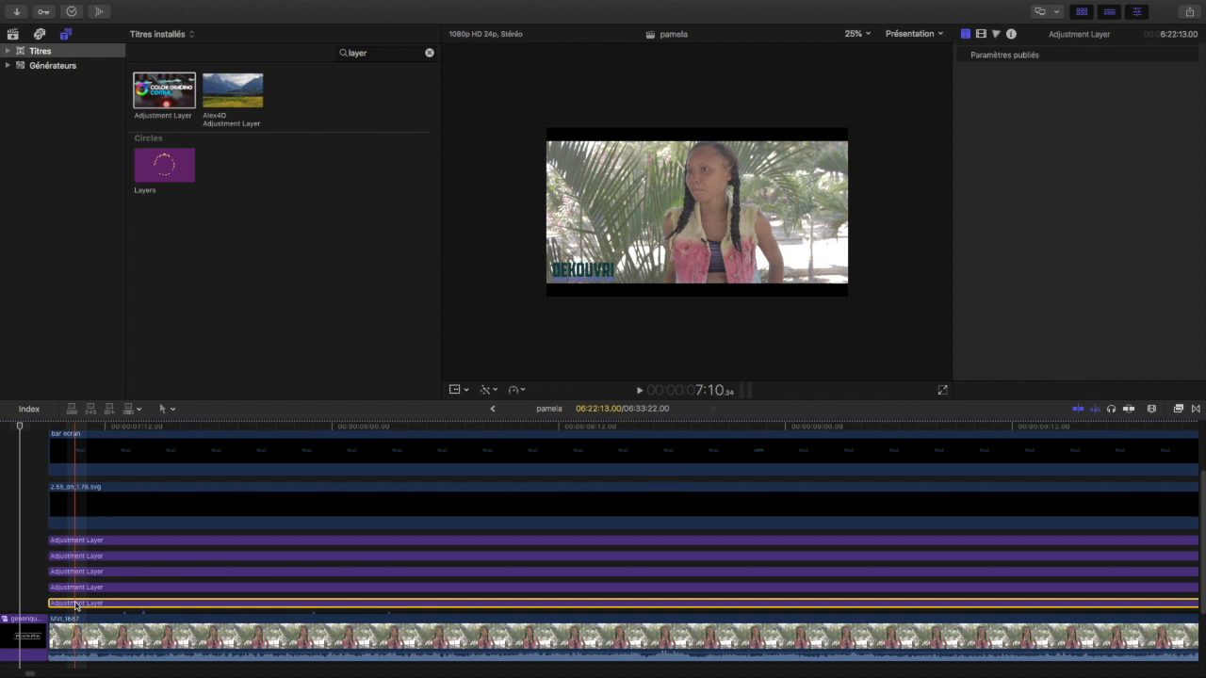
pyautogui.rightClick(75, 604)
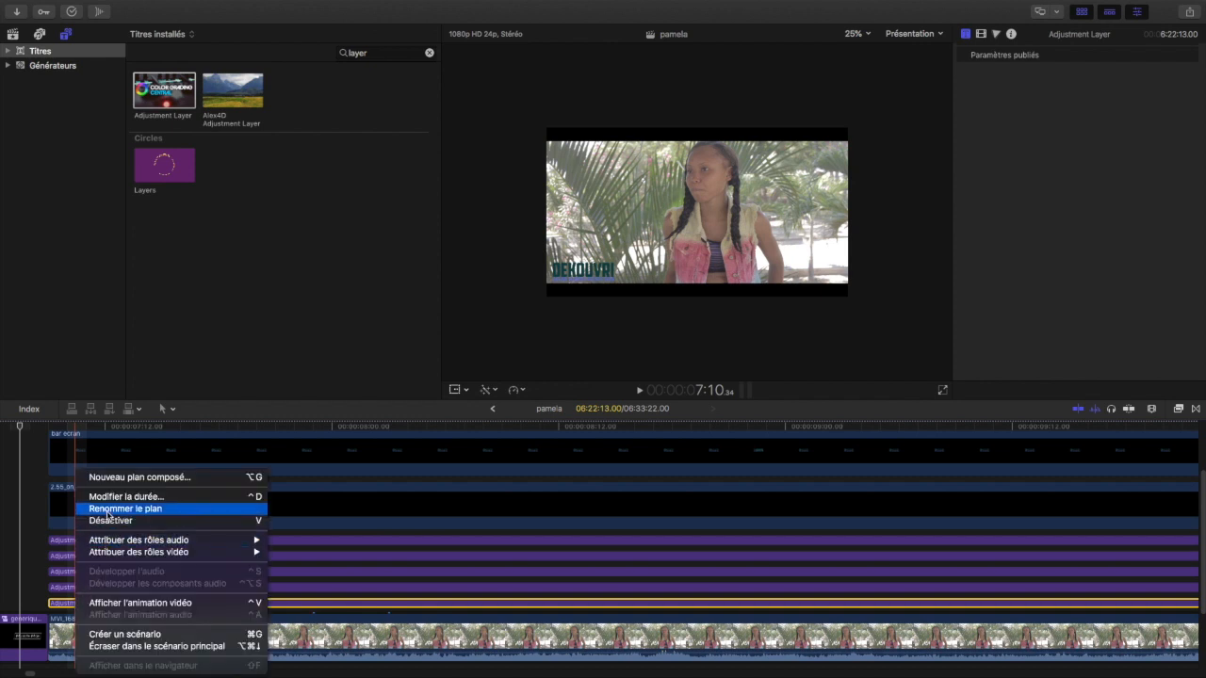
pyautogui.click(38, 579)
pyautogui.rightClick(71, 603)
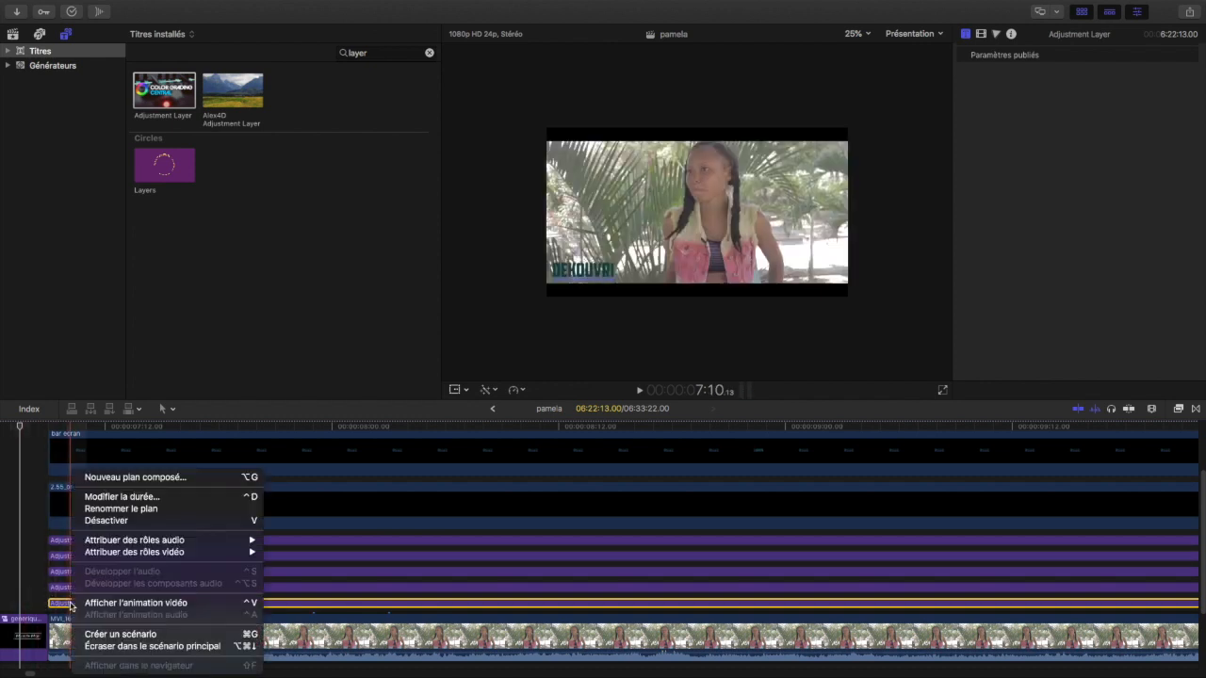
pyautogui.click(102, 509)
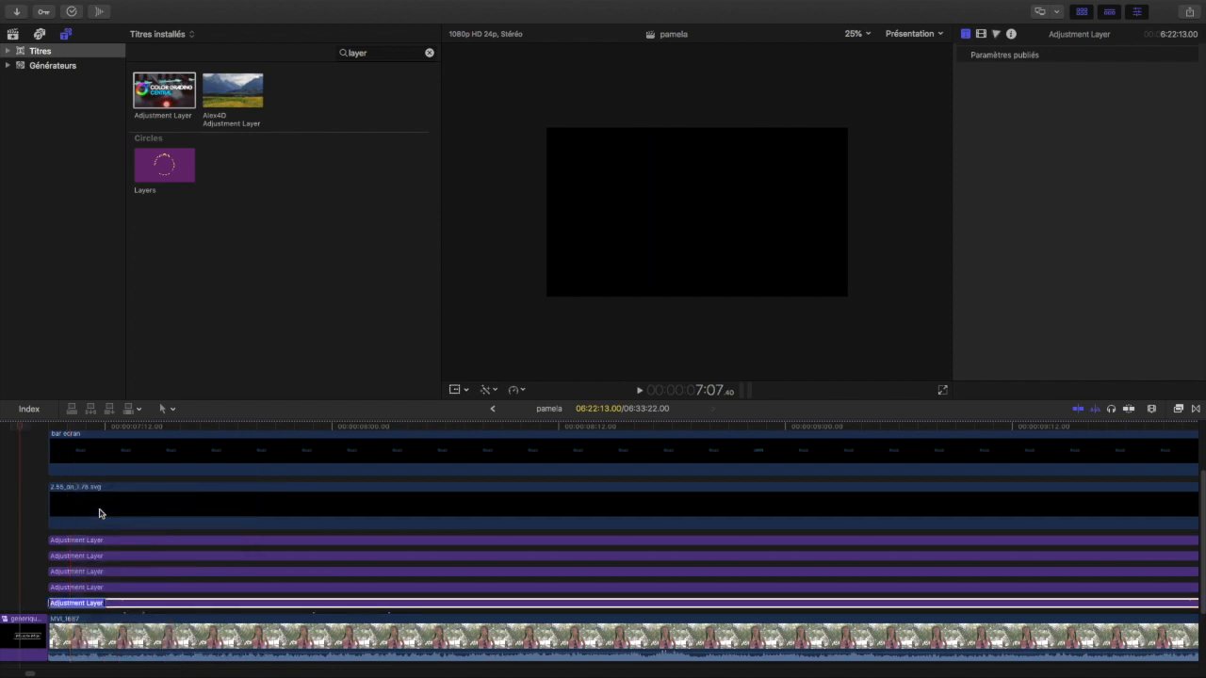
pyautogui.write('a')
pyautogui.press('Return')
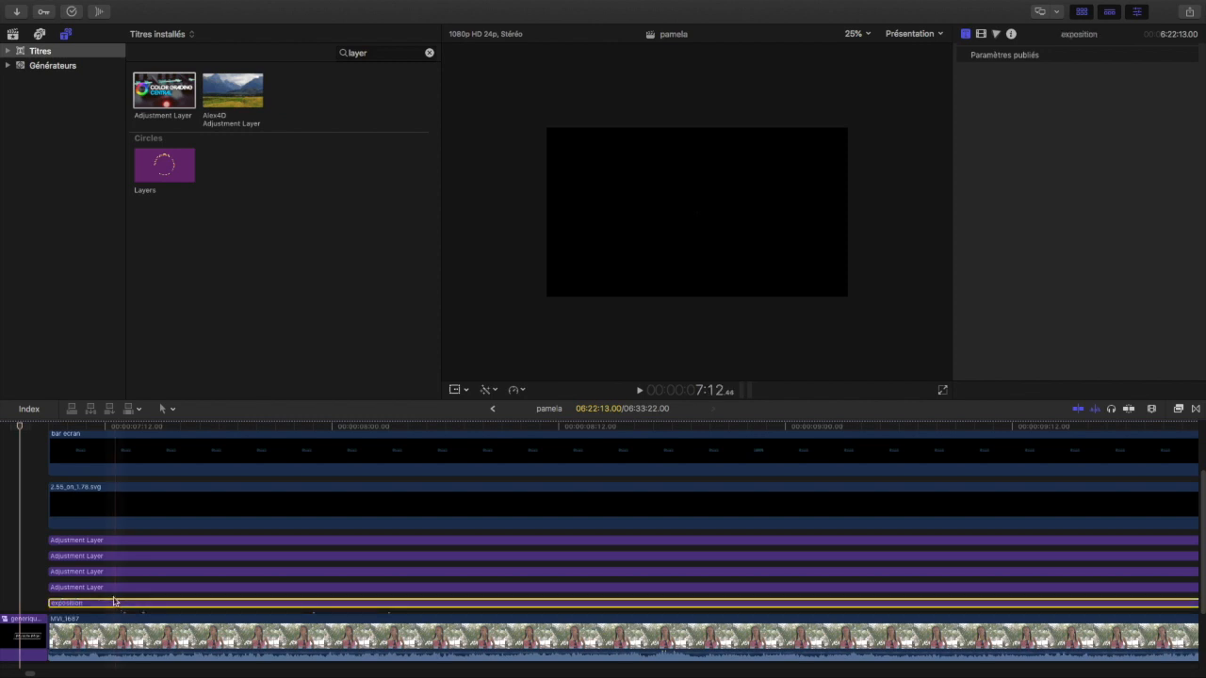
# - Rename the adjustment layer directly above exposition as contraste
pyautogui.rightClick(109, 588)
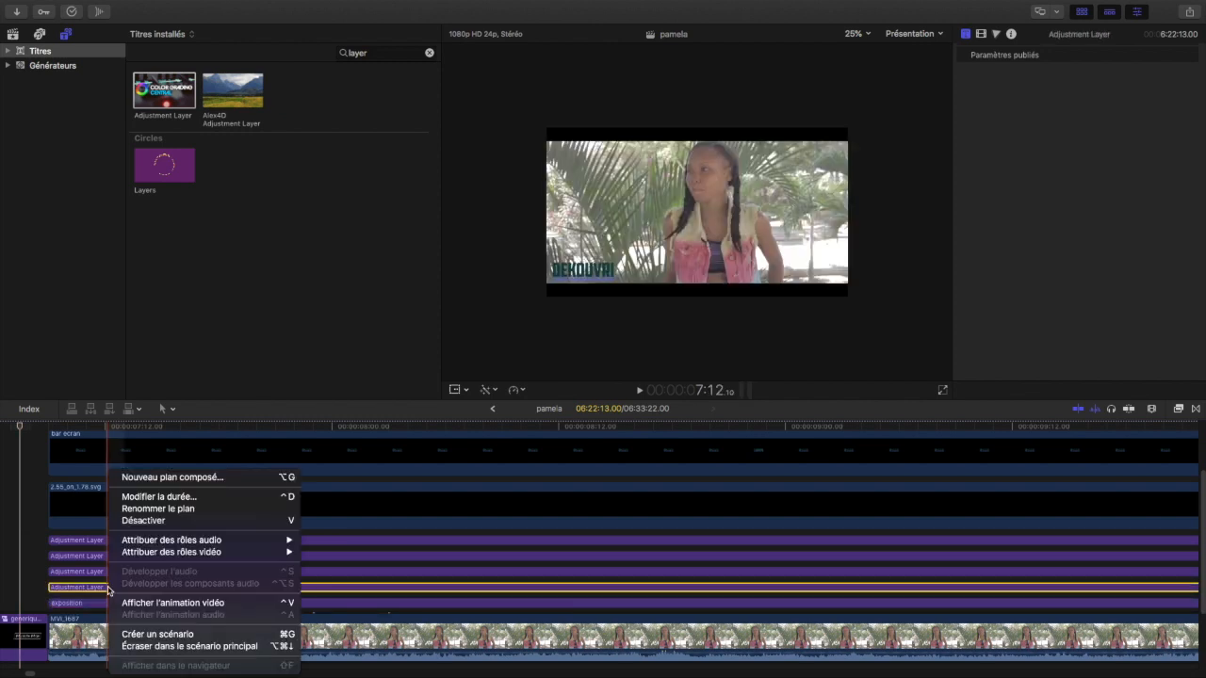
pyautogui.click(151, 508)
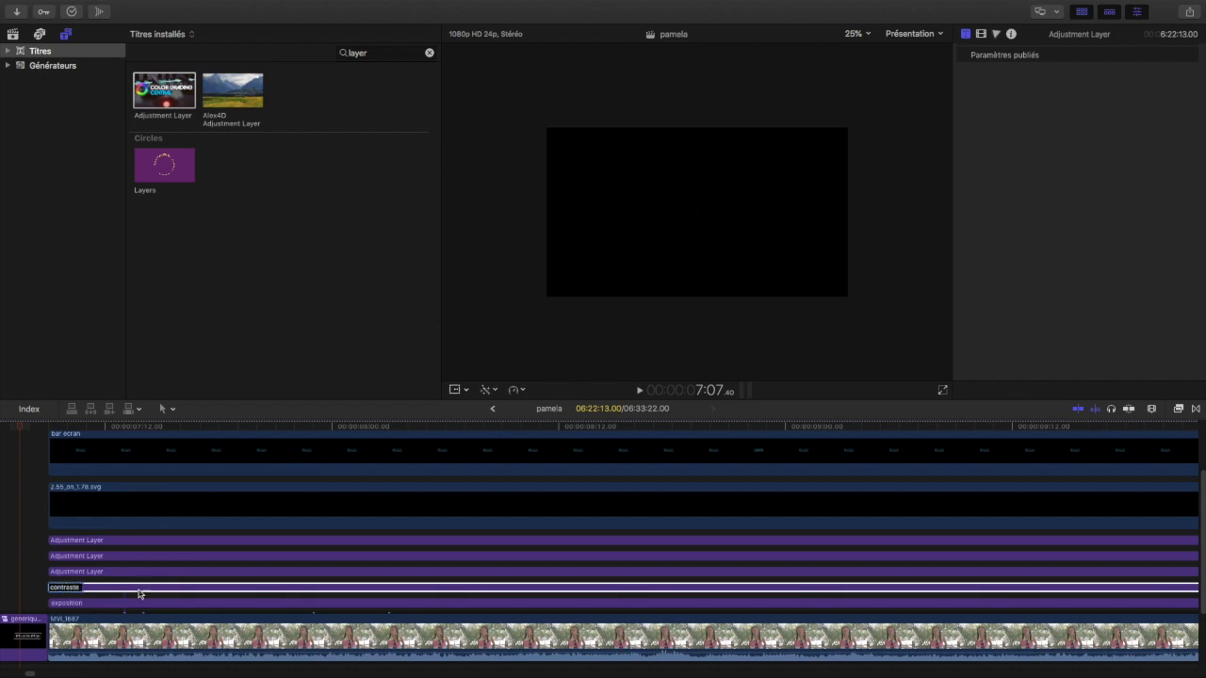
pyautogui.press('Return')
# - Rename the adjustment layer directly above contraste as couleur
pyautogui.click(108, 572)
pyautogui.rightClick(108, 572)
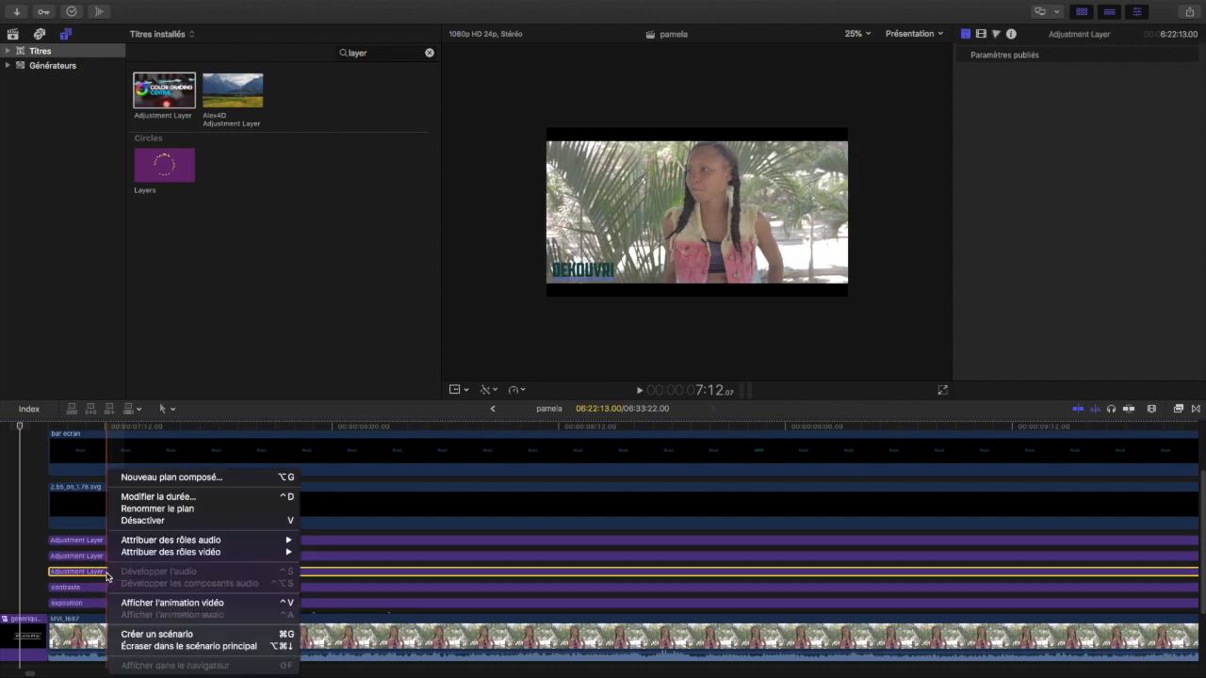
pyautogui.click(134, 509)
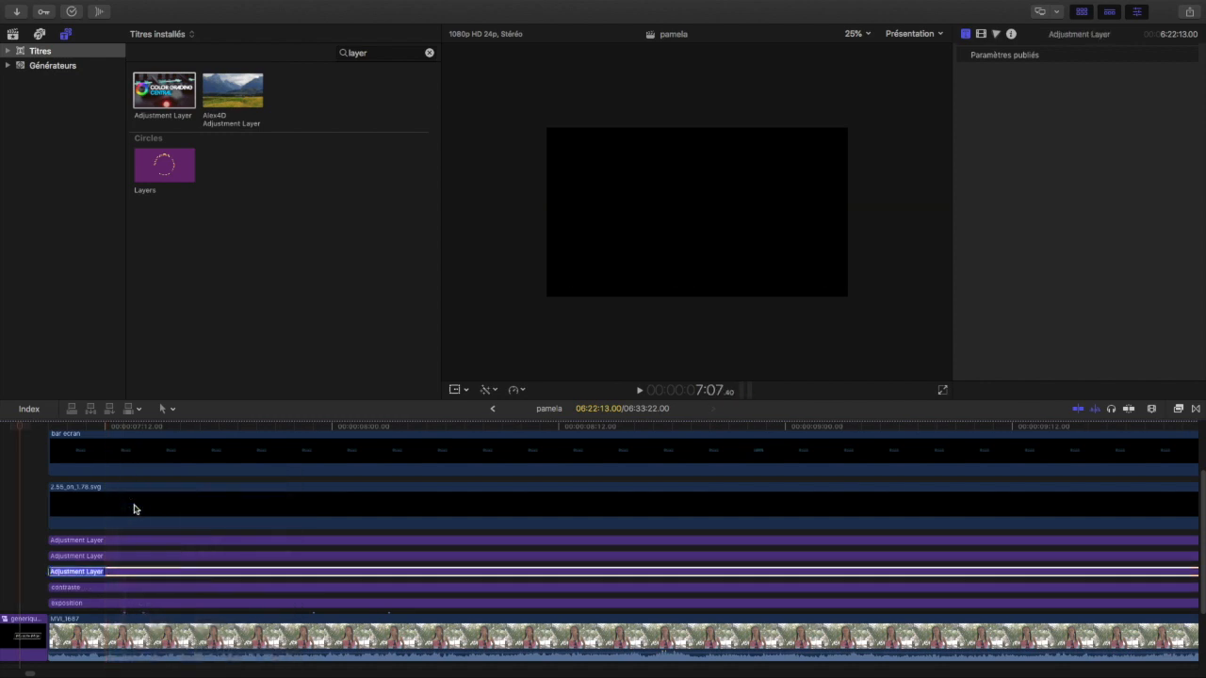
pyautogui.write('couleur')
pyautogui.press('Return')
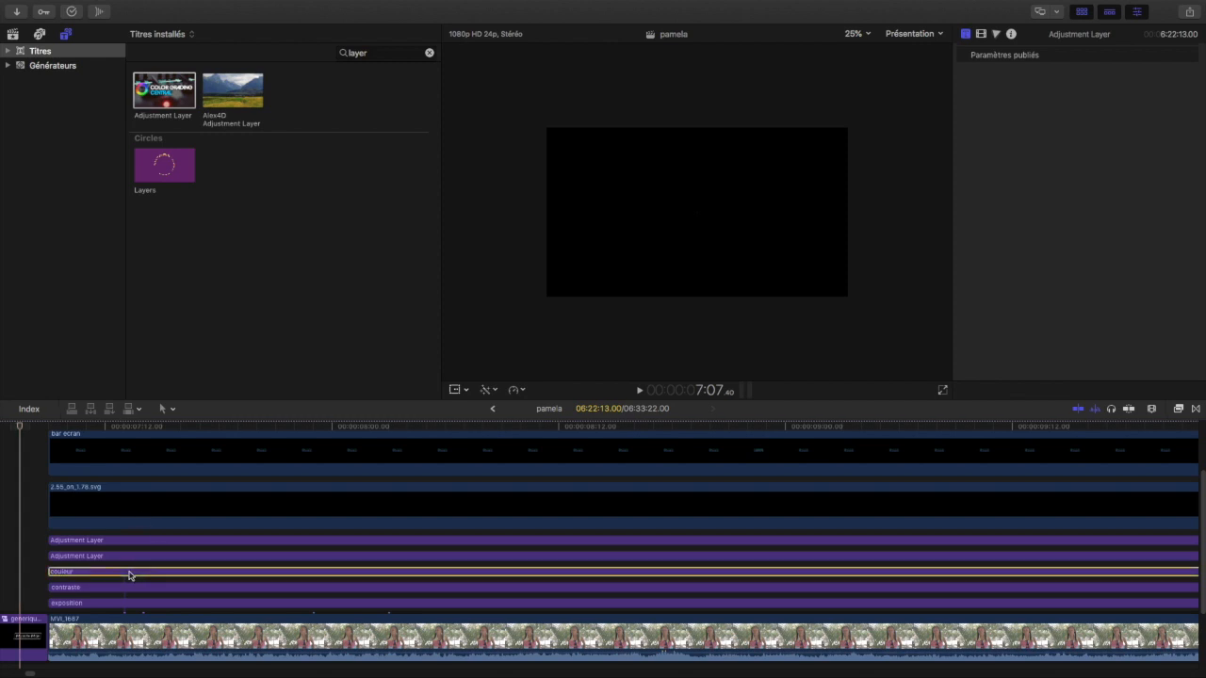
# - Rename the adjustment layer directly above couleur as saturation
pyautogui.click(95, 557)
pyautogui.rightClick(95, 557)
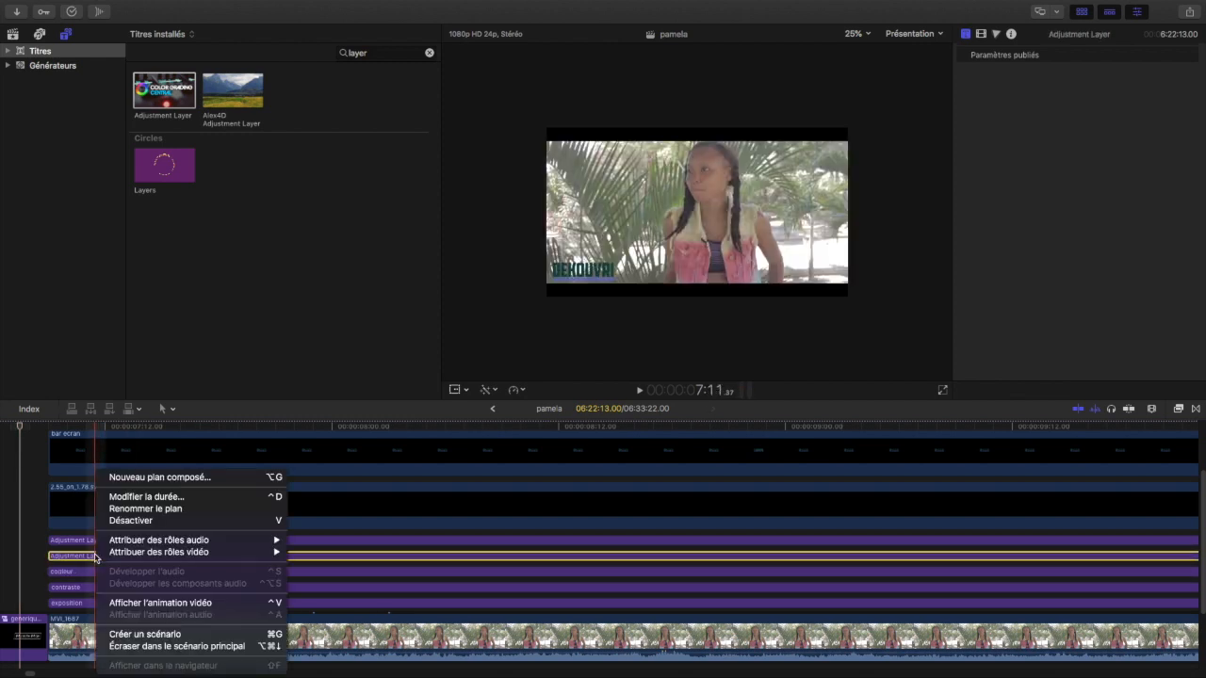
pyautogui.click(129, 510)
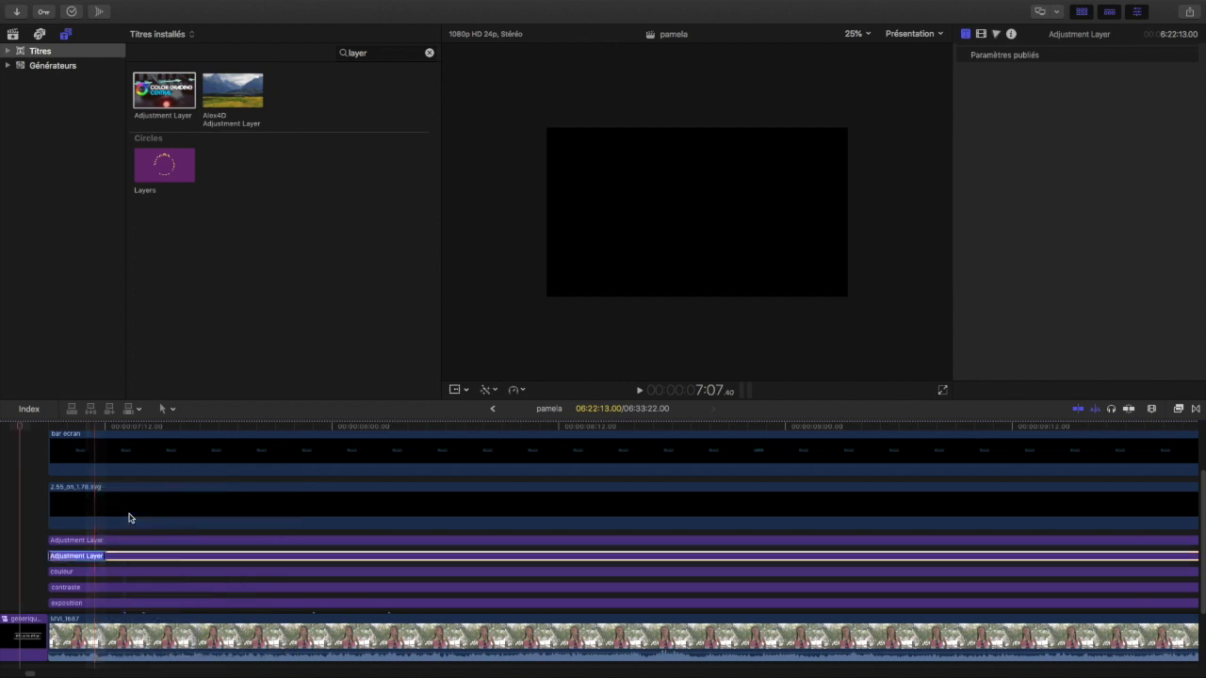
pyautogui.write('saturation')
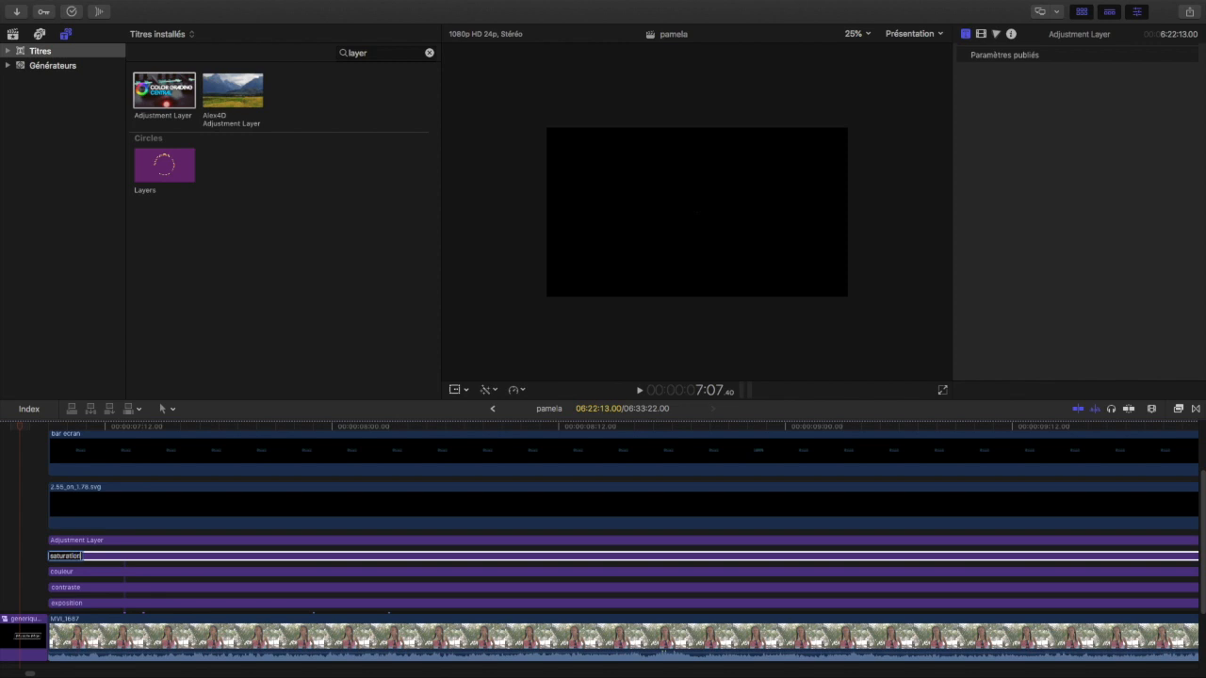
# - Rename the topmost adjustment layer, just below the 2.55_on_1.78.svg overlay, as luts
pyautogui.click(113, 543)
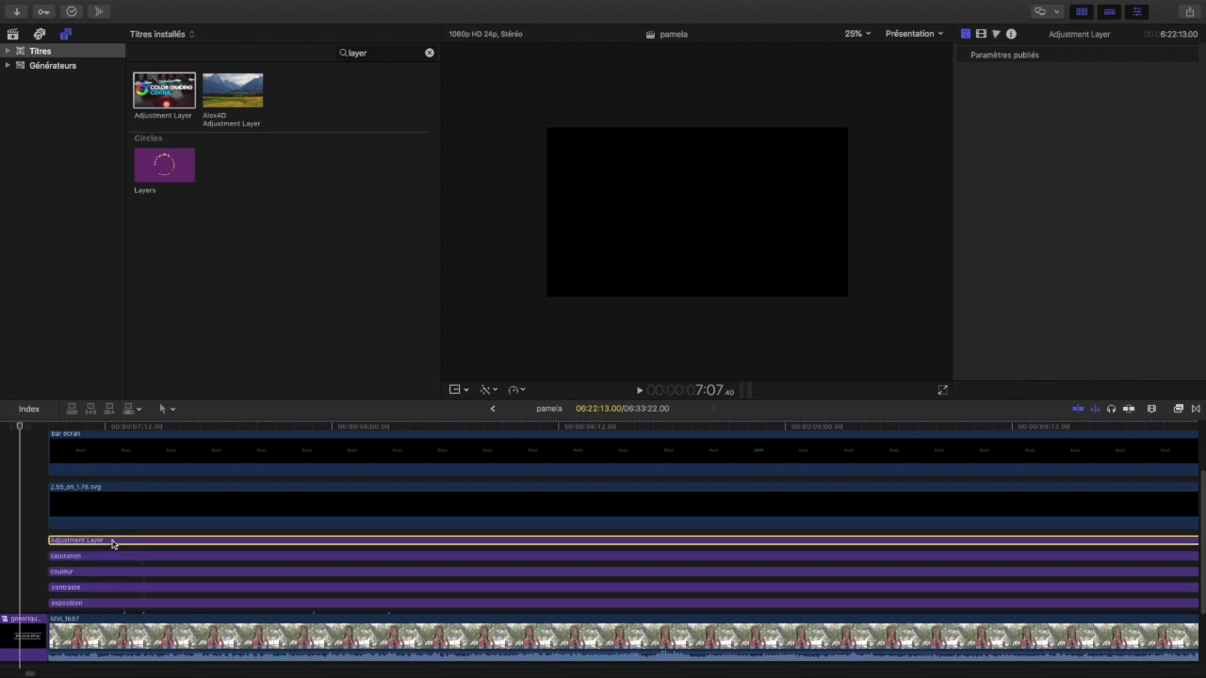
pyautogui.rightClick(112, 544)
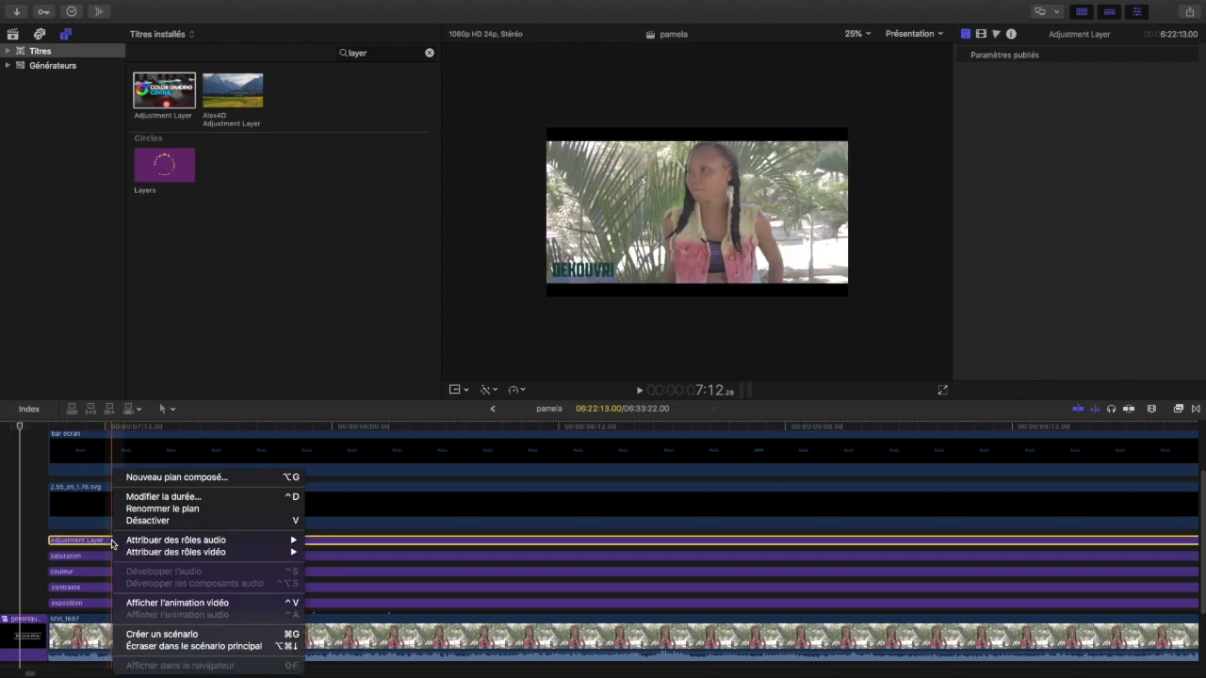
pyautogui.click(162, 508)
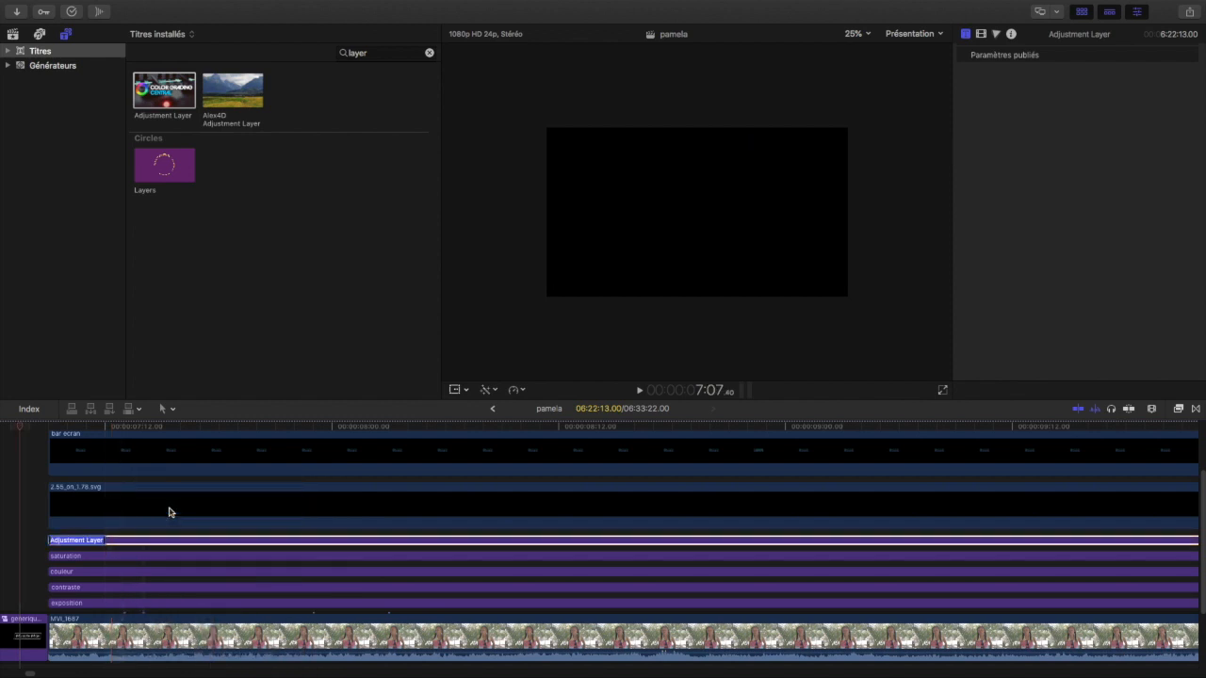
pyautogui.write('la')
pyautogui.press('Return')
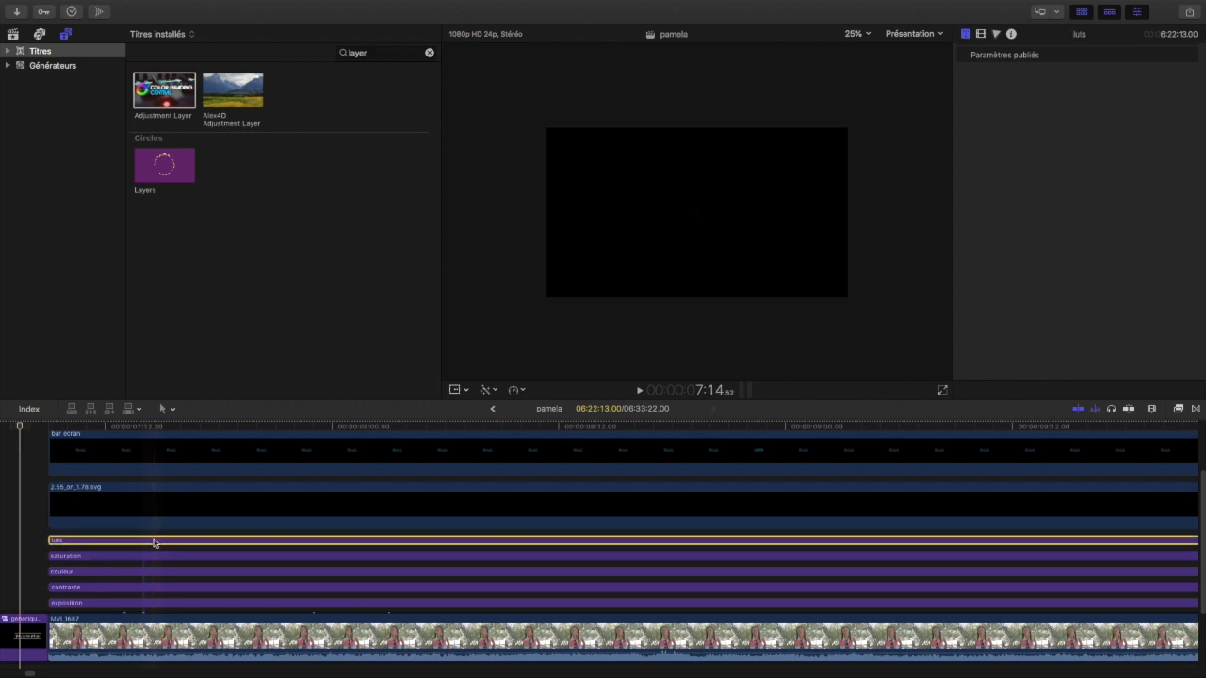
# - Duplicate the luts adjustment layer directly above itself, below the 2.55_on_1.78.svg overlay, and rename the copy as correction
pyautogui.moveTo(102, 547); pyautogui.dragTo(101, 533)
pyautogui.rightClick(105, 527)
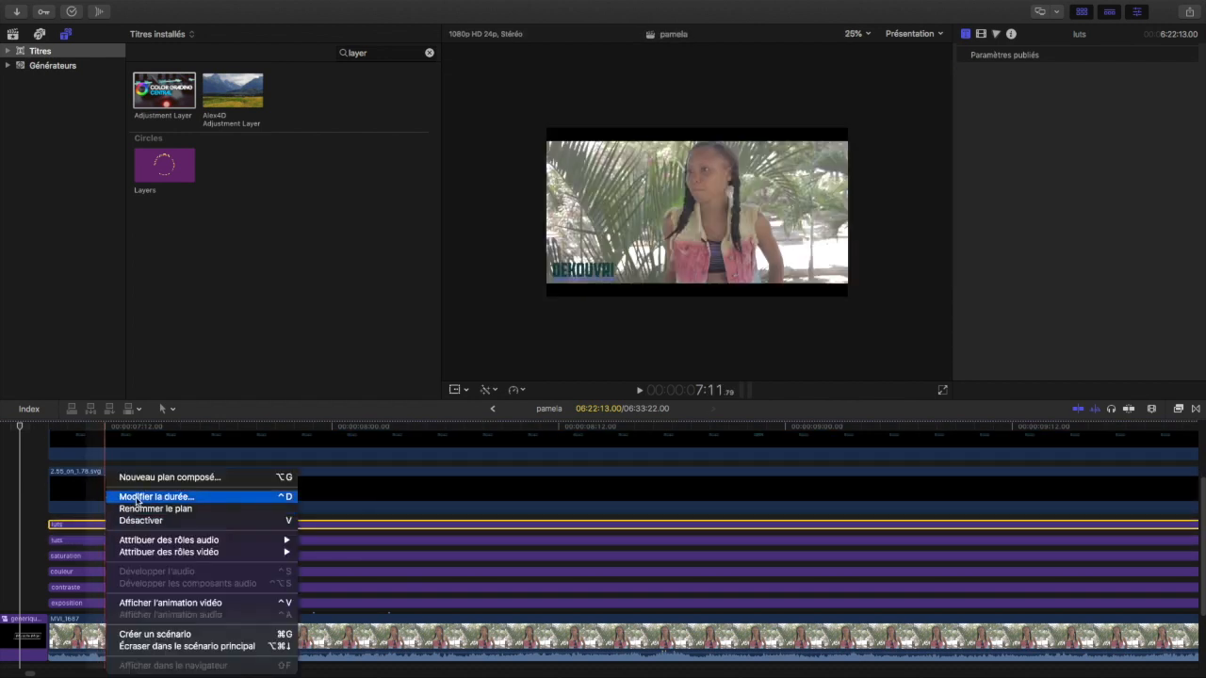
pyautogui.click(140, 506)
pyautogui.write('d')
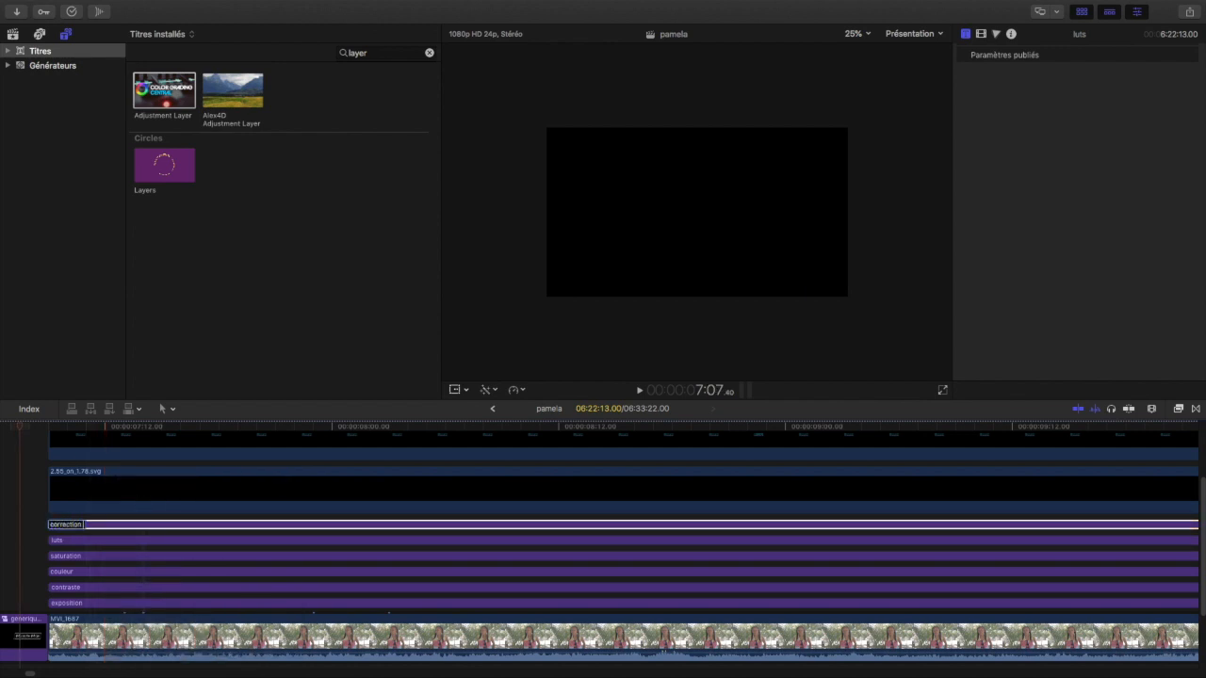
pyautogui.write('orrection')
pyautogui.press('Return')
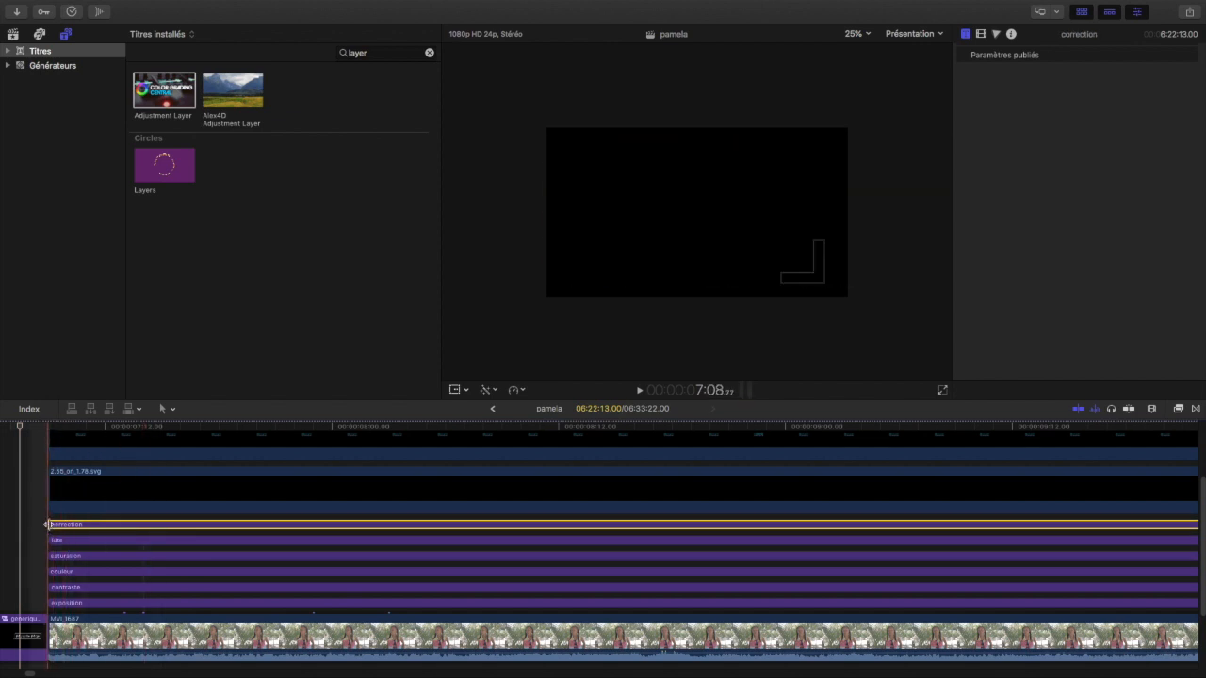
pyautogui.click(70, 603)
pyautogui.click(81, 587)
pyautogui.click(90, 572)
pyautogui.click(86, 555)
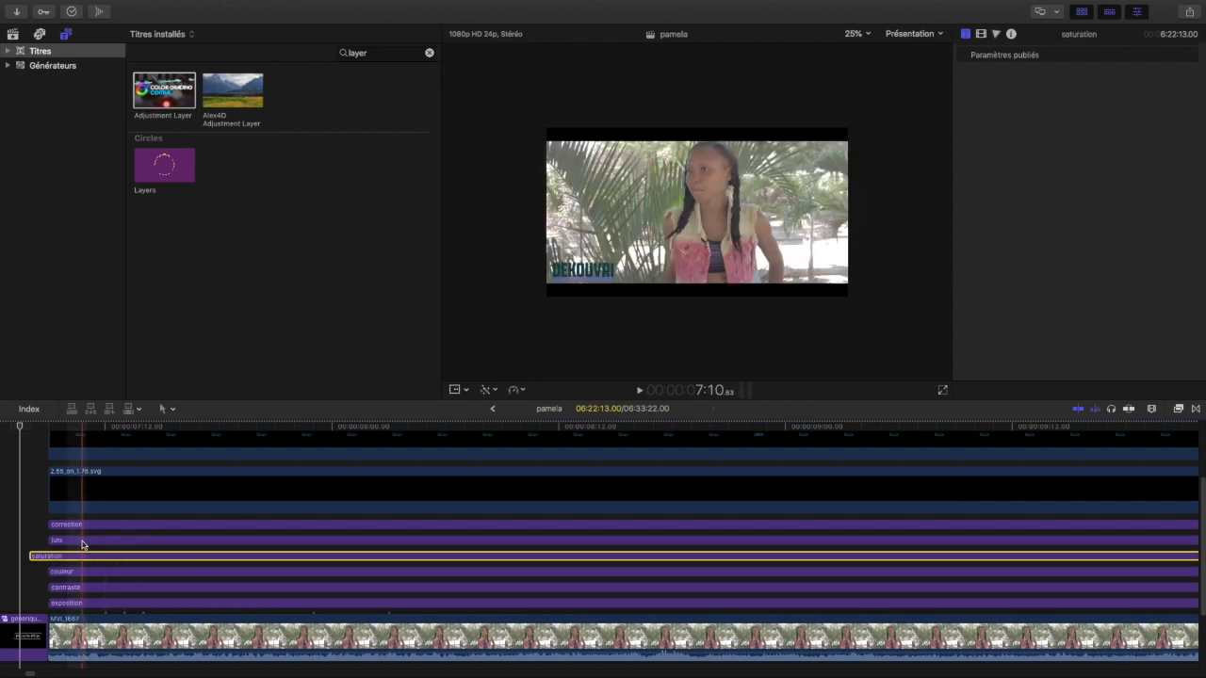
pyautogui.press('super+z')
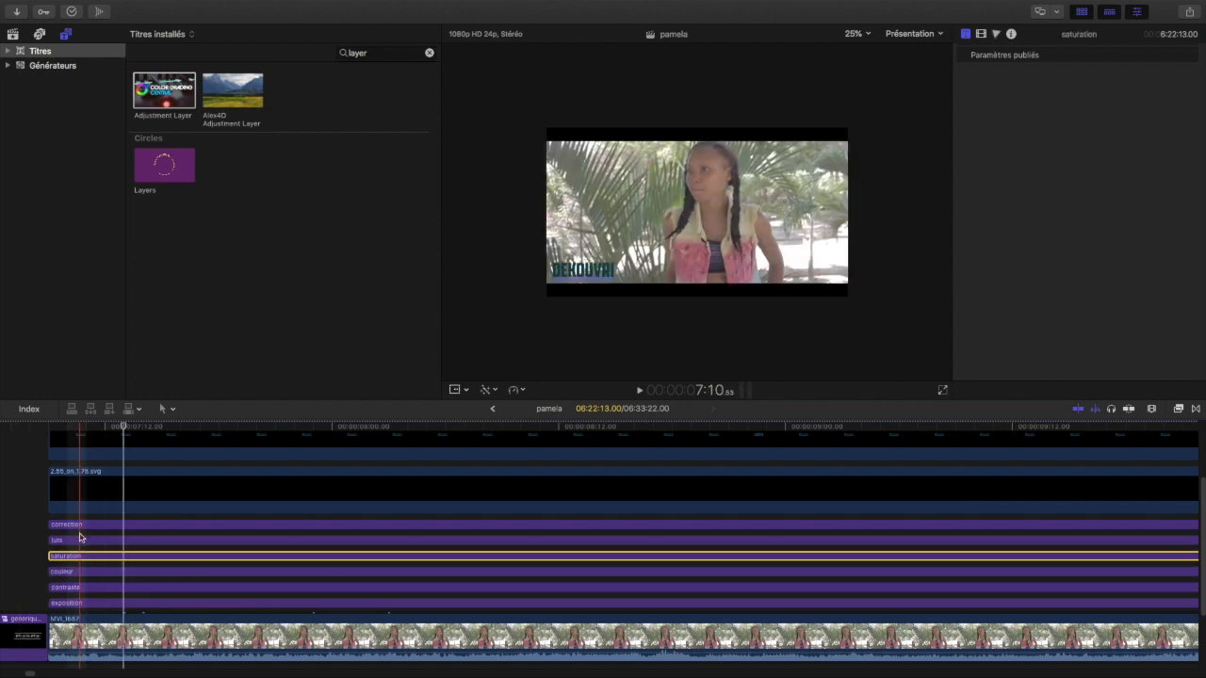
pyautogui.click(83, 525)
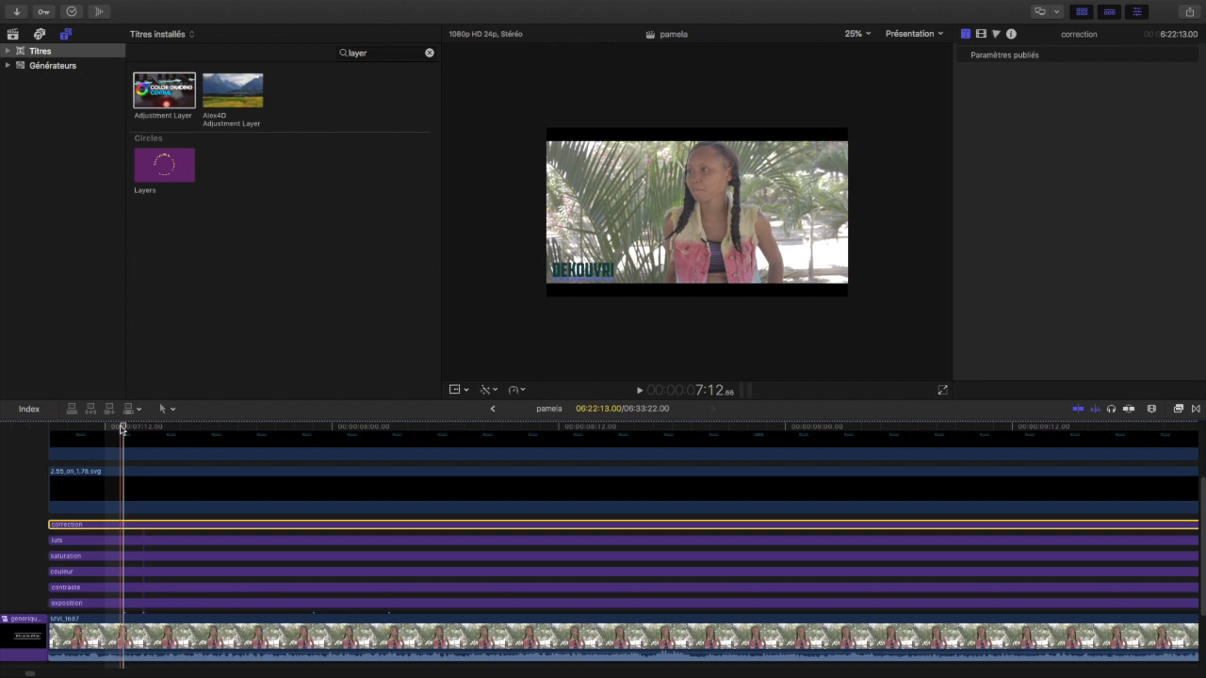
# - Play the interview from near its start in full screen to examine the ungraded image
pyautogui.moveTo(122, 430); pyautogui.dragTo(53, 443)
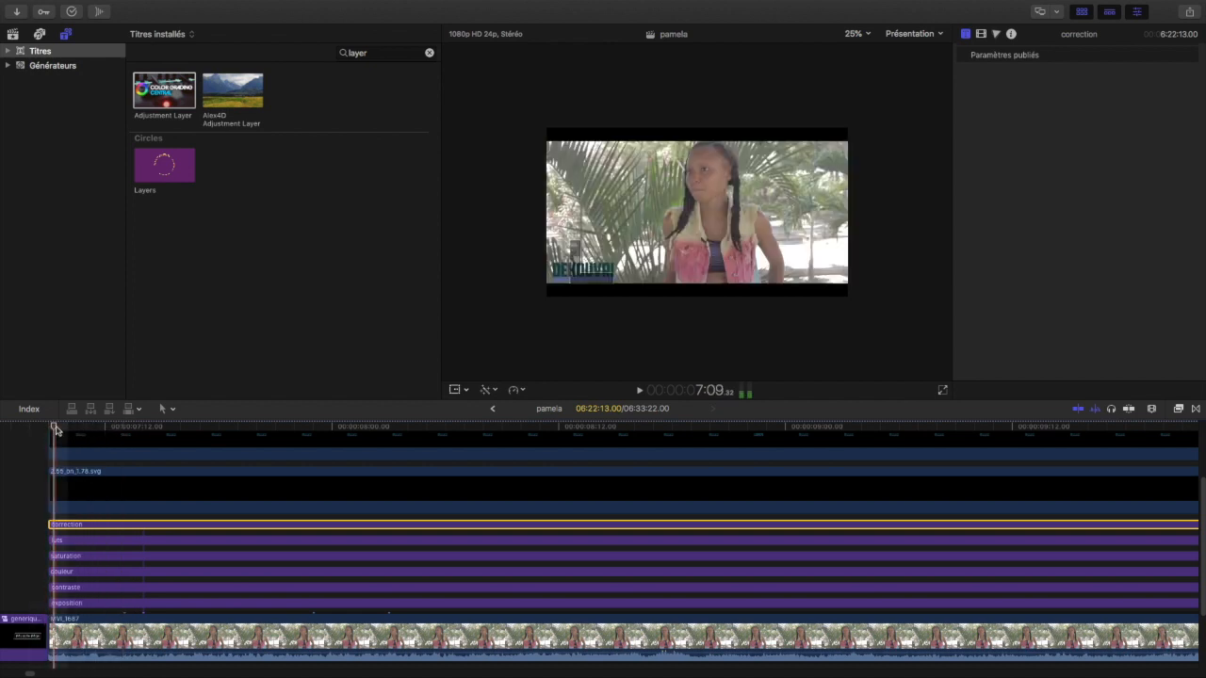
pyautogui.click(942, 392)
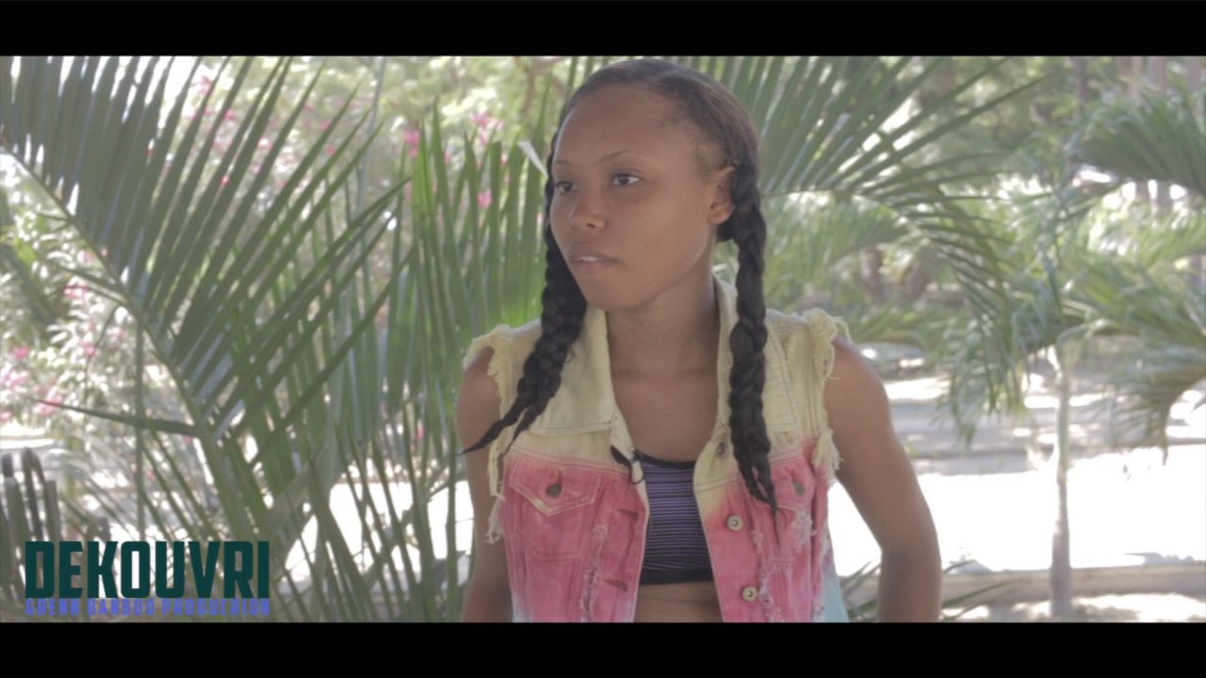
pyautogui.press('Escape')
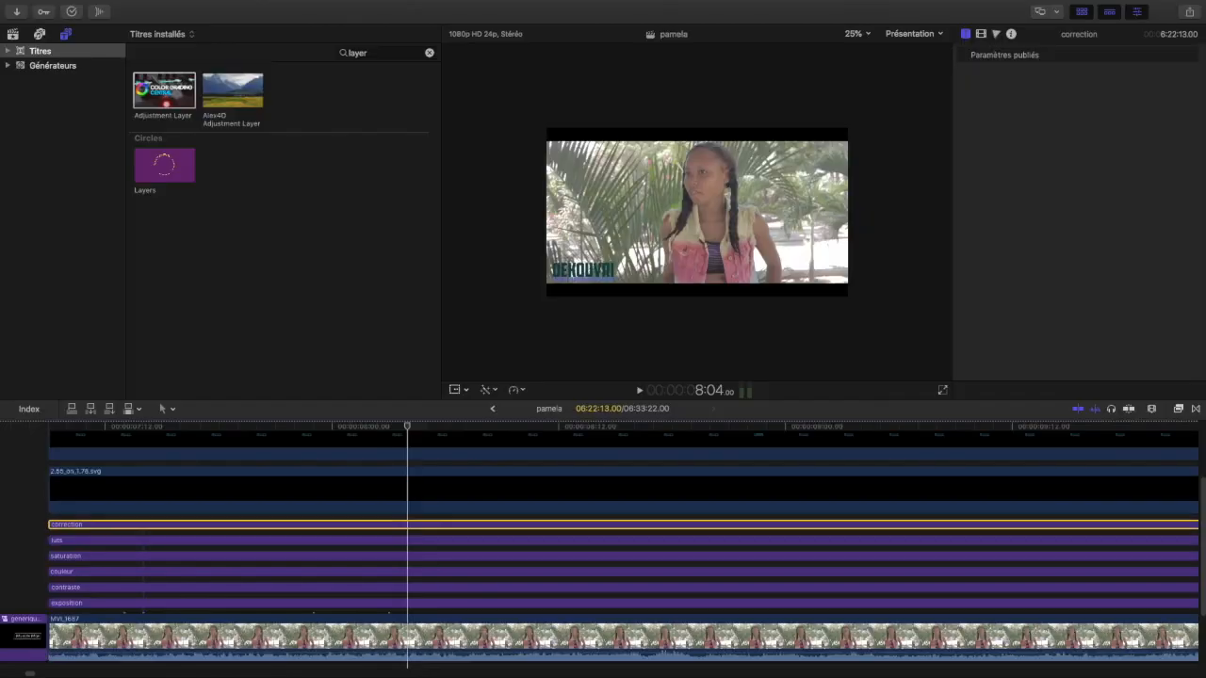
# - Add a Réglage couleurs correction to the exposition adjustment layer and show its Exposition controls
pyautogui.click(66, 604)
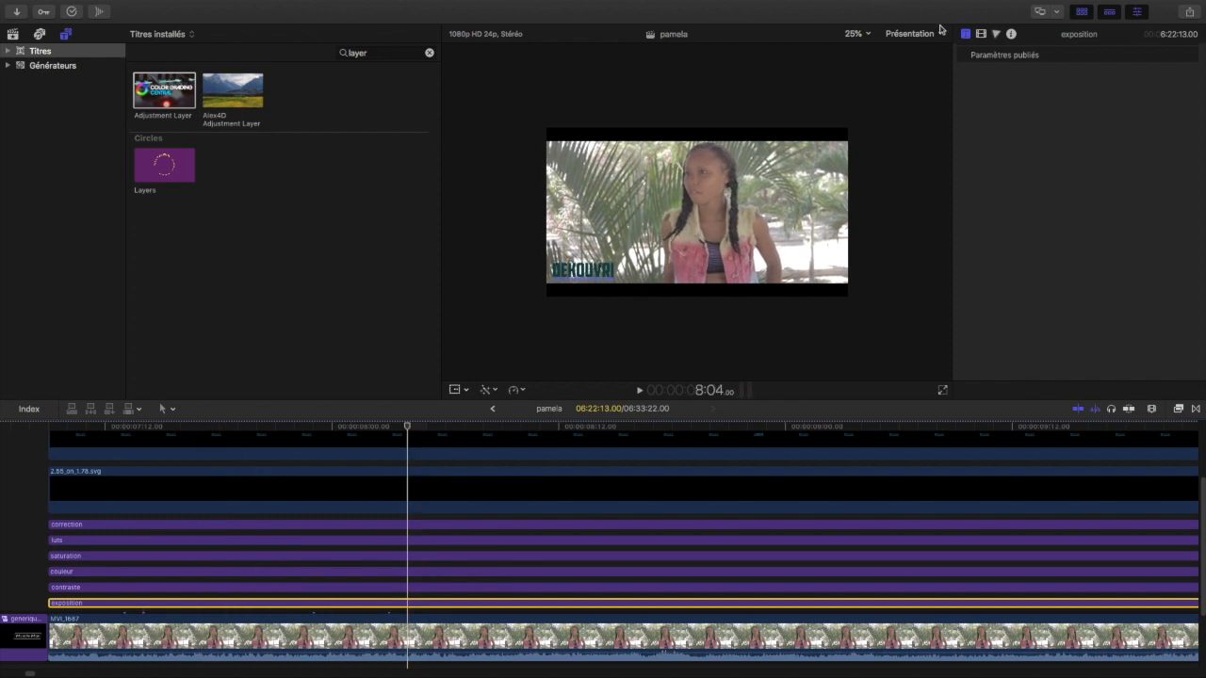
pyautogui.click(997, 35)
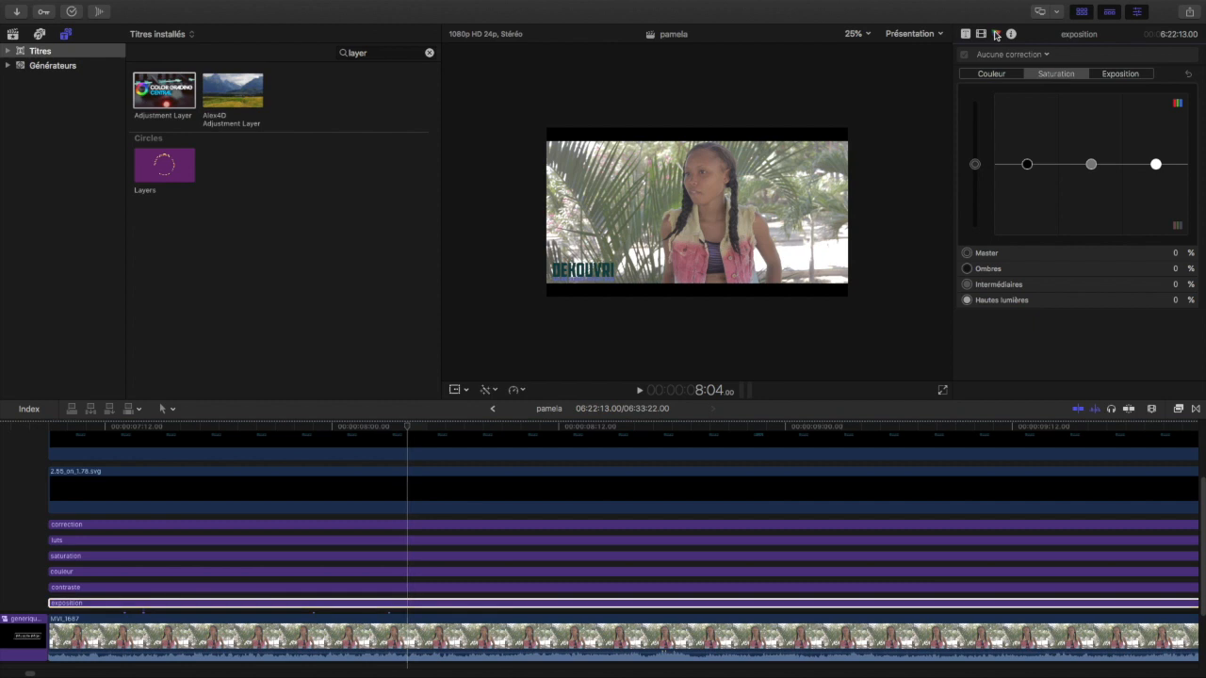
pyautogui.click(1121, 74)
pyautogui.click(1042, 55)
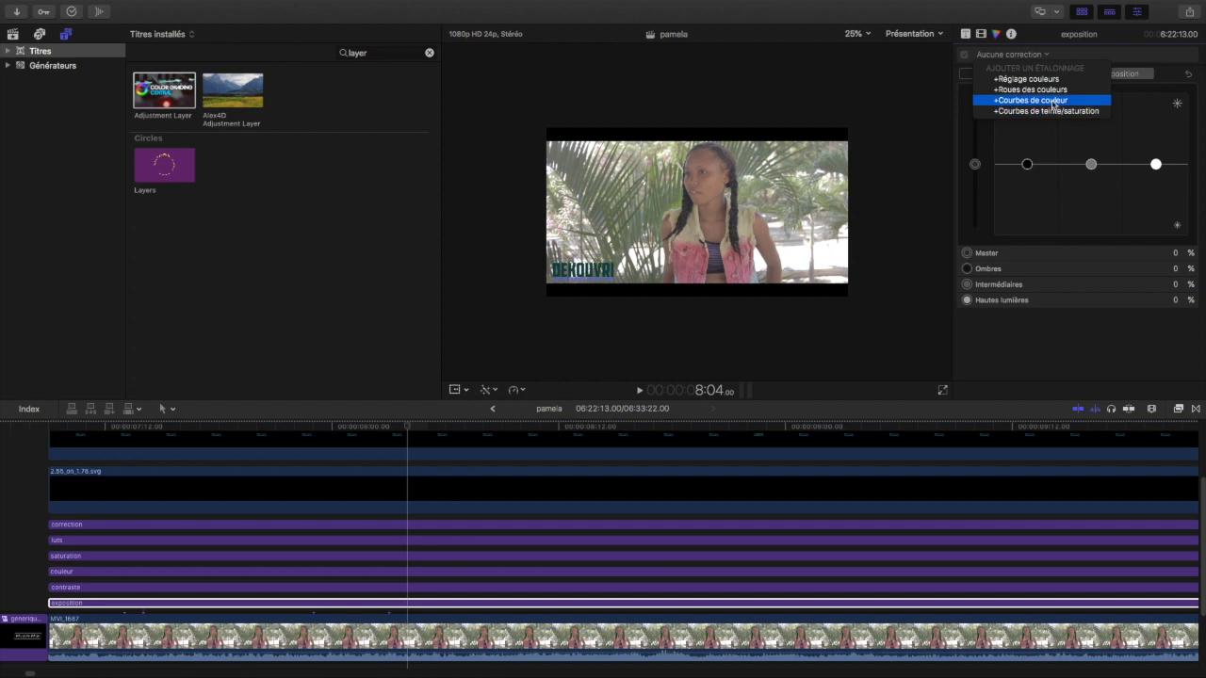
pyautogui.click(1045, 81)
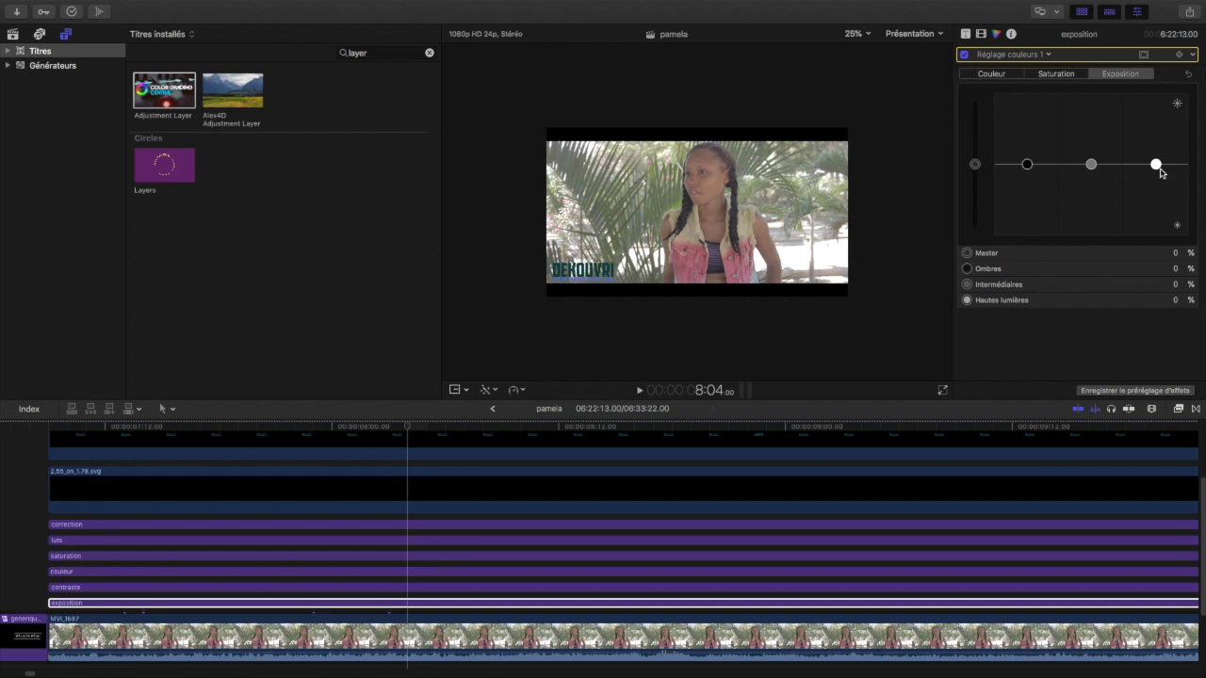
# - Lower the exposition layer's exposure: Hautes lumières -16 %, Intermédiaires -17 %, Ombres -15 % and Master -6 %
pyautogui.moveTo(1158, 167); pyautogui.dragTo(1161, 178)
pyautogui.moveTo(1091, 165); pyautogui.dragTo(1096, 179)
pyautogui.moveTo(1027, 165); pyautogui.dragTo(1030, 179)
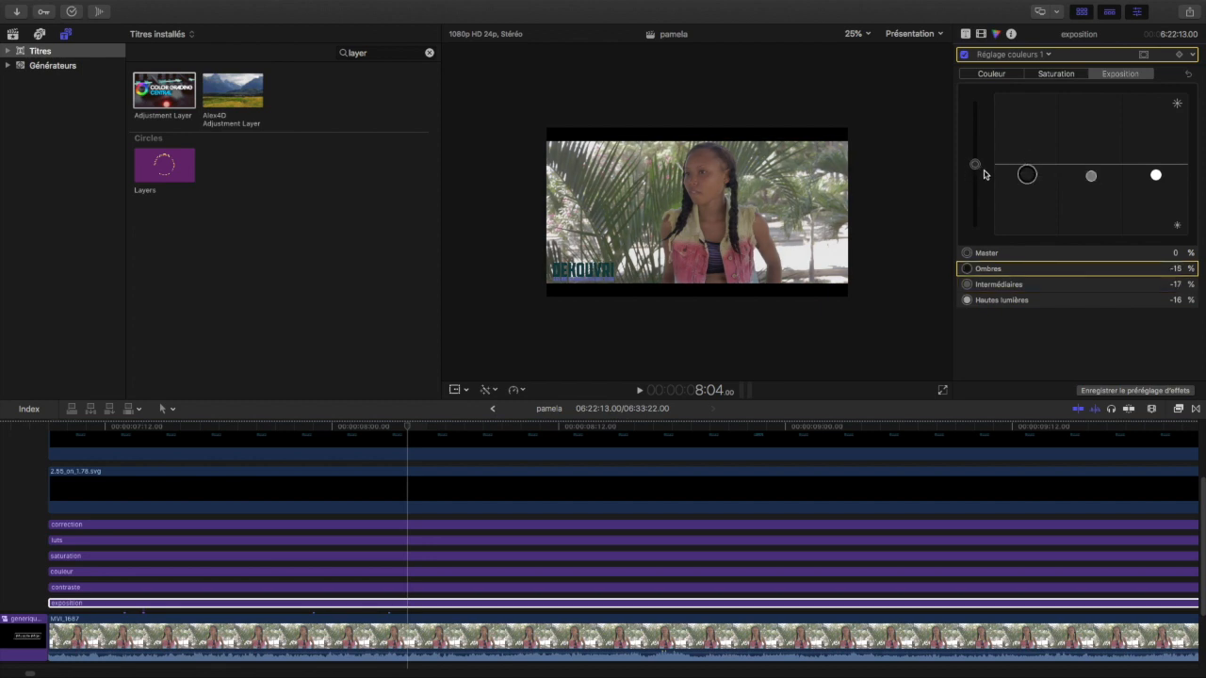
pyautogui.moveTo(977, 171); pyautogui.dragTo(976, 174)
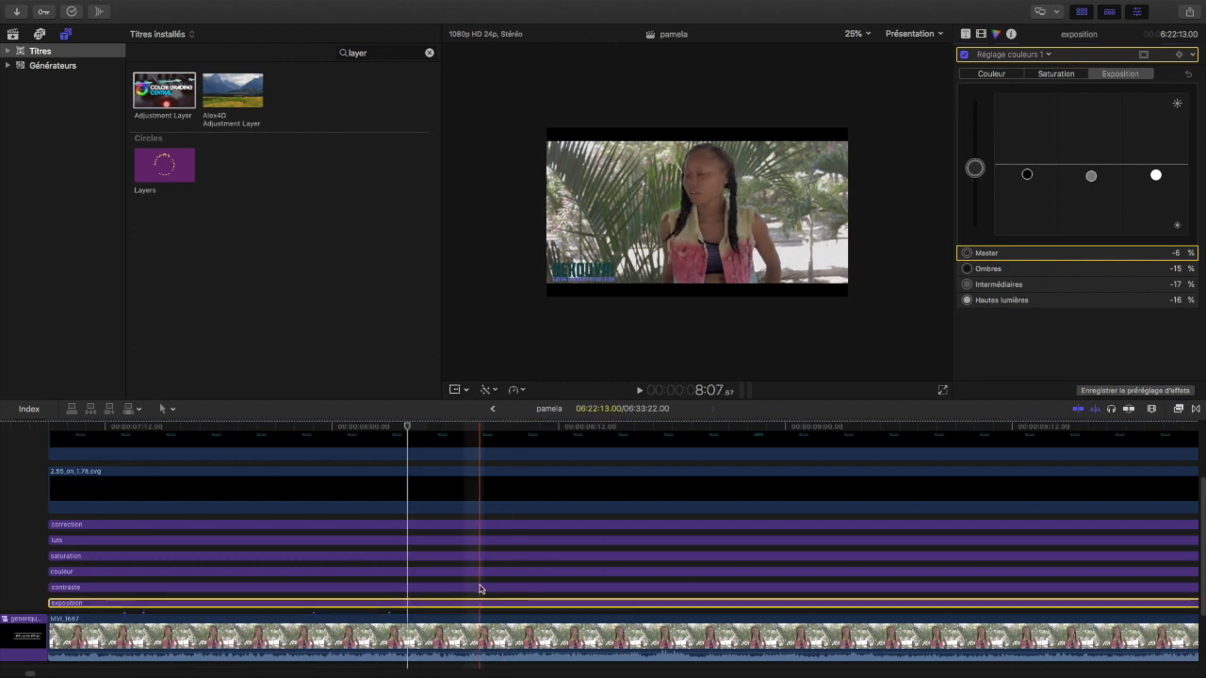
# - Add a Roues des couleurs correction to the contraste adjustment layer
pyautogui.click(147, 574)
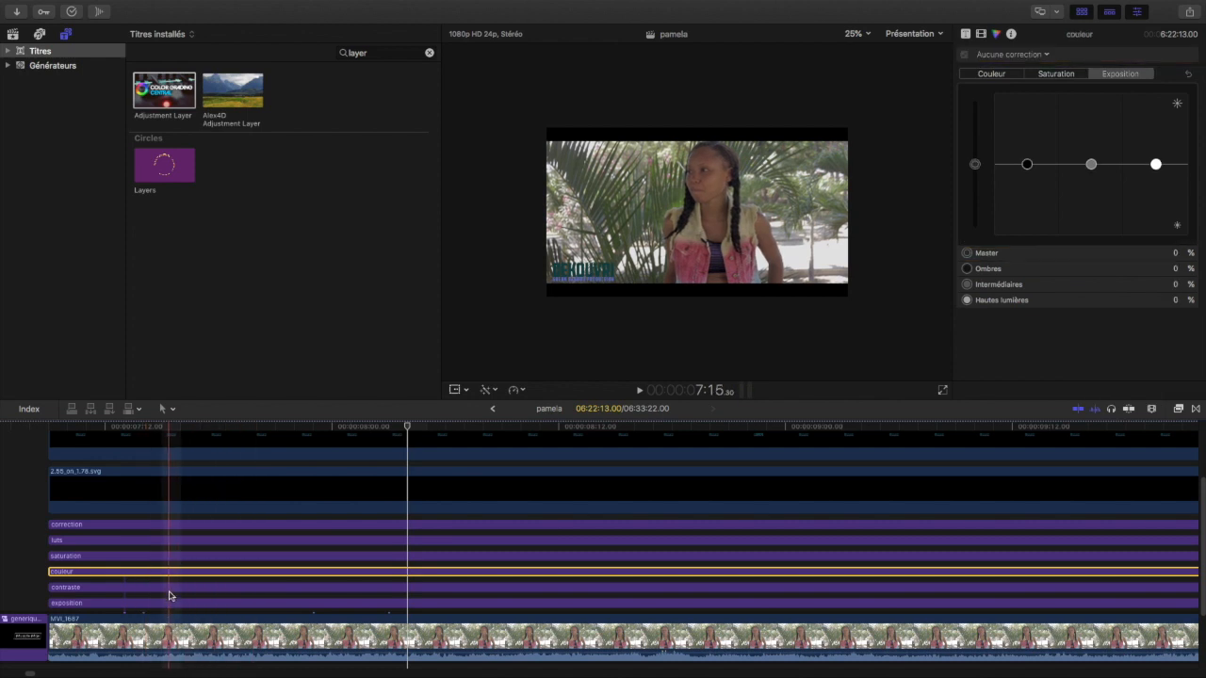
pyautogui.click(170, 589)
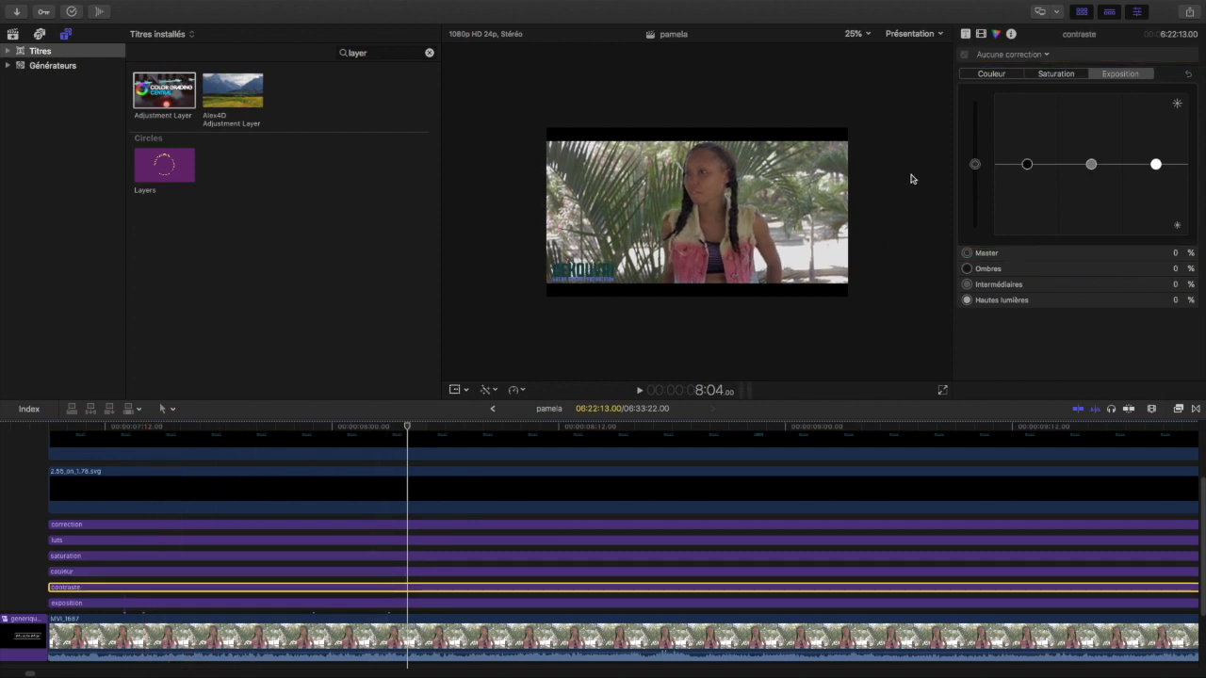
pyautogui.click(1018, 56)
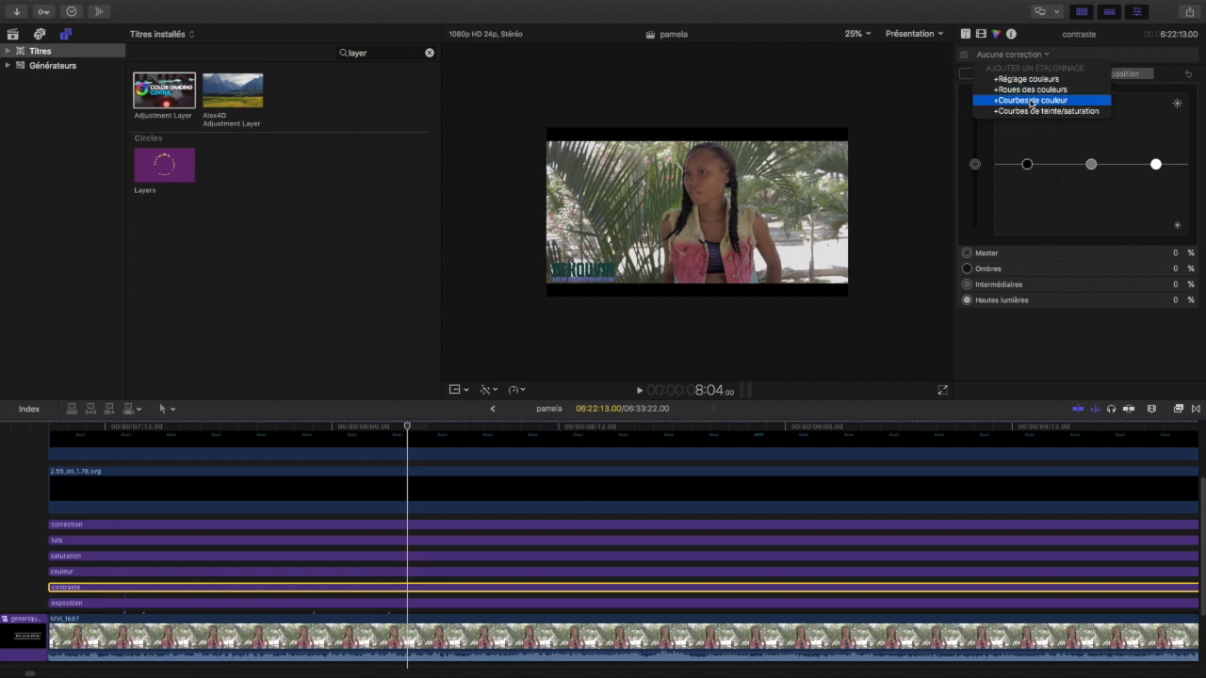
pyautogui.click(1030, 89)
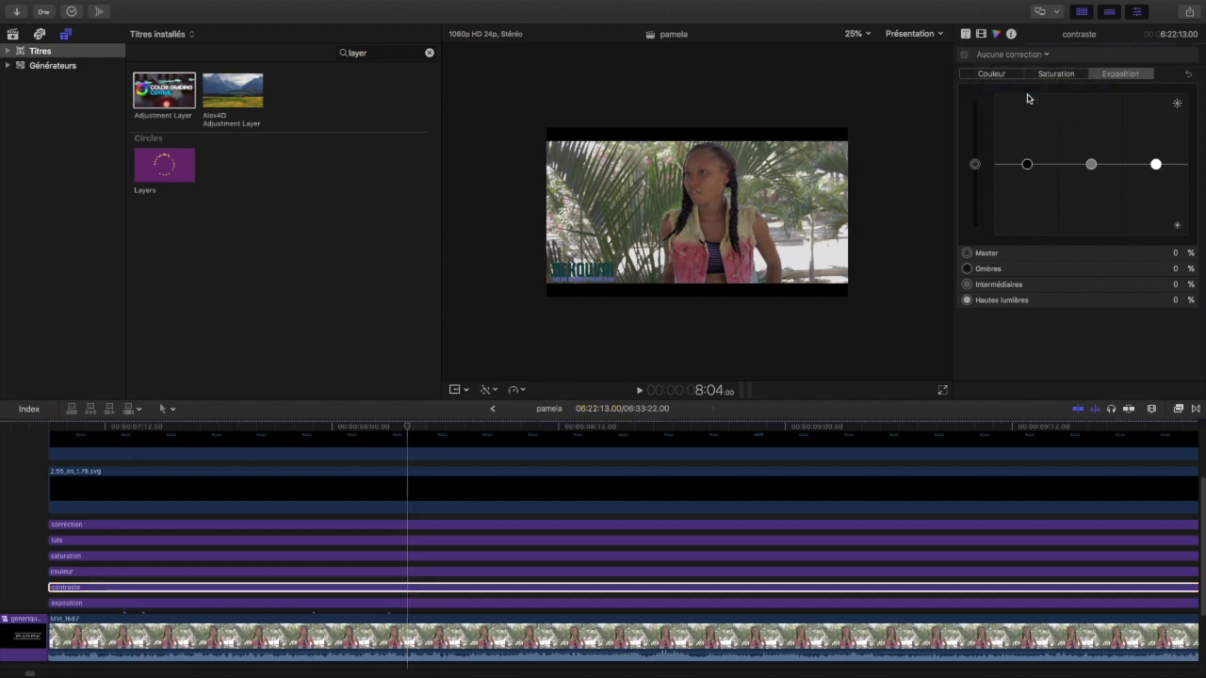
# - Set the Ombres saturation to 0,95 and luminosity to -0,08 in the contraste layer's color wheels
pyautogui.scroll(-3, 1060, 210)
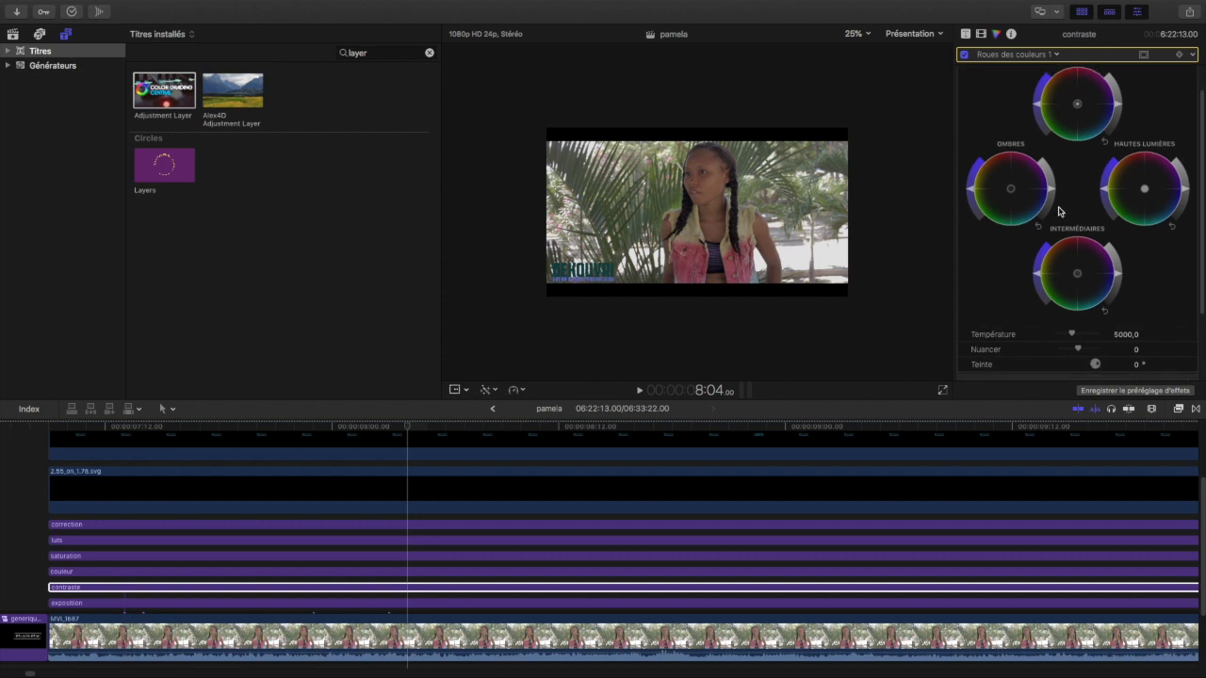
pyautogui.scroll(-2, 1060, 209)
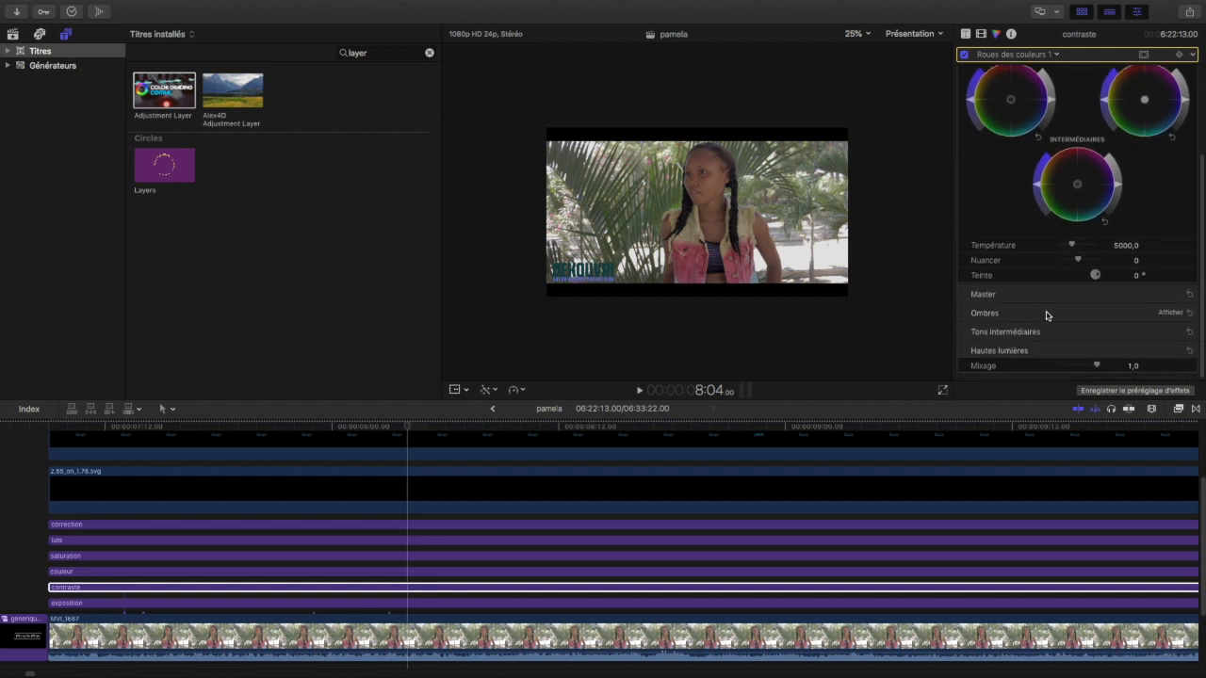
pyautogui.click(1160, 313)
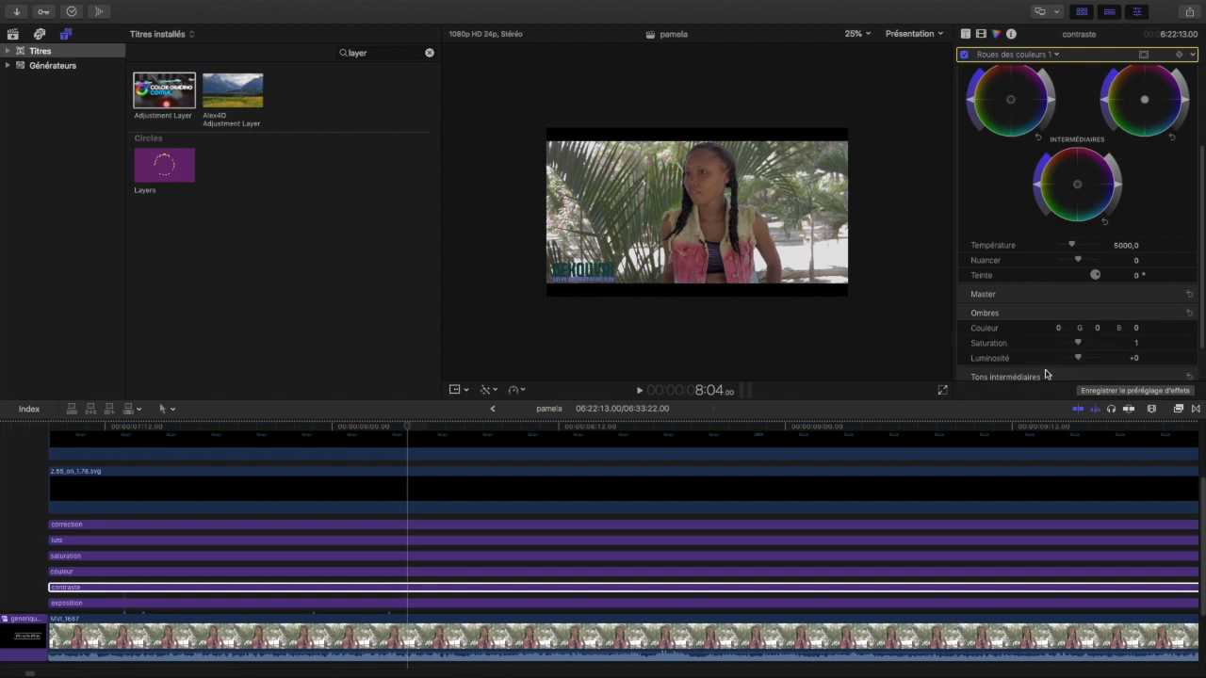
pyautogui.moveTo(1078, 347); pyautogui.dragTo(1078, 358)
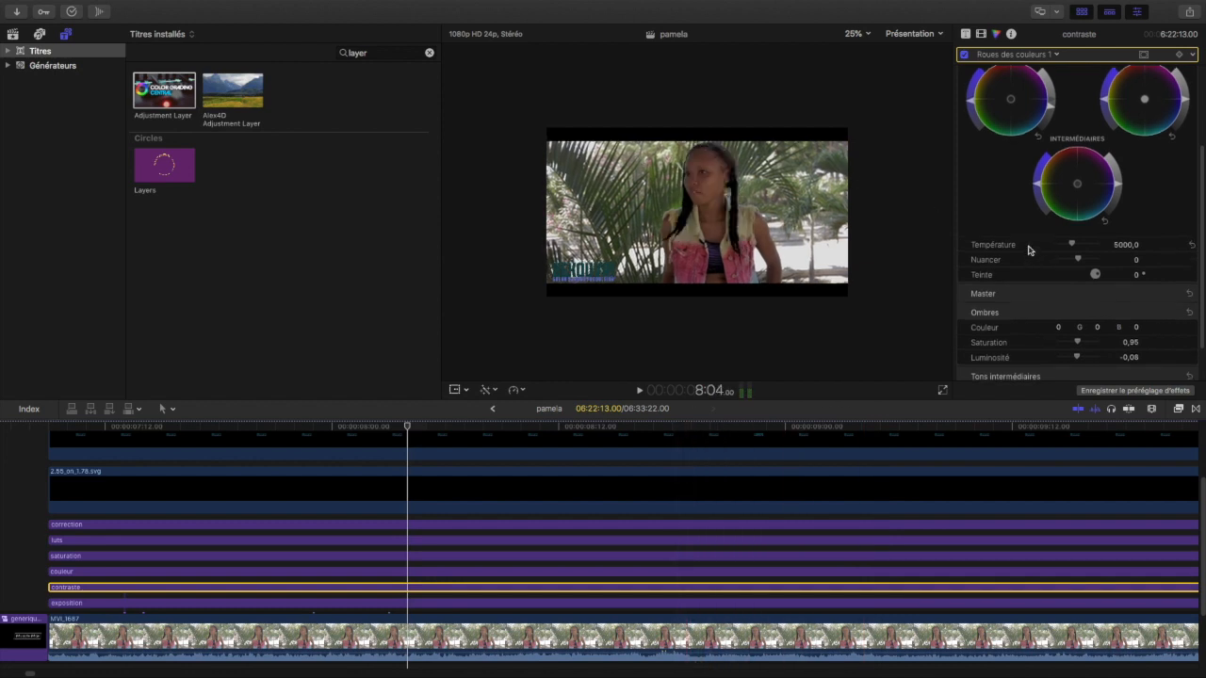
# - Set the Master saturation to 1,11 and luminosity to +0,04 in the contraste layer's color wheels
pyautogui.scroll(-3, 1030, 250)
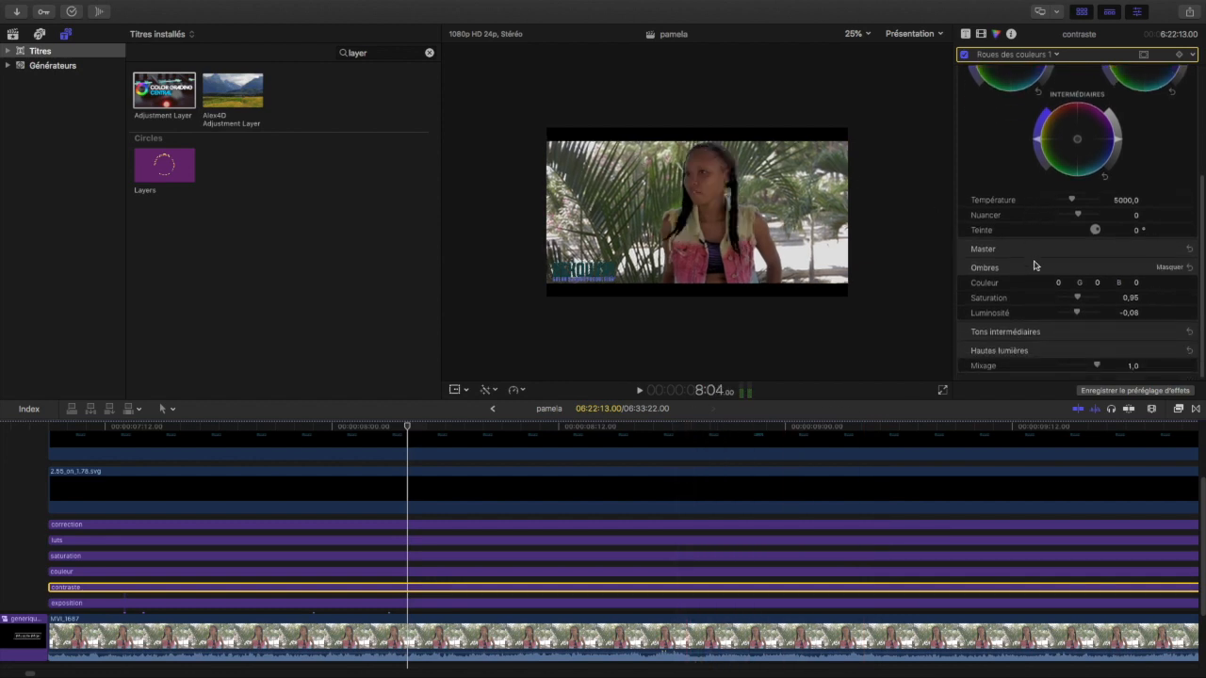
pyautogui.scroll(5, 1033, 266)
pyautogui.scroll(-5, 1032, 259)
pyautogui.click(1169, 249)
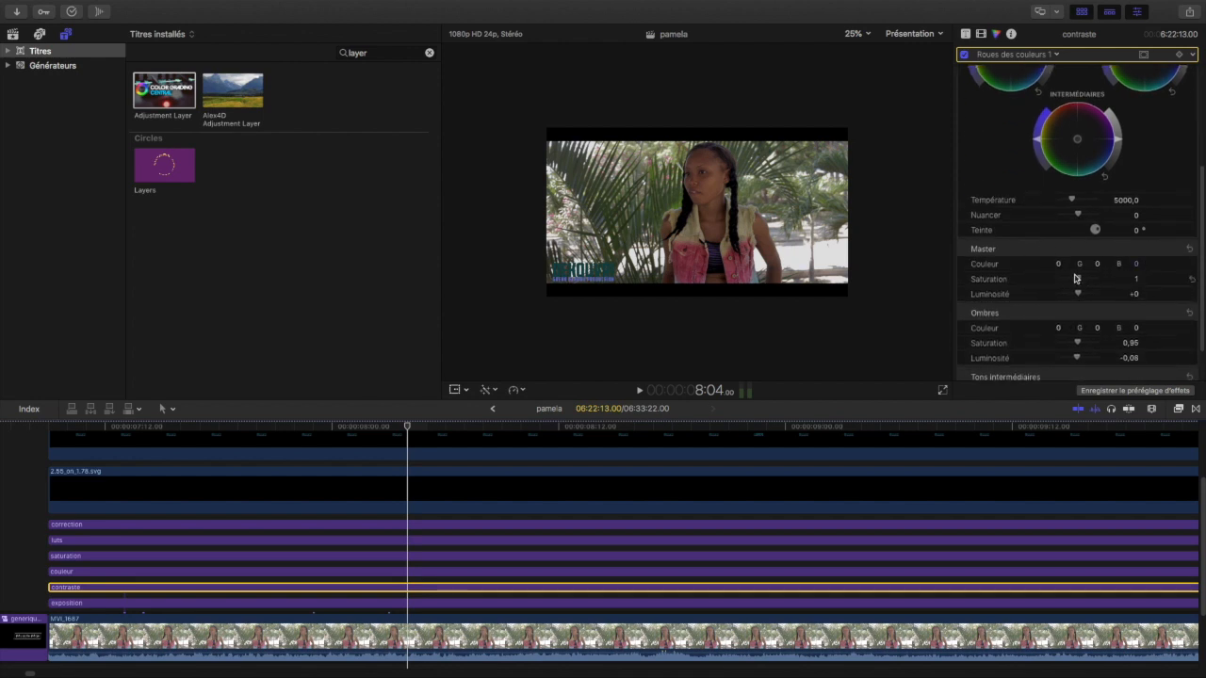
pyautogui.moveTo(1077, 279); pyautogui.dragTo(1079, 295)
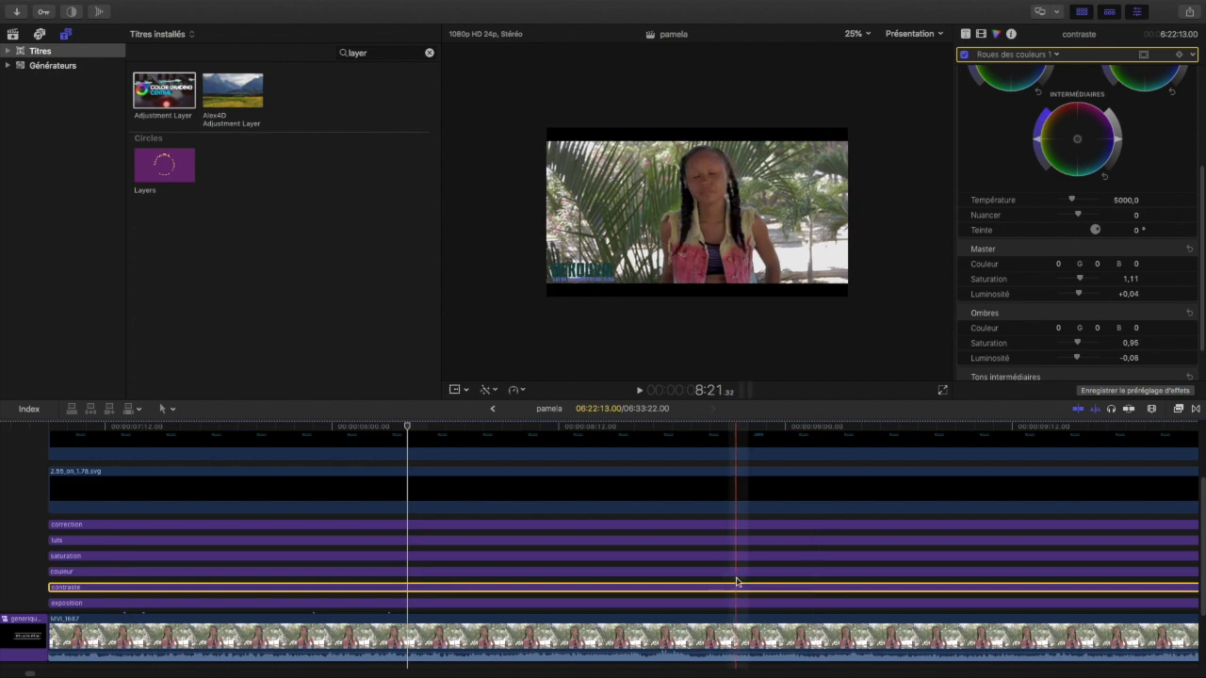
# - Disable the exposition and contraste adjustment layers and re-enable both to compare the interview without and with the corrections
pyautogui.keyDown('super'); pyautogui.click(722, 605); pyautogui.keyUp('super')
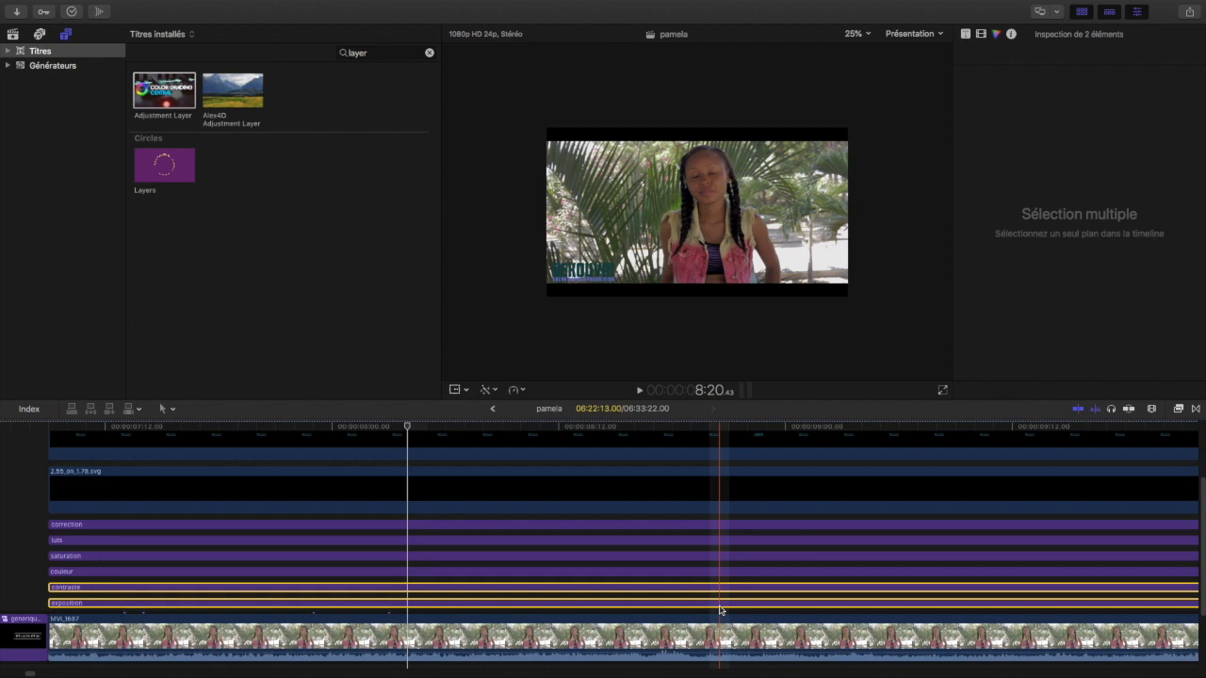
pyautogui.scroll(-3, 684, 584)
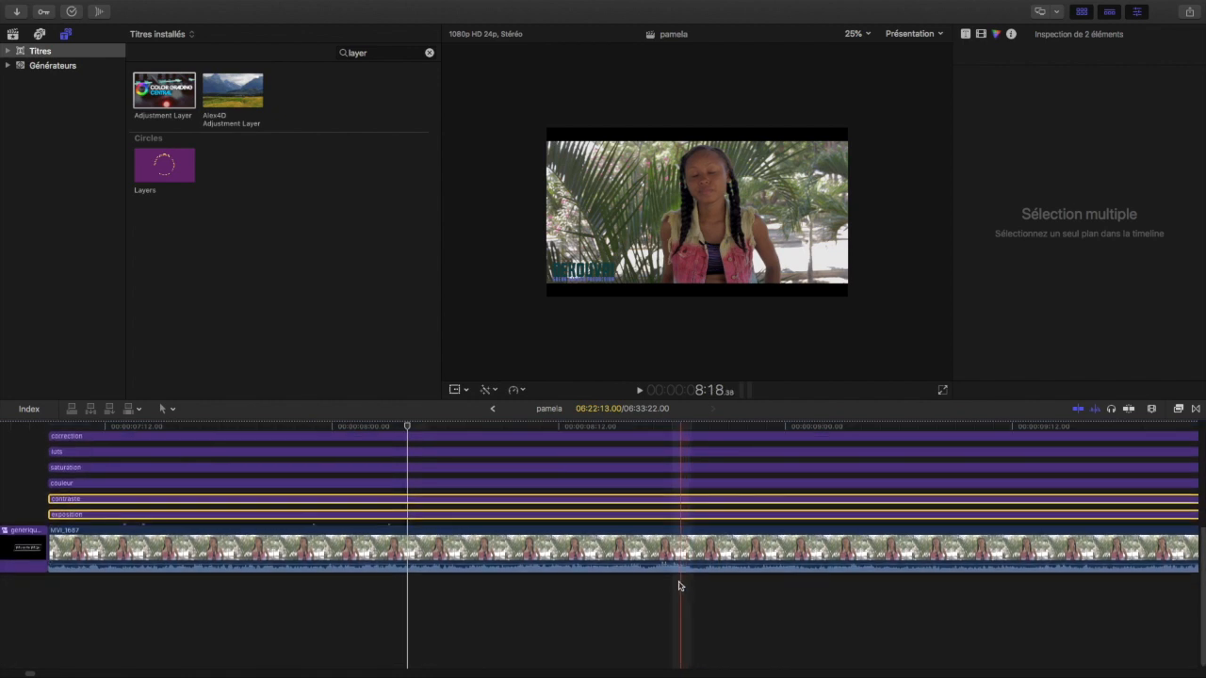
pyautogui.click(650, 534)
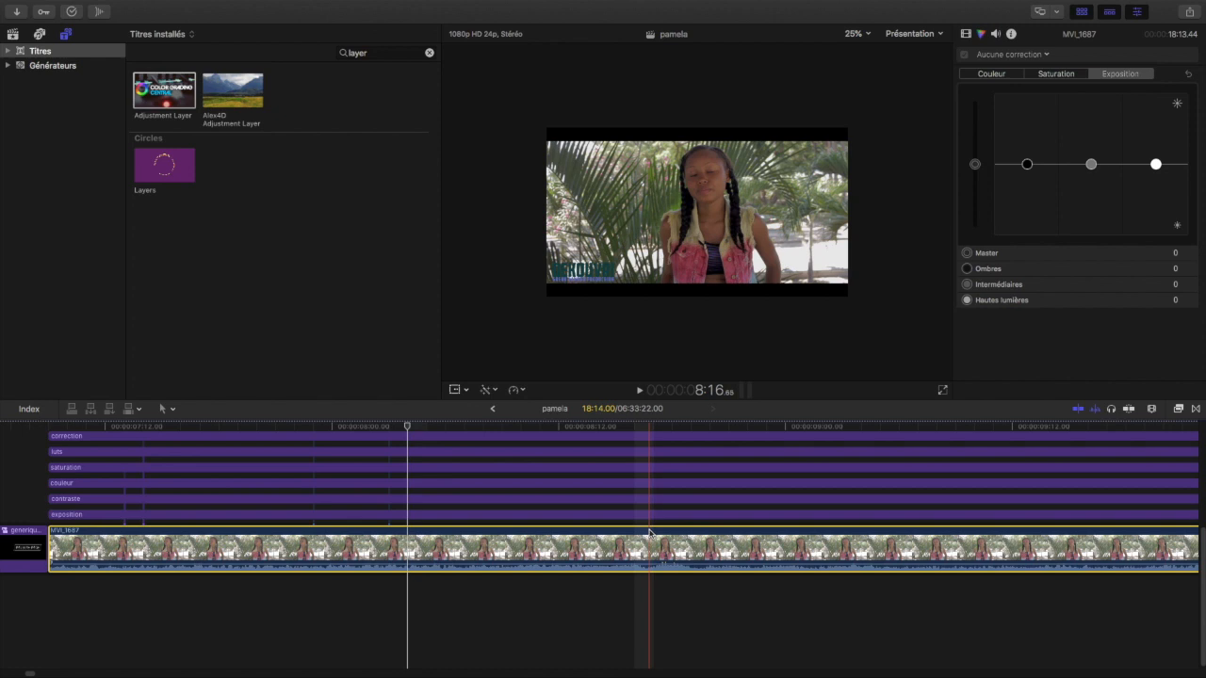
pyautogui.click(644, 515)
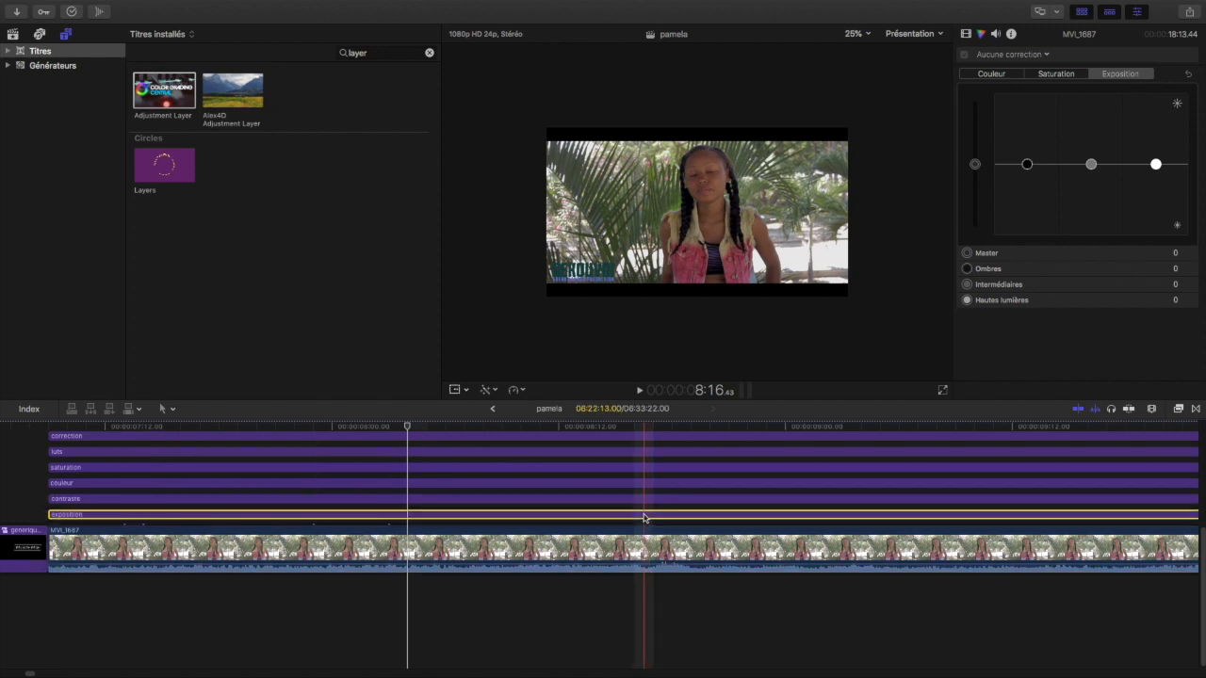
pyautogui.press('v')
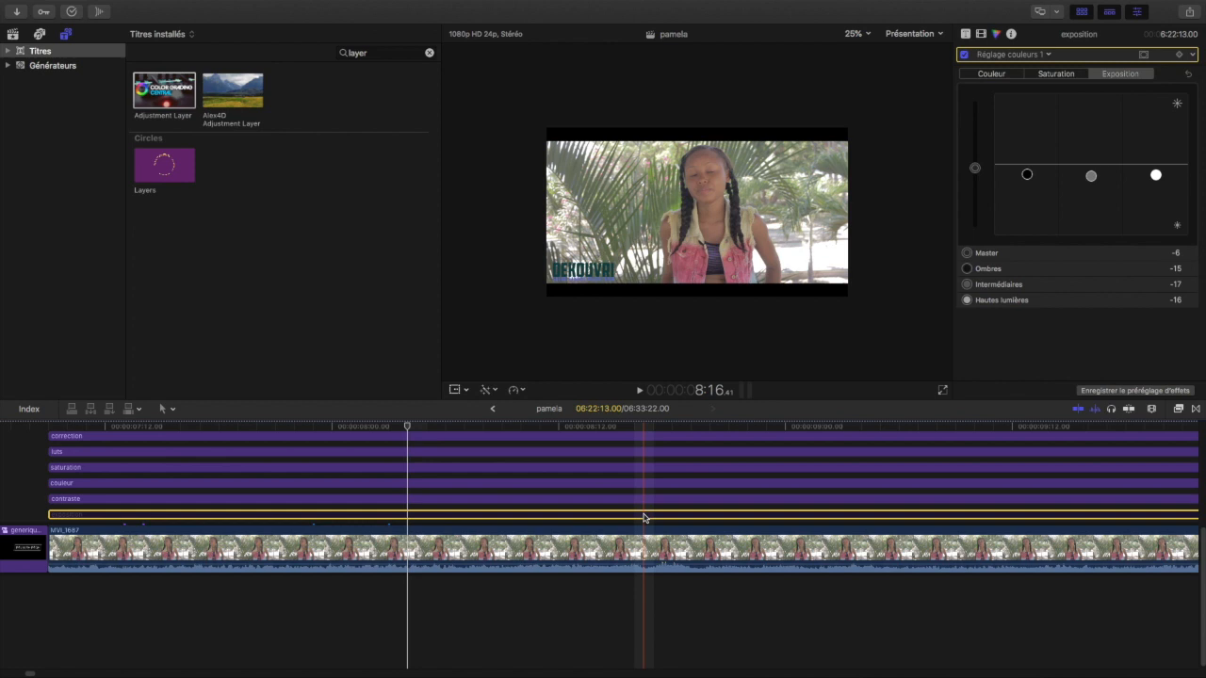
pyautogui.click(645, 501)
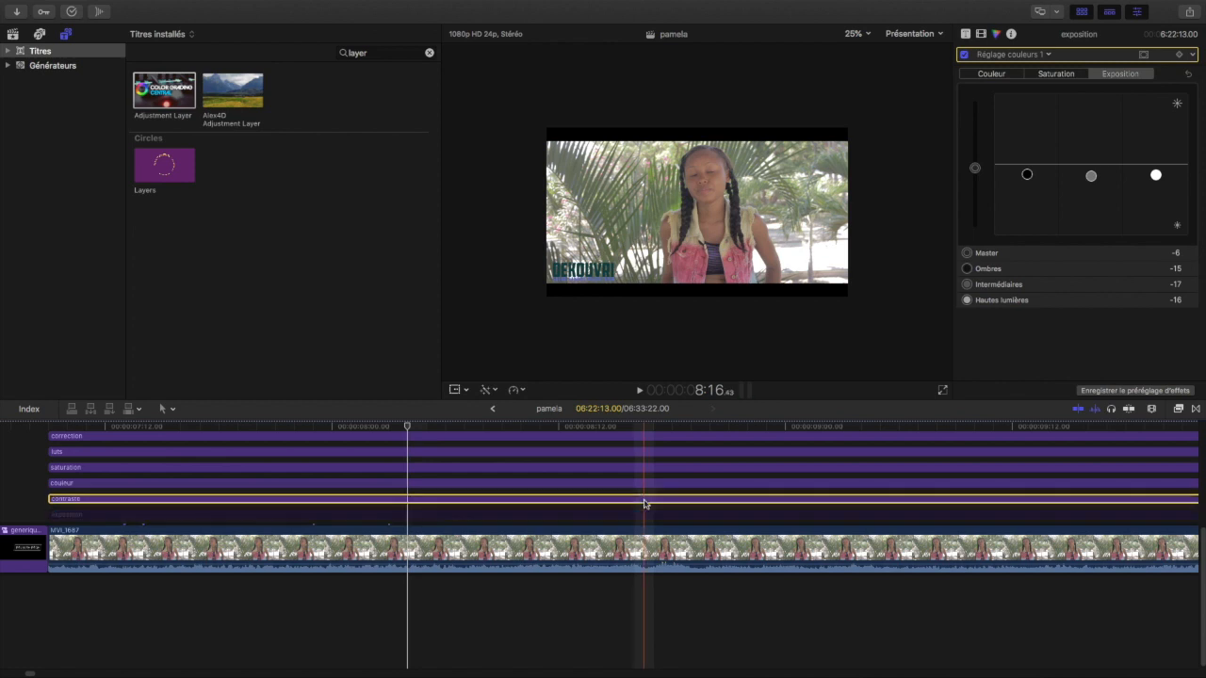
pyautogui.press('v')
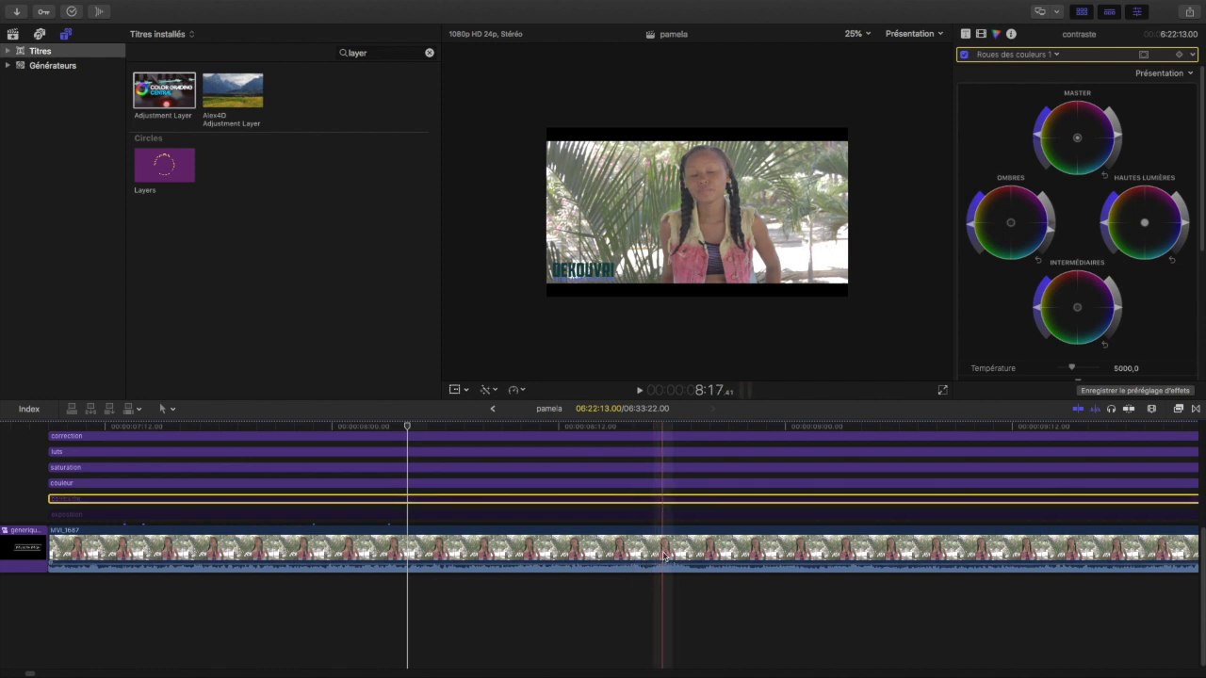
pyautogui.moveTo(657, 518); pyautogui.dragTo(656, 520)
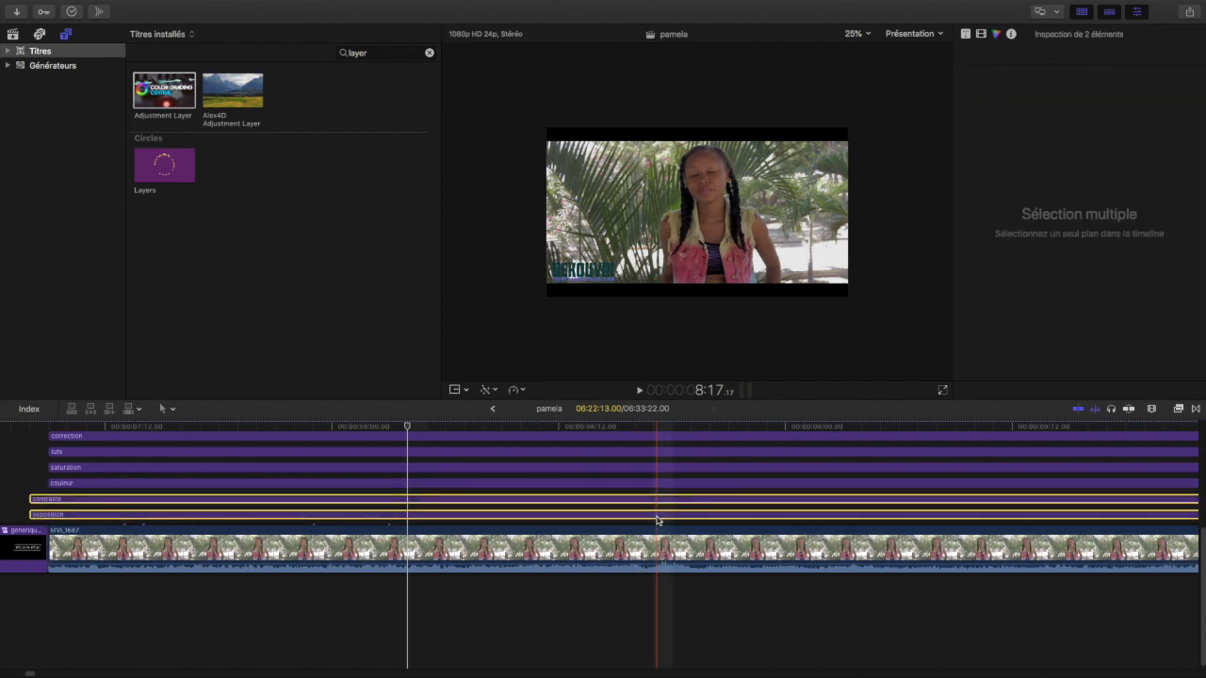
pyautogui.scroll(2, 628, 509)
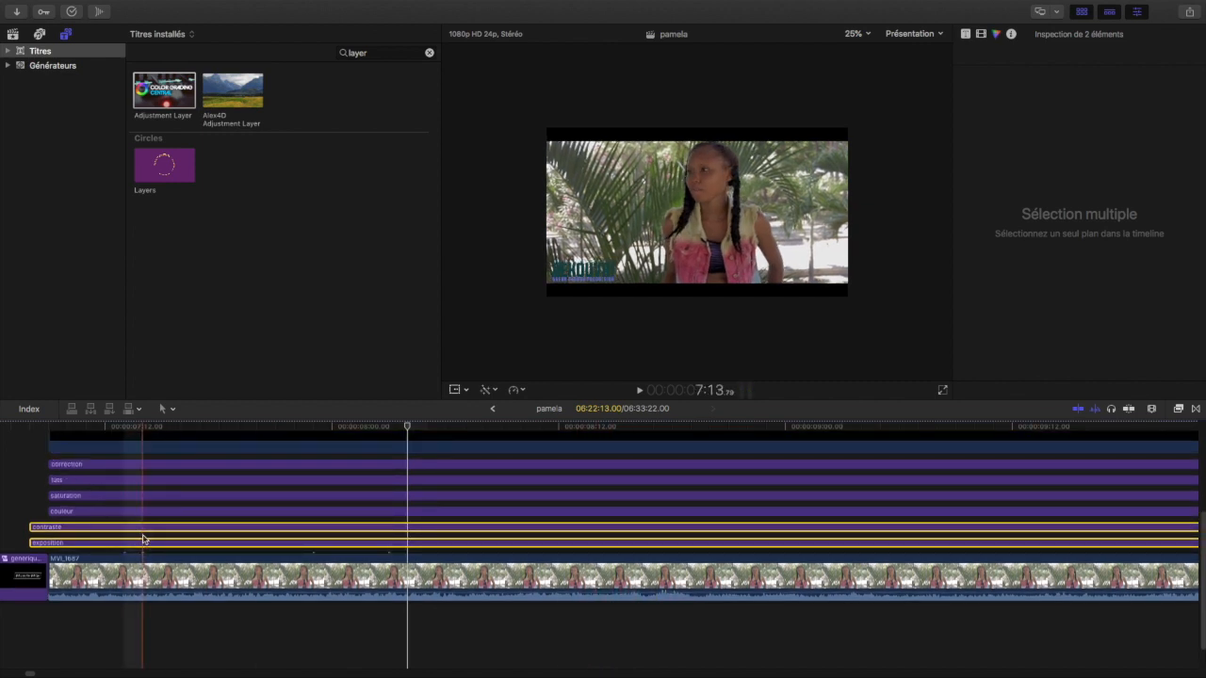
# - Toggle the exposition and contraste adjustment layers off and on again to check their combined effect on the interview
pyautogui.press('v')
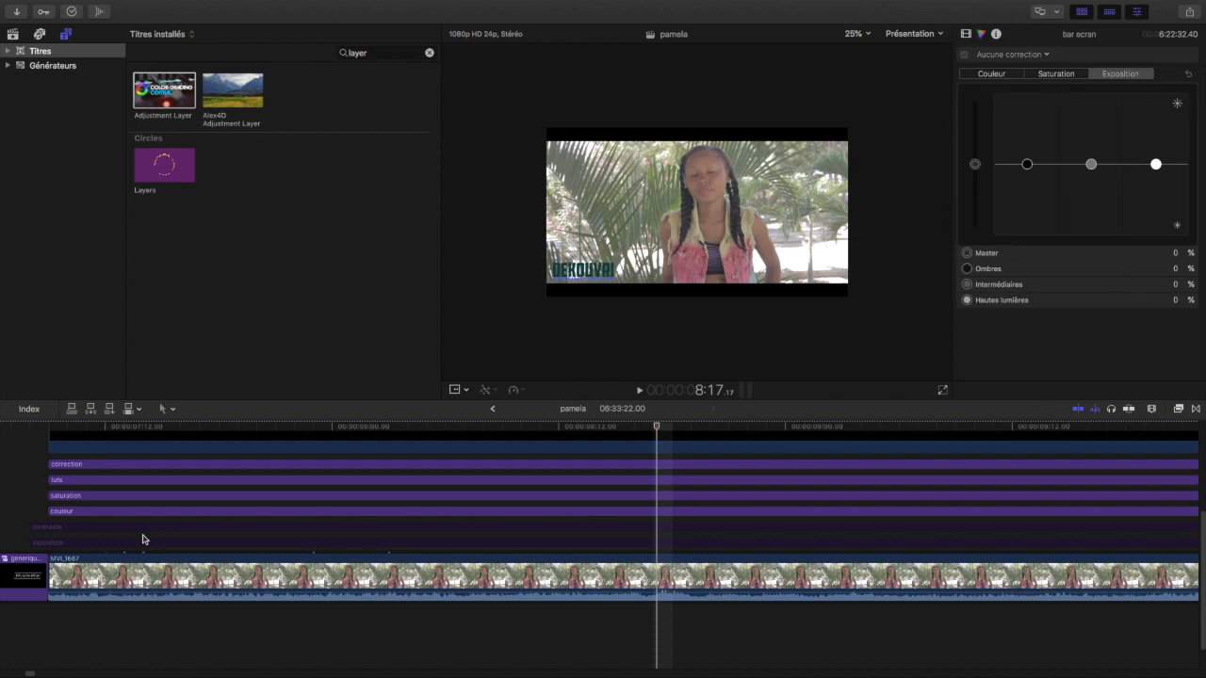
pyautogui.press('super+z')
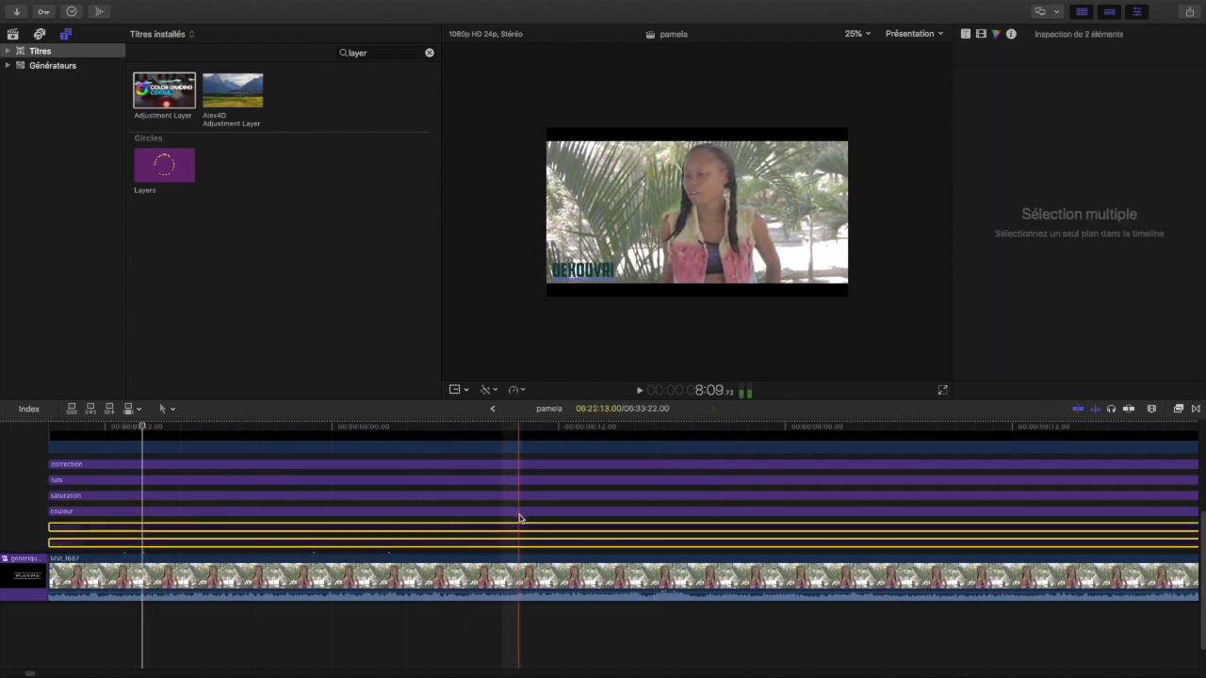
pyautogui.press('v')
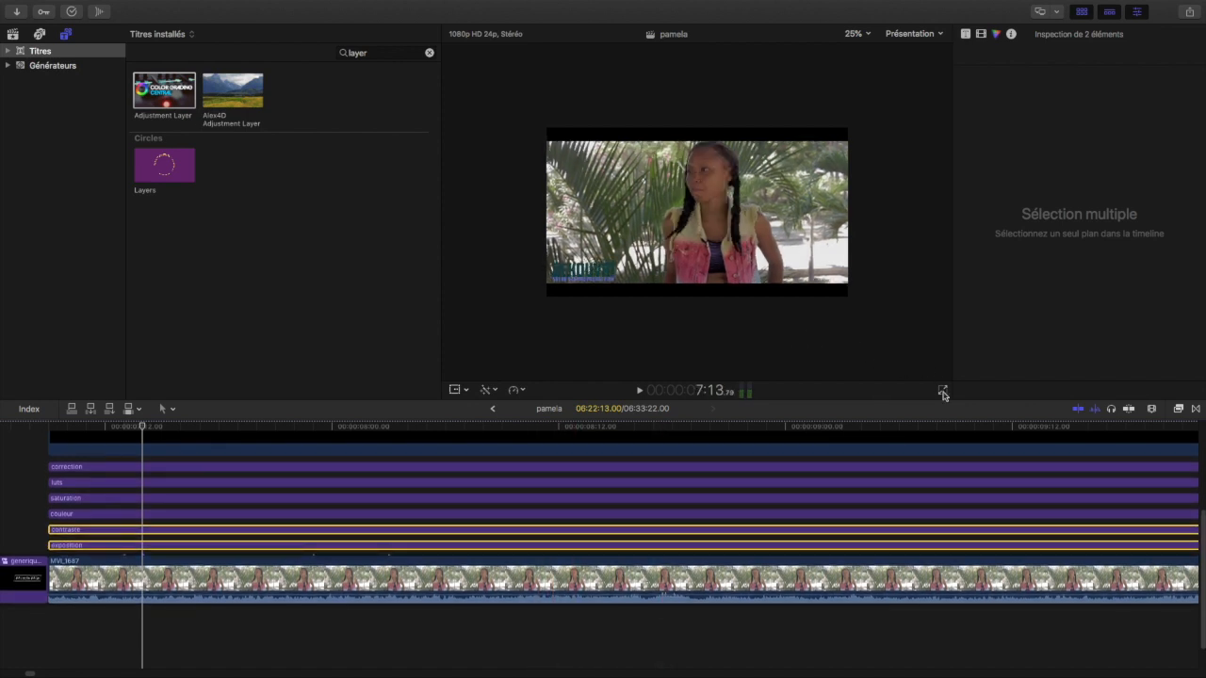
# - Play the interview full screen to compare the image with and without the exposition and contraste corrections
pyautogui.click(944, 394)
pyautogui.press('space')
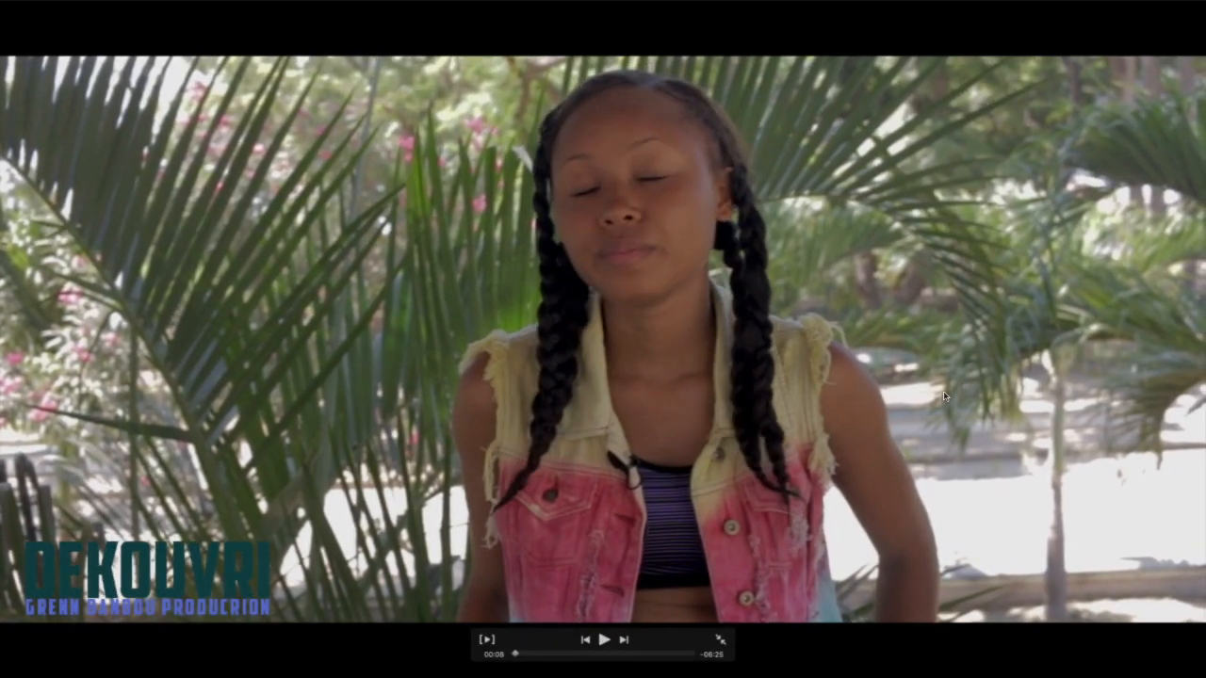
pyautogui.click(720, 644)
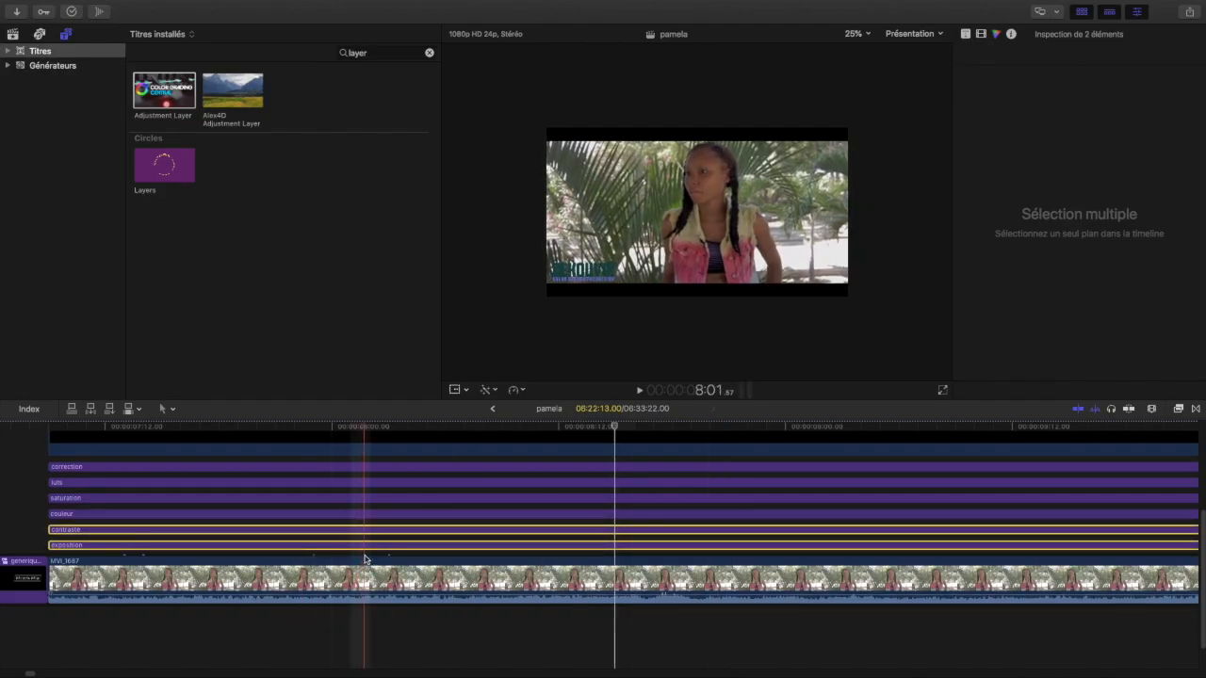
pyautogui.click(944, 392)
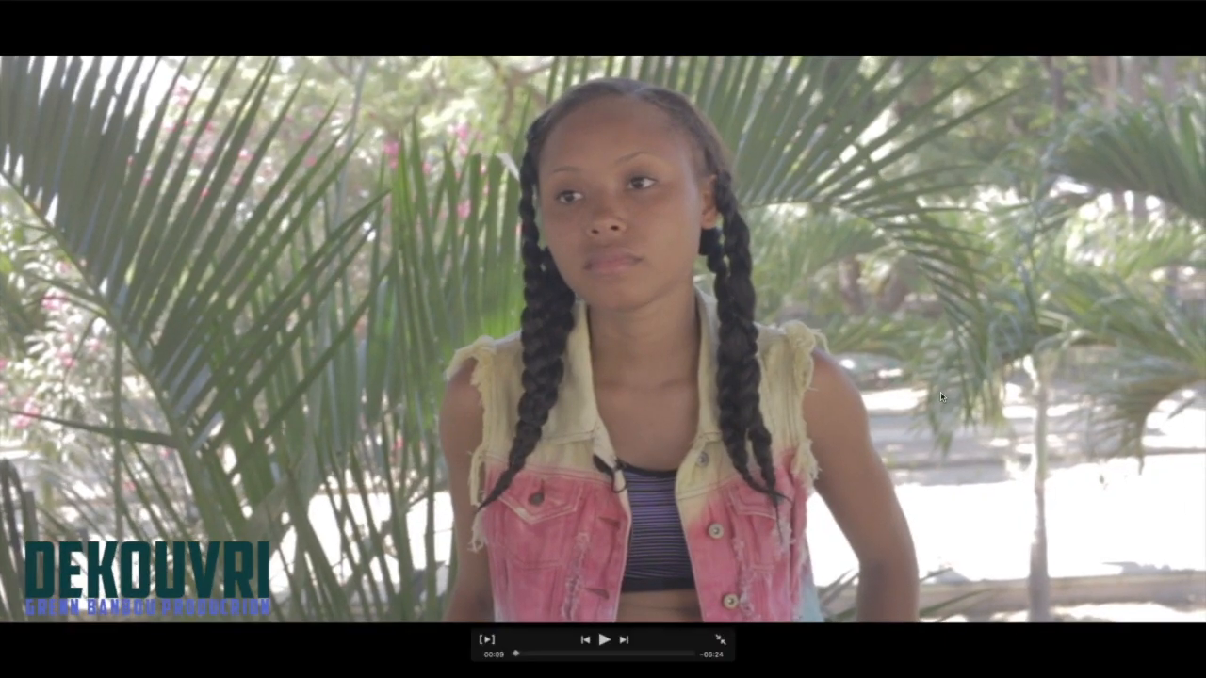
pyautogui.press('Escape')
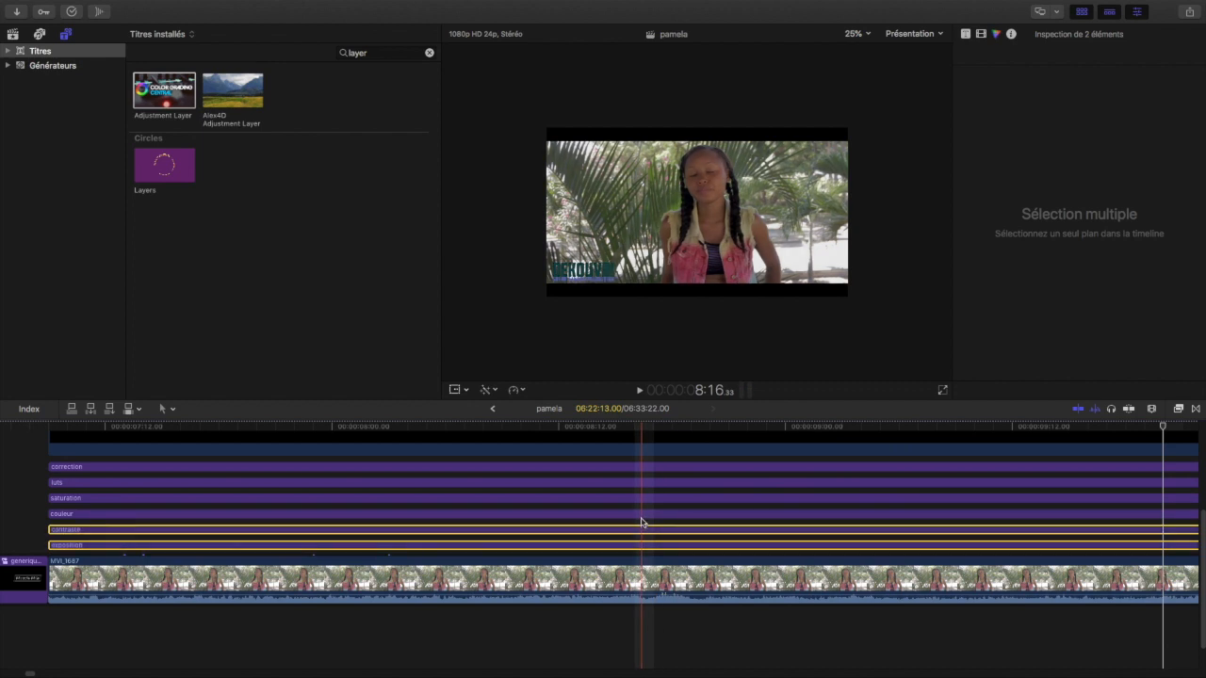
# - In the couleur adjustment layer's color board, set the Master color to 86°, -8 % and Ombres to 179°, -5 %
pyautogui.click(409, 514)
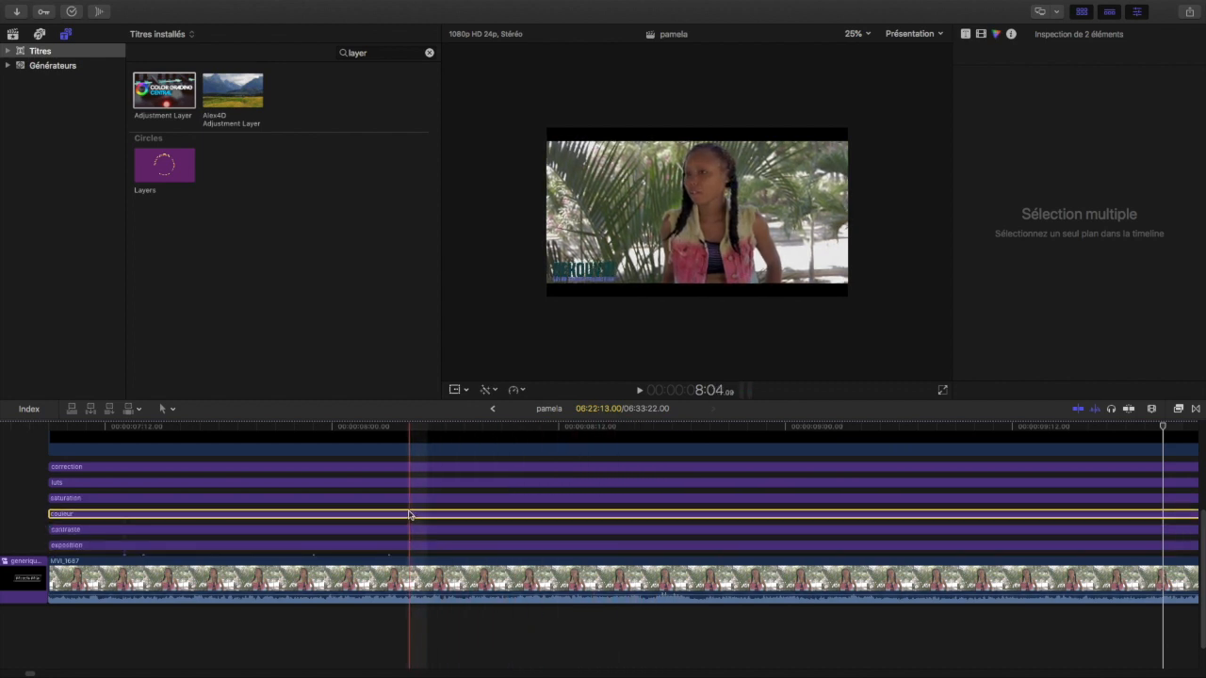
pyautogui.click(995, 35)
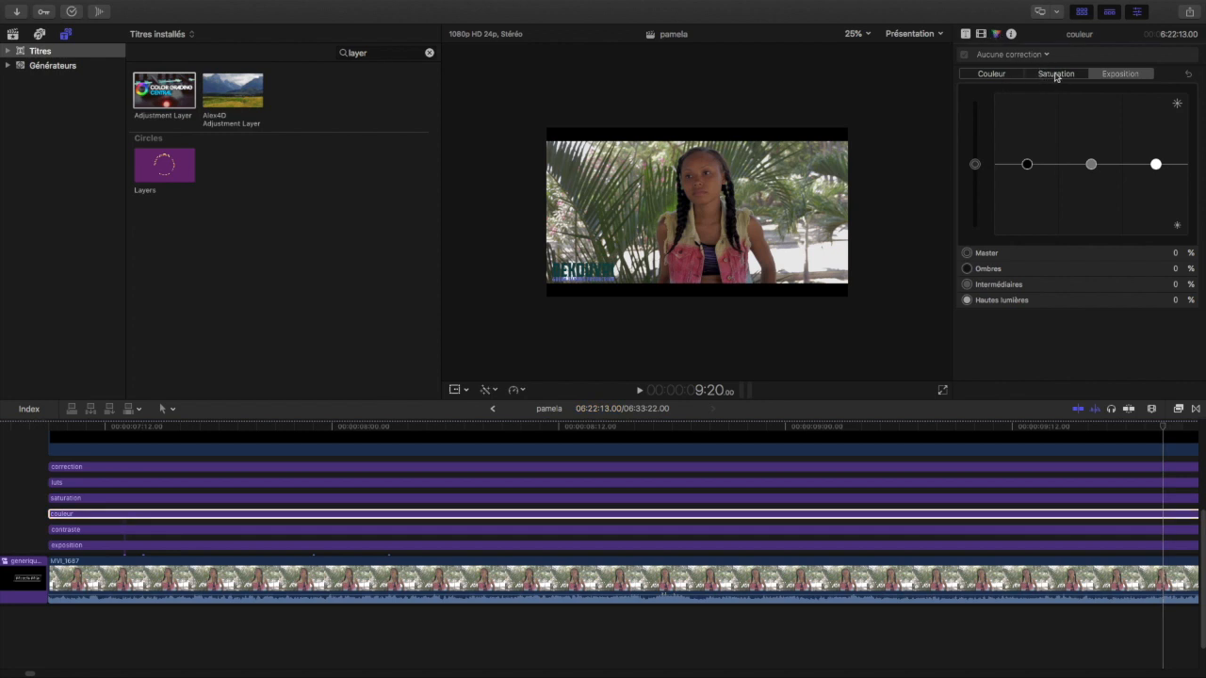
pyautogui.click(977, 78)
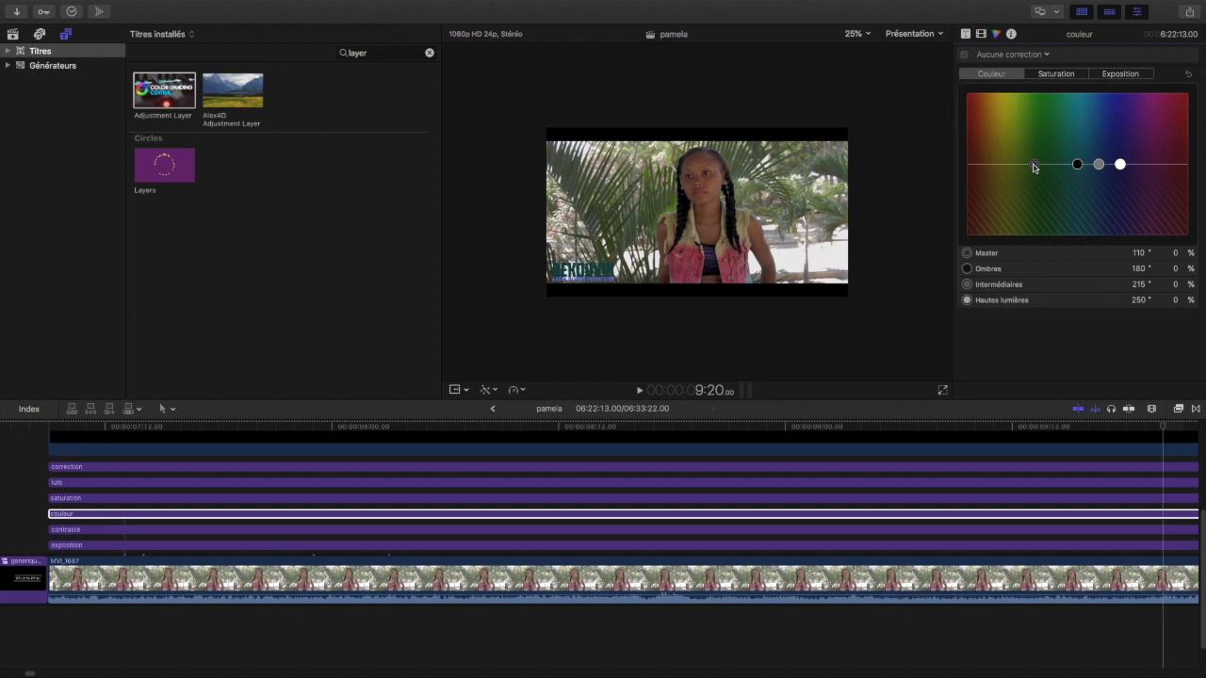
pyautogui.moveTo(1034, 167); pyautogui.dragTo(1076, 168)
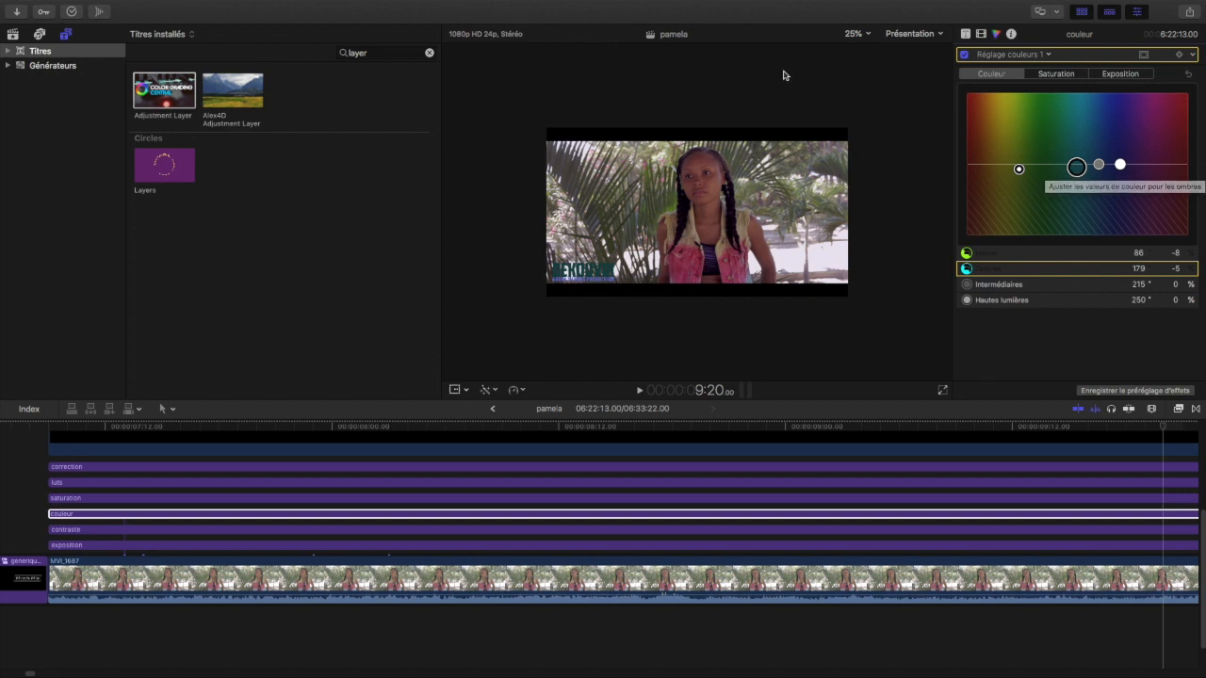
# - Display the video scopes in a stacked two-scope layout and switch the upper scope to Histogramme
pyautogui.click(936, 36)
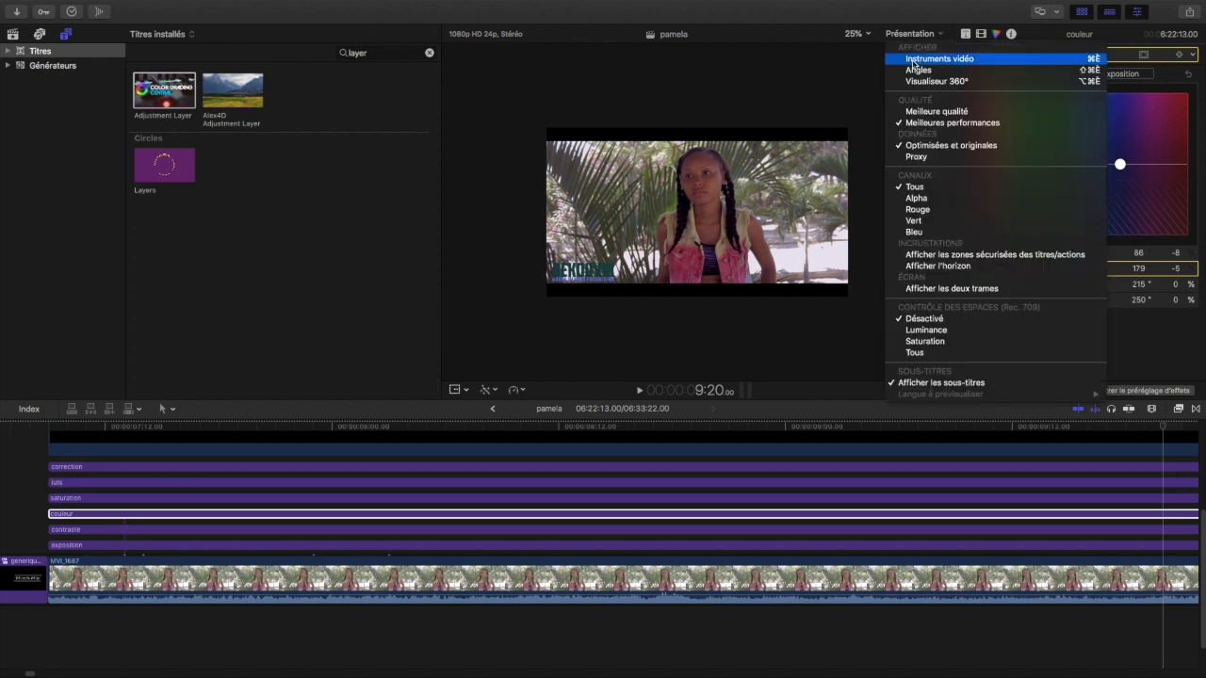
pyautogui.click(912, 60)
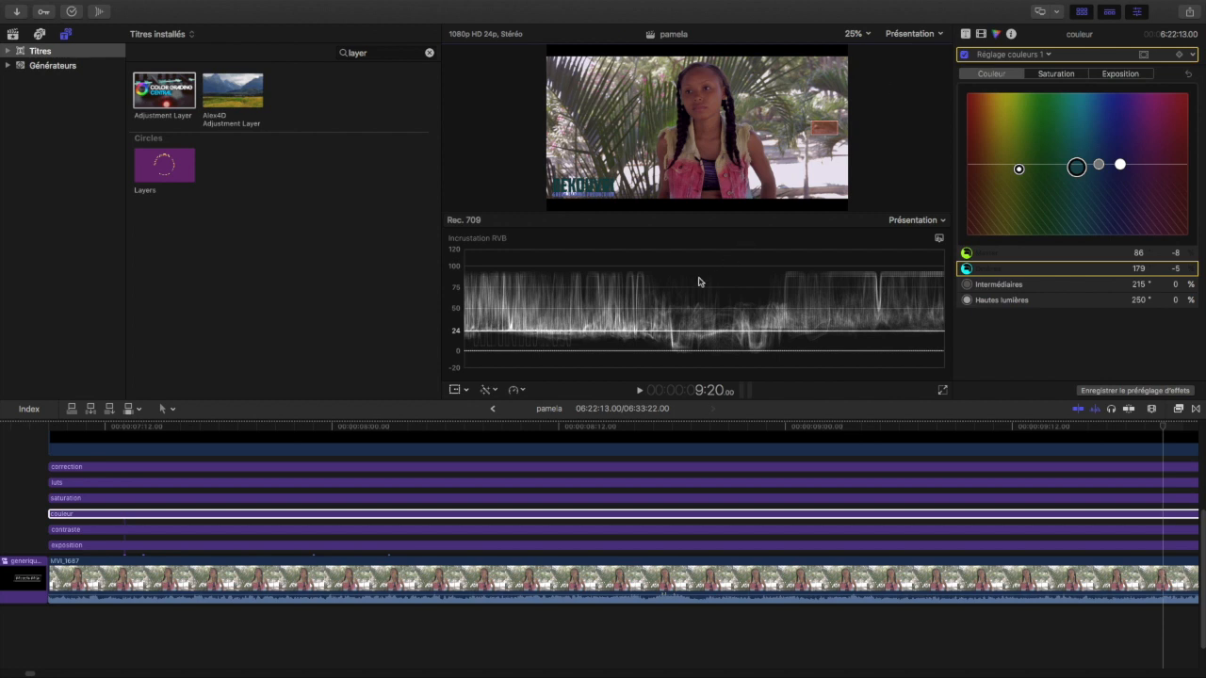
pyautogui.click(938, 222)
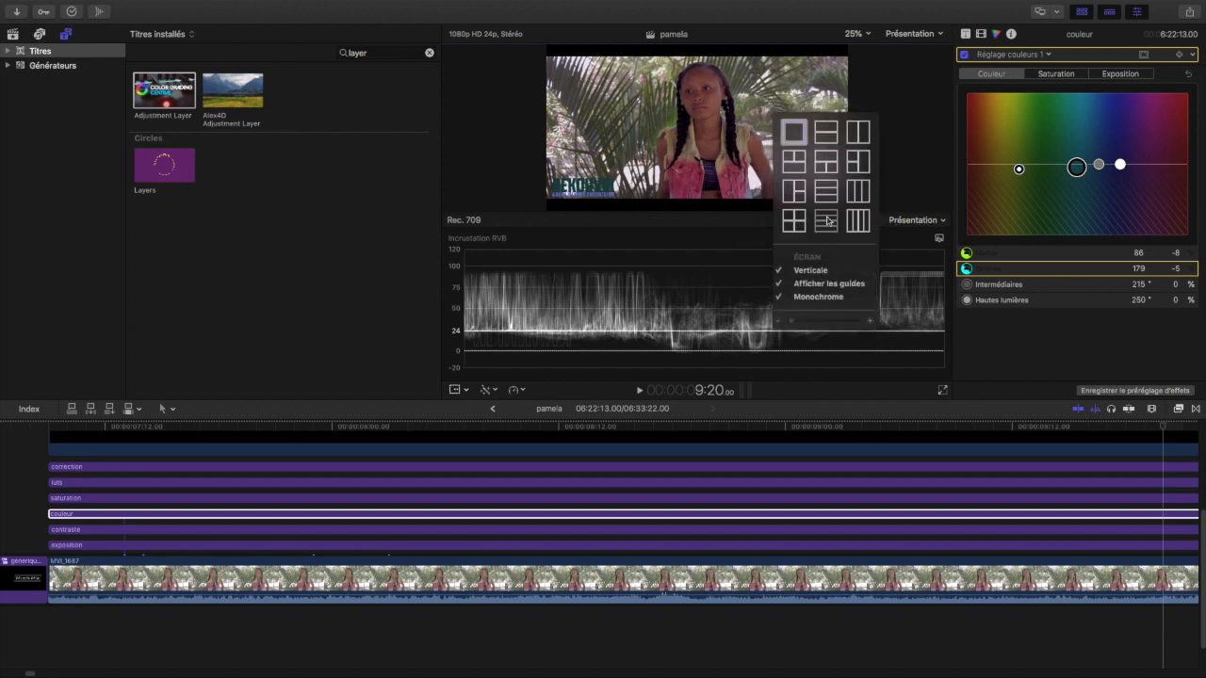
pyautogui.click(822, 133)
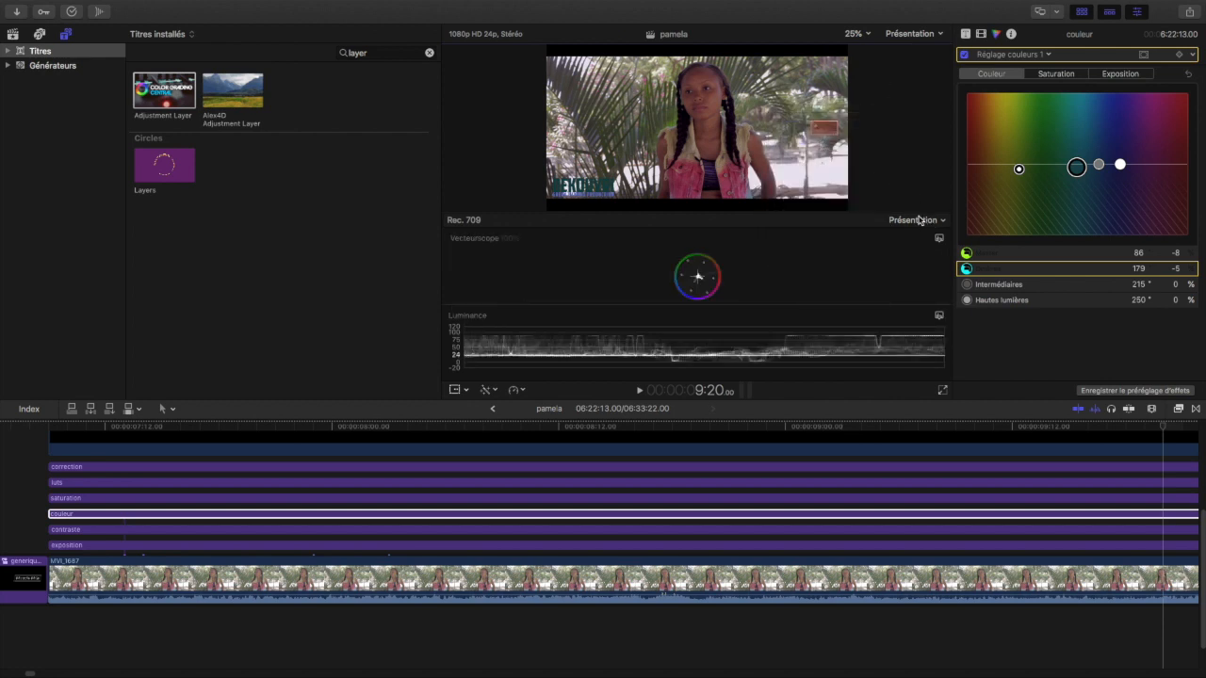
pyautogui.click(938, 238)
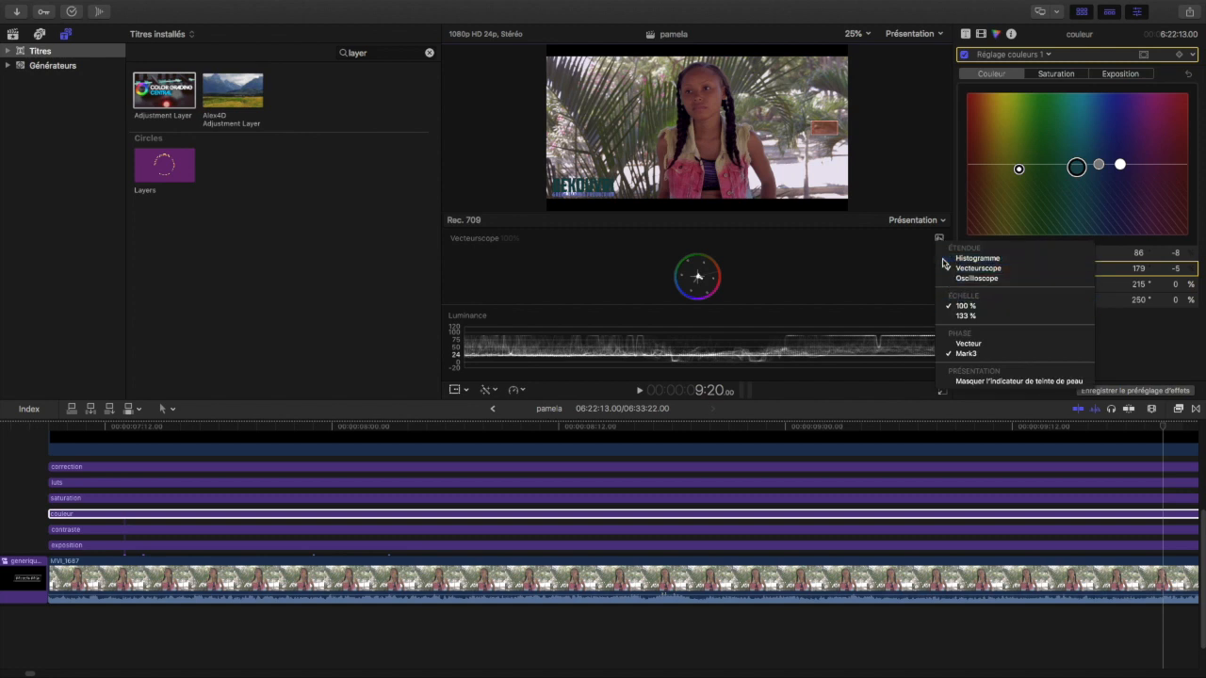
pyautogui.click(951, 258)
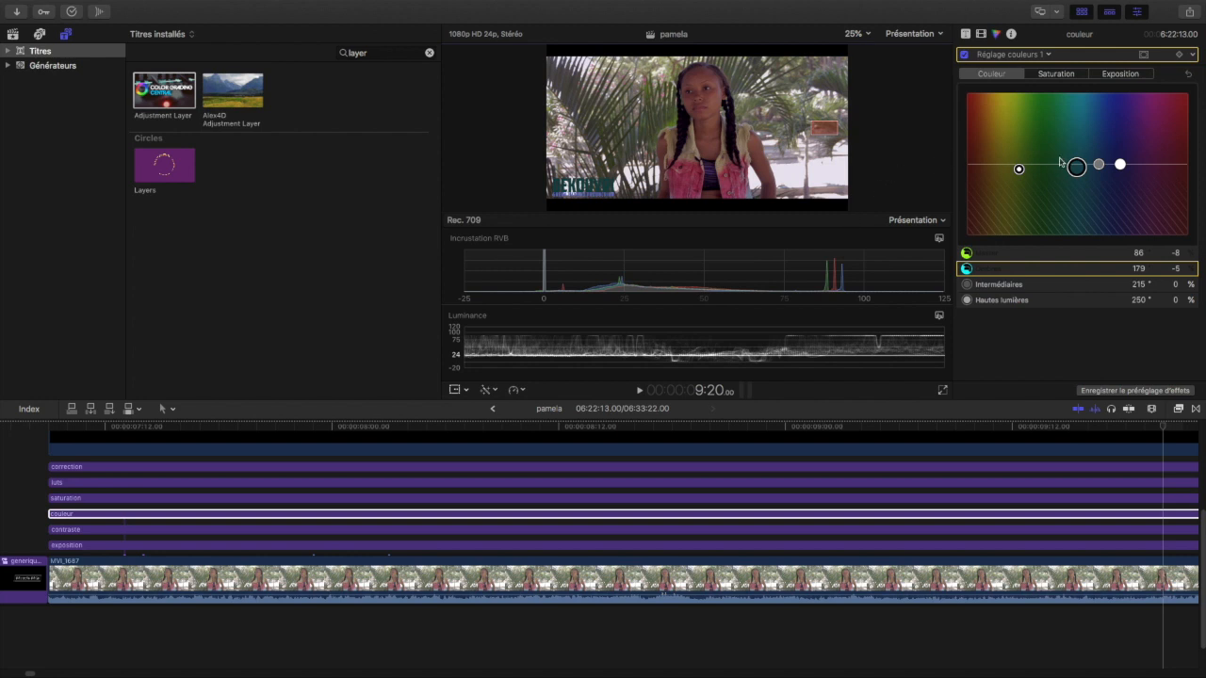
# - Set the couleur layer's Ombres color to 164°, -2 %, Intermédiaires to 207°, 10 % and Hautes lumières to 248°, 3 %
pyautogui.moveTo(1083, 169); pyautogui.dragTo(1067, 165)
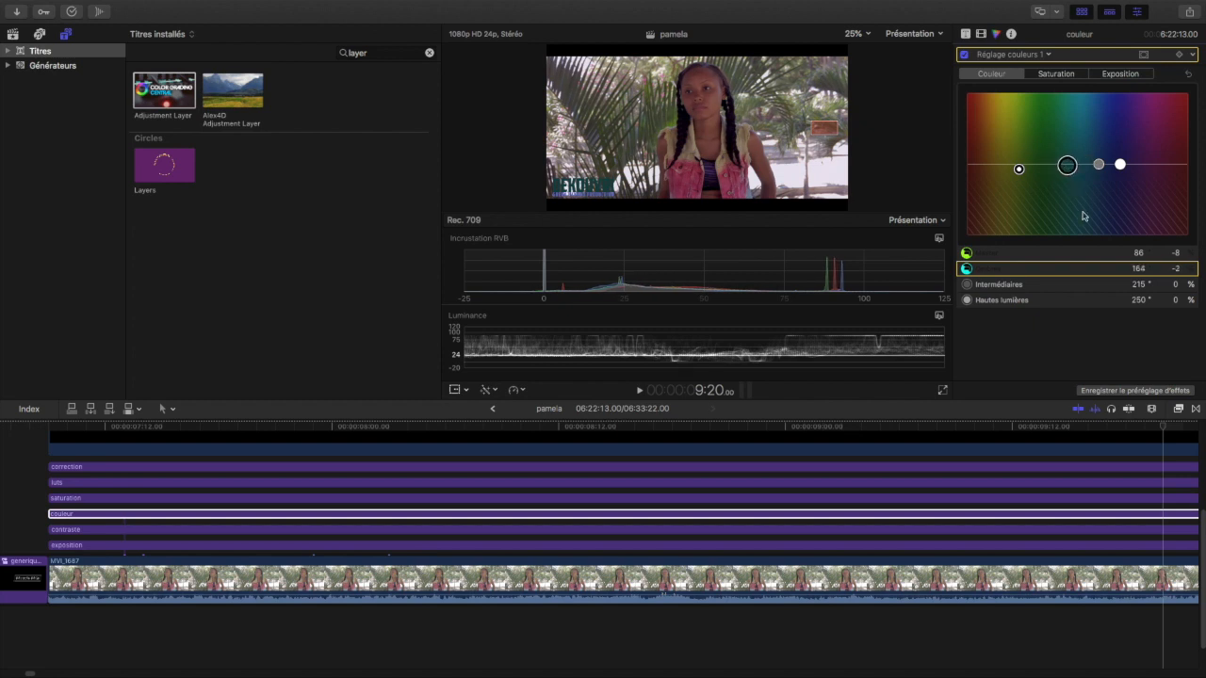
pyautogui.click(1086, 286)
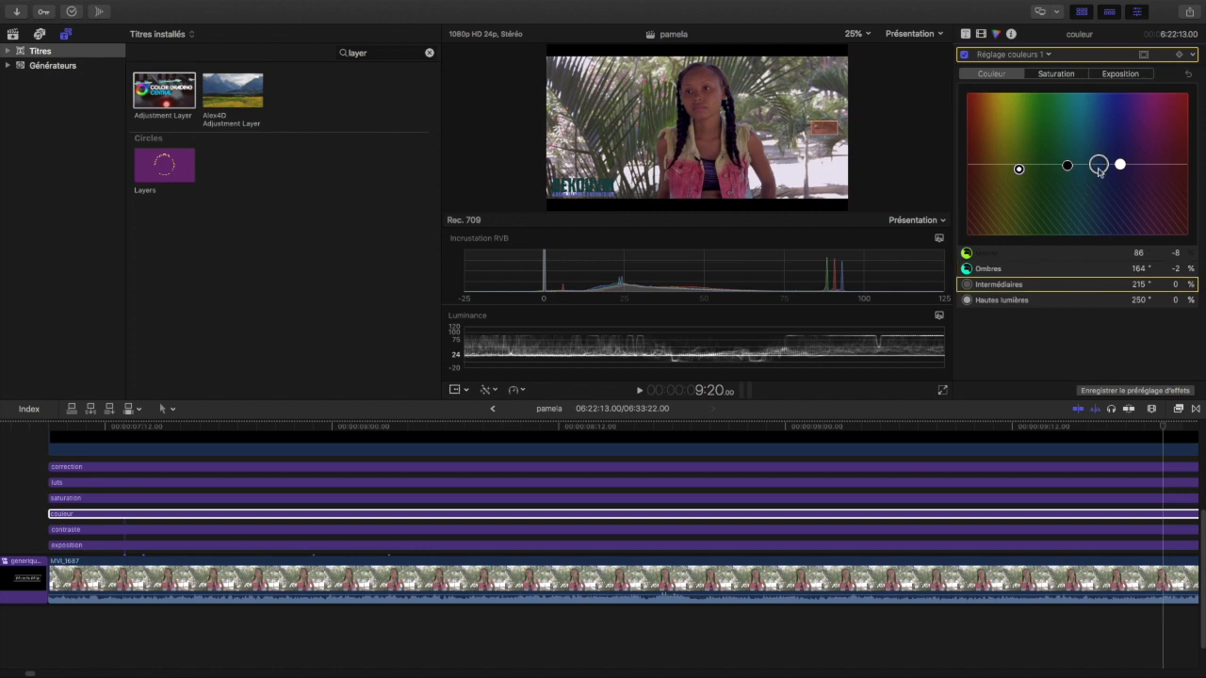
pyautogui.moveTo(1099, 167)
pyautogui.mouseDown()
pyautogui.moveTo(1093, 157)
pyautogui.moveTo(1119, 162)
pyautogui.mouseUp()
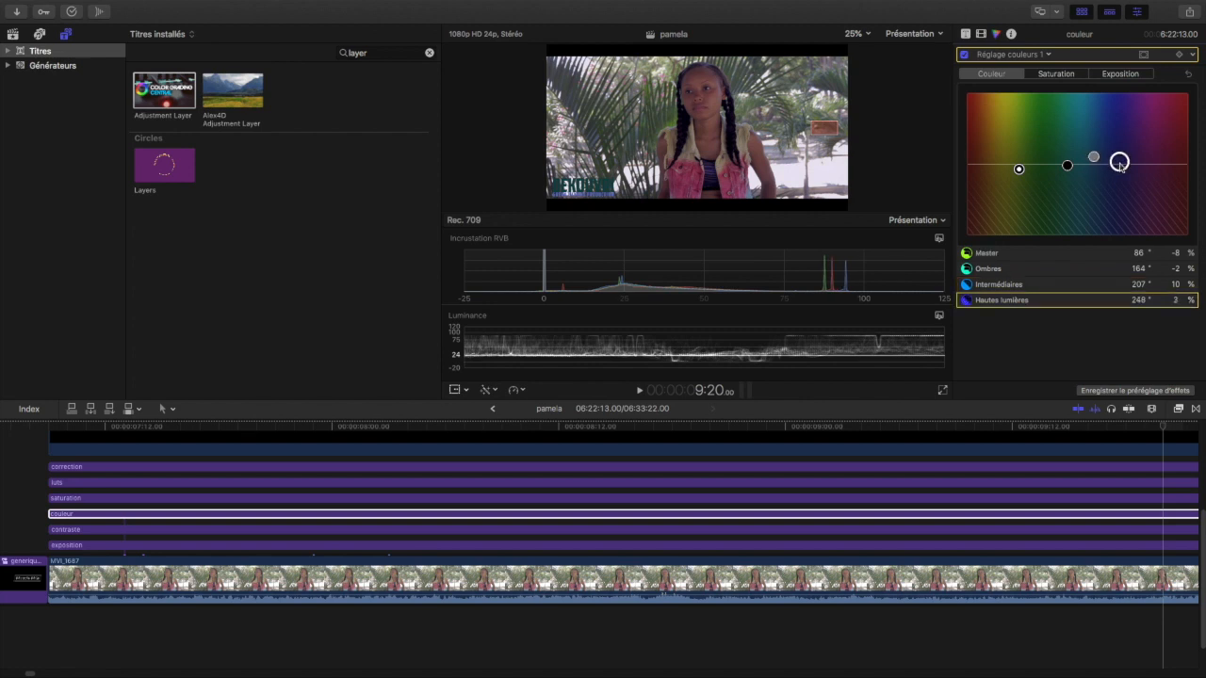
# - In the saturation adjustment layer, set the saturation of Ombres to 13 %, Intermédiaires to 16 % and Hautes lumières to 21 %
pyautogui.click(234, 498)
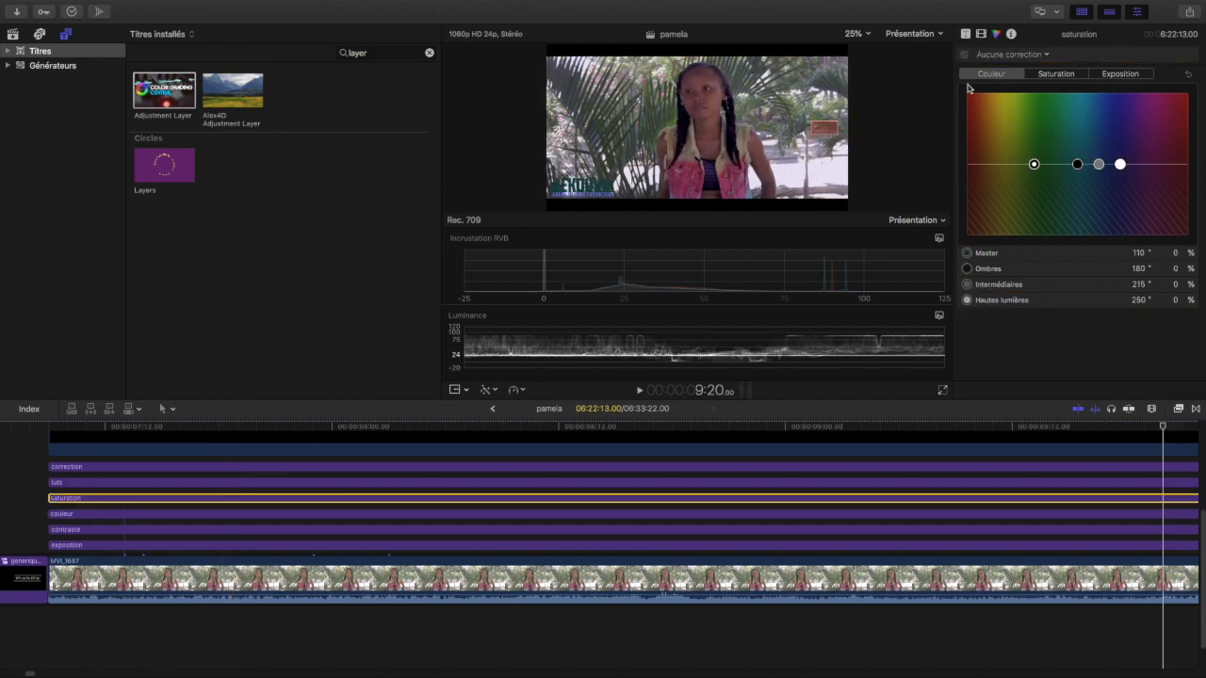
pyautogui.click(1051, 75)
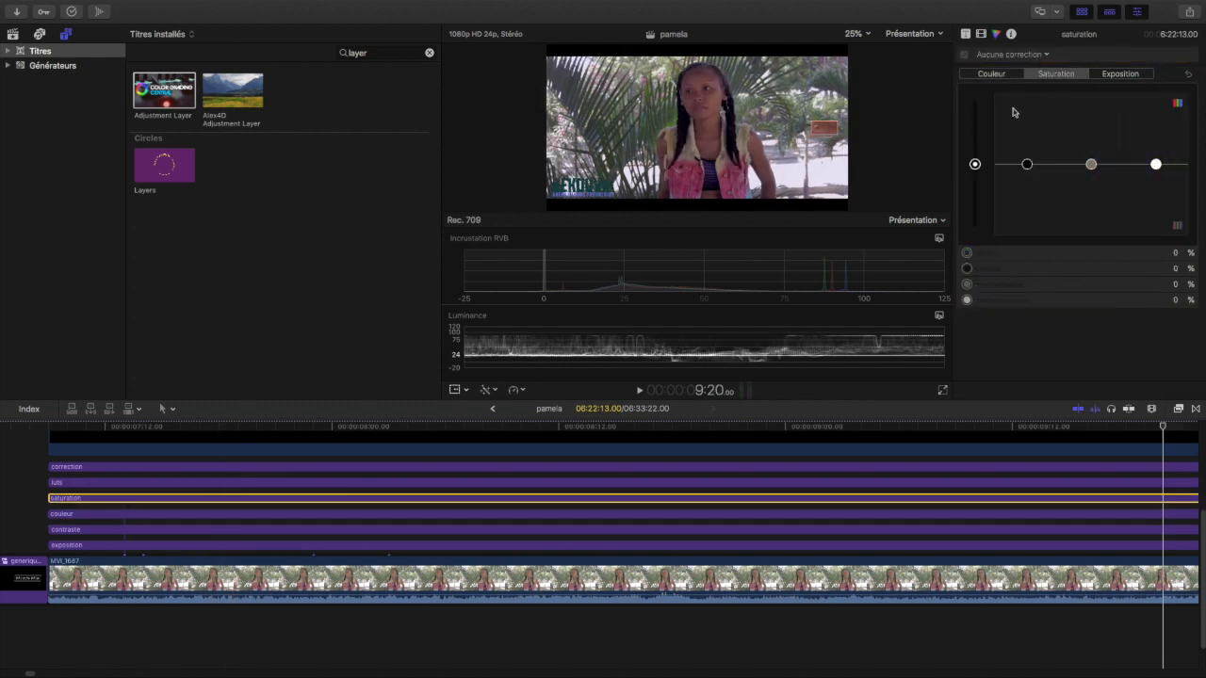
pyautogui.moveTo(1026, 166); pyautogui.dragTo(1155, 156)
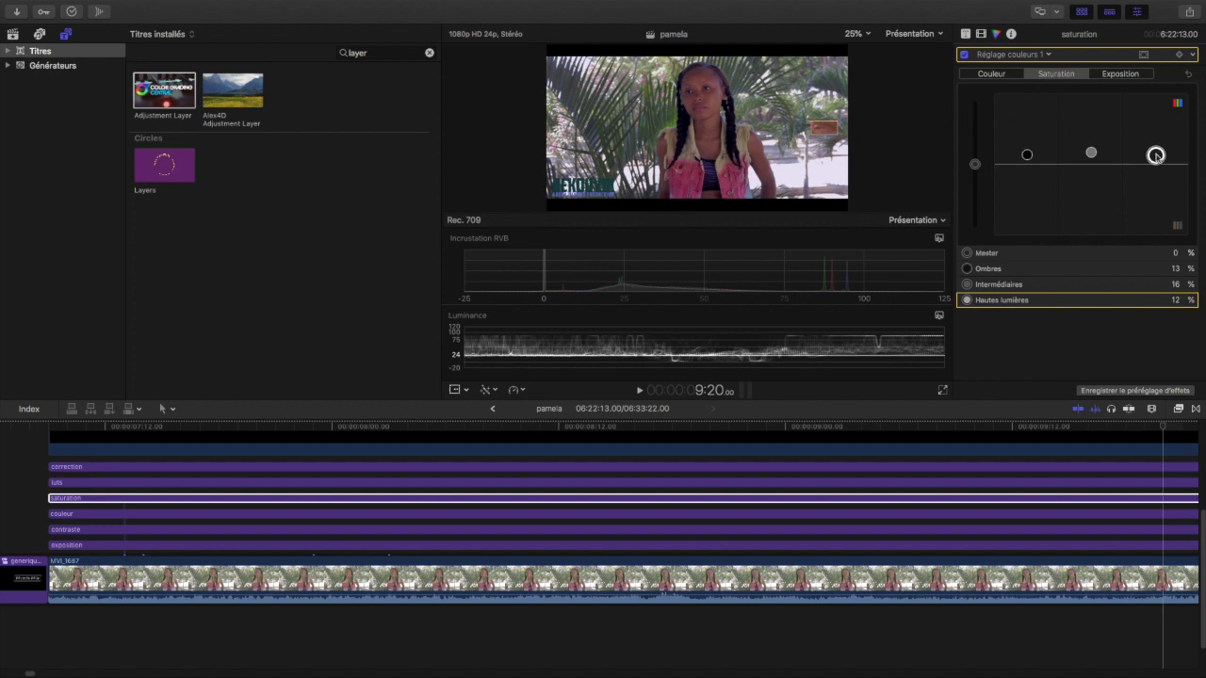
pyautogui.moveTo(1156, 156); pyautogui.dragTo(1155, 149)
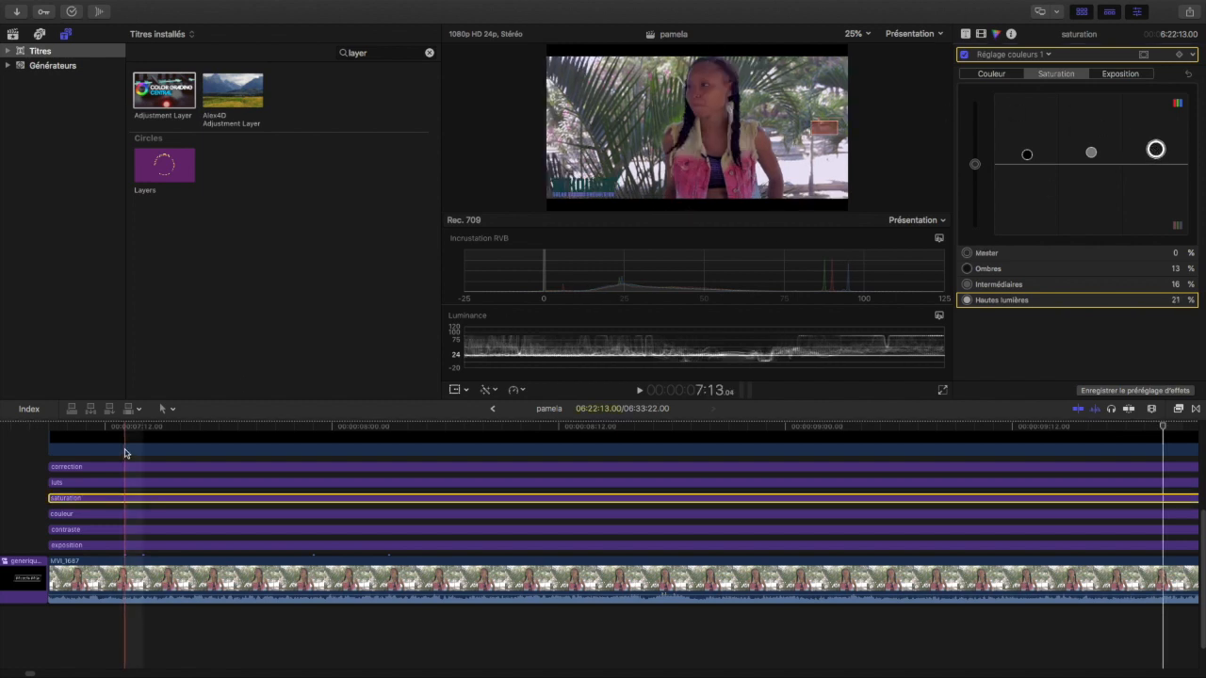
# - Disable and re-enable the saturation adjustment layer to compare the interview without and with its correction
pyautogui.click(143, 498)
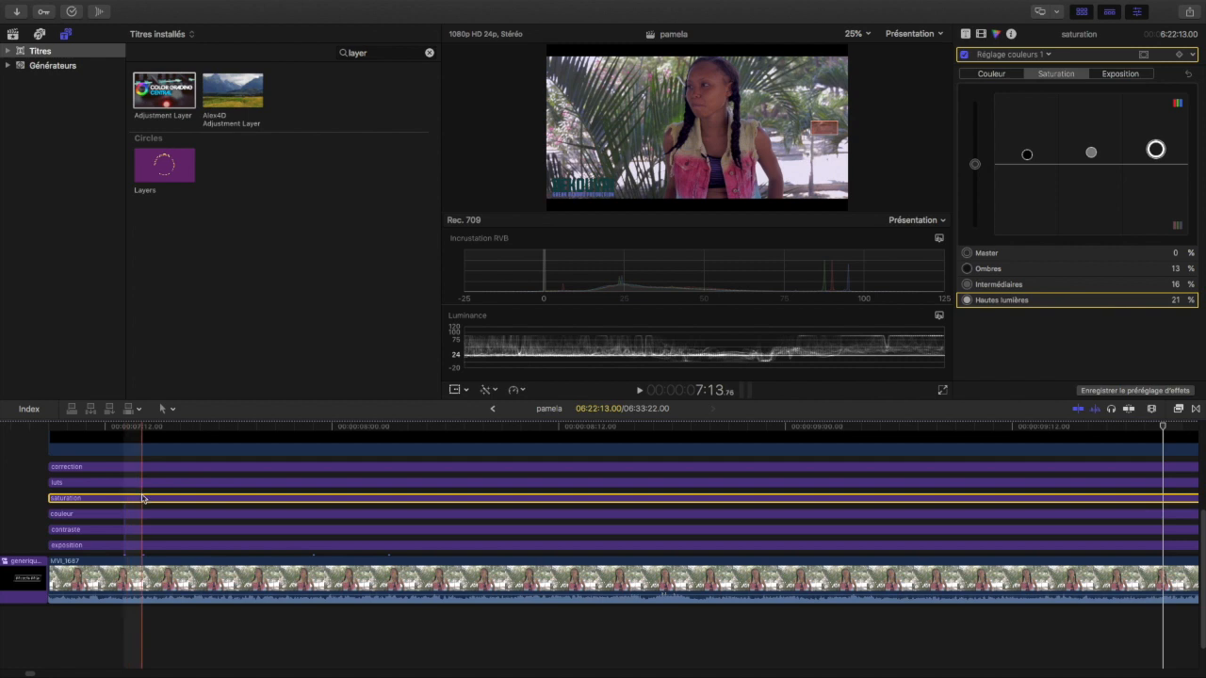
pyautogui.press('v')
pyautogui.press('v')
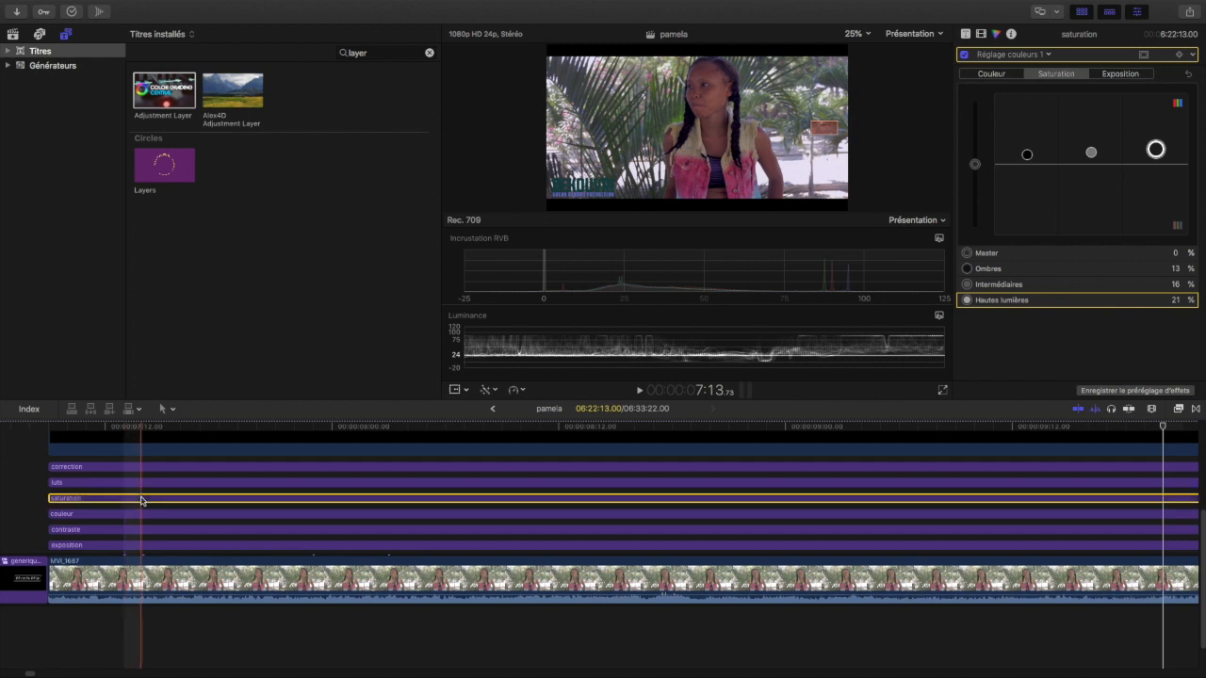
pyautogui.press('v')
pyautogui.press('v')
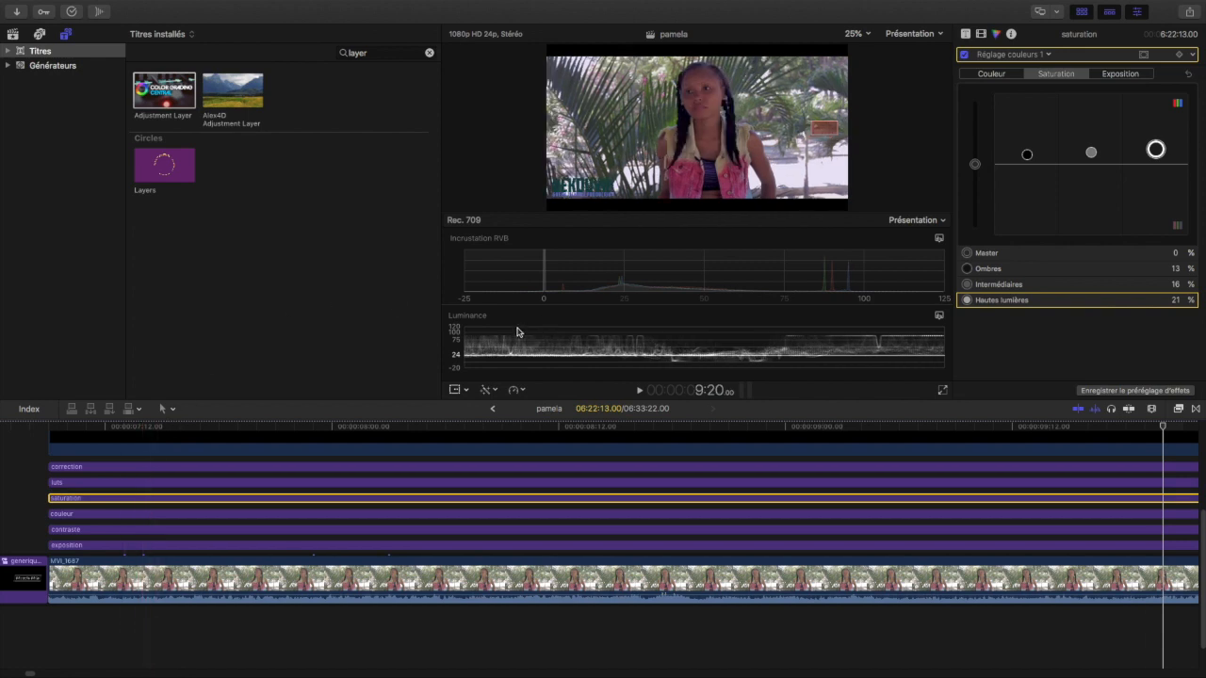
# - Select the luts adjustment layer and open the effects browser ready for a search
pyautogui.click(343, 484)
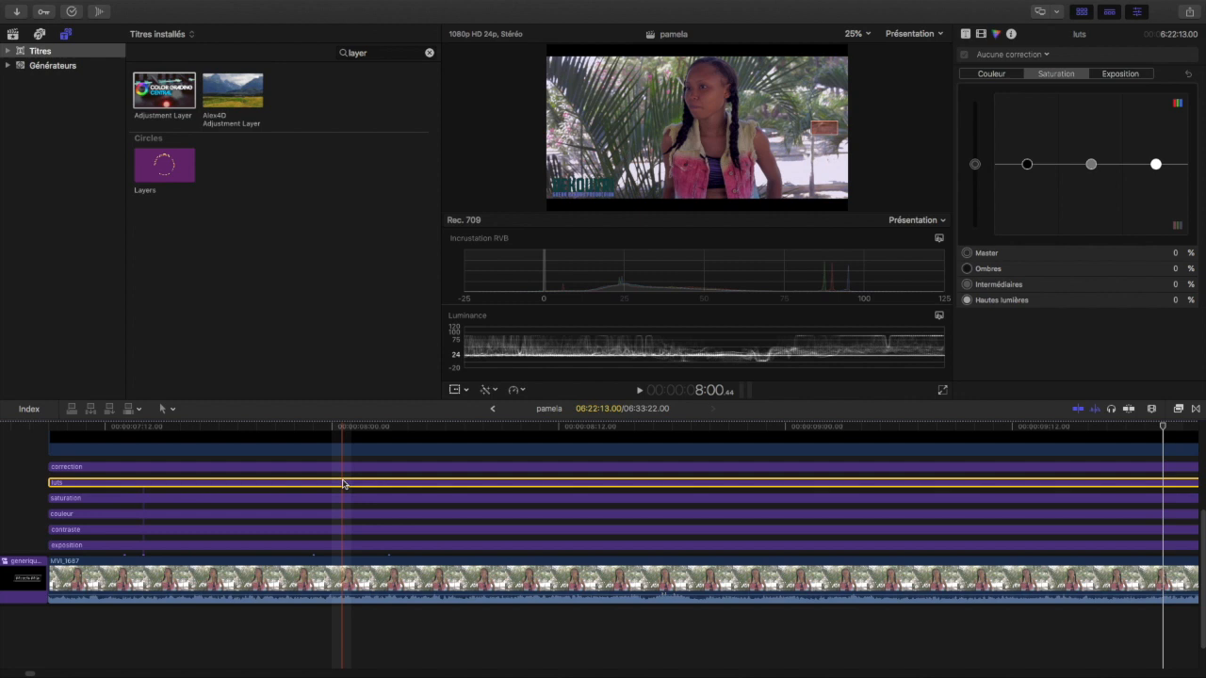
pyautogui.press('super+minus')
pyautogui.press('super+minus')
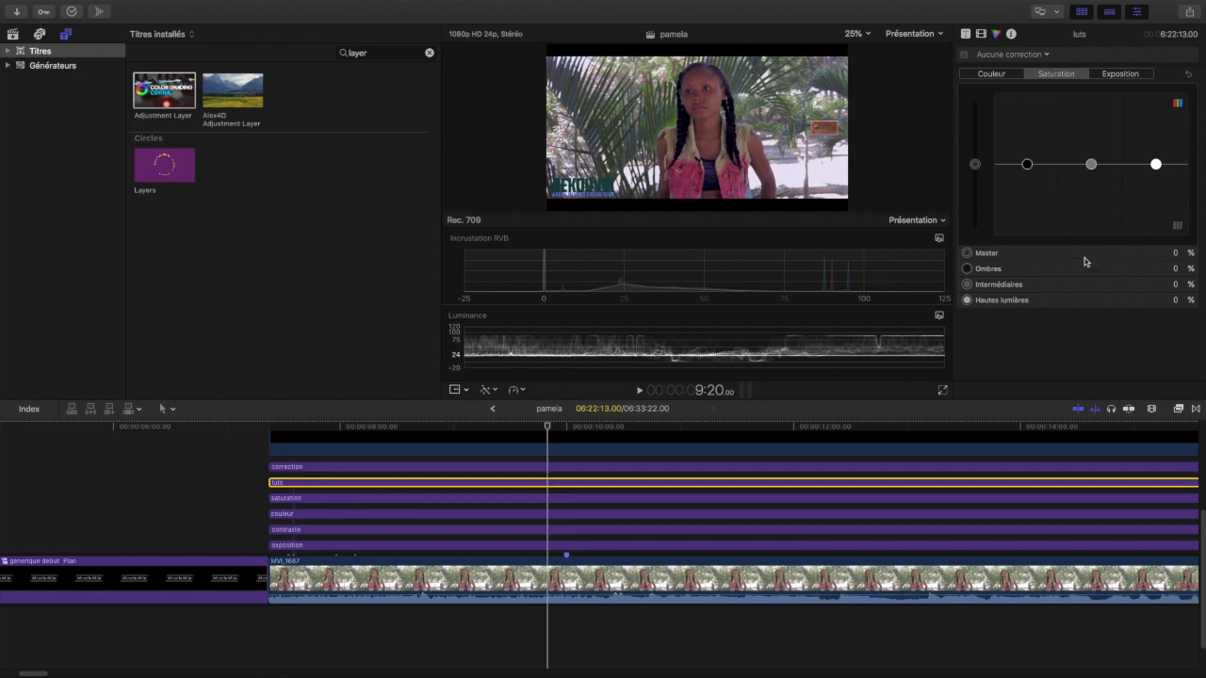
pyautogui.click(1179, 410)
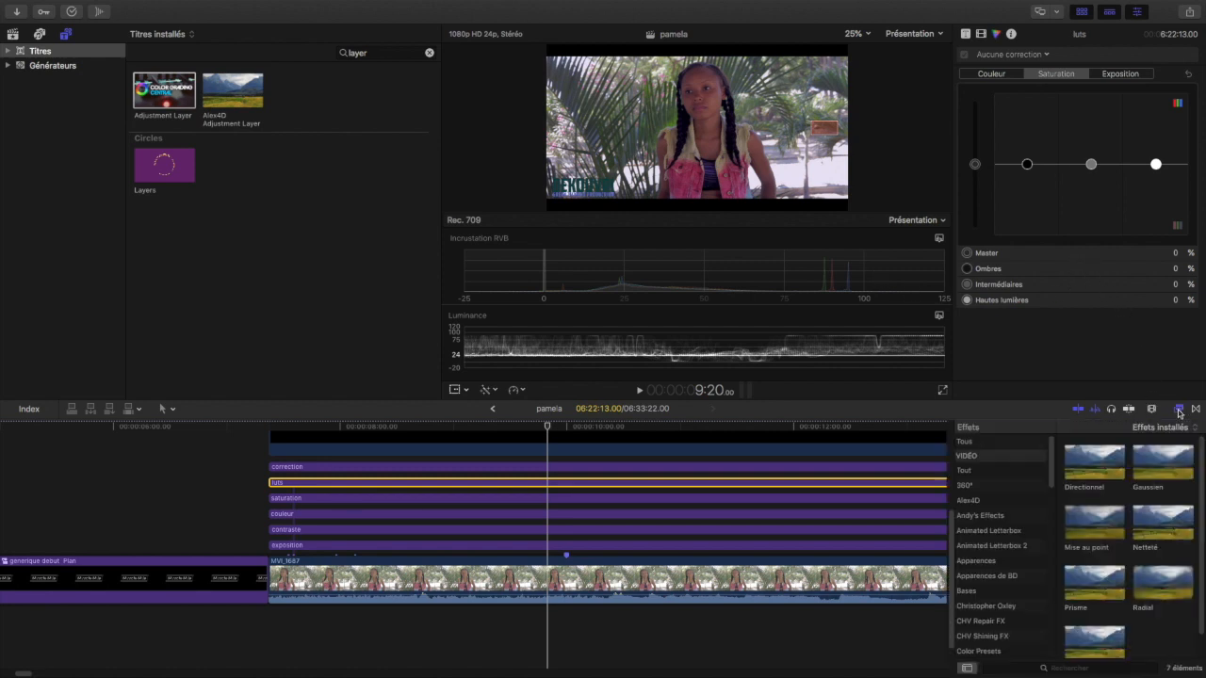
pyautogui.click(1084, 668)
pyautogui.write('cu')
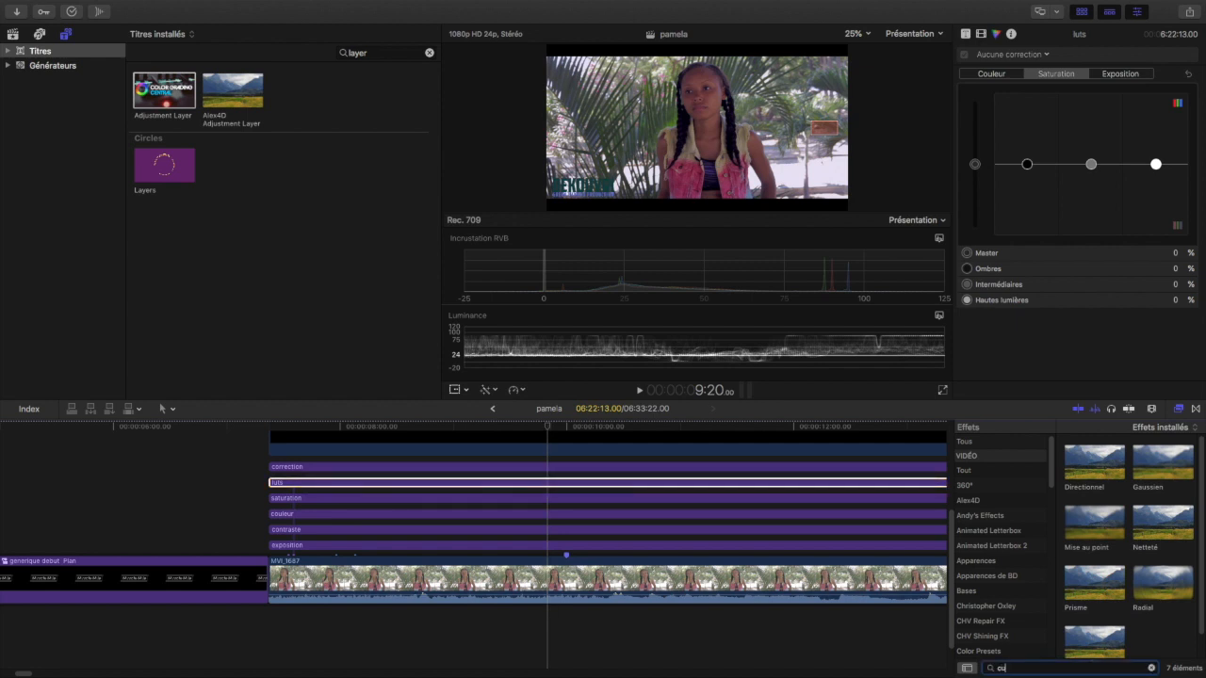
pyautogui.write('si')
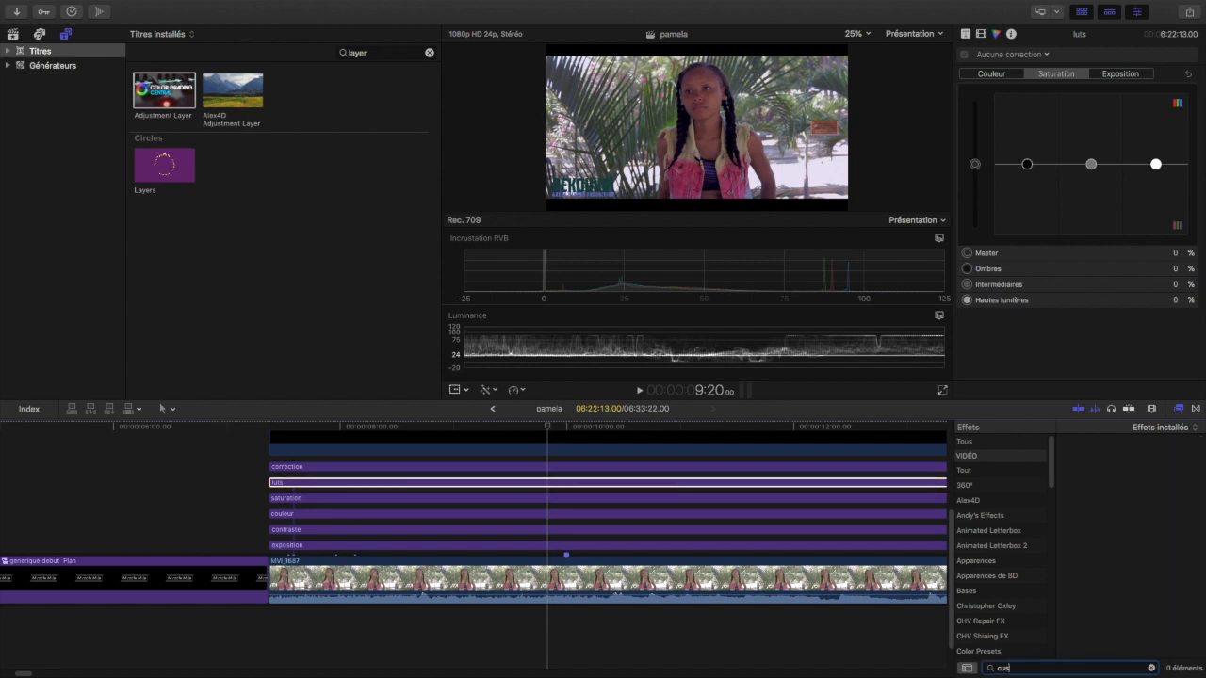
pyautogui.press('BackSpace')
pyautogui.press('BackSpace')
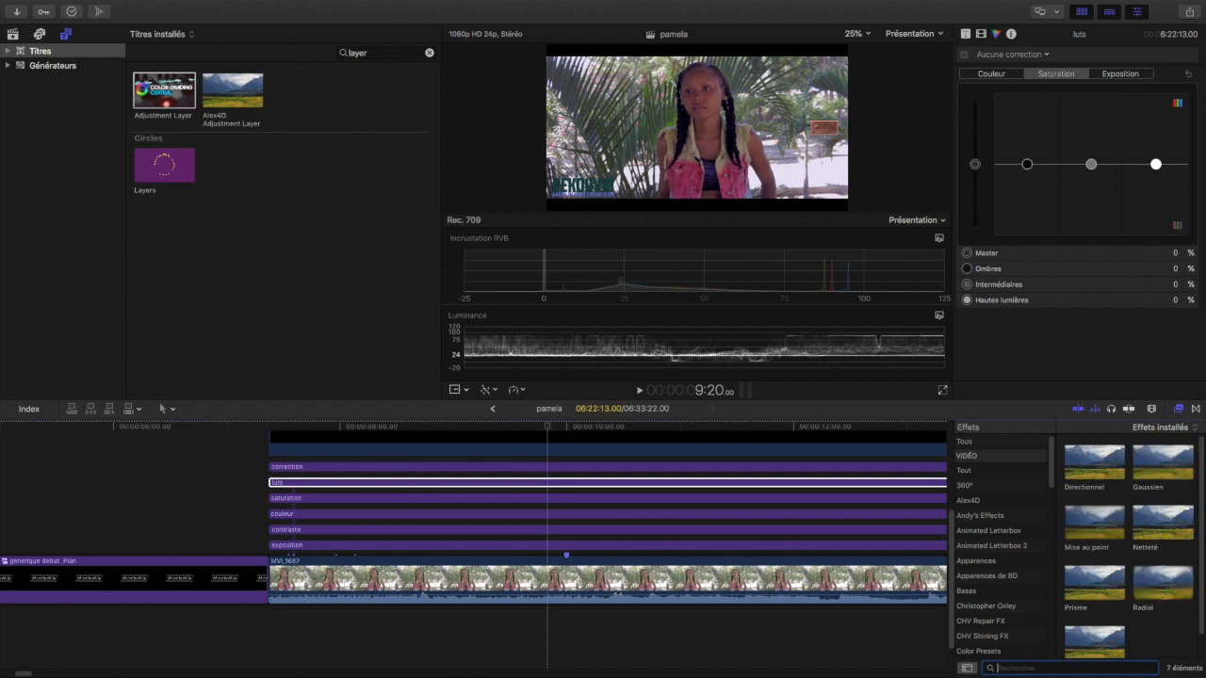
# - Search all effect categories for "lut" and select the LUT personnalisée effect
pyautogui.write('lut')
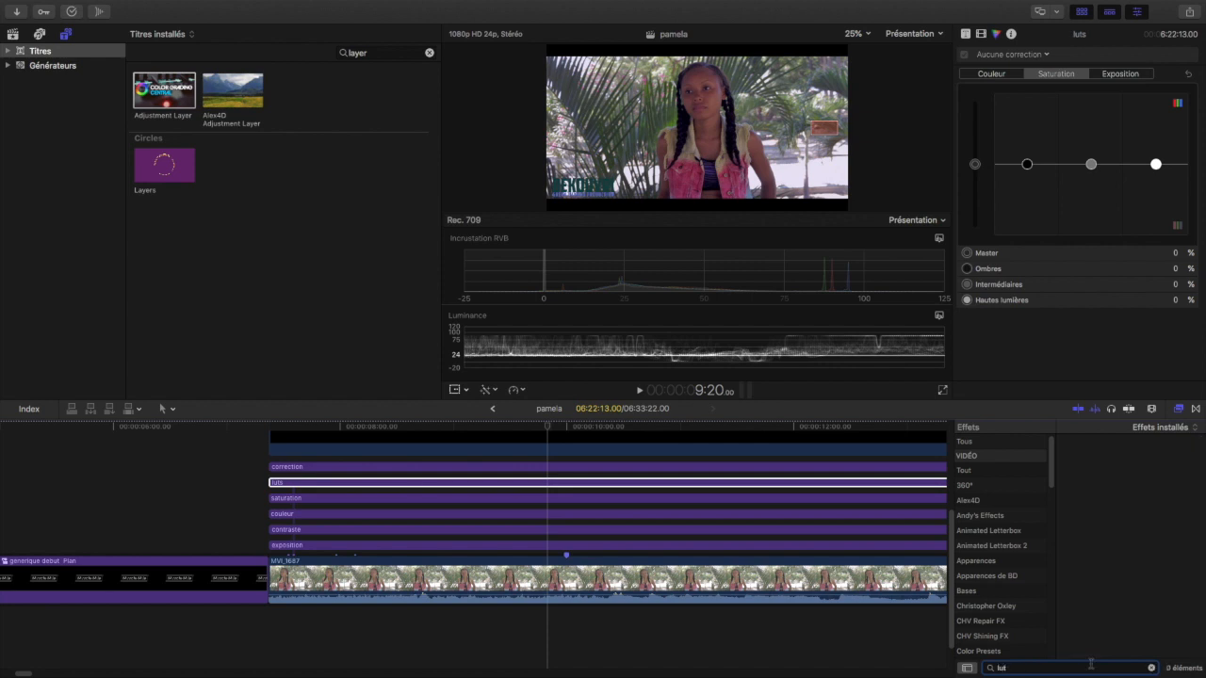
pyautogui.click(963, 442)
pyautogui.click(1085, 471)
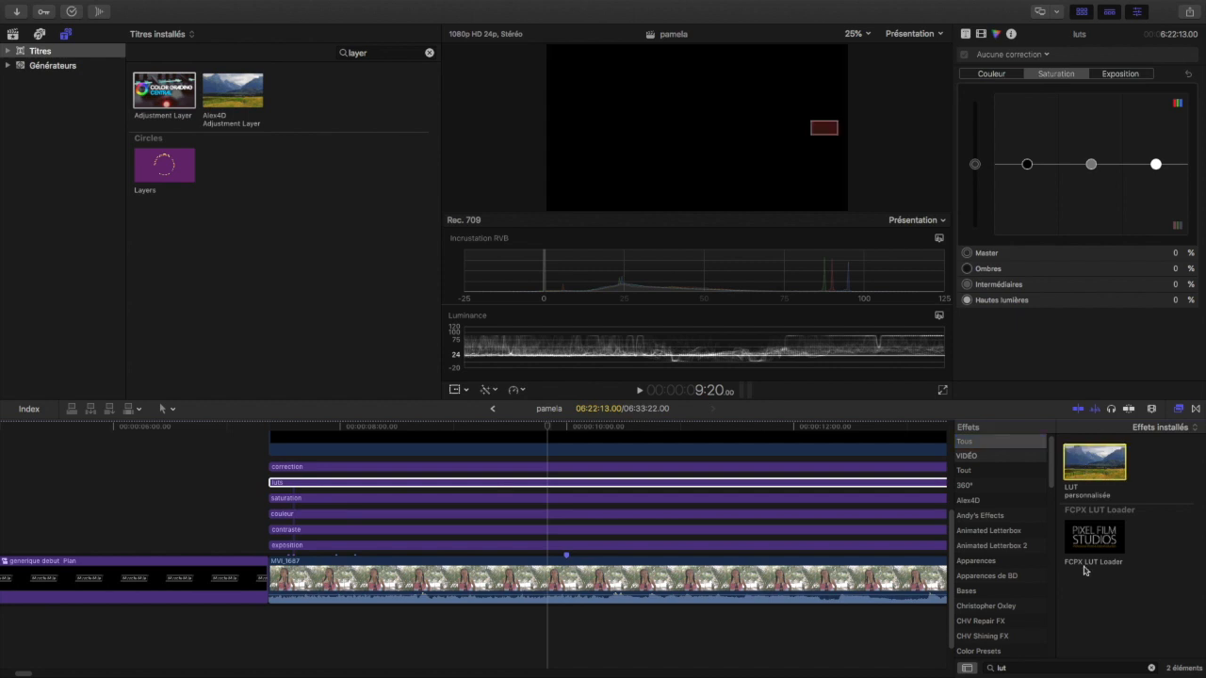
# - Apply the LUT personnalisée effect to the luts adjustment layer, show its video settings and delete the effect again
pyautogui.click(975, 443)
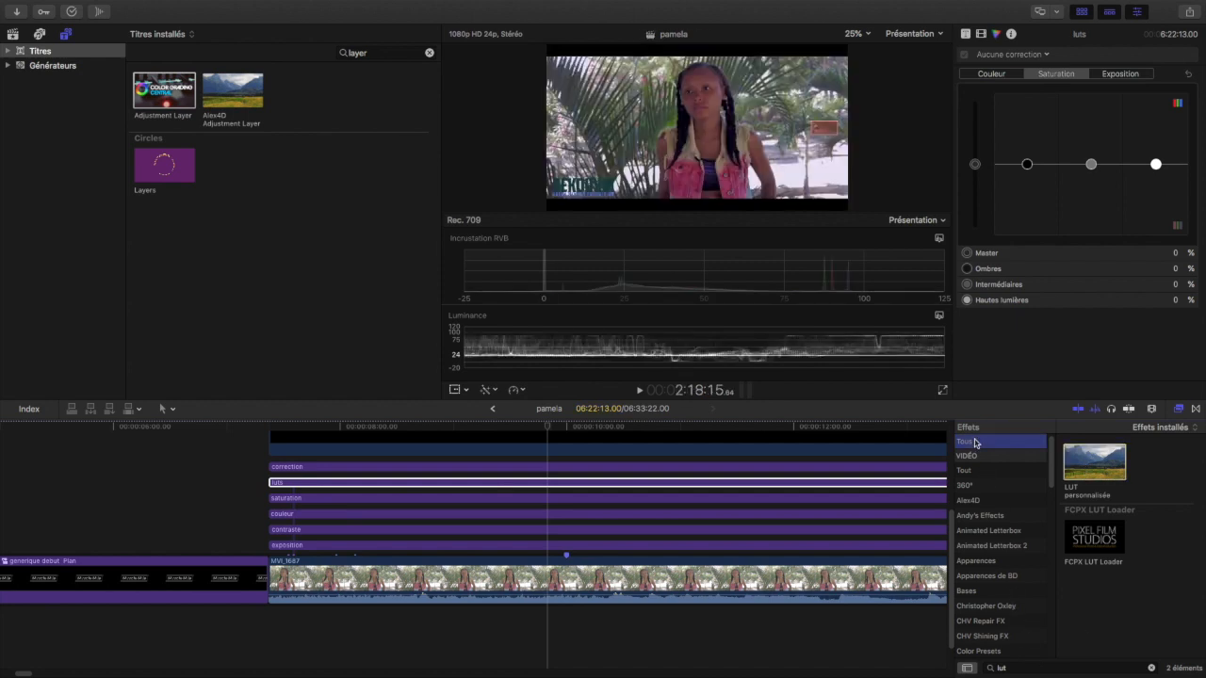
pyautogui.click(952, 451)
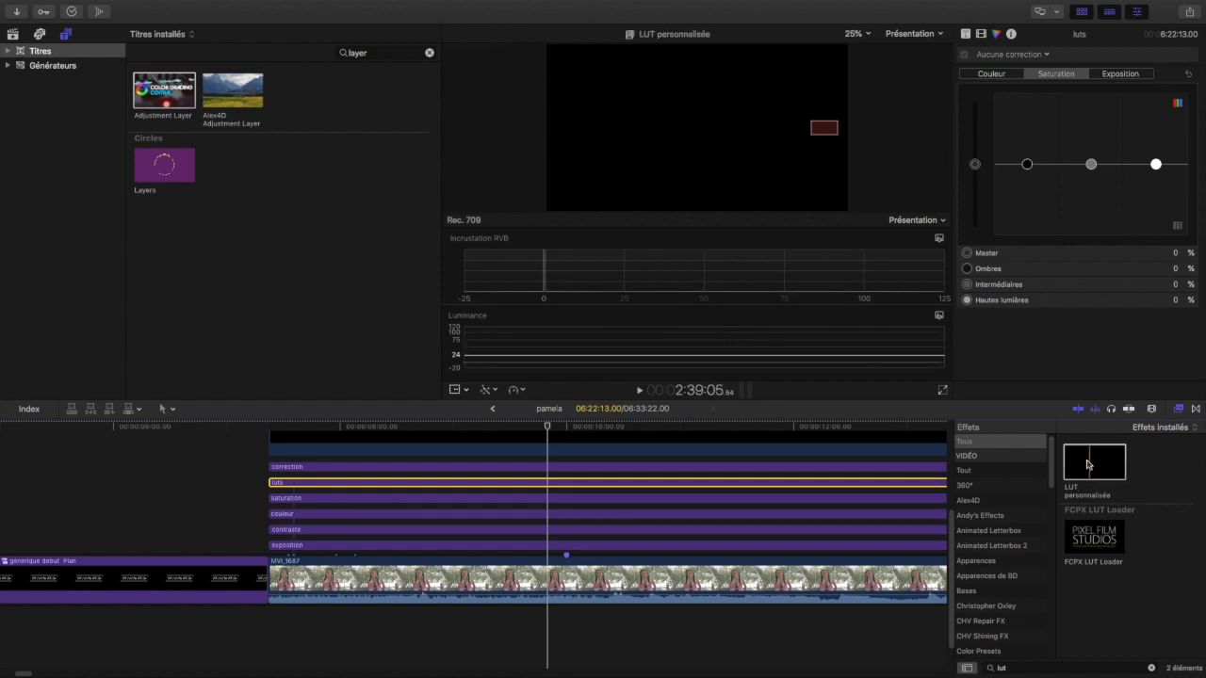
pyautogui.moveTo(1084, 461); pyautogui.dragTo(867, 492)
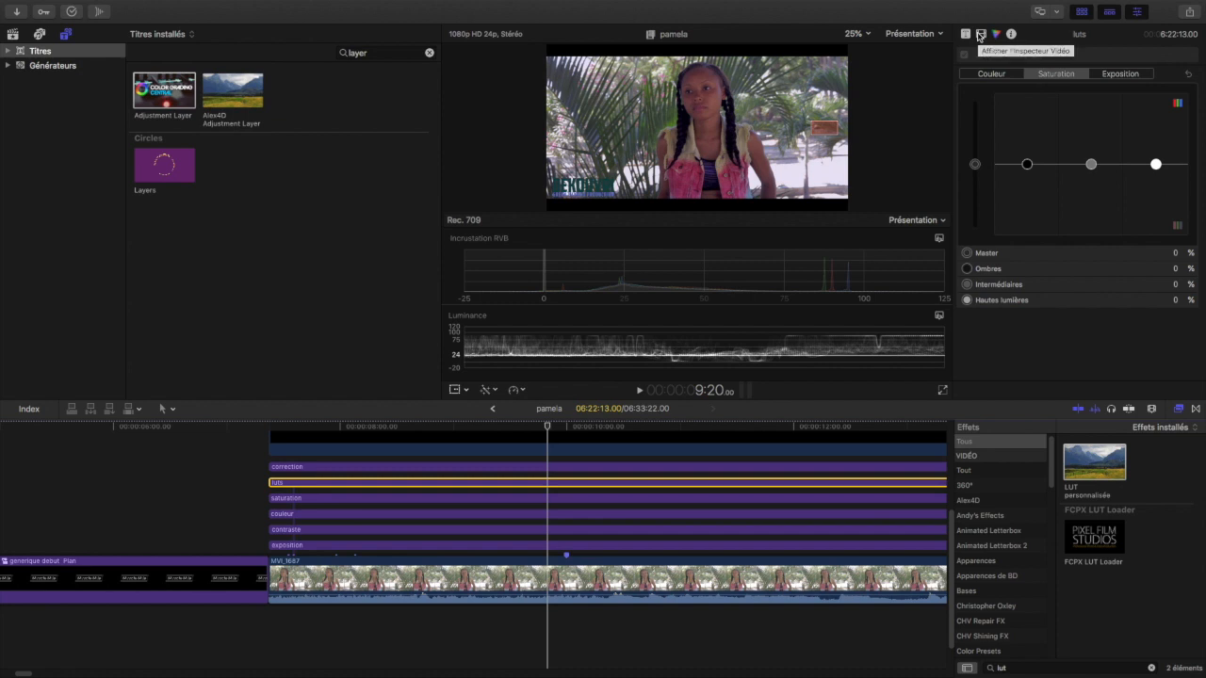
pyautogui.click(980, 36)
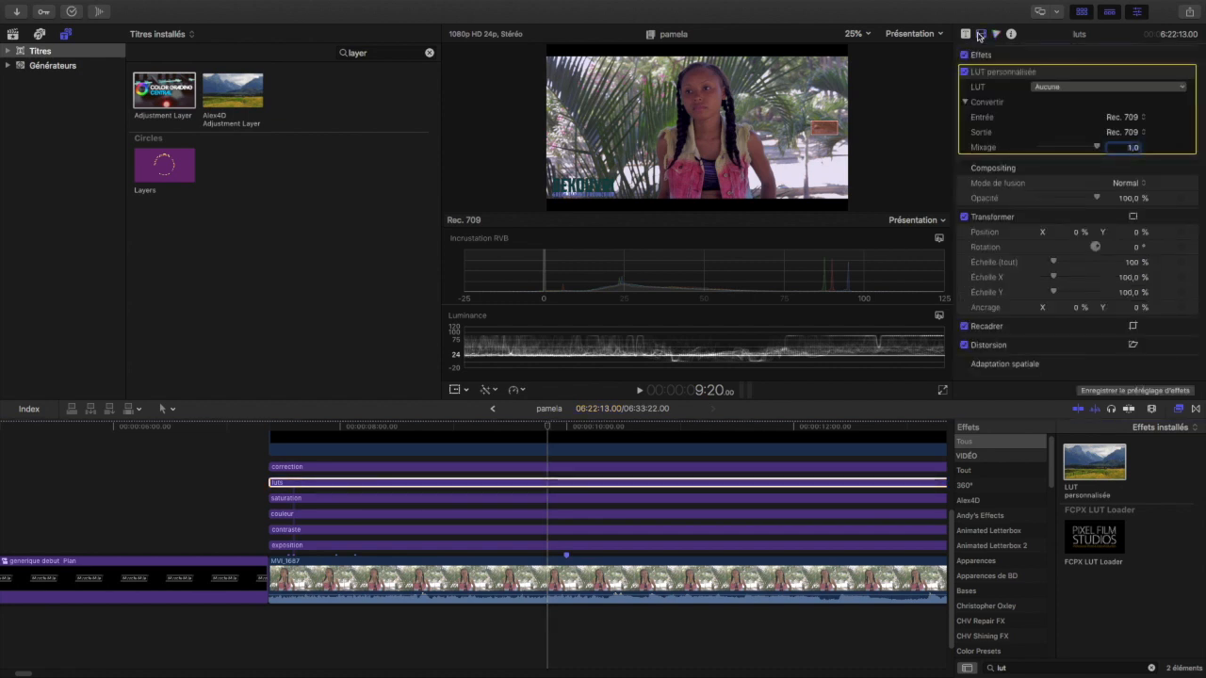
pyautogui.click(965, 71)
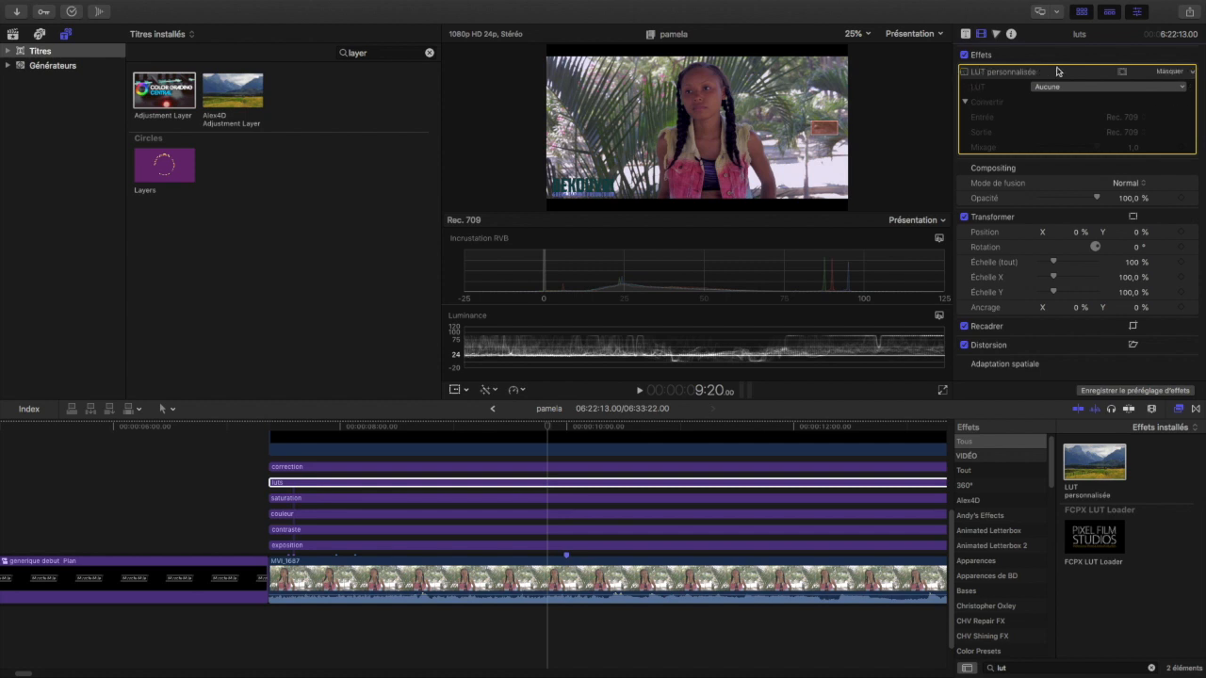
pyautogui.press('Delete')
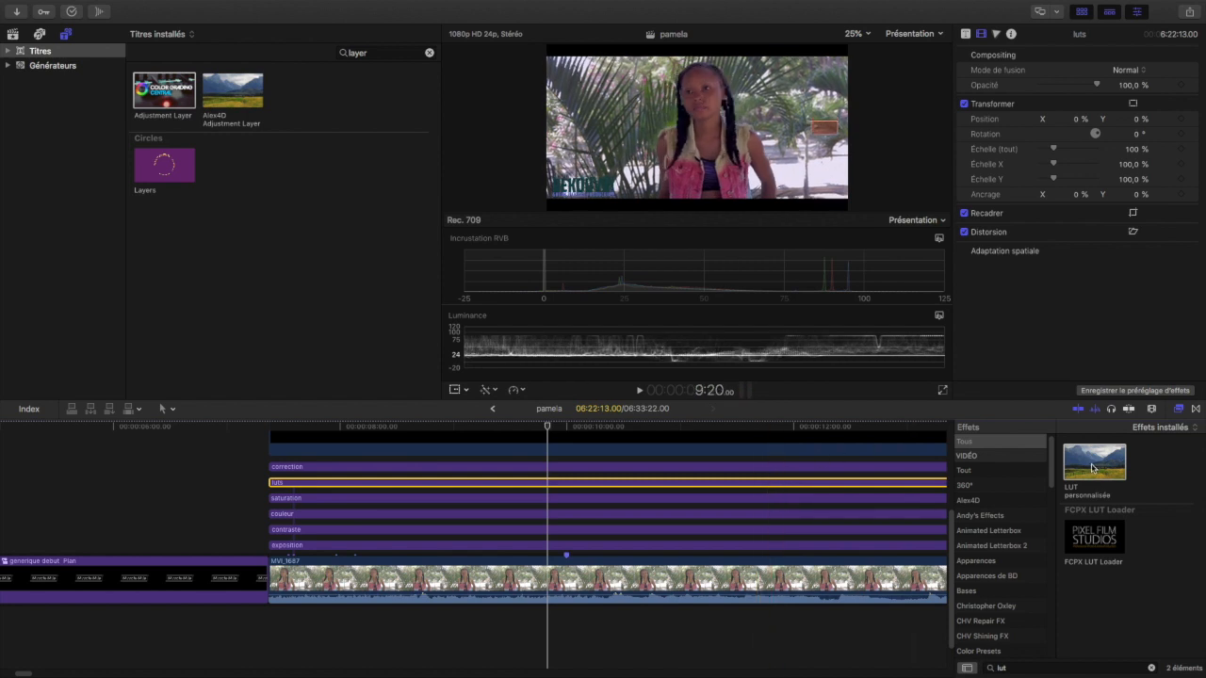
# - Apply the LUT personnalisée effect to the luts adjustment layer and choose U-9992-LTR as its LUT
pyautogui.moveTo(1094, 462); pyautogui.dragTo(863, 483)
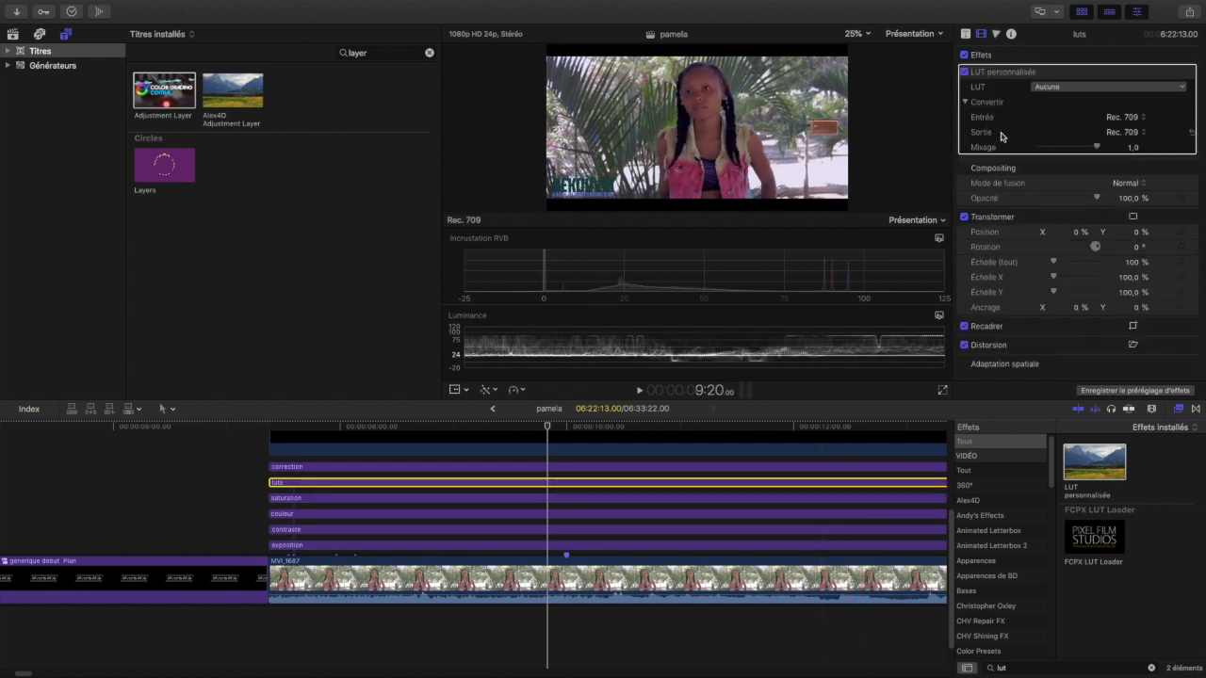
pyautogui.click(1057, 87)
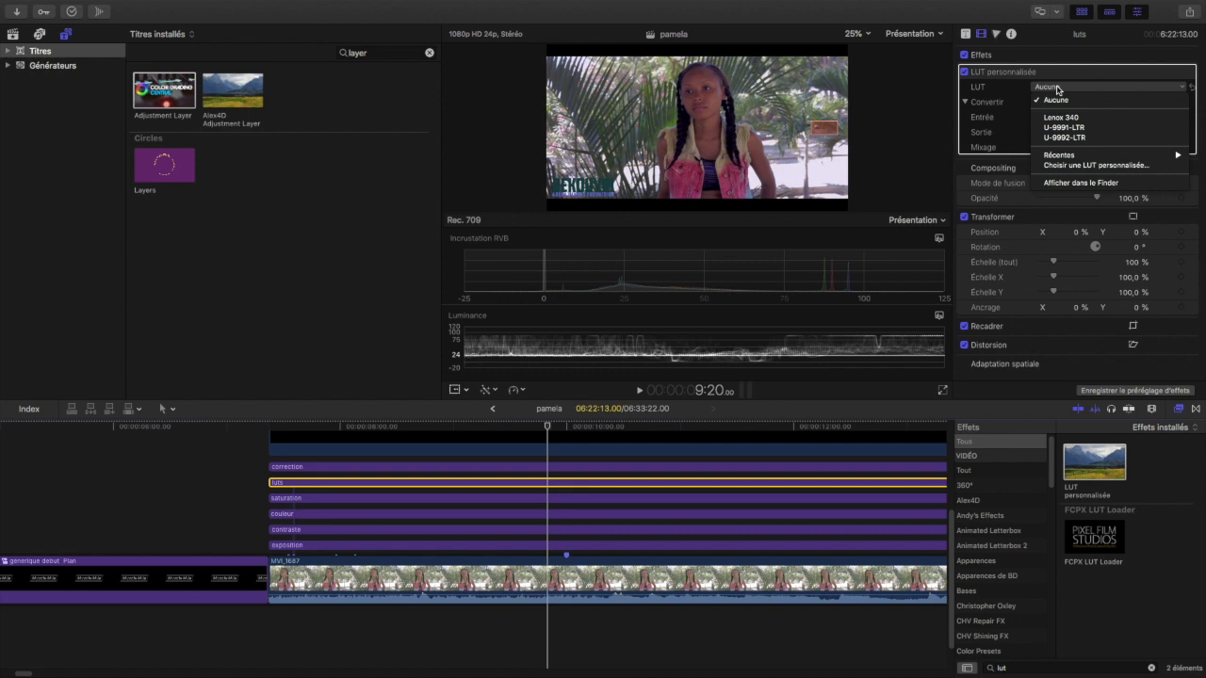
pyautogui.click(1061, 138)
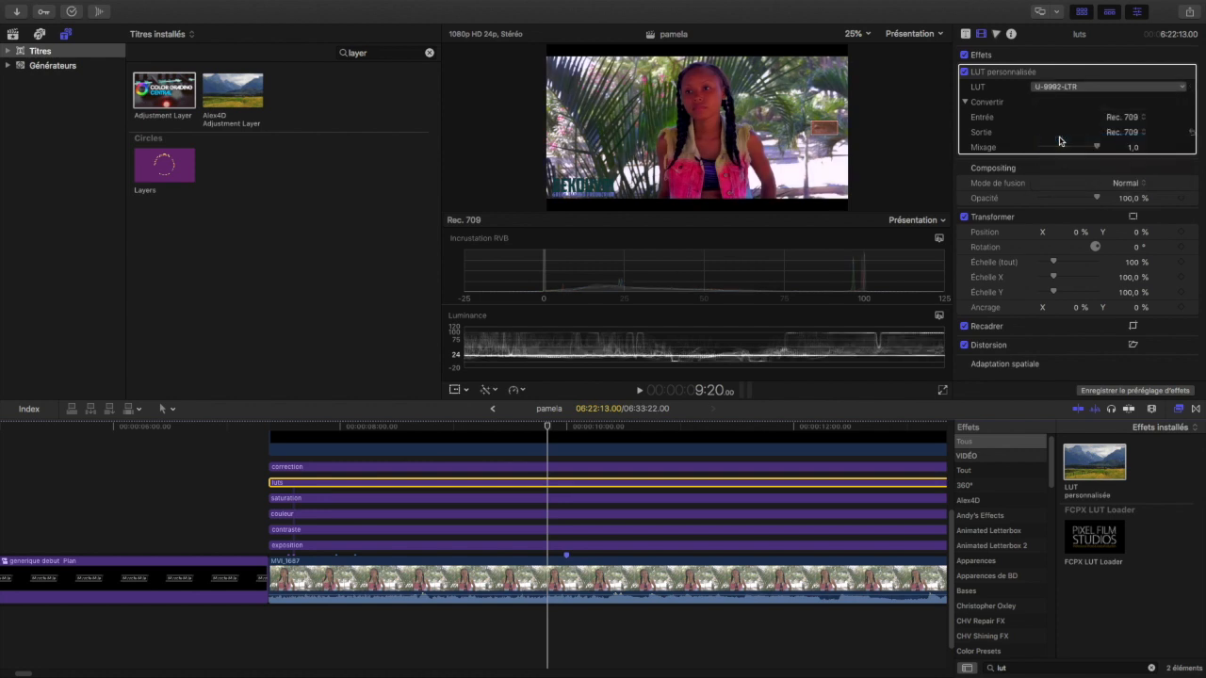
# - Try U-9991-LTR as the luts layer's LUT, and switch back to U-9992-LTR
pyautogui.click(1062, 88)
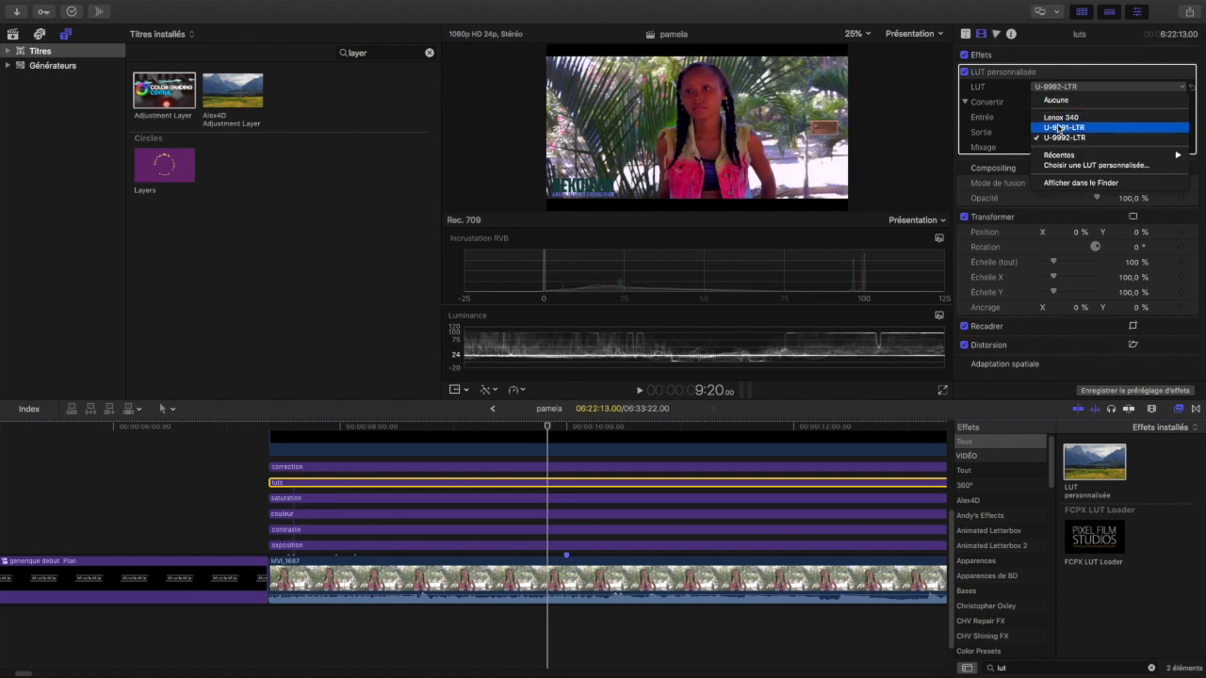
pyautogui.click(1058, 127)
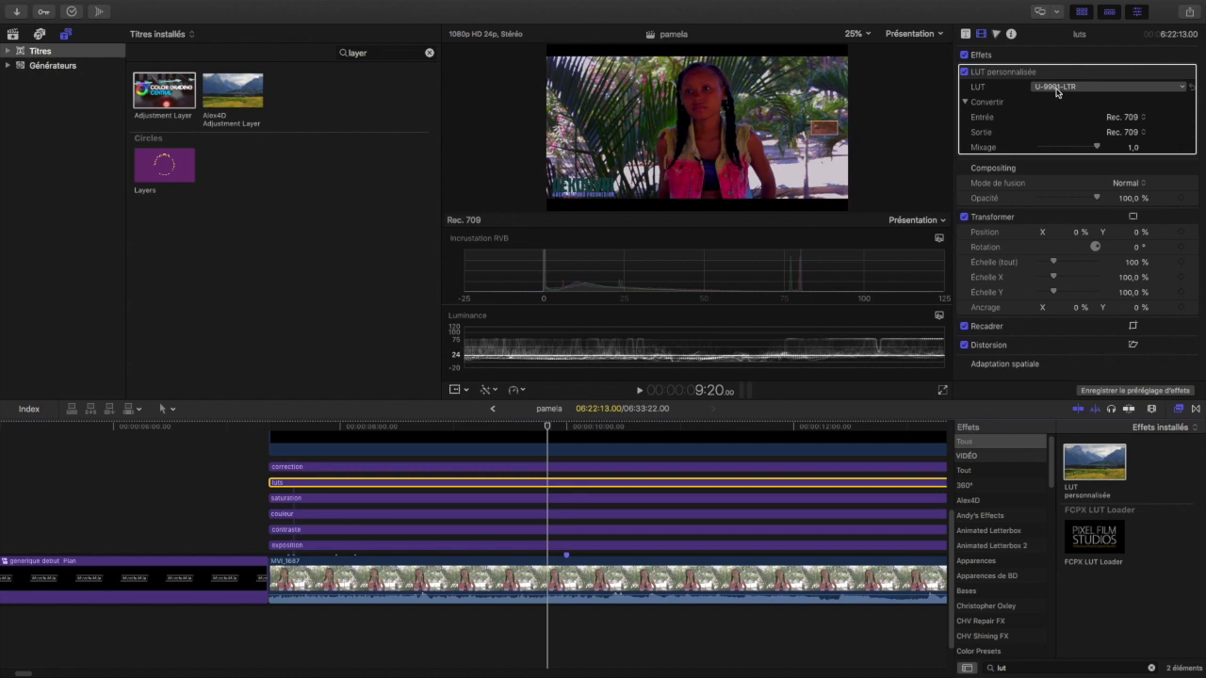
pyautogui.click(1058, 88)
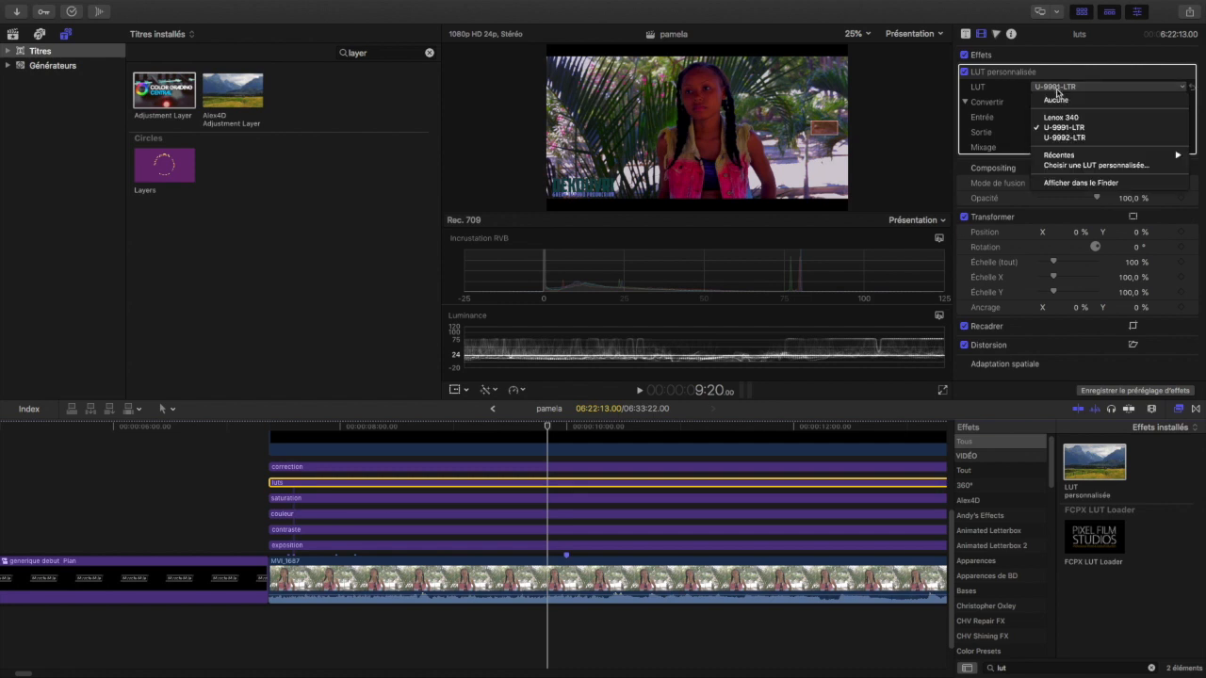
pyautogui.click(1062, 137)
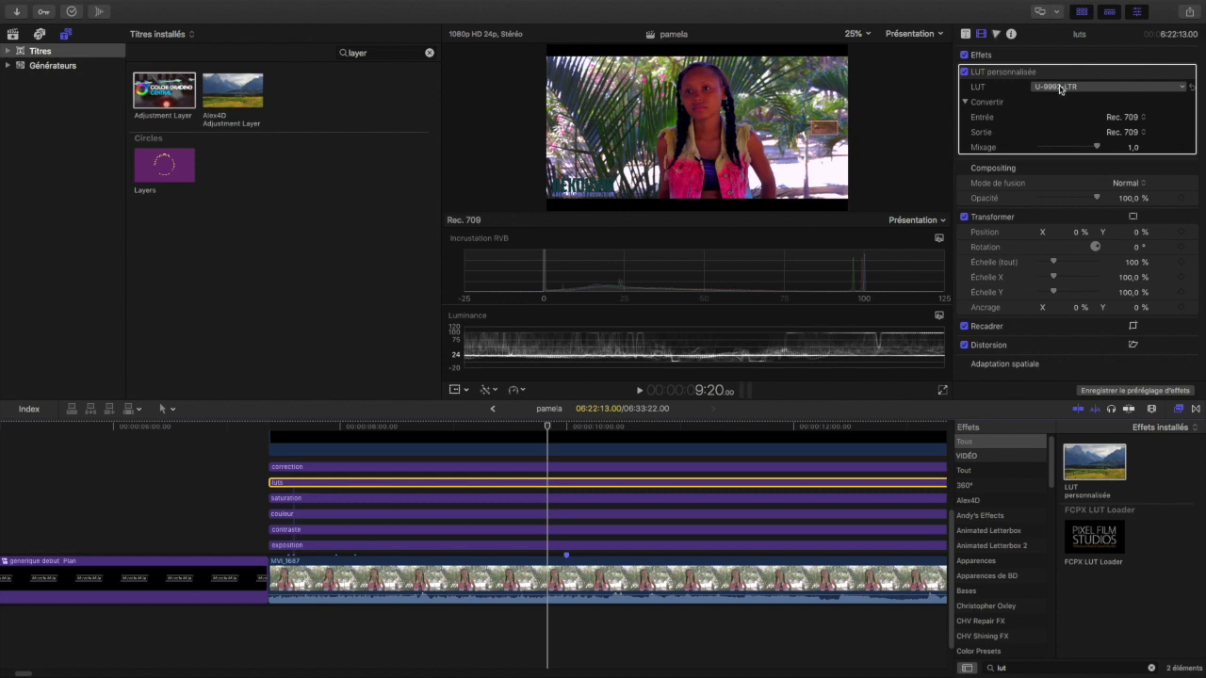
# - In the correction adjustment layer, set the saturation of Master to -31 %, Ombres to -22 %, Intermédiaires to -21 % and Hautes lumières to -33 %
pyautogui.click(755, 466)
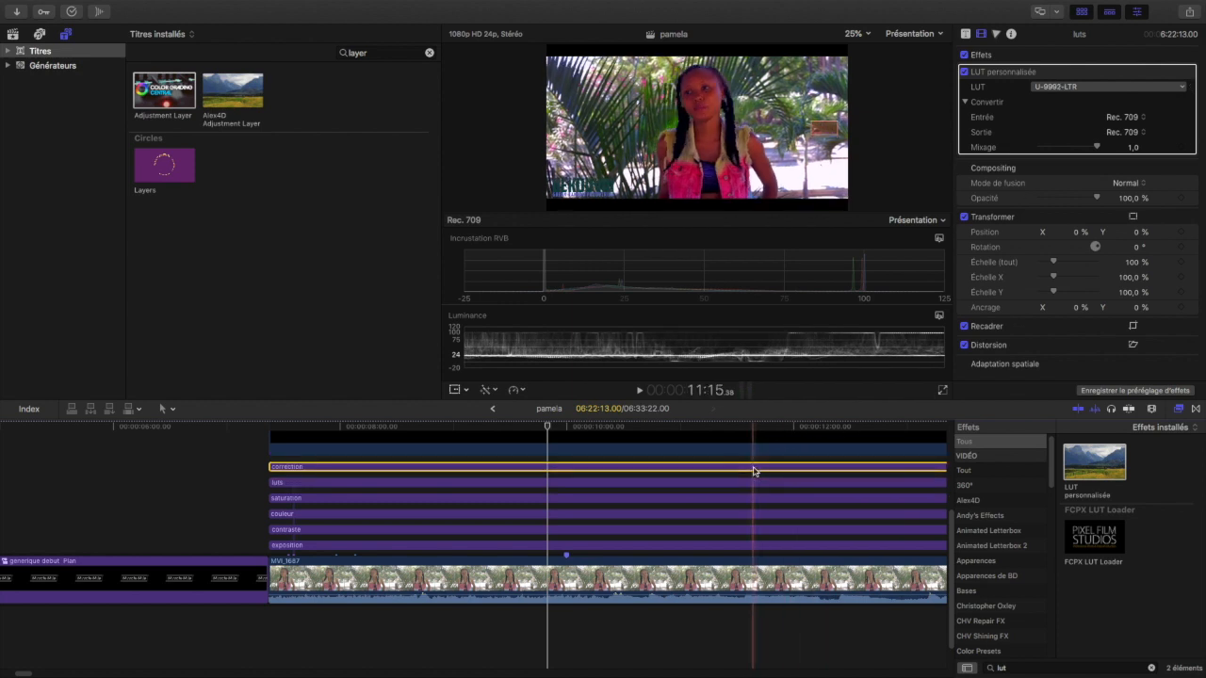
pyautogui.click(996, 34)
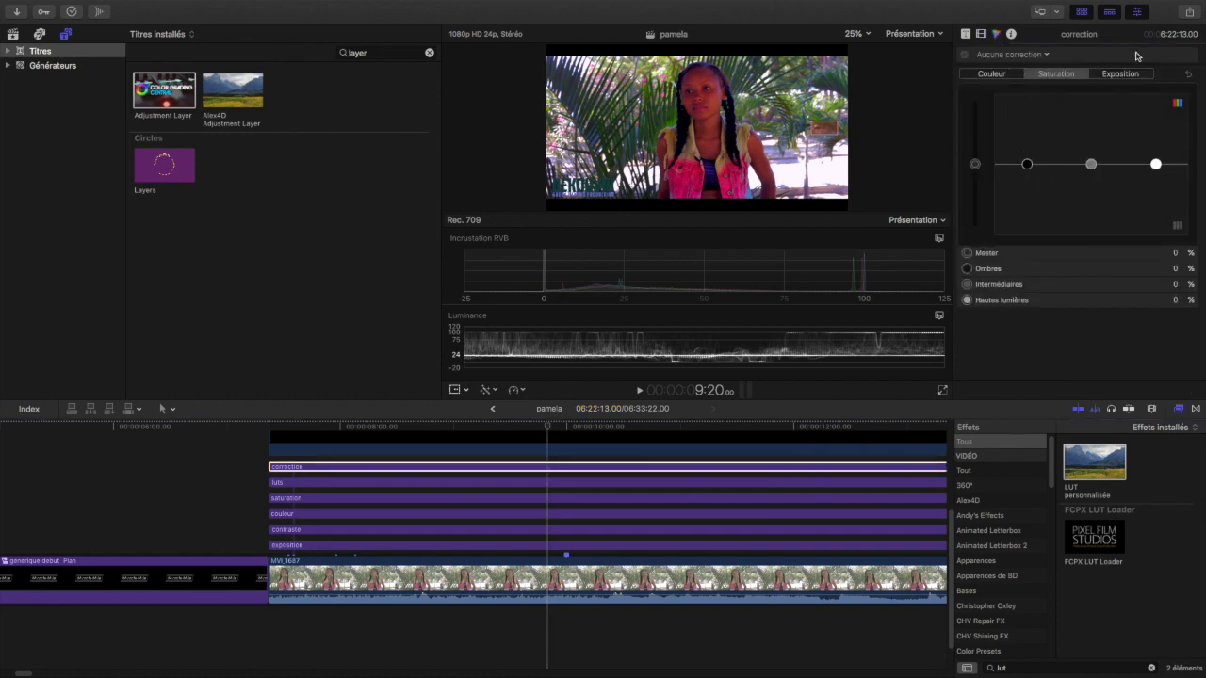
pyautogui.click(1120, 76)
pyautogui.click(1053, 74)
pyautogui.moveTo(974, 164); pyautogui.dragTo(1156, 179)
pyautogui.moveTo(1156, 184); pyautogui.dragTo(1155, 187)
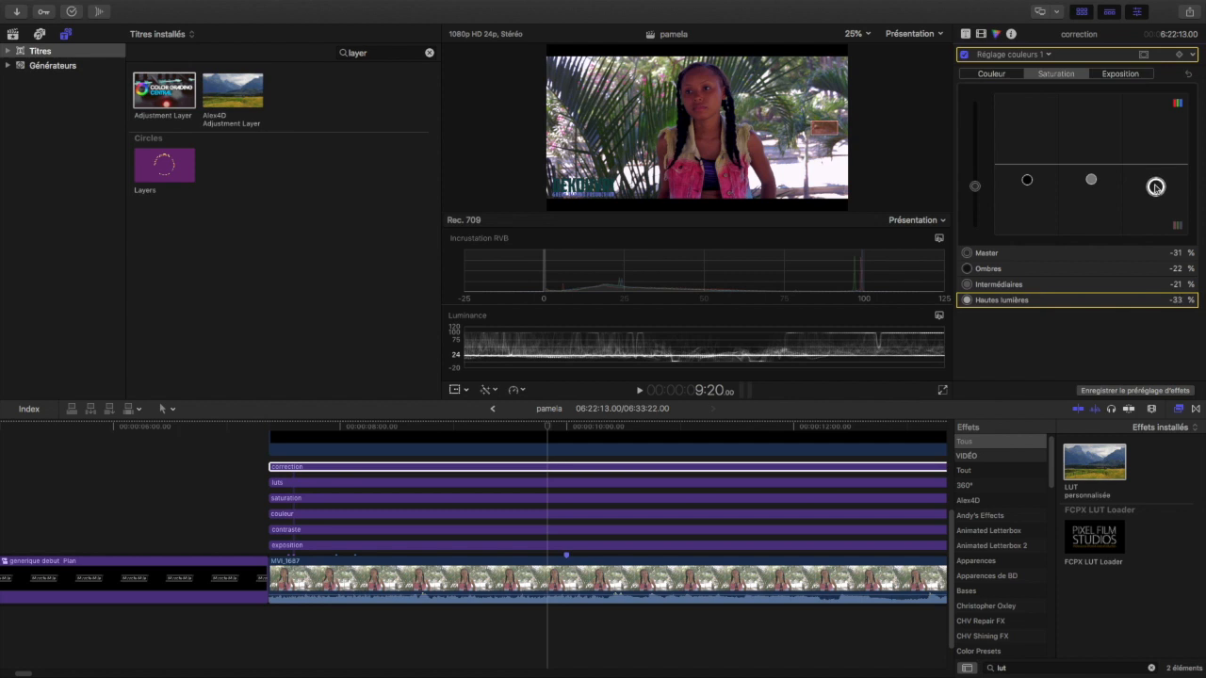
# - In the correction adjustment layer, set the exposure of Intermédiaires to 11 %, Hautes lumières to 1 % and Ombres to -1 %
pyautogui.click(321, 467)
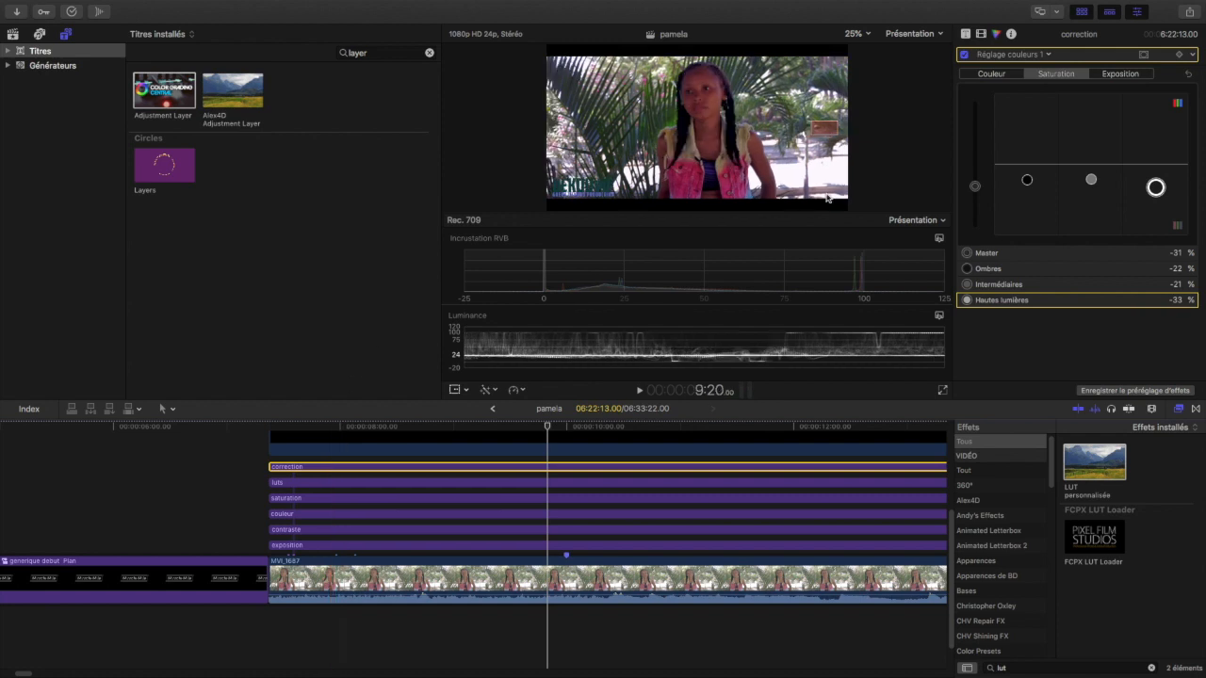
pyautogui.click(1122, 76)
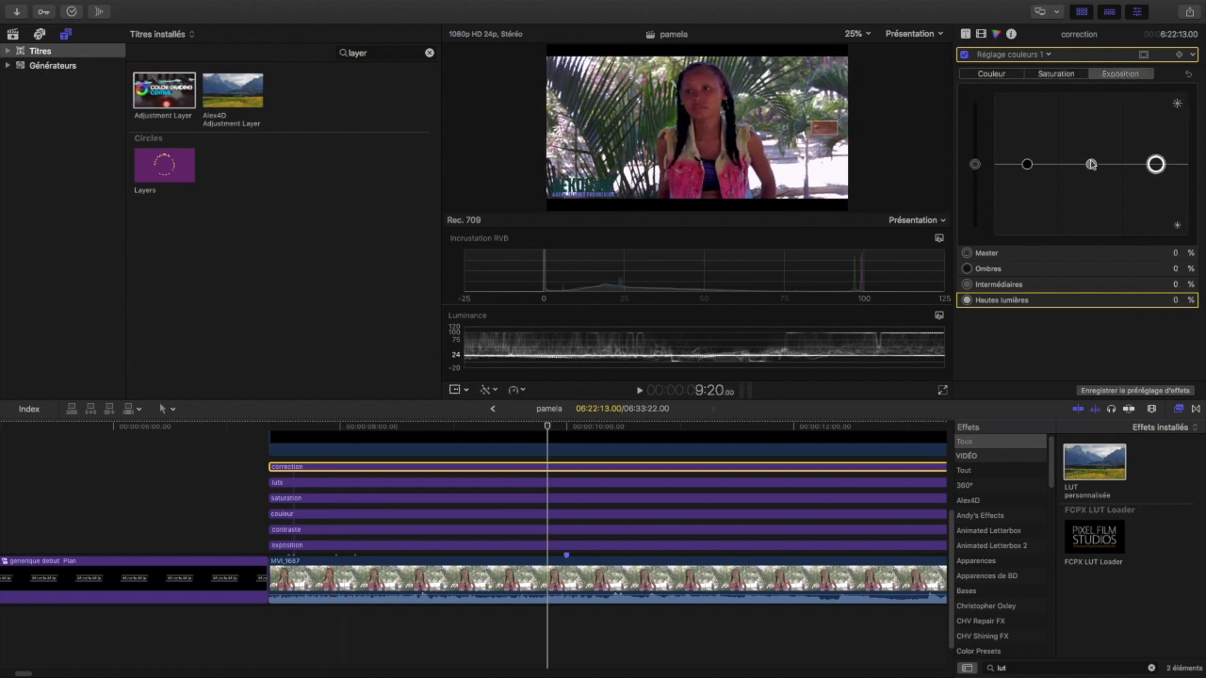
pyautogui.moveTo(1093, 165); pyautogui.dragTo(1091, 156)
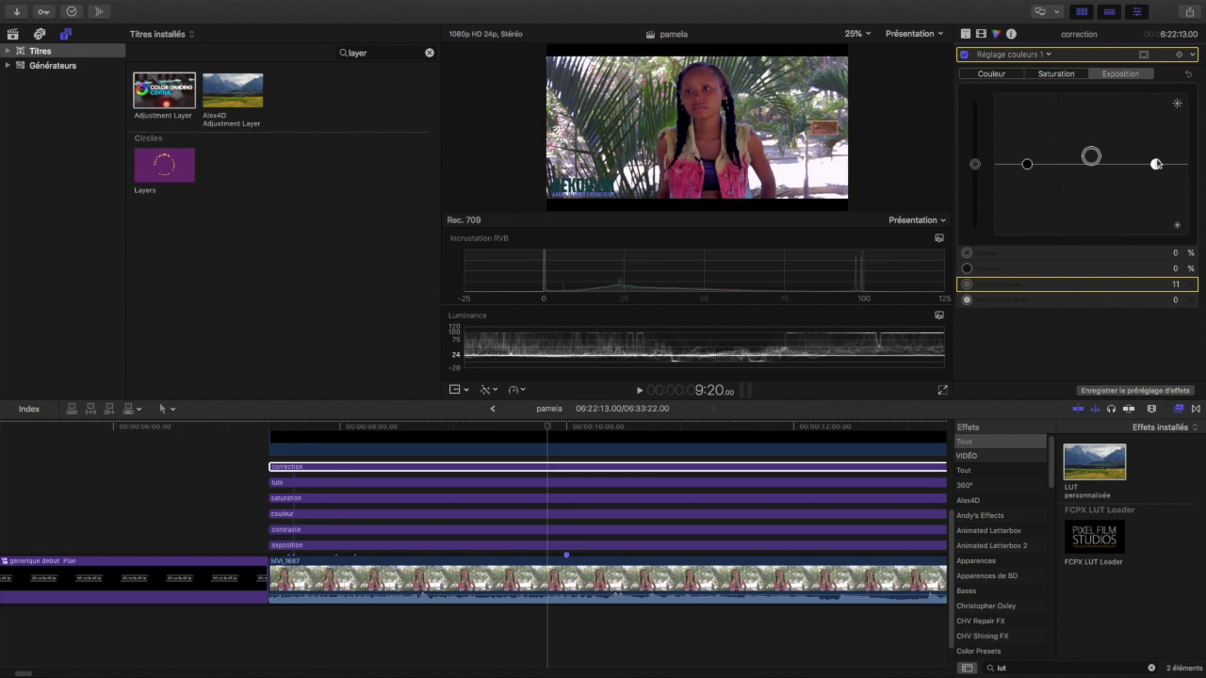
pyautogui.moveTo(1157, 164); pyautogui.dragTo(1156, 163)
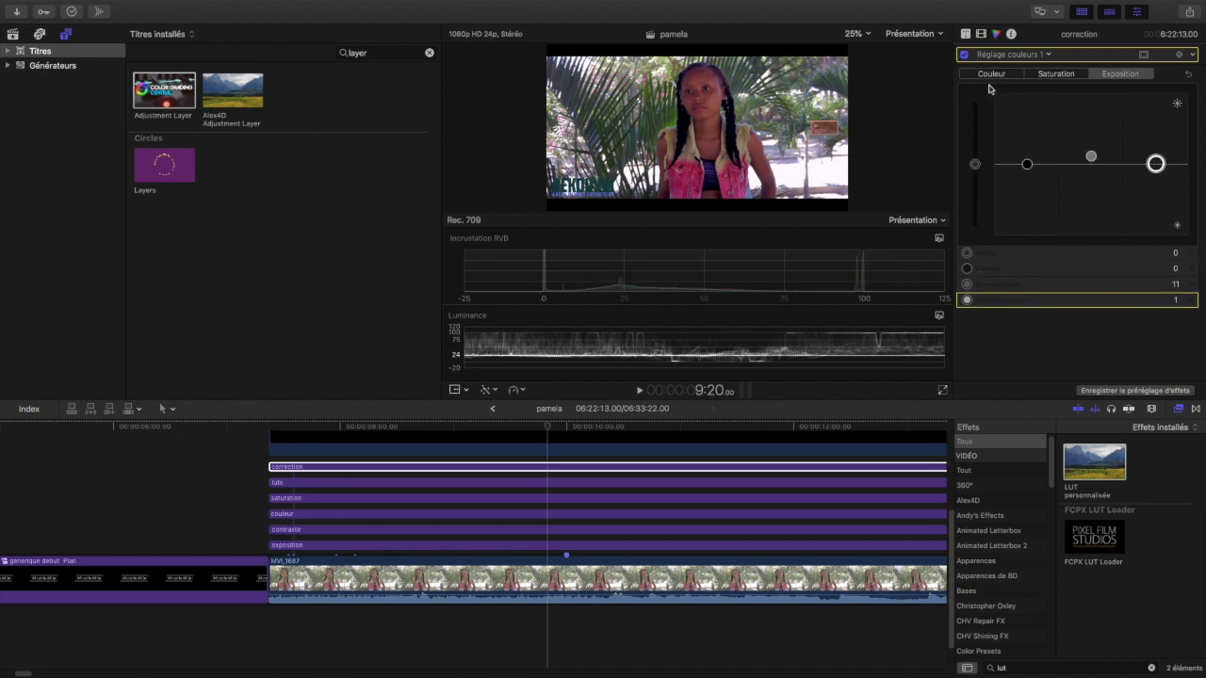
pyautogui.moveTo(1028, 166); pyautogui.dragTo(1027, 167)
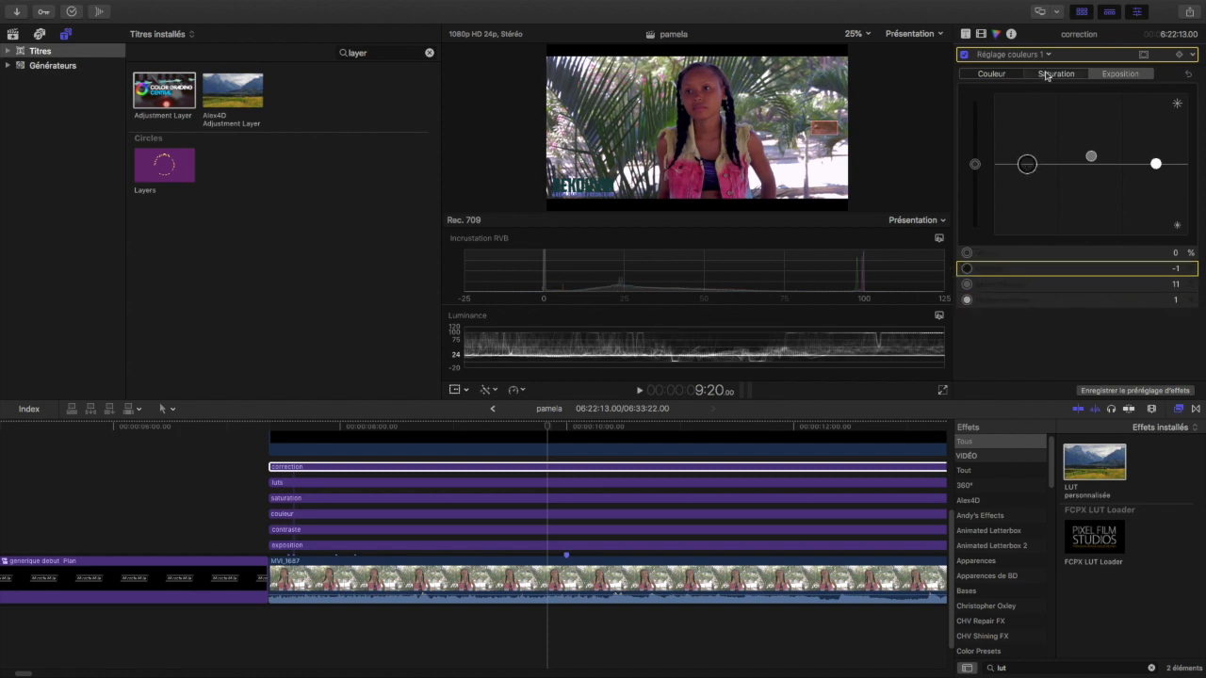
# - Refine the correction layer's saturation, setting Intermédiaires to -22 % and Hautes lumières to -37 %
pyautogui.click(1048, 74)
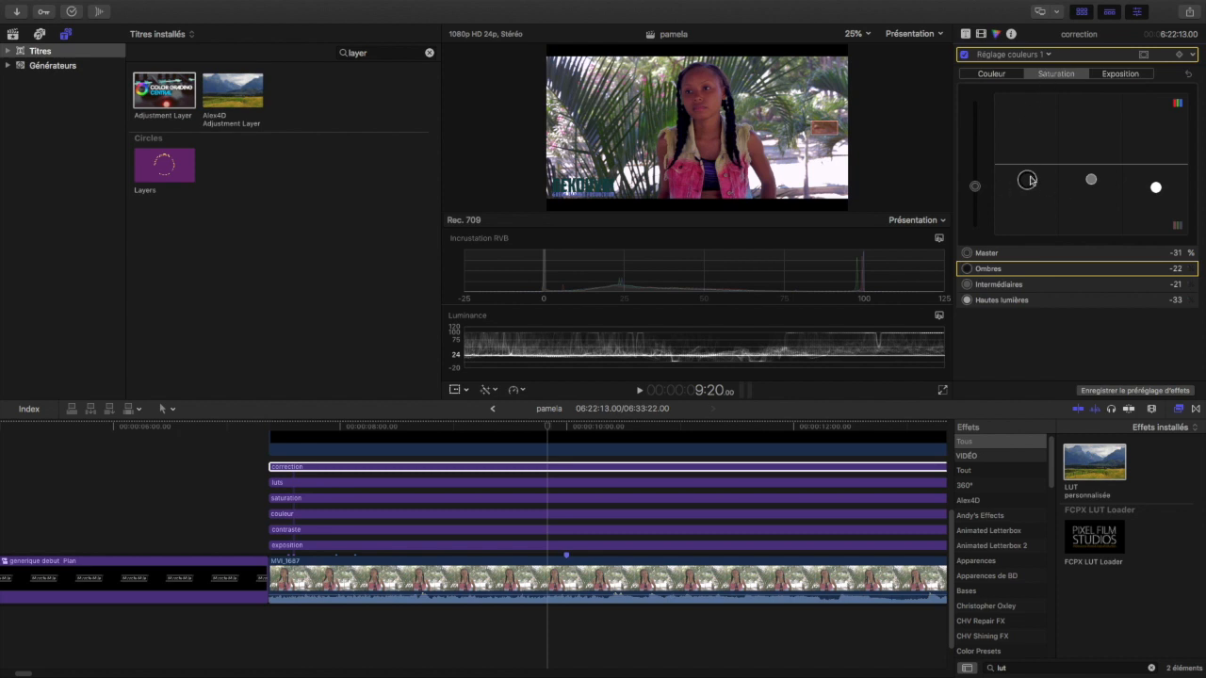
pyautogui.moveTo(1092, 180)
pyautogui.mouseDown()
pyautogui.moveTo(1157, 189)
pyautogui.moveTo(1091, 182)
pyautogui.mouseUp()
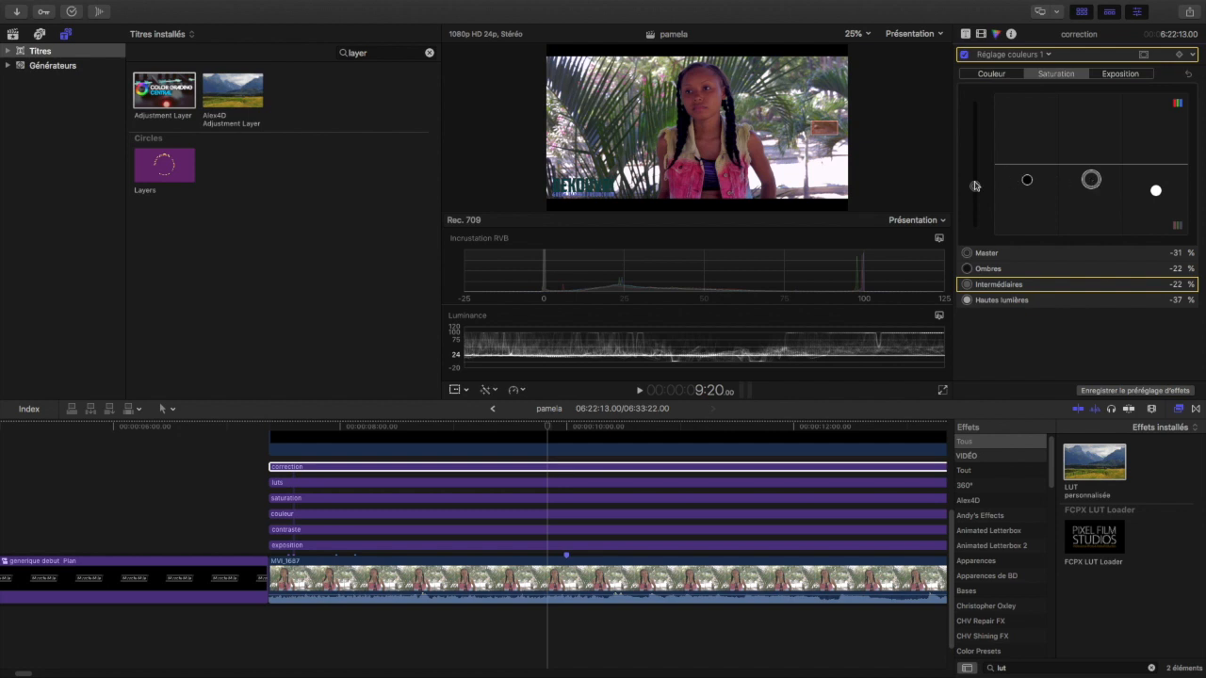
pyautogui.moveTo(975, 185); pyautogui.dragTo(1031, 165)
pyautogui.click(1091, 180)
# - Set the correction layer's colour to 103° and 1 % for Master, 177° and 5 % for Ombres, and 210° and -5 % for Intermédiaires
pyautogui.click(992, 74)
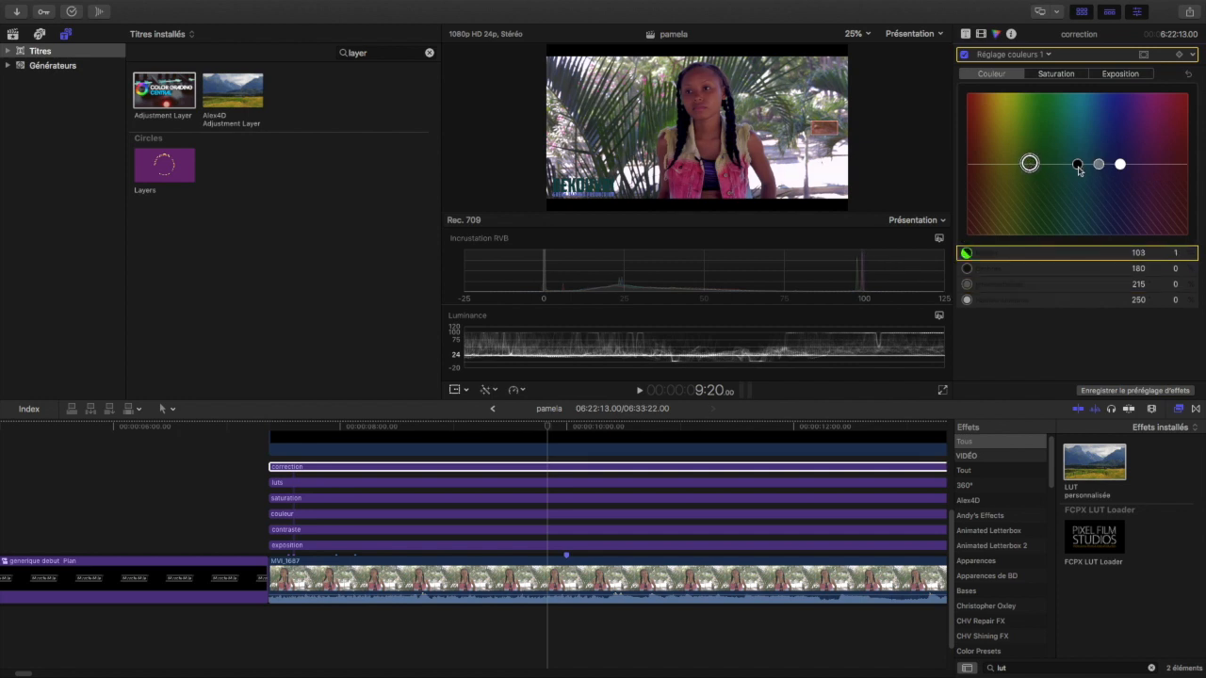
pyautogui.click(1078, 165)
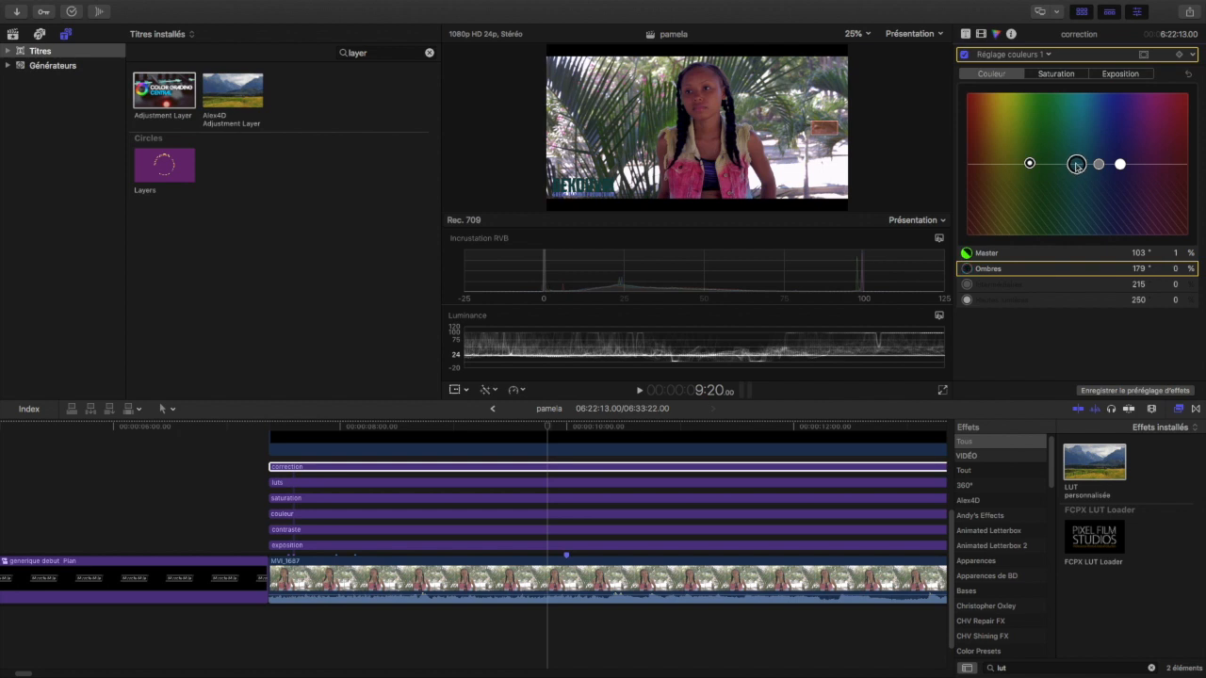
pyautogui.moveTo(1077, 167); pyautogui.dragTo(1075, 160)
pyautogui.click(1097, 166)
pyautogui.moveTo(1098, 167); pyautogui.dragTo(1095, 171)
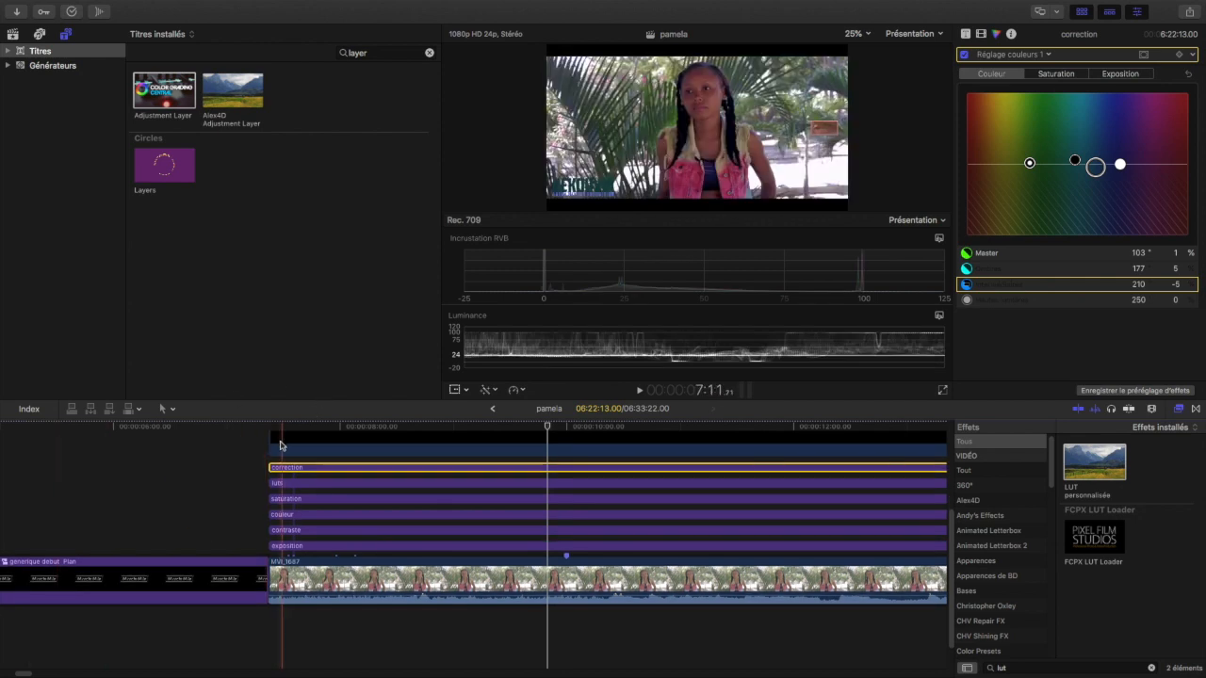
# - Place the playhead just after the start of the MVI_1687 interview clip
pyautogui.scroll(2, 280, 453)
pyautogui.scroll(6, 275, 442)
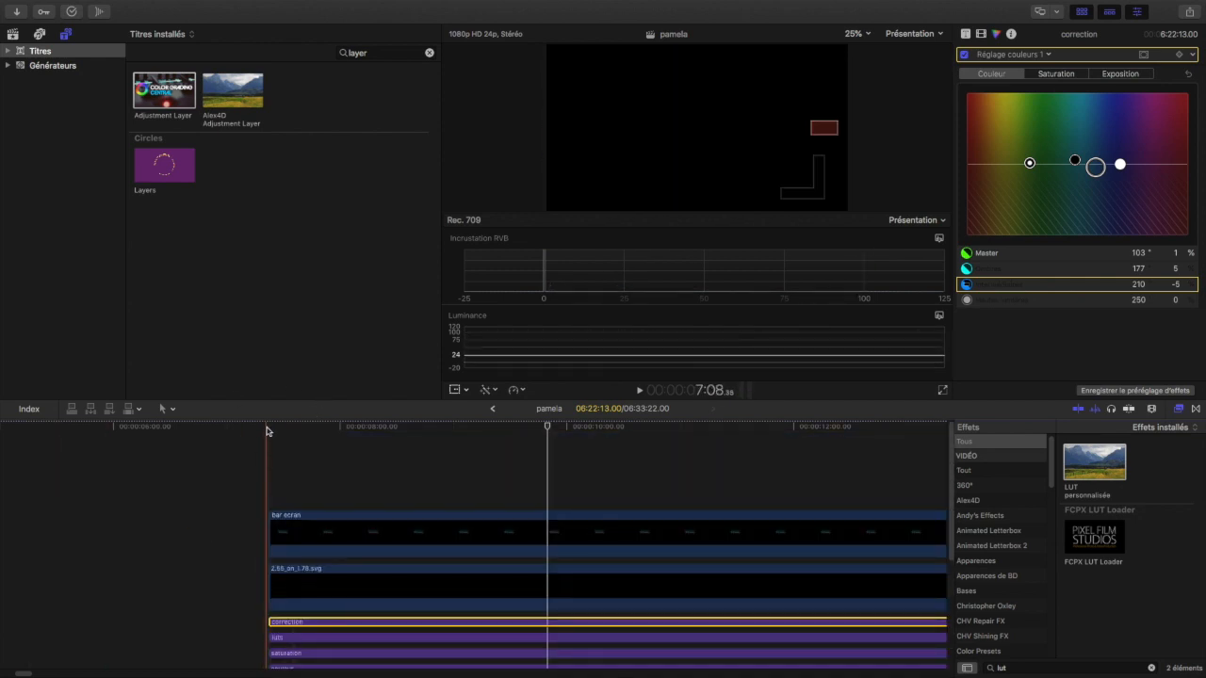
pyautogui.click(268, 428)
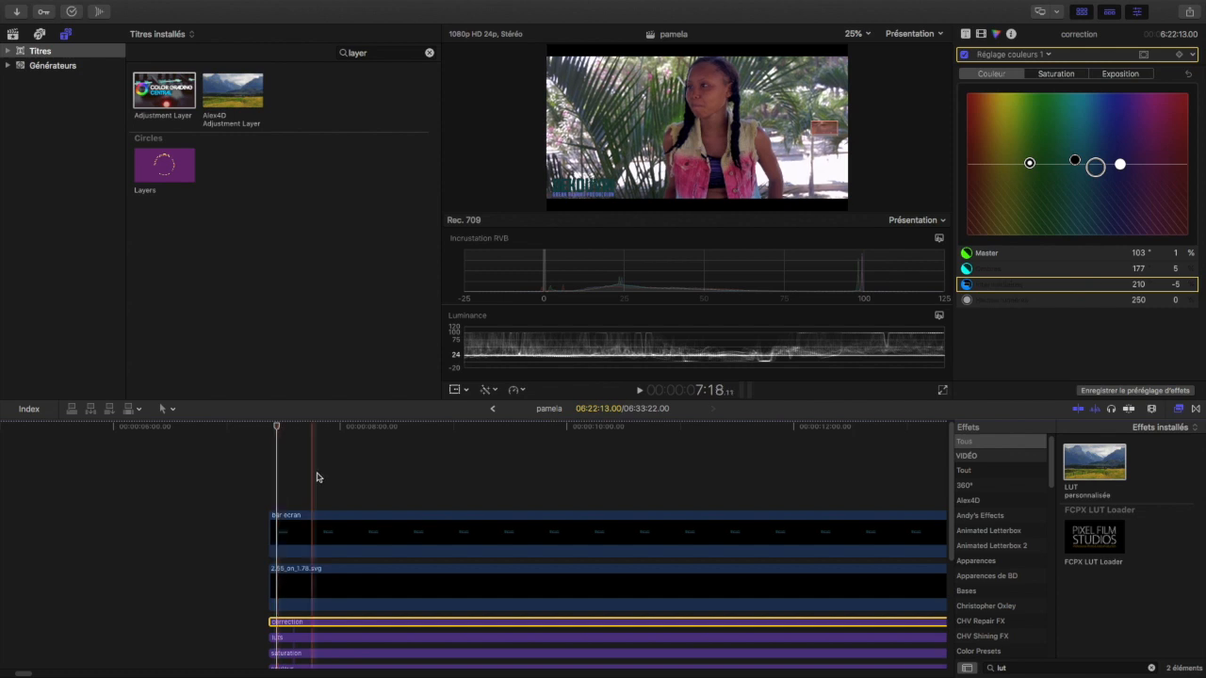
# - Disable all six adjustment layers from correction to exposition together and view the ungraded interview full screen
pyautogui.scroll(-4, 313, 476)
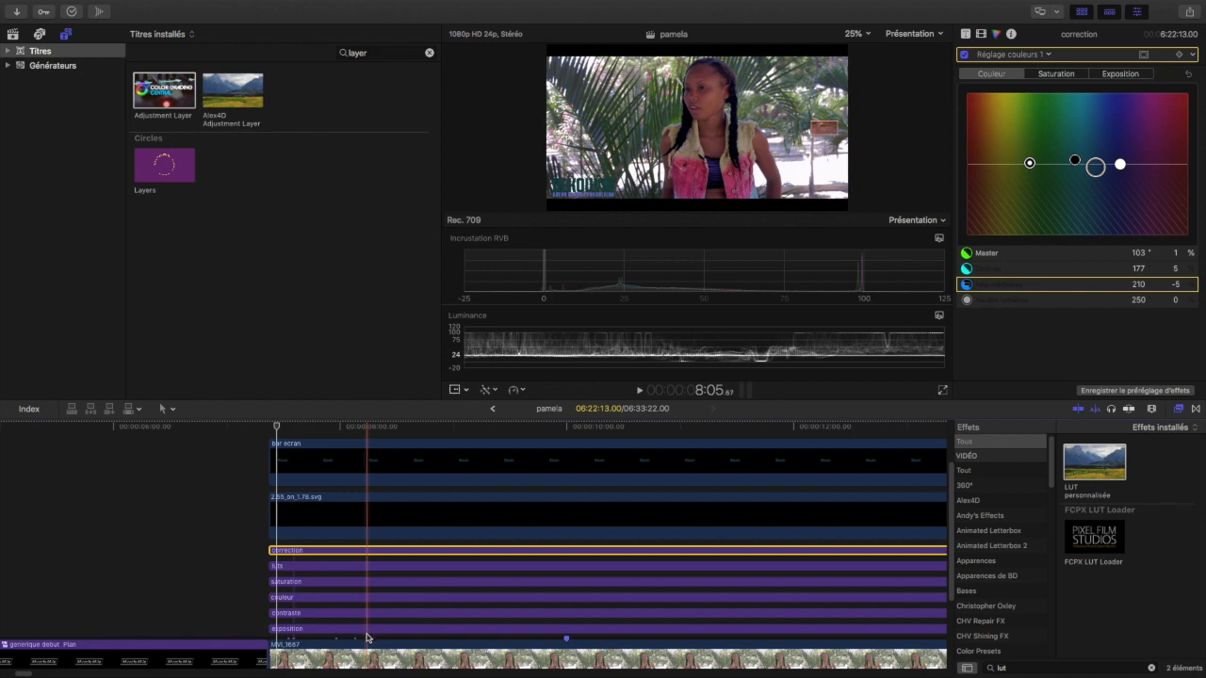
pyautogui.scroll(-2, 340, 514)
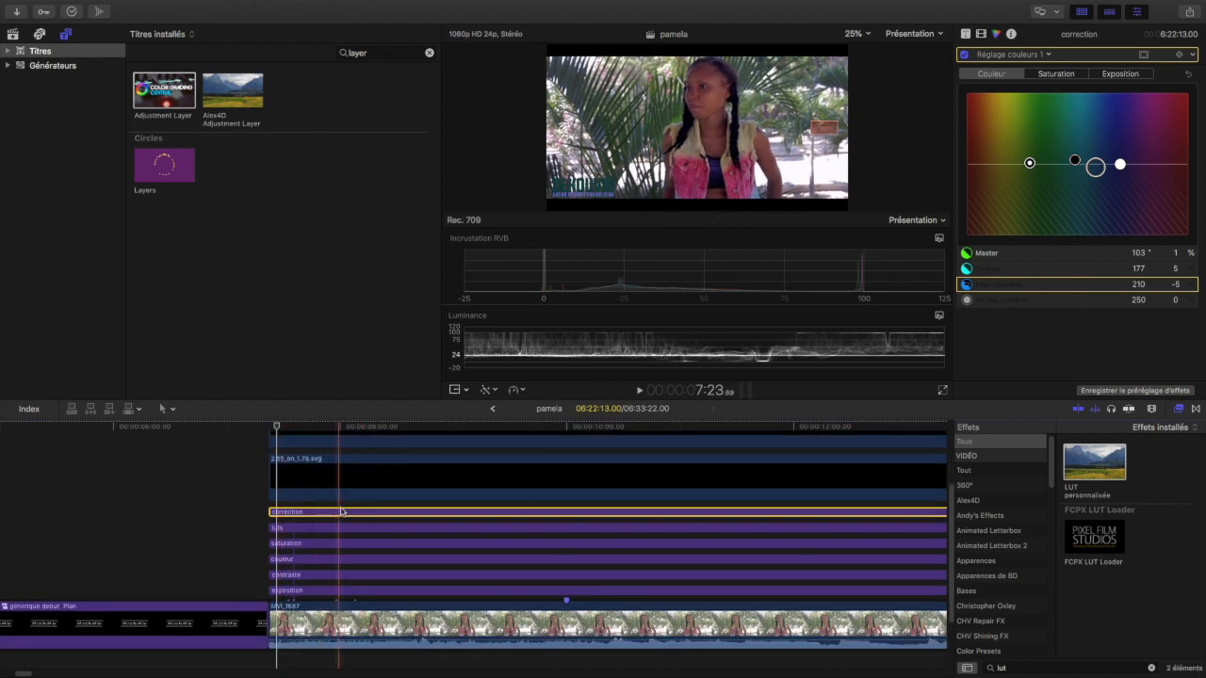
pyautogui.scroll(-3, 330, 515)
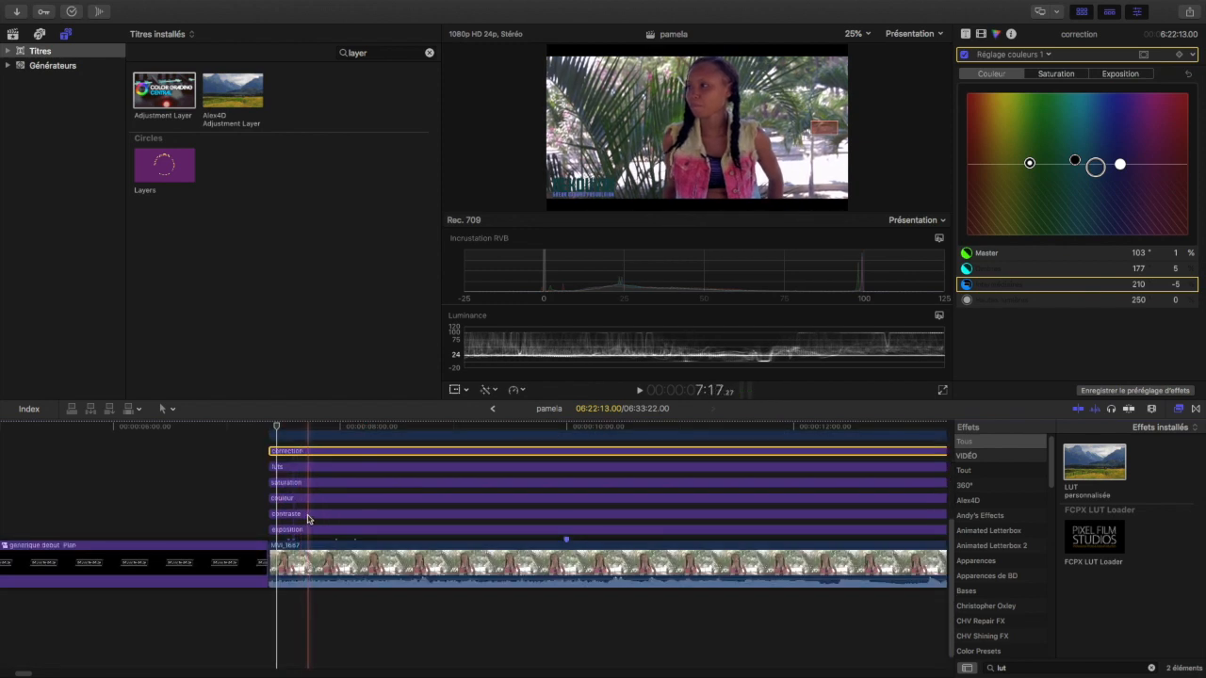
pyautogui.click(269, 453)
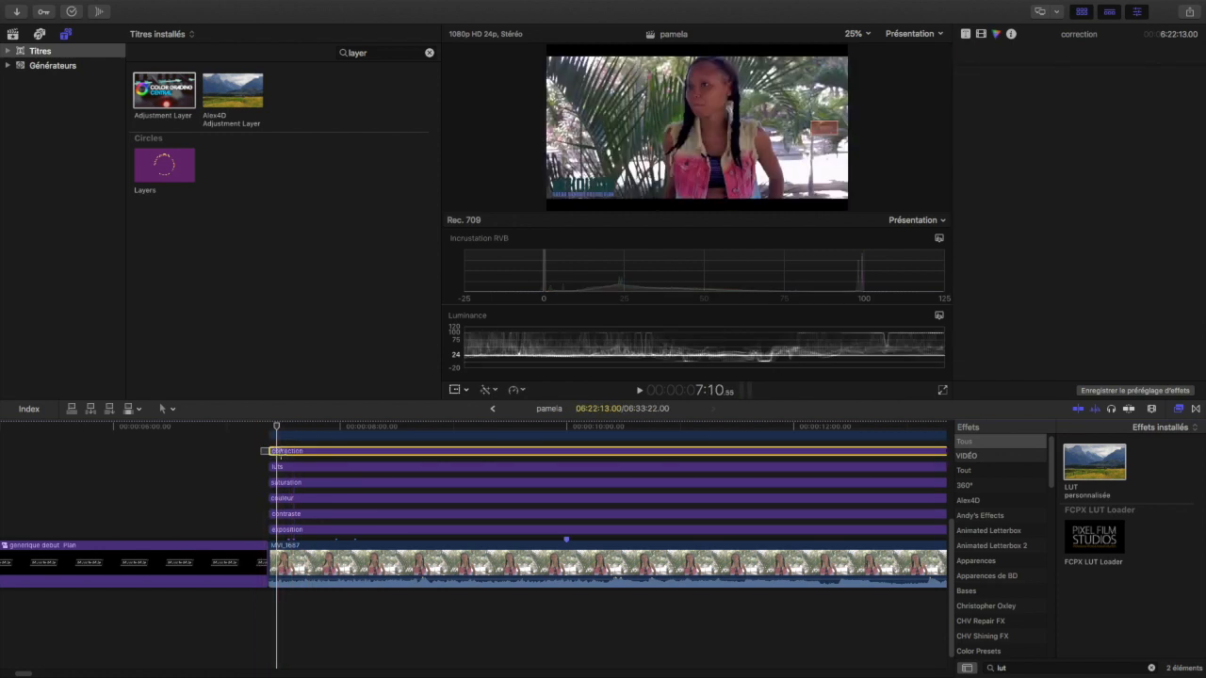
pyautogui.moveTo(271, 441); pyautogui.dragTo(345, 533)
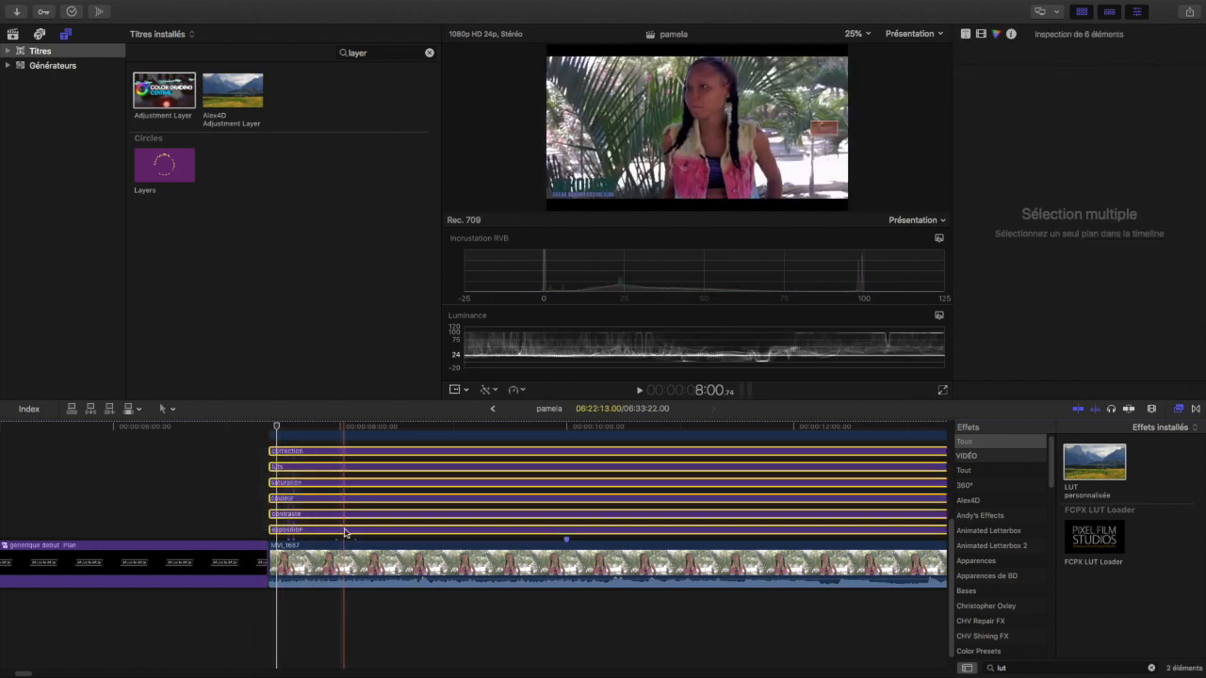
pyautogui.press('v')
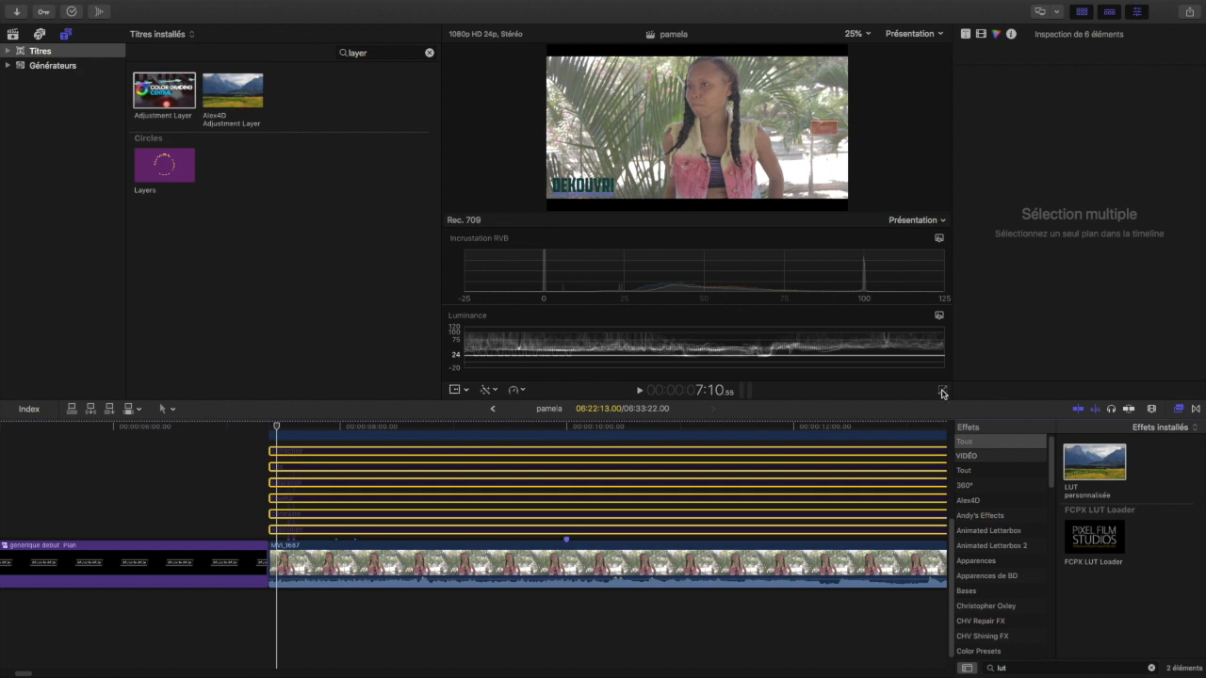
pyautogui.click(944, 393)
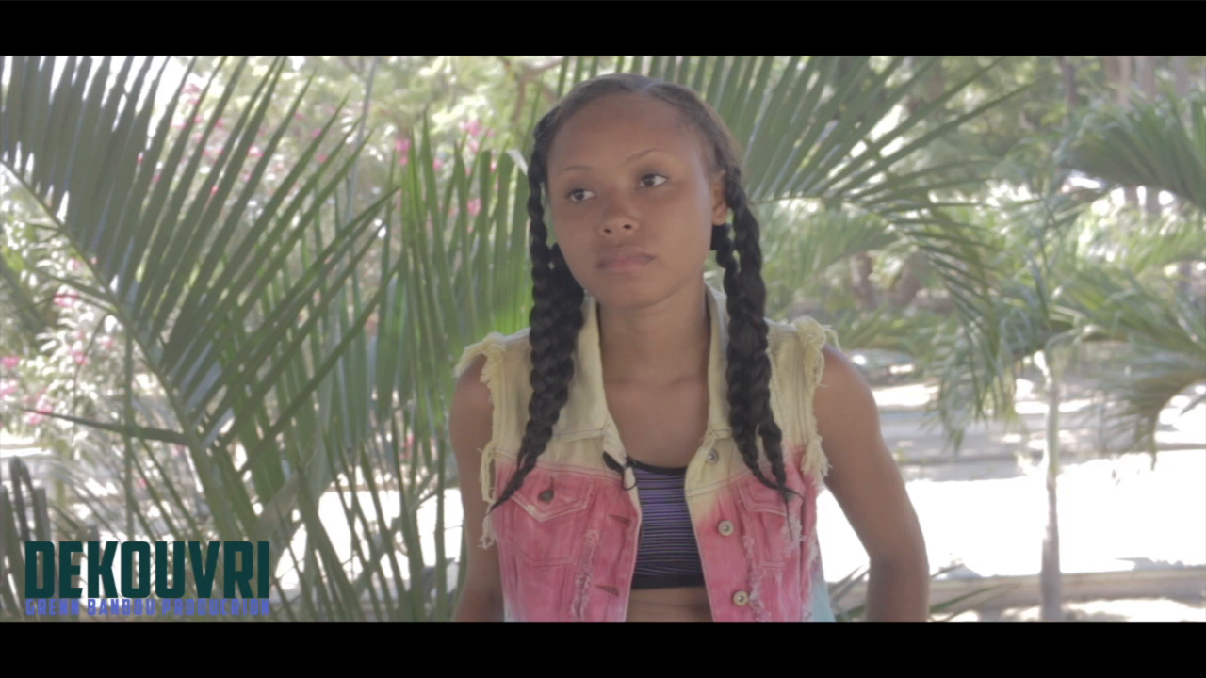
# - Re-enable all six adjustment layers and play the graded interview full screen for comparison with the ungraded version
pyautogui.press('Escape')
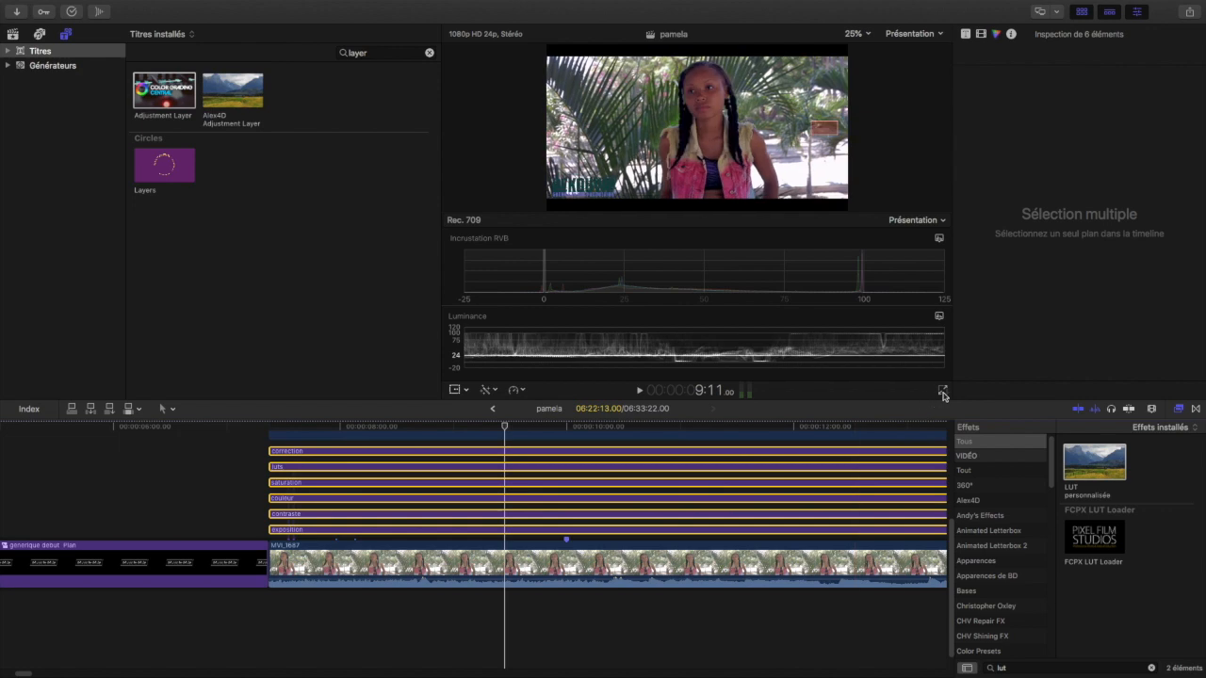
pyautogui.click(943, 392)
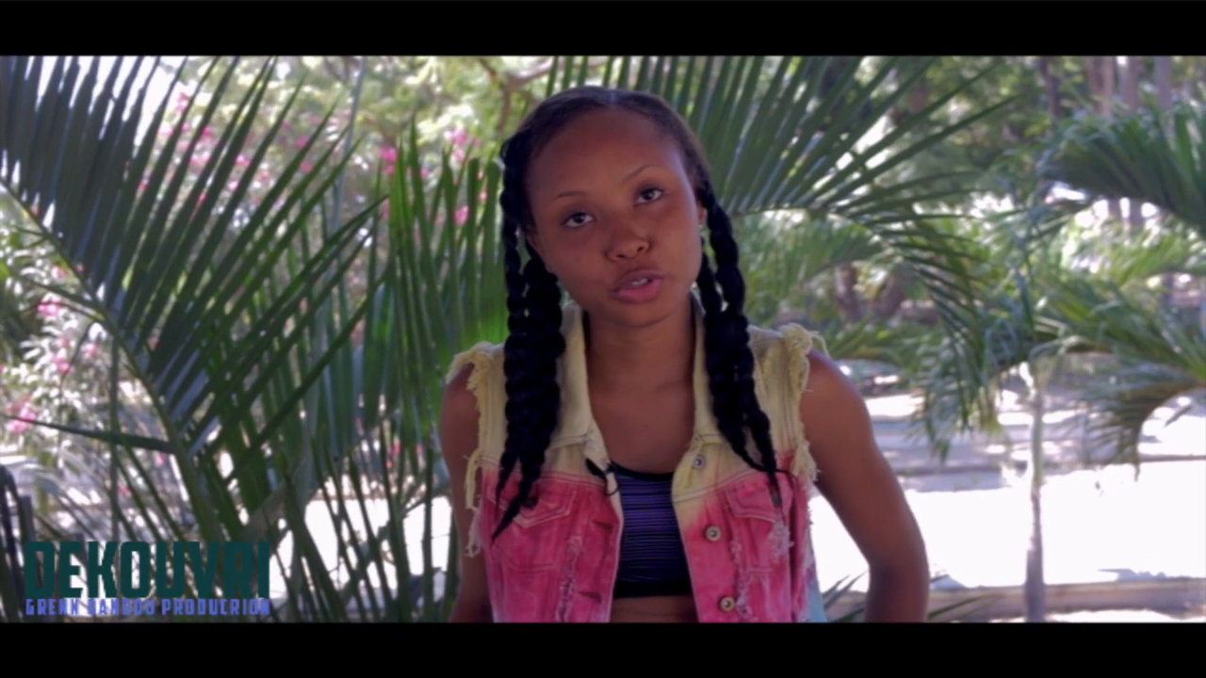
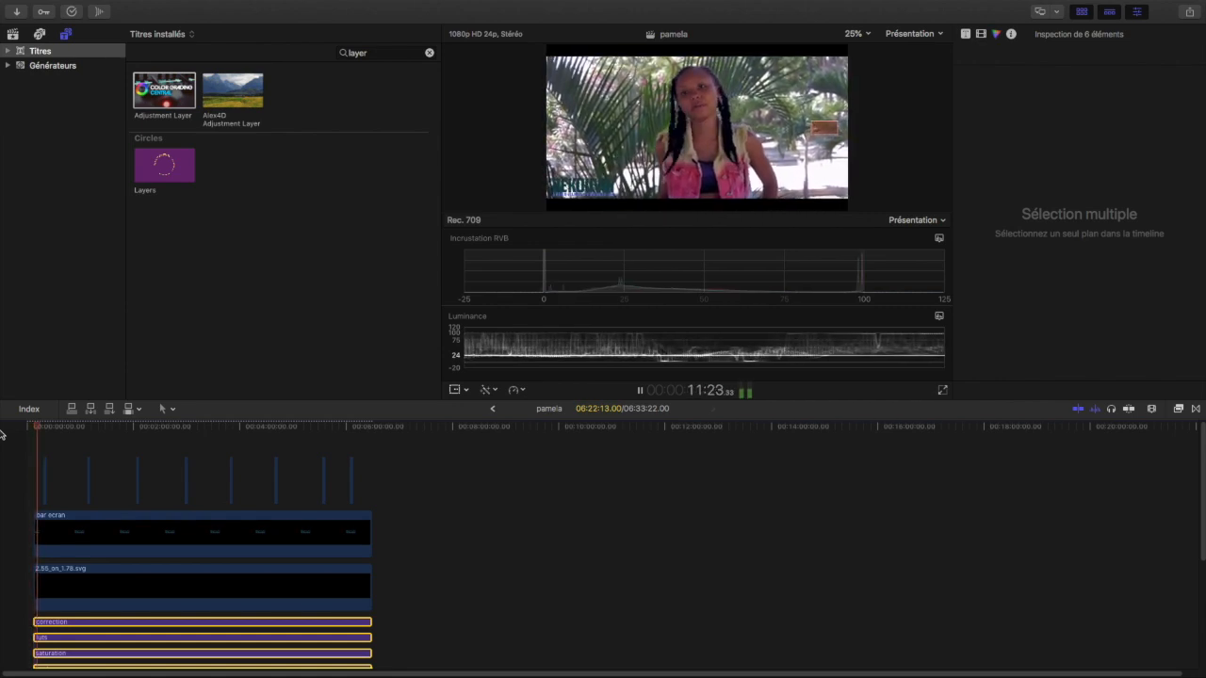
pyautogui.press('space')
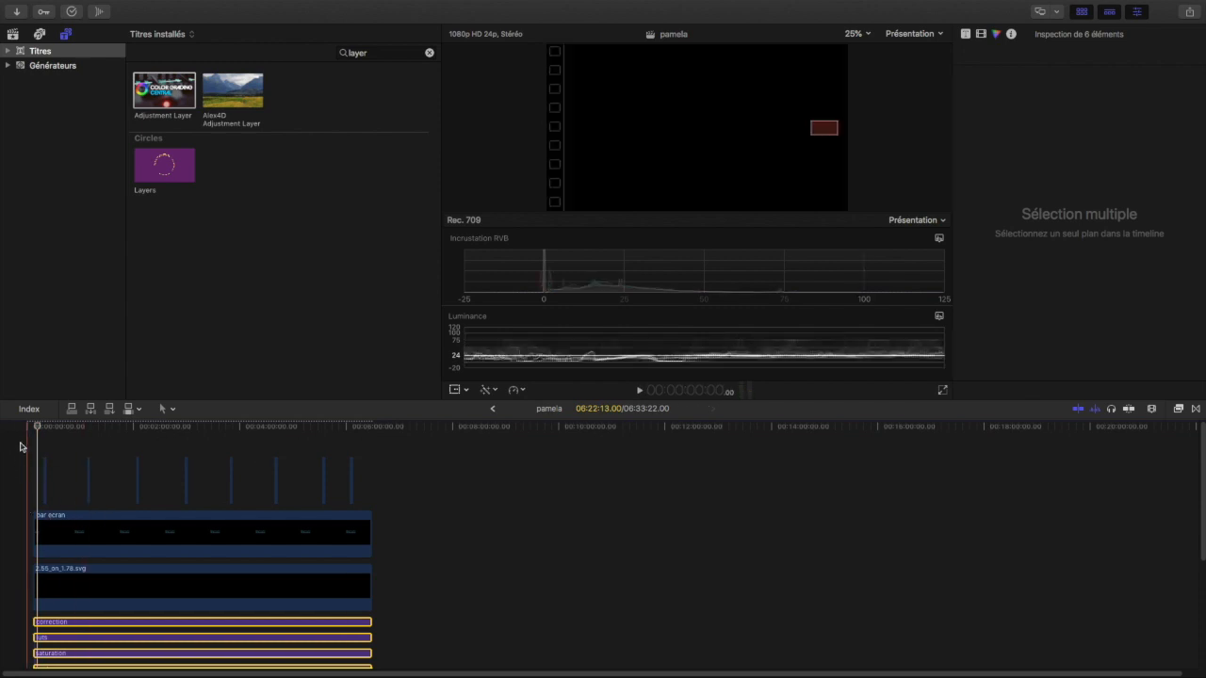
# - Place the playhead at the end of the last MVI_1687 interview clip, just before the bar ecran clip
pyautogui.click(118, 429)
pyautogui.moveTo(157, 461); pyautogui.dragTo(373, 512)
pyautogui.scroll(-5, 373, 511)
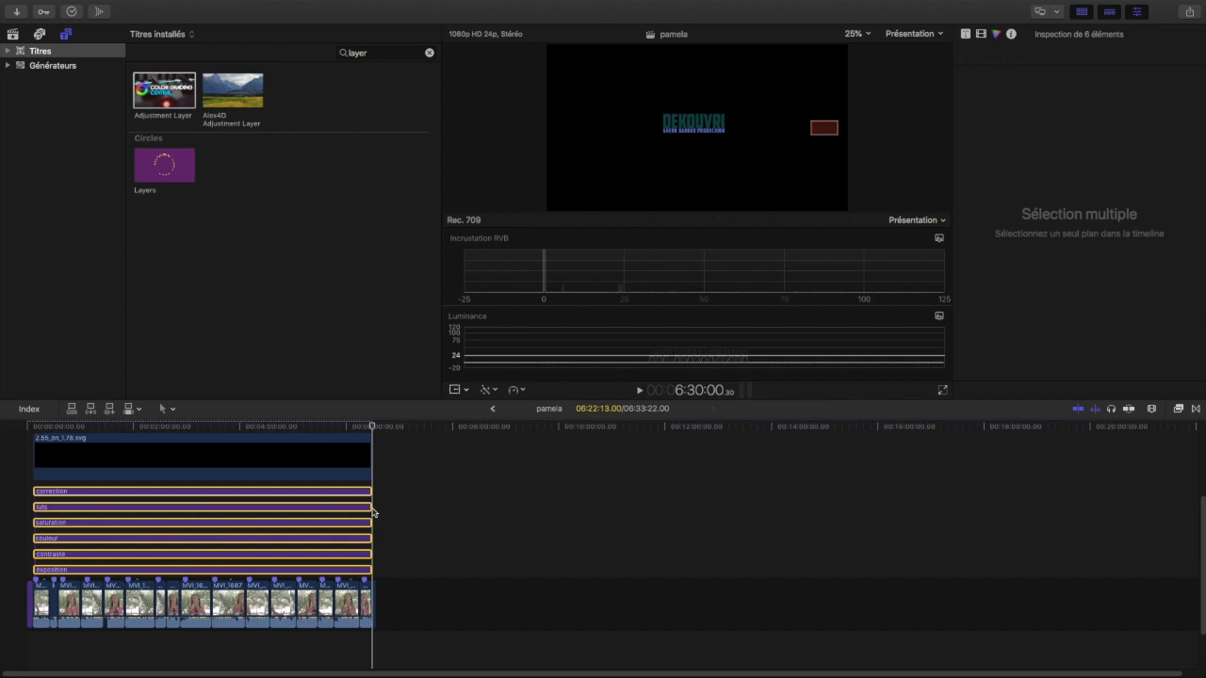
pyautogui.scroll(6, 373, 509)
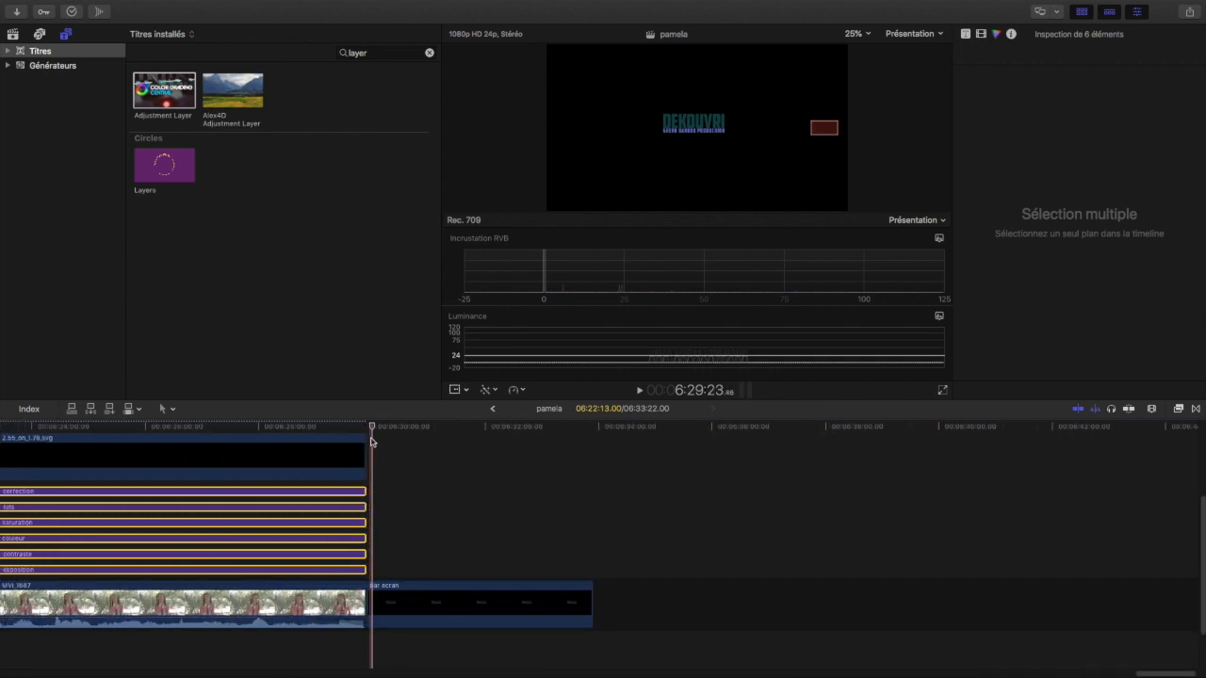
pyautogui.click(367, 429)
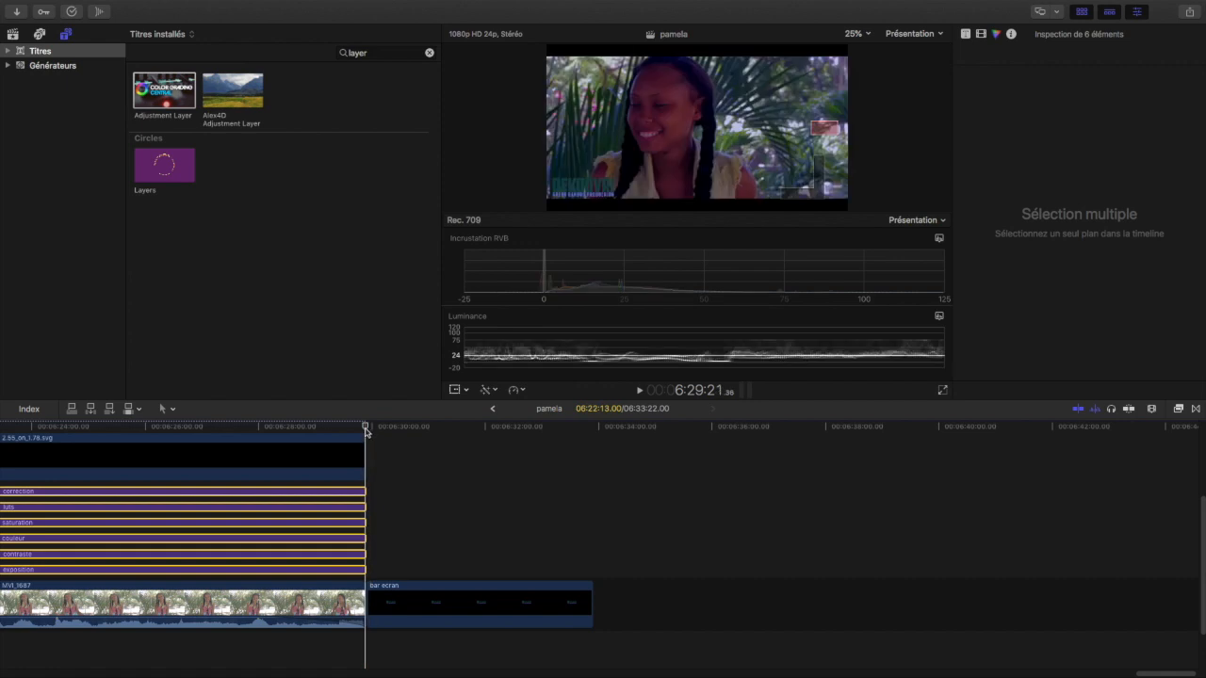
# - Import the video partage rezo .mov from the Bureau folder into the current event
pyautogui.press('super+i')
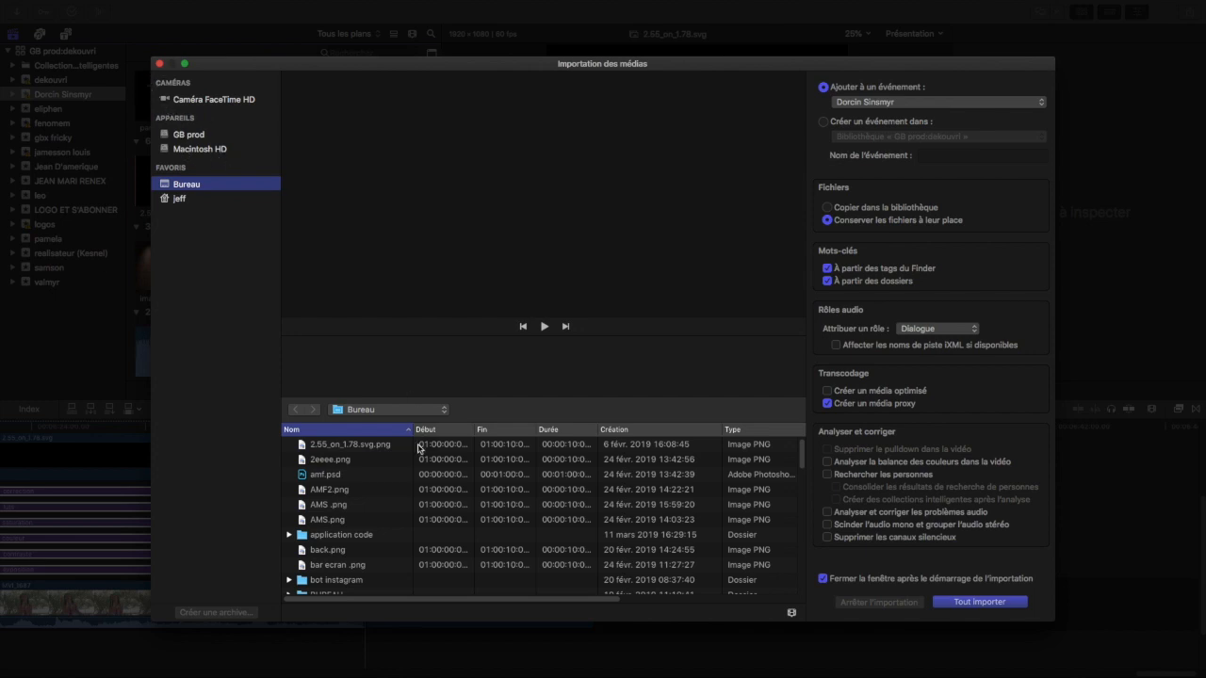
pyautogui.scroll(-5, 405, 541)
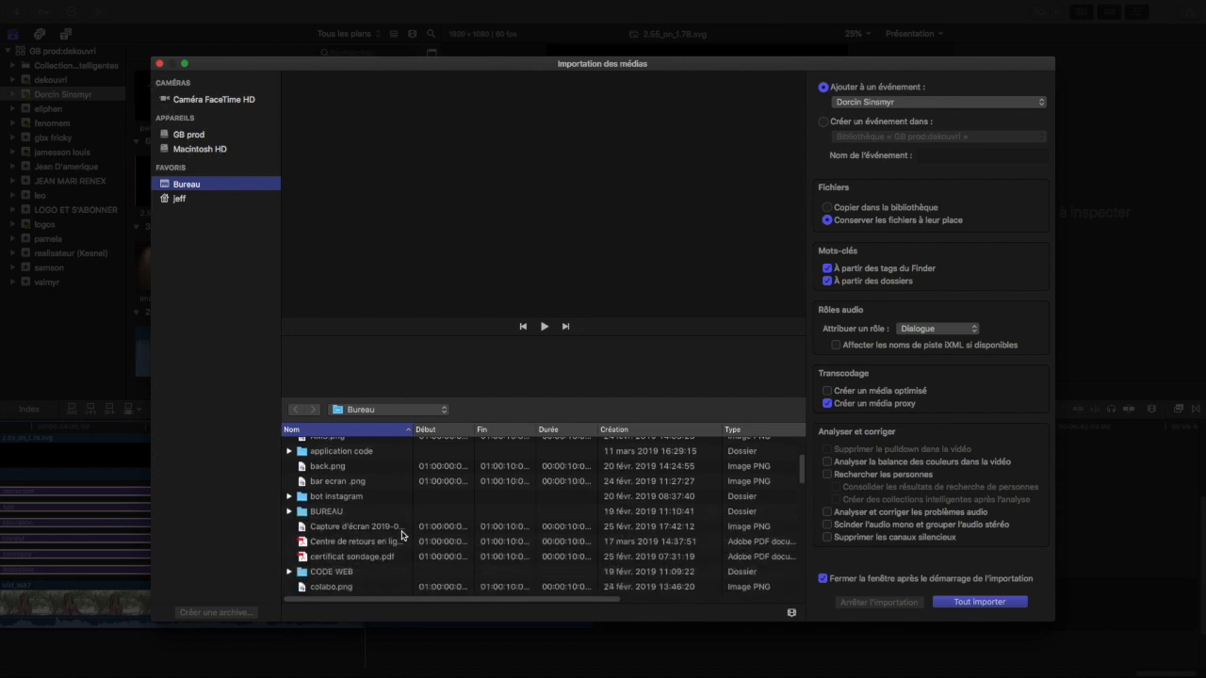
pyautogui.scroll(-10, 401, 535)
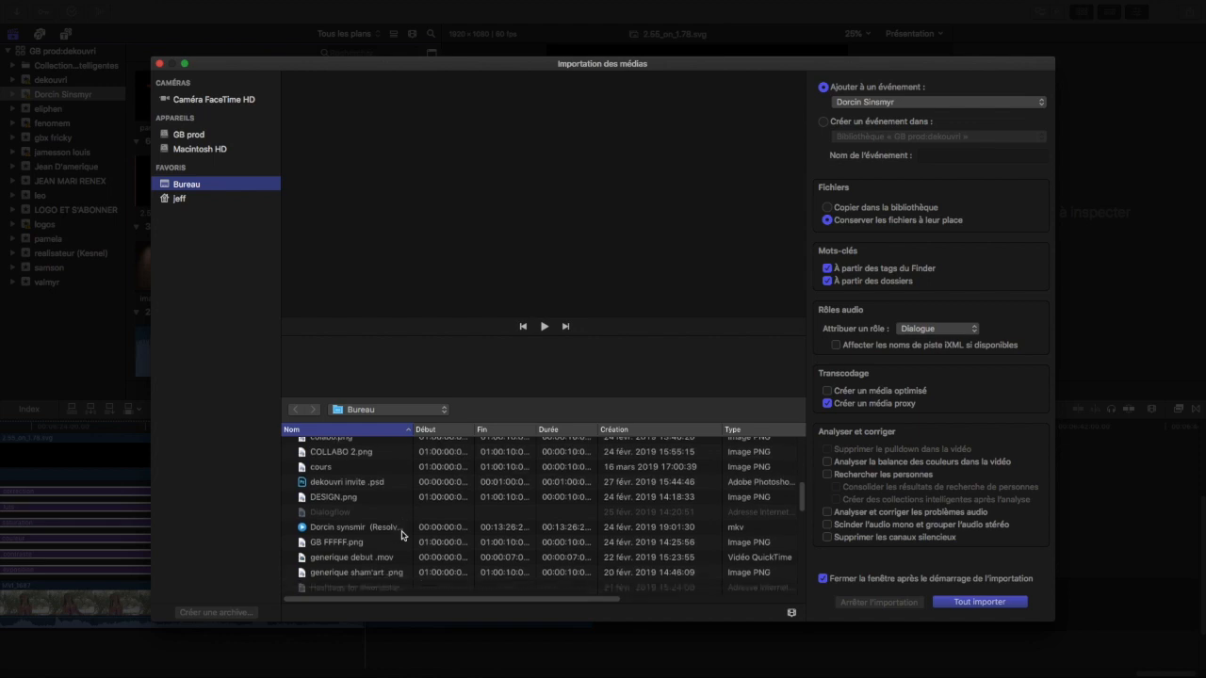
pyautogui.scroll(-10, 401, 536)
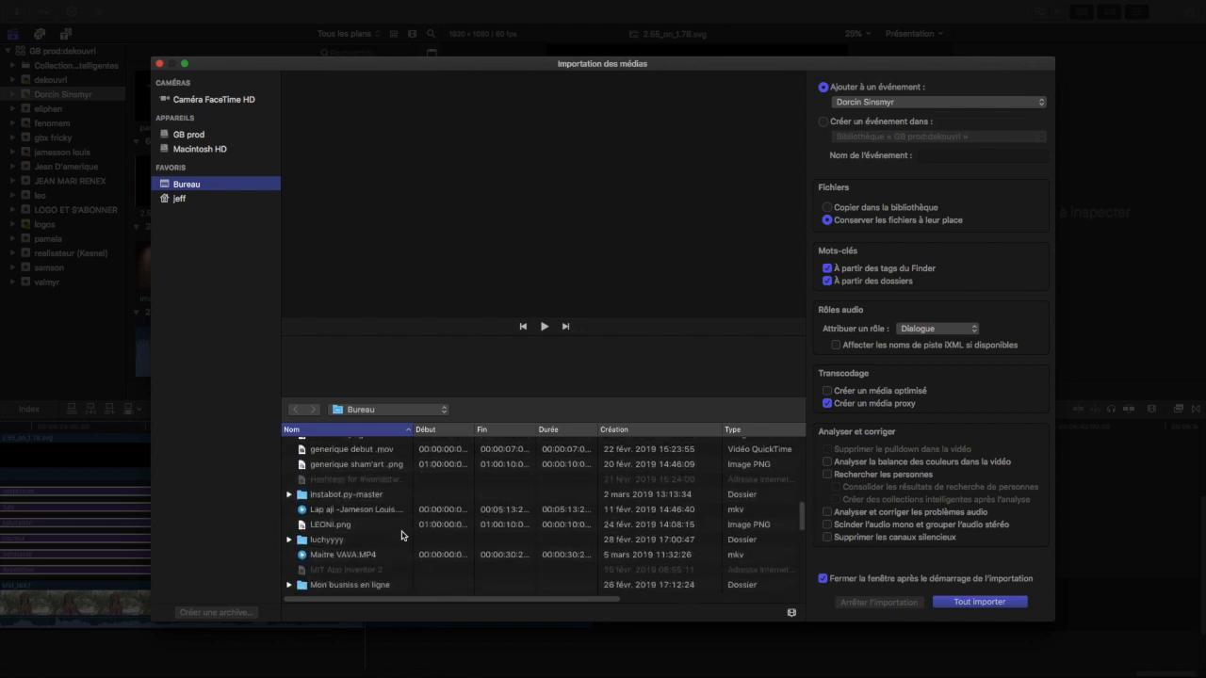
pyautogui.scroll(-1, 401, 535)
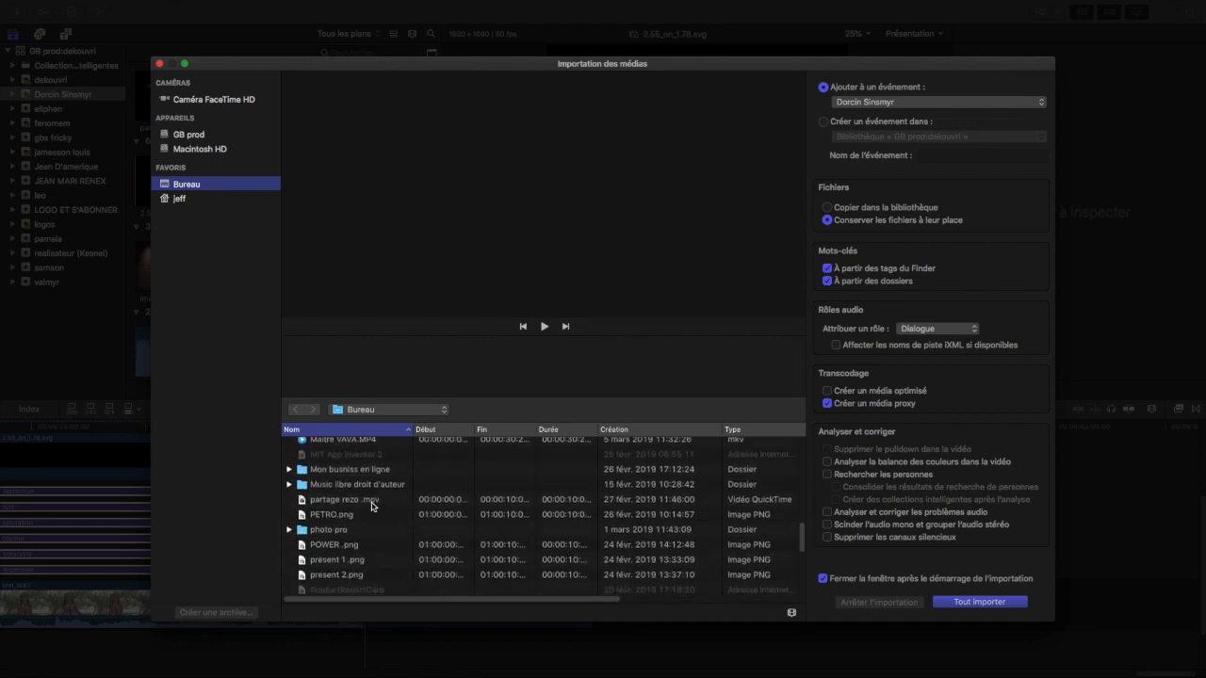
pyautogui.click(371, 503)
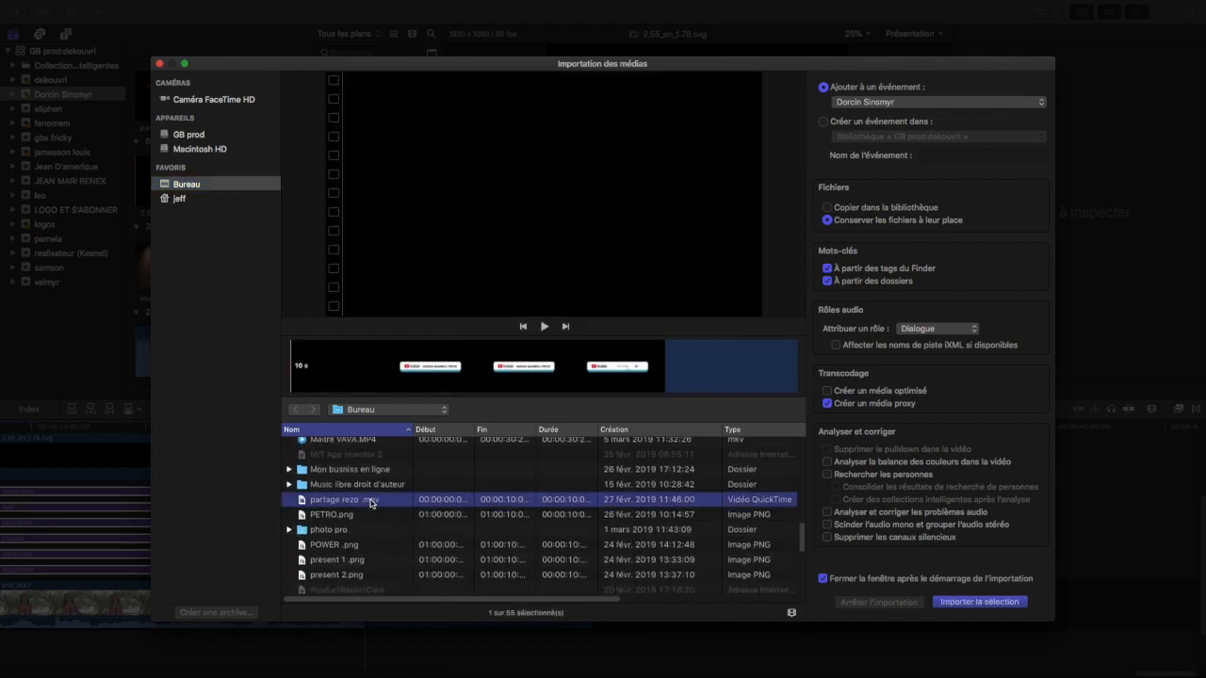
pyautogui.click(977, 606)
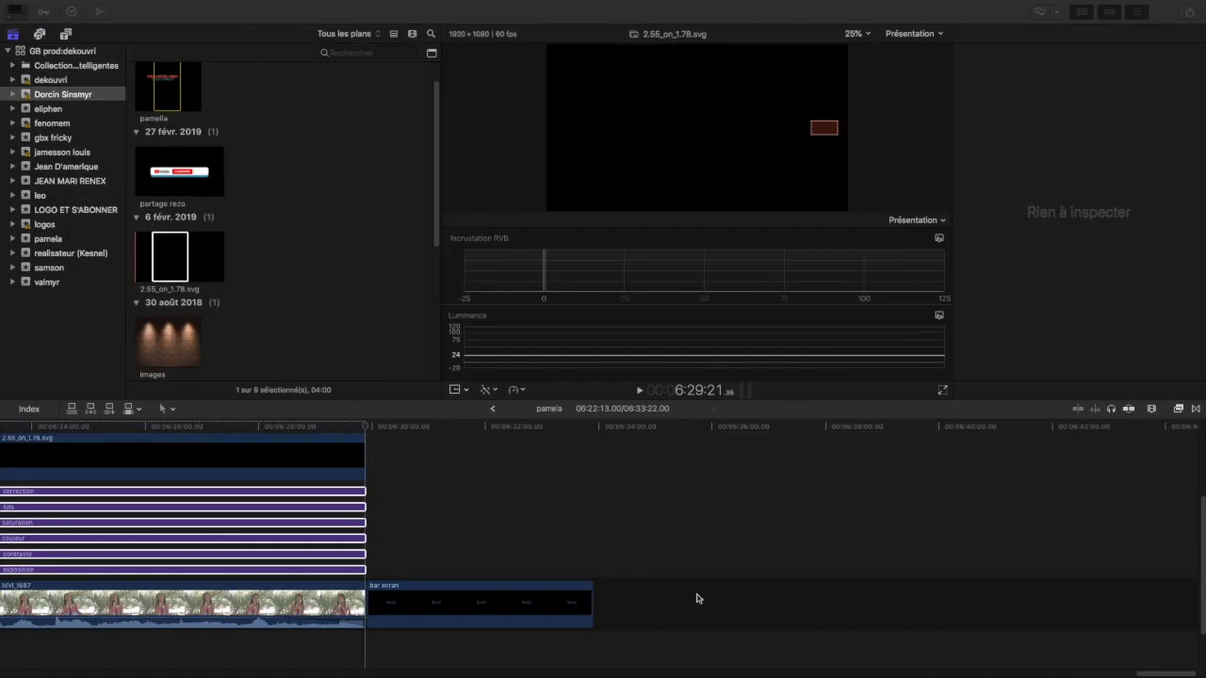
# - Insert the partage rezo clip in the main storyline between the last interview clip and the bar ecran clip
pyautogui.moveTo(179, 180); pyautogui.dragTo(460, 554)
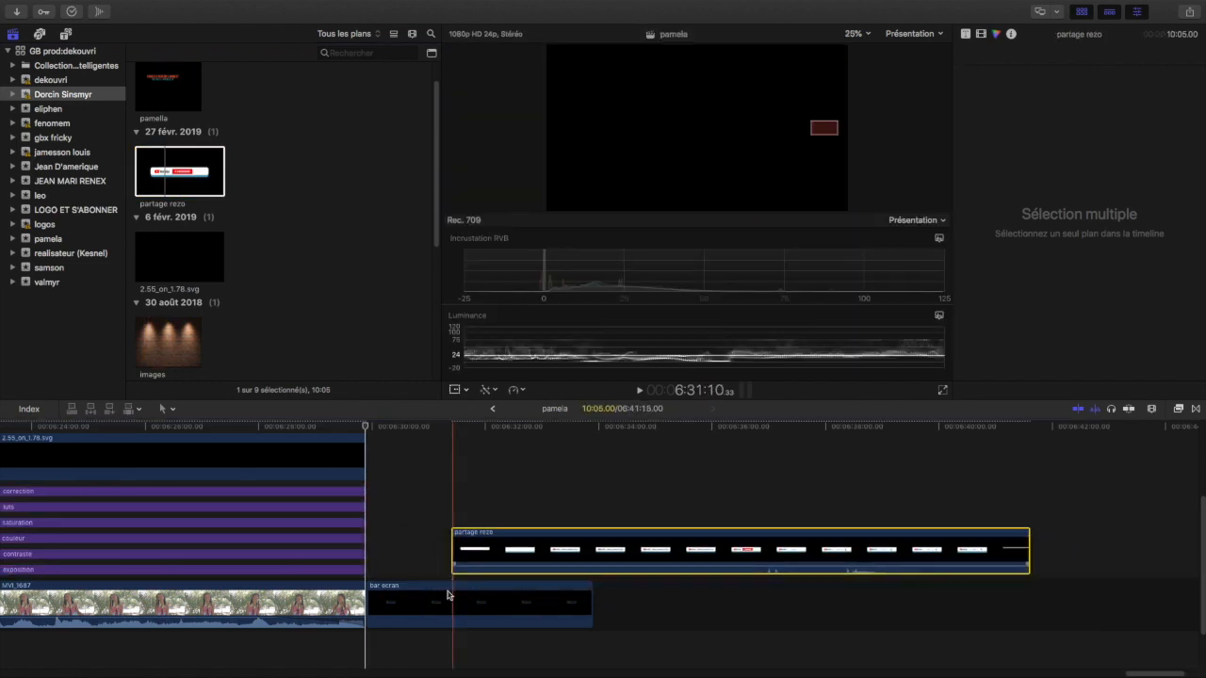
pyautogui.click(517, 593)
pyautogui.moveTo(516, 592)
pyautogui.mouseDown()
pyautogui.moveTo(533, 603)
pyautogui.moveTo(513, 592)
pyautogui.mouseUp()
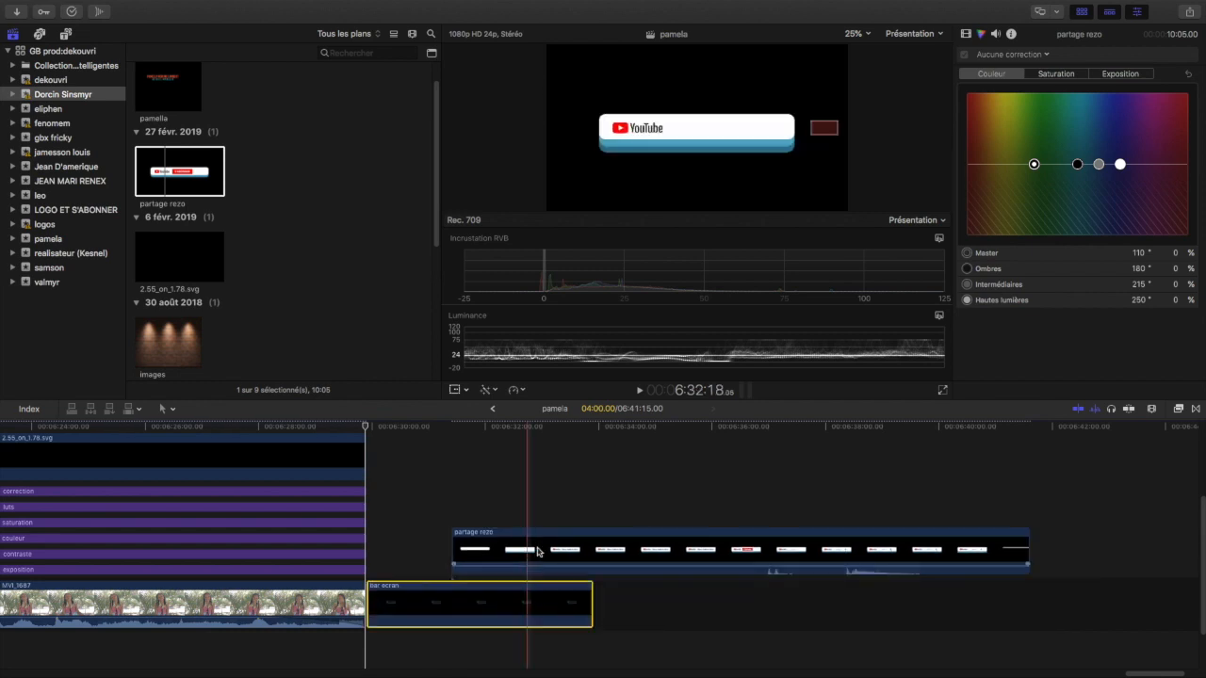
pyautogui.moveTo(536, 528); pyautogui.dragTo(459, 601)
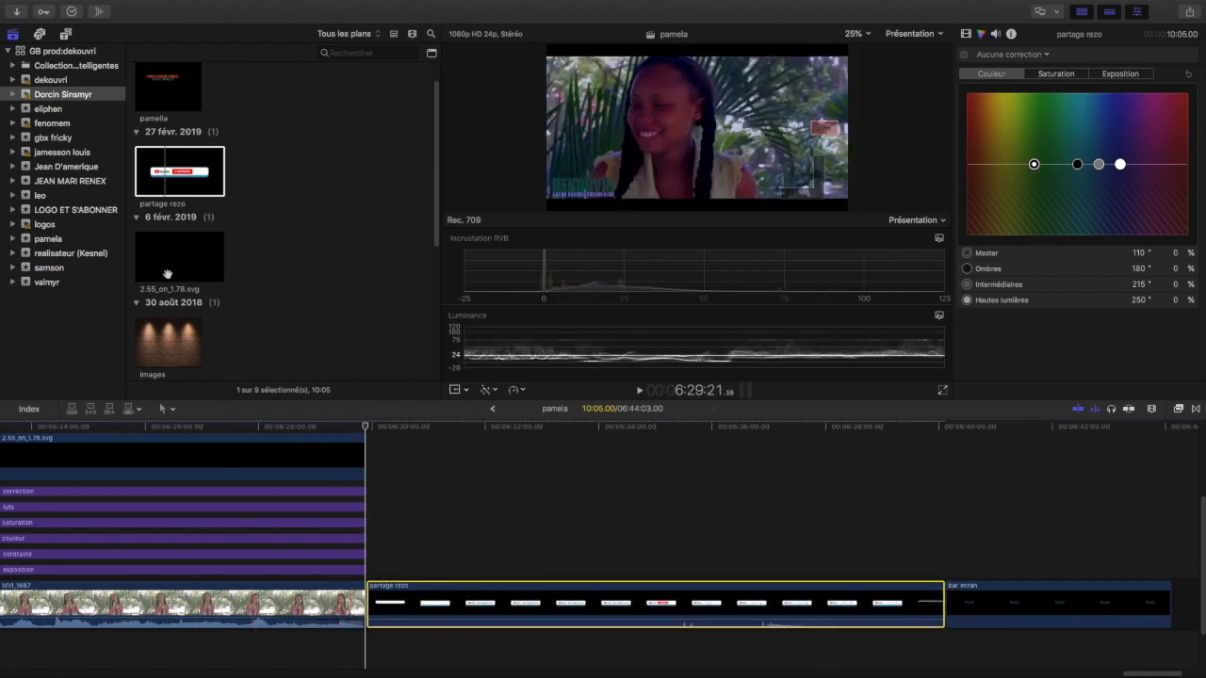
# - Look through the current event's clips for the opening title, entering "d" as the search text
pyautogui.scroll(-5, 175, 262)
pyautogui.scroll(-2, 176, 266)
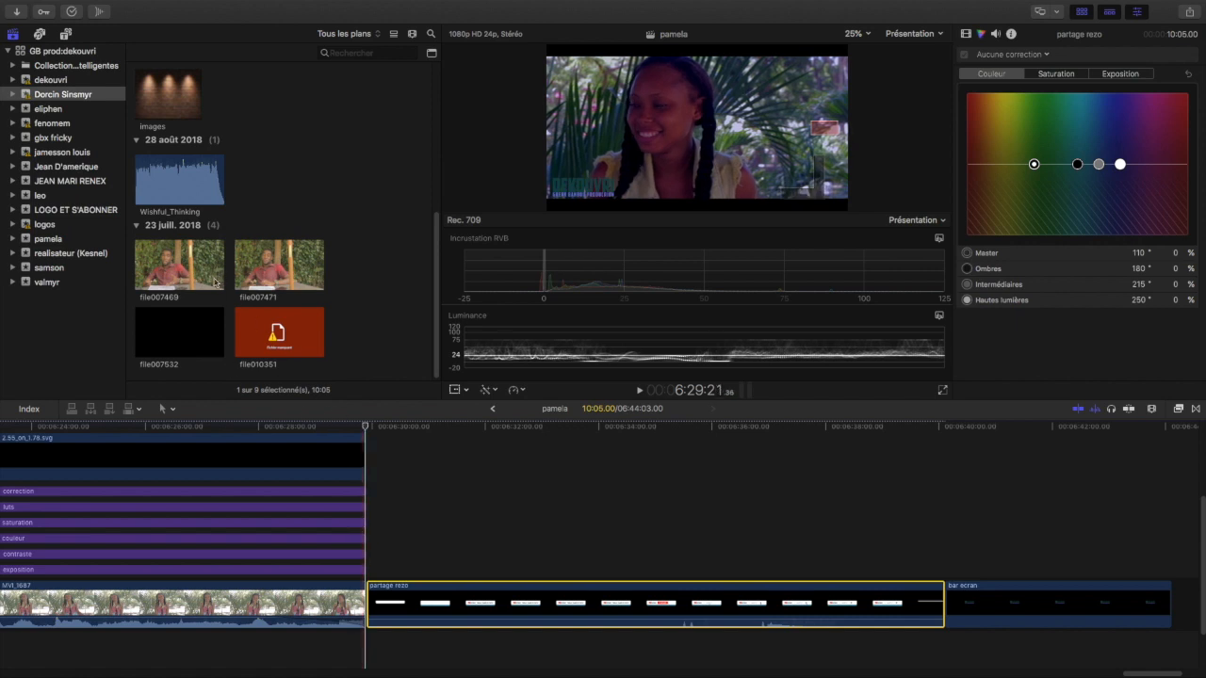
pyautogui.scroll(10, 183, 281)
pyautogui.click(340, 54)
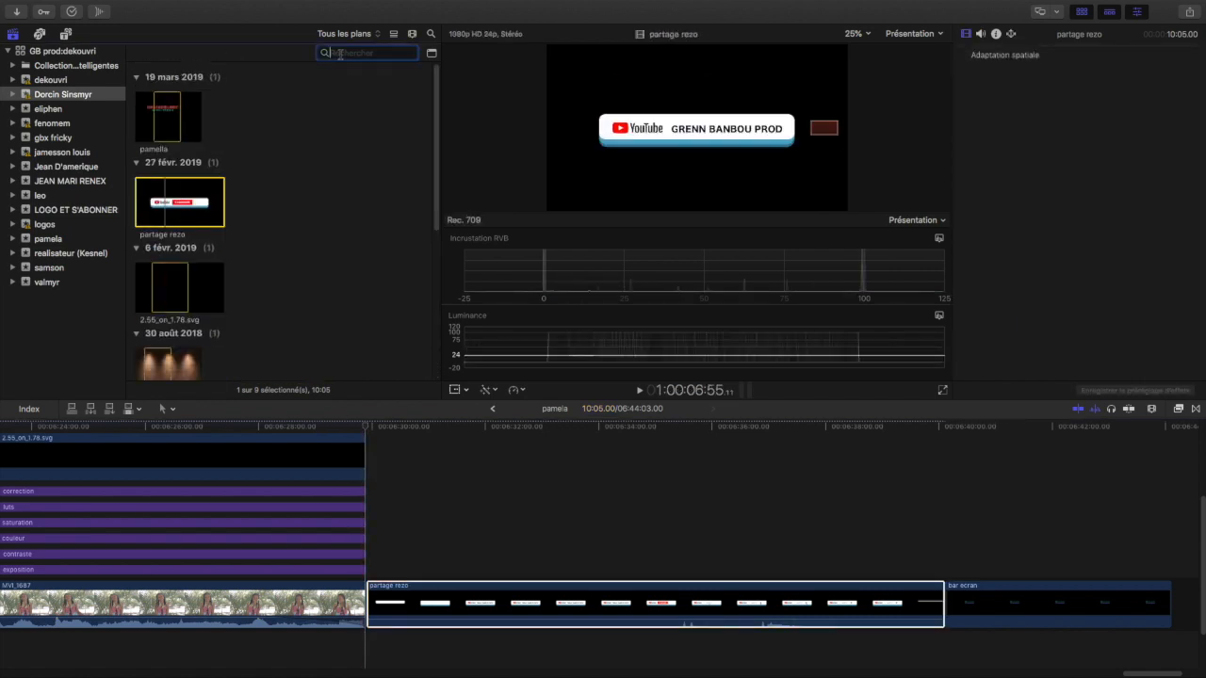
pyautogui.write('c')
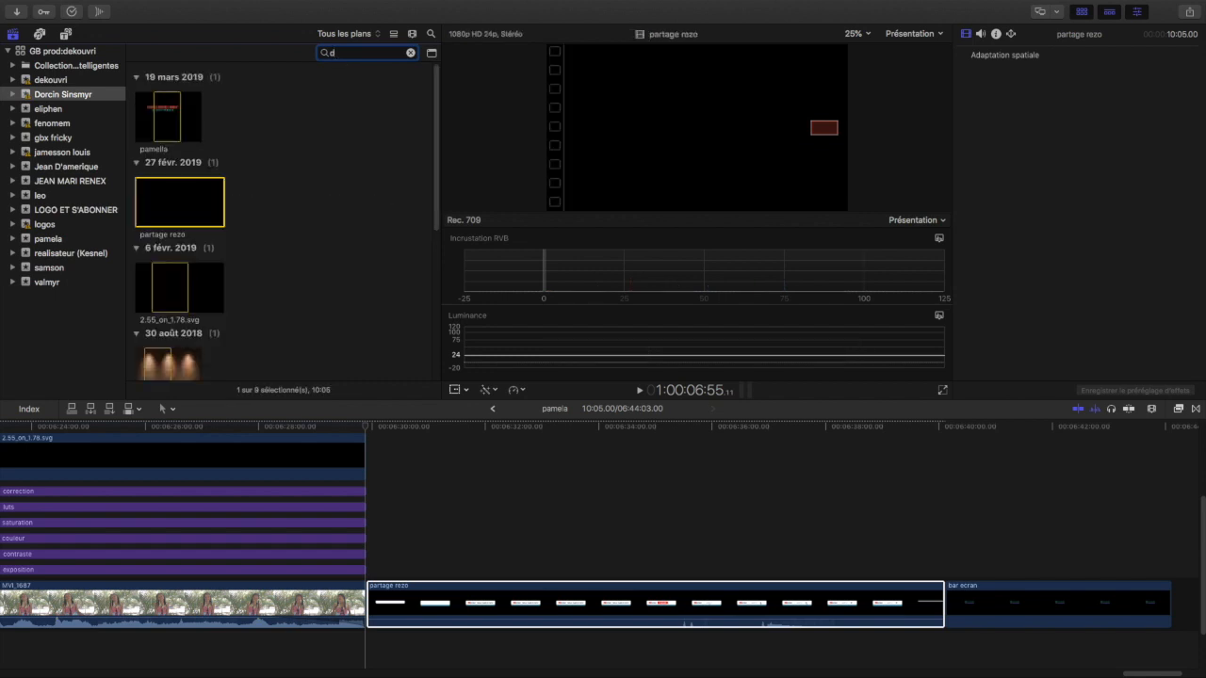
pyautogui.scroll(-5, 201, 217)
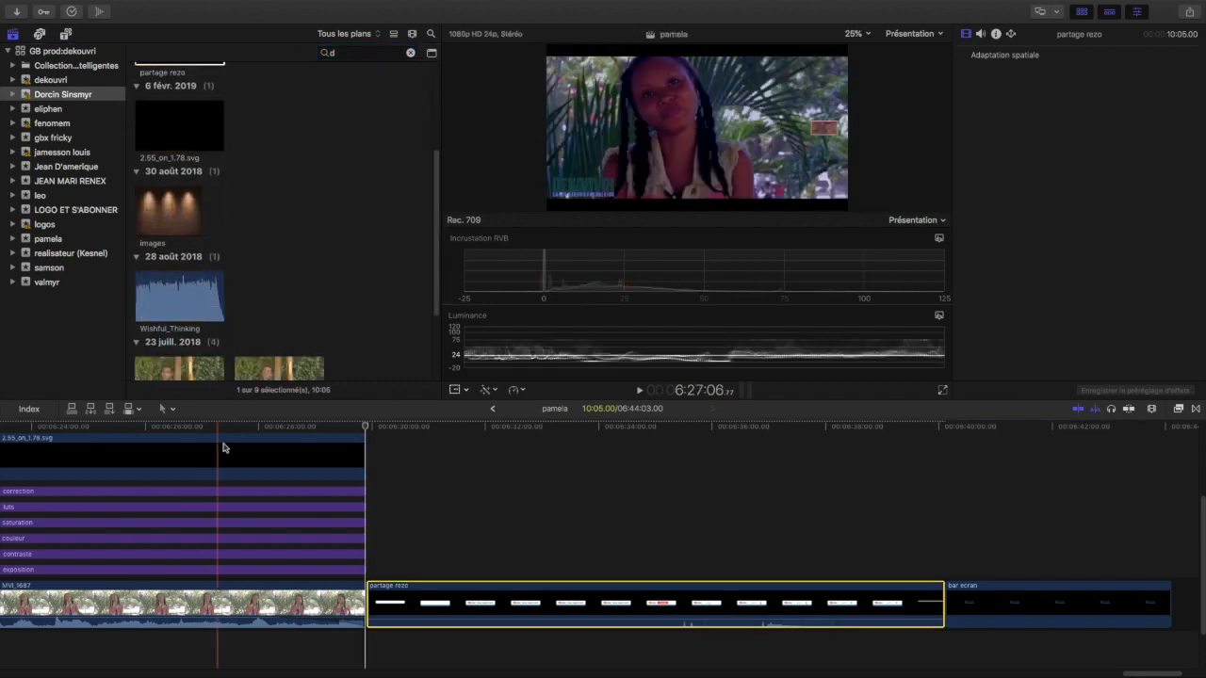
pyautogui.scroll(-4, 164, 356)
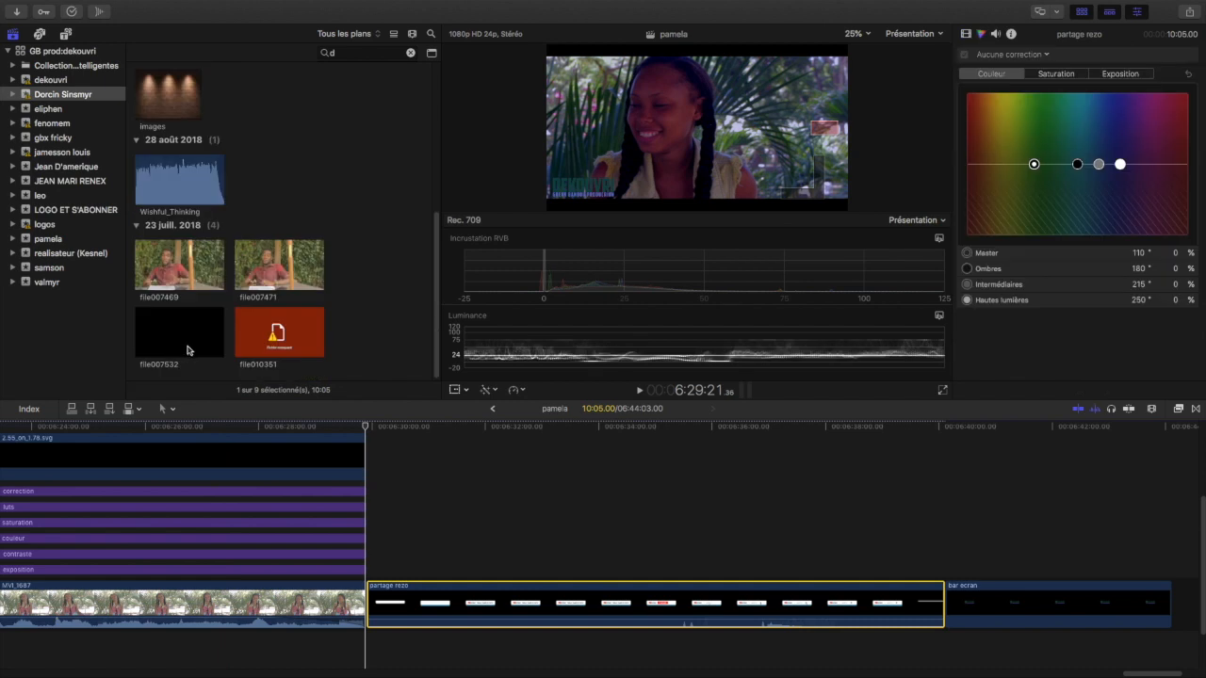
# - Search the whole GB prod:dekouvri library for "de", insert generique debut Plan before the partage rezo clip, and place the playhead at its end
pyautogui.click(379, 466)
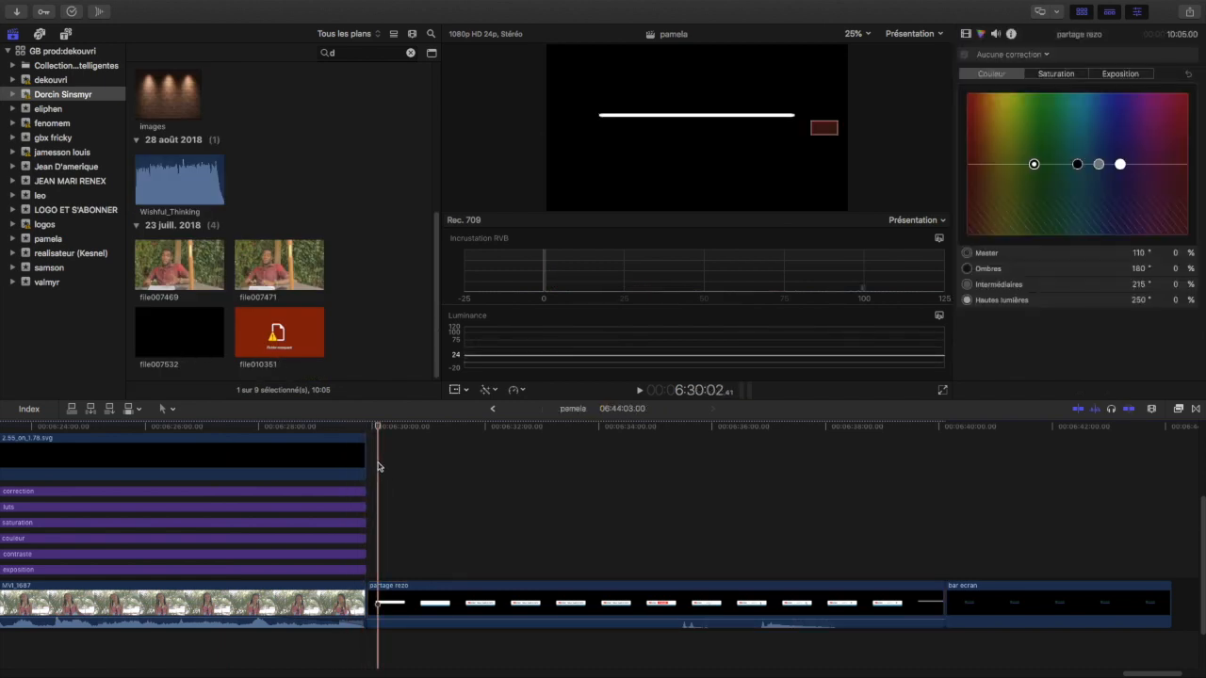
pyautogui.press('super+minus')
pyautogui.press('super+minus')
pyautogui.press('super+minus')
pyautogui.press('super+minus')
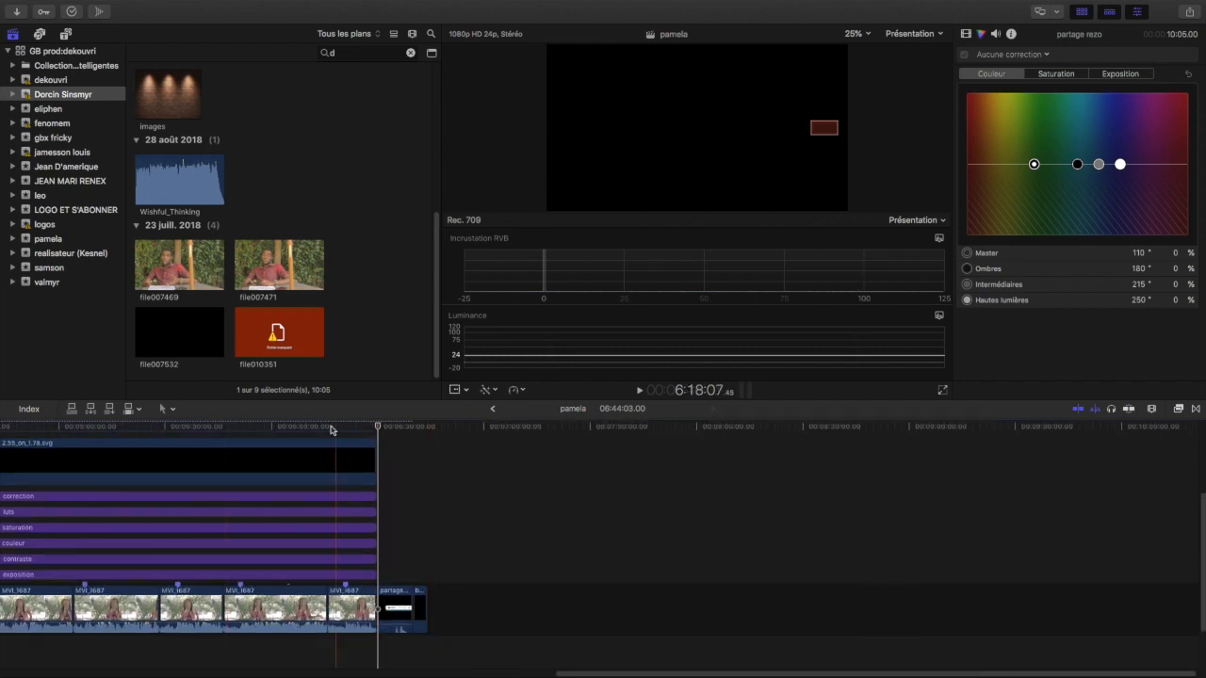
pyautogui.scroll(5, 281, 351)
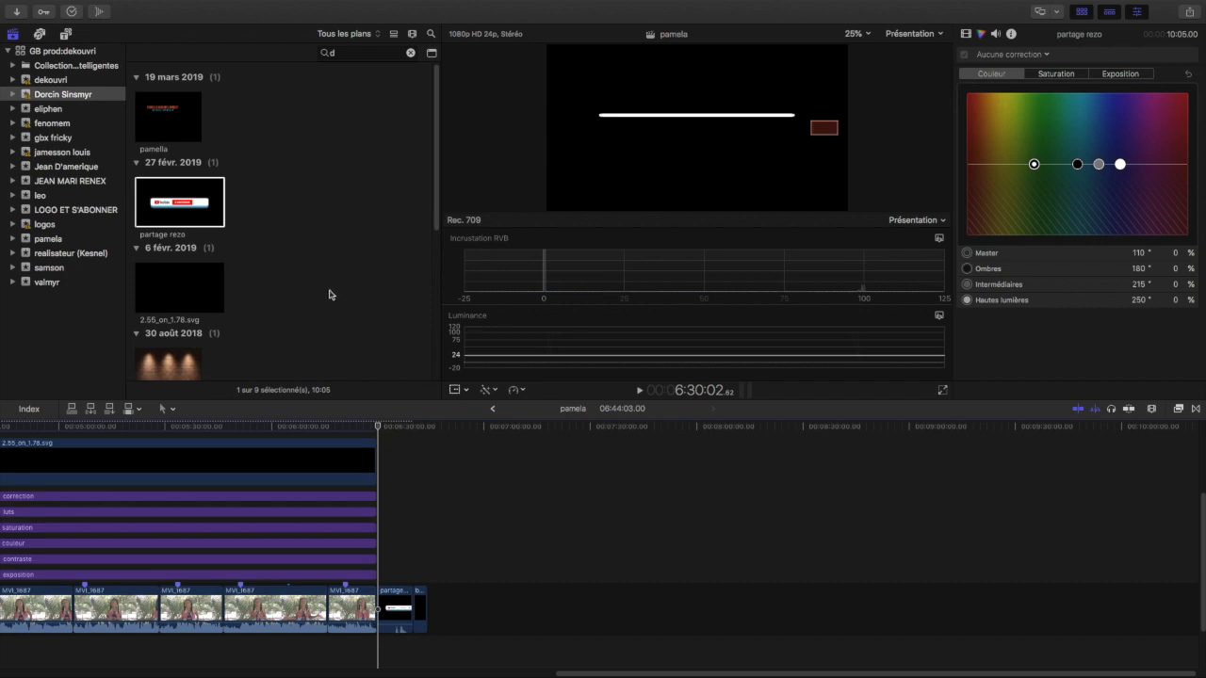
pyautogui.click(170, 196)
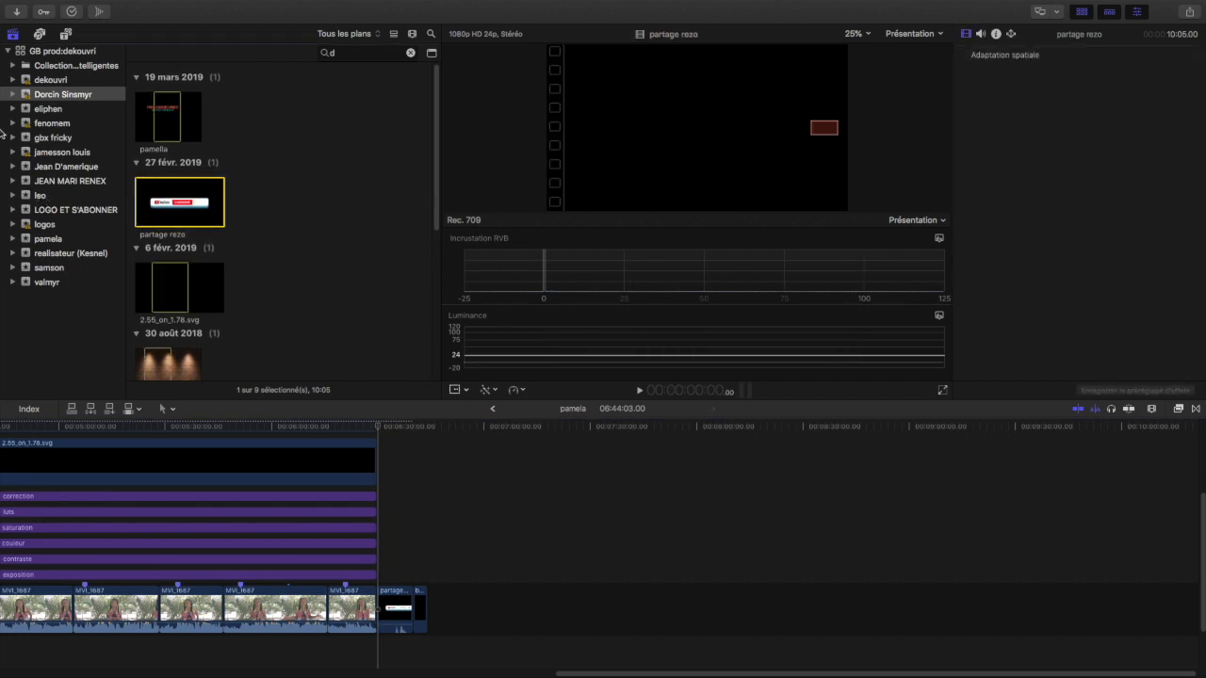
pyautogui.click(63, 52)
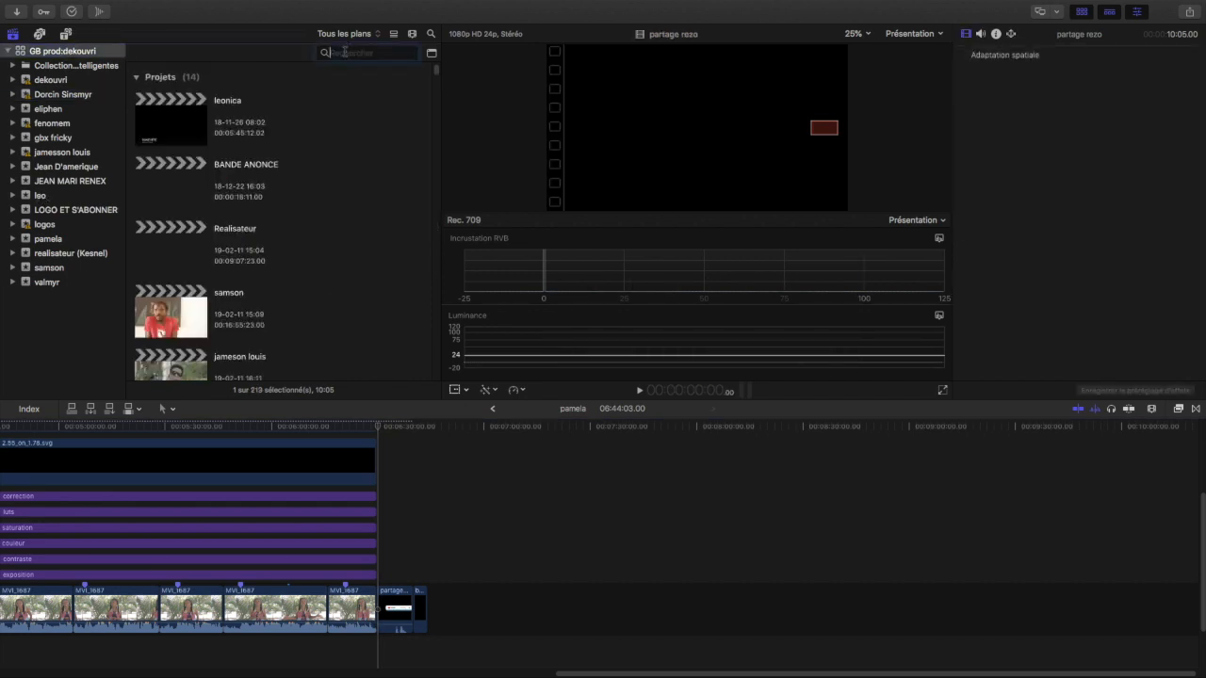
pyautogui.click(347, 53)
pyautogui.write('c')
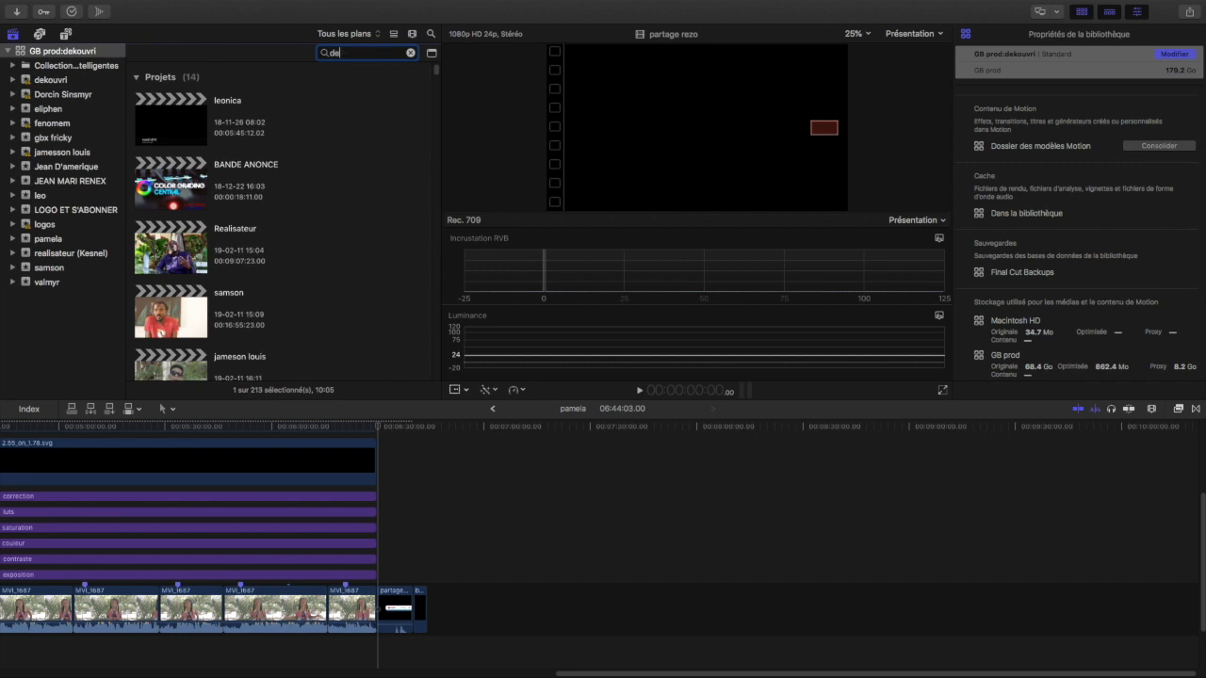
pyautogui.scroll(-5, 160, 293)
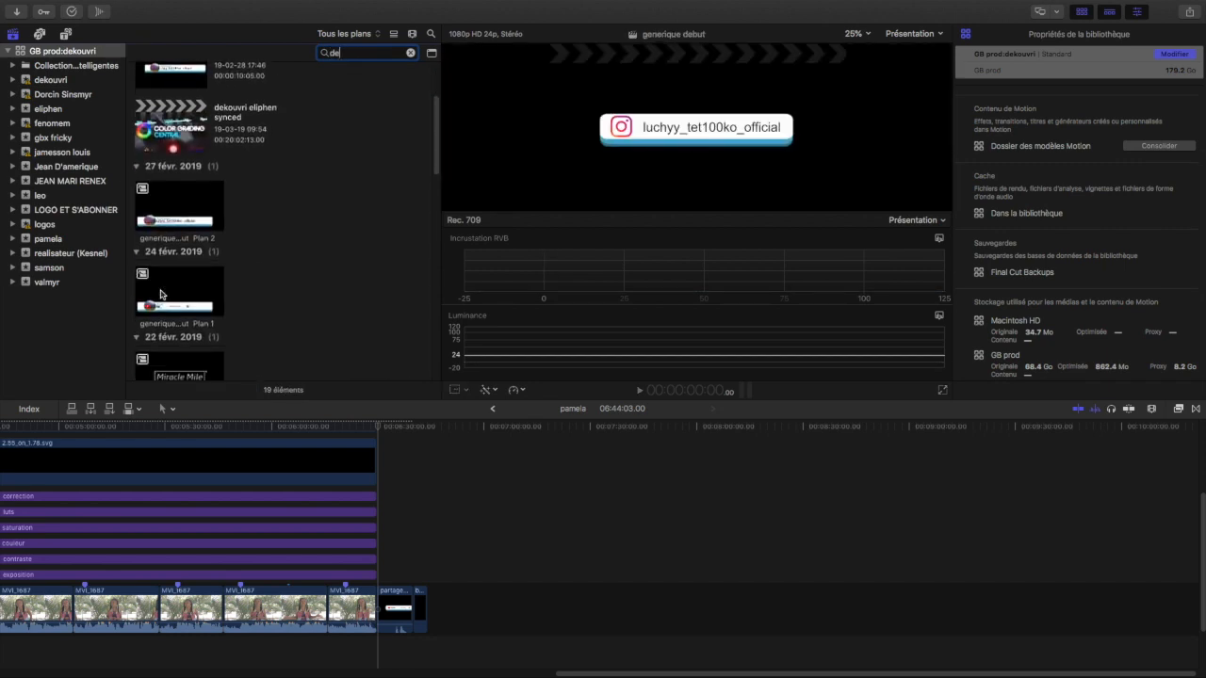
pyautogui.moveTo(177, 315); pyautogui.dragTo(380, 622)
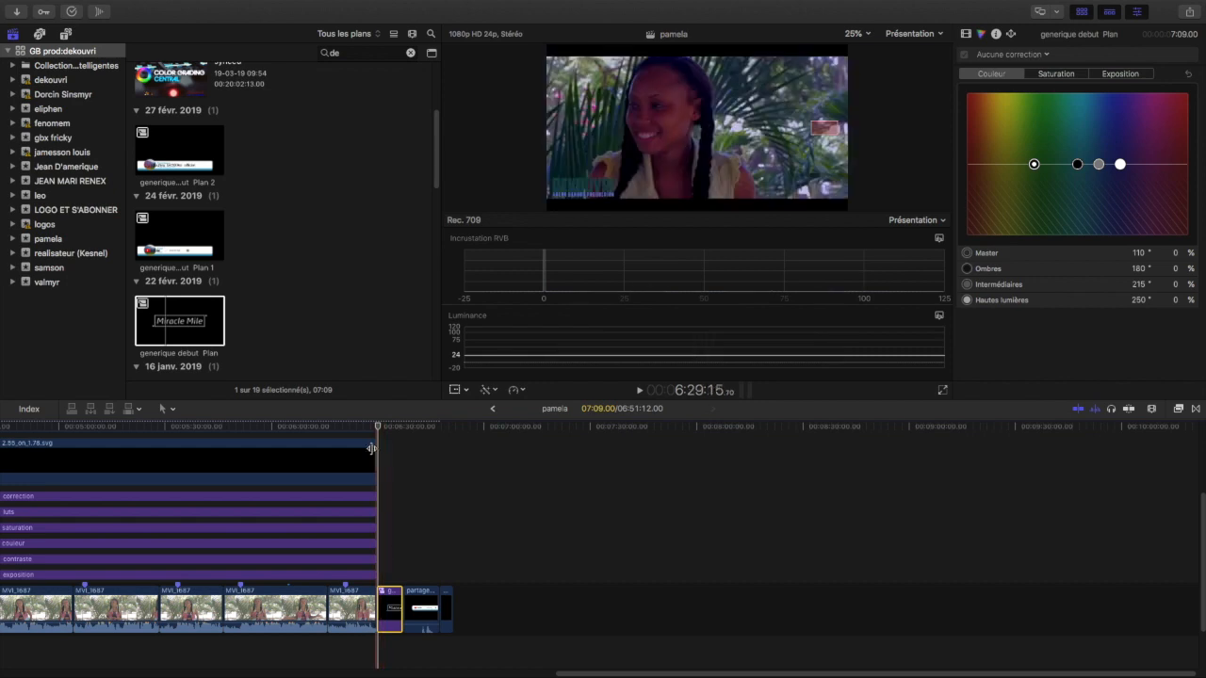
pyautogui.moveTo(378, 429); pyautogui.dragTo(404, 433)
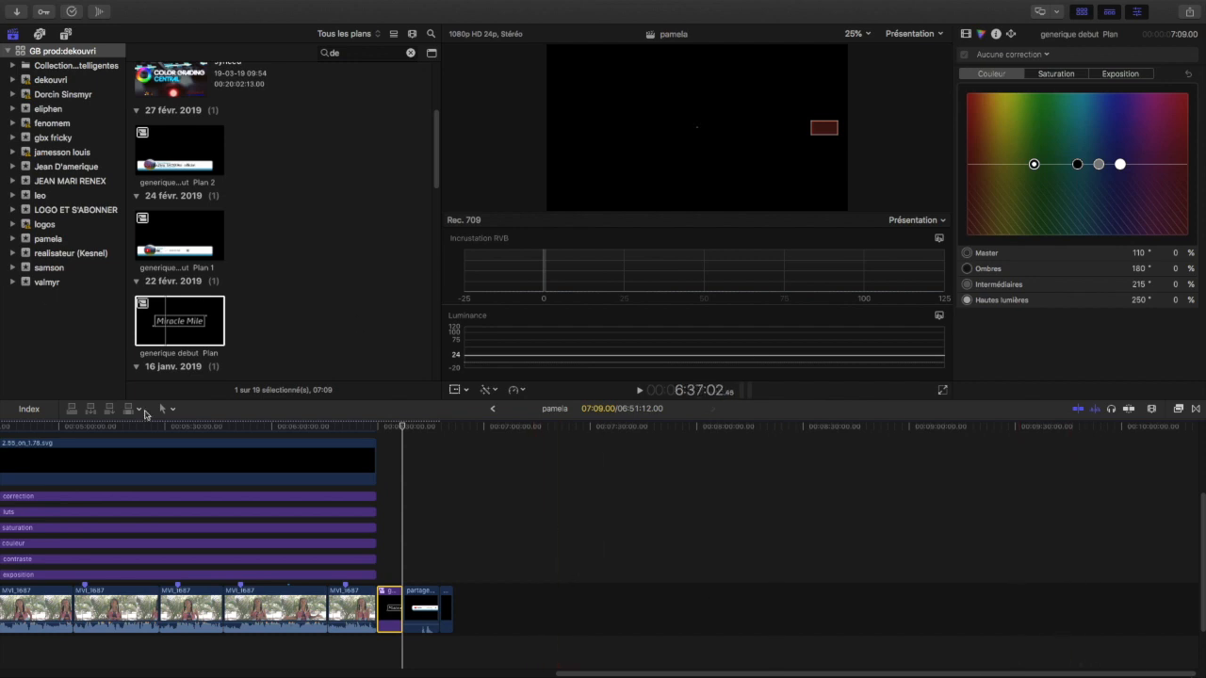
# - Switch to Finder and select the generique dekouvri .png file in the photoshop fichier folder
pyautogui.moveTo(418, 3)
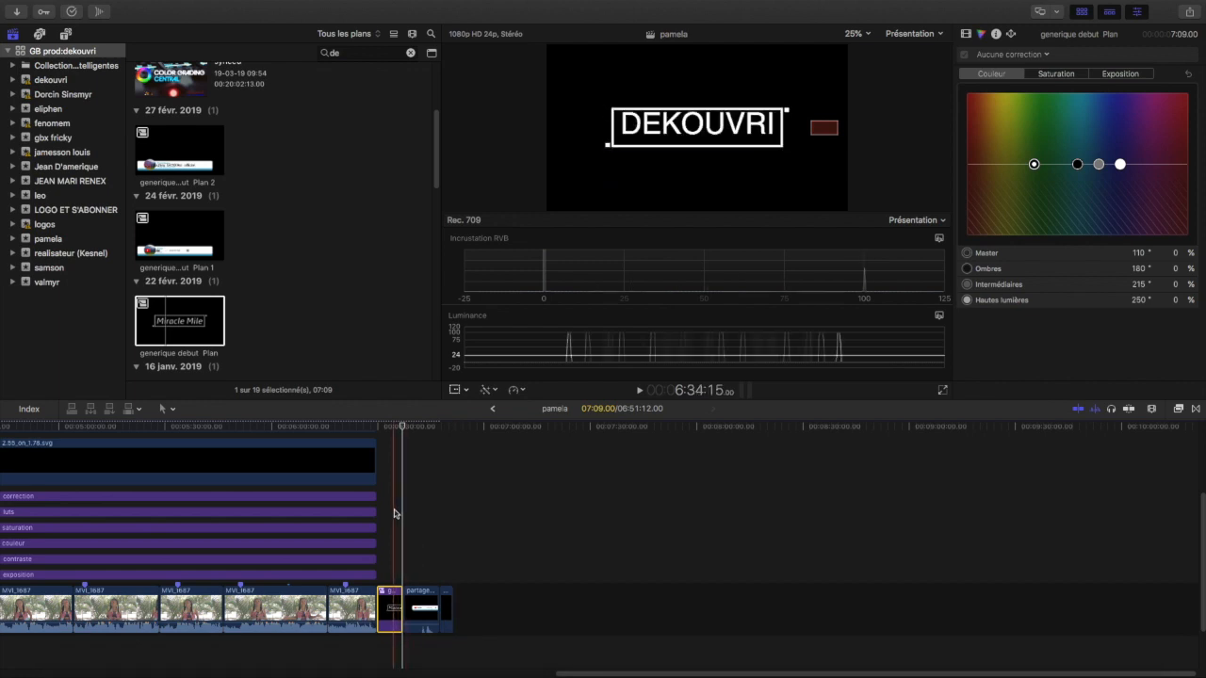
pyautogui.moveTo(620, 671)
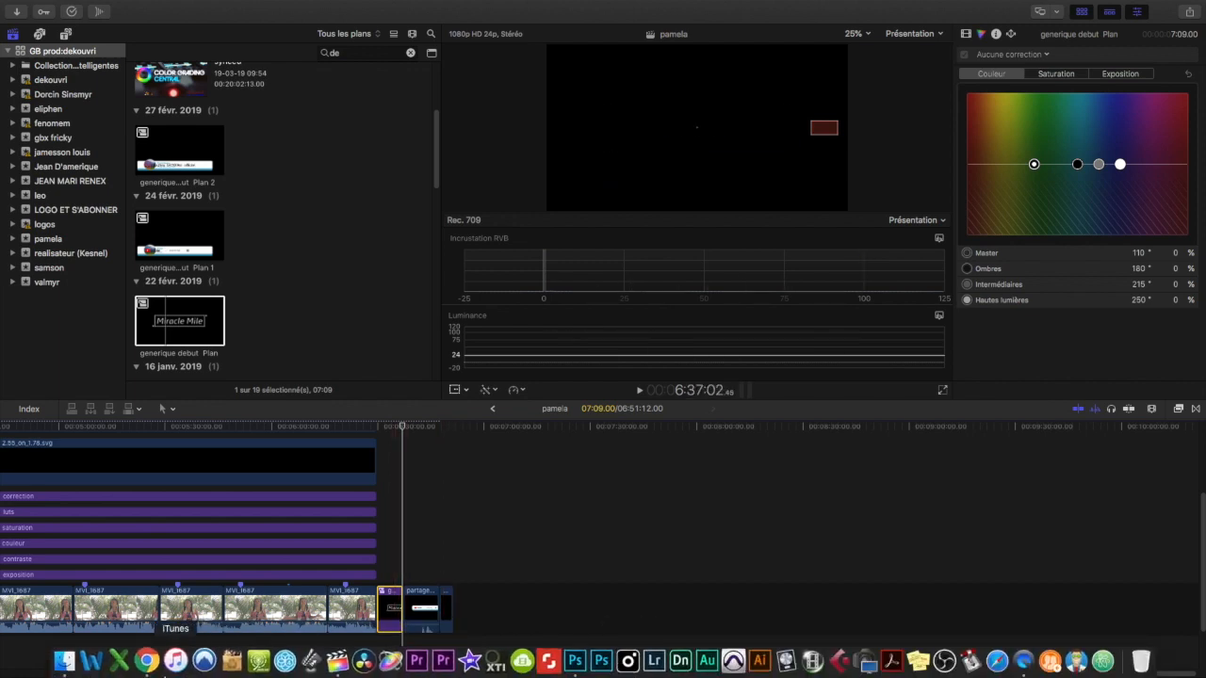
pyautogui.click(70, 660)
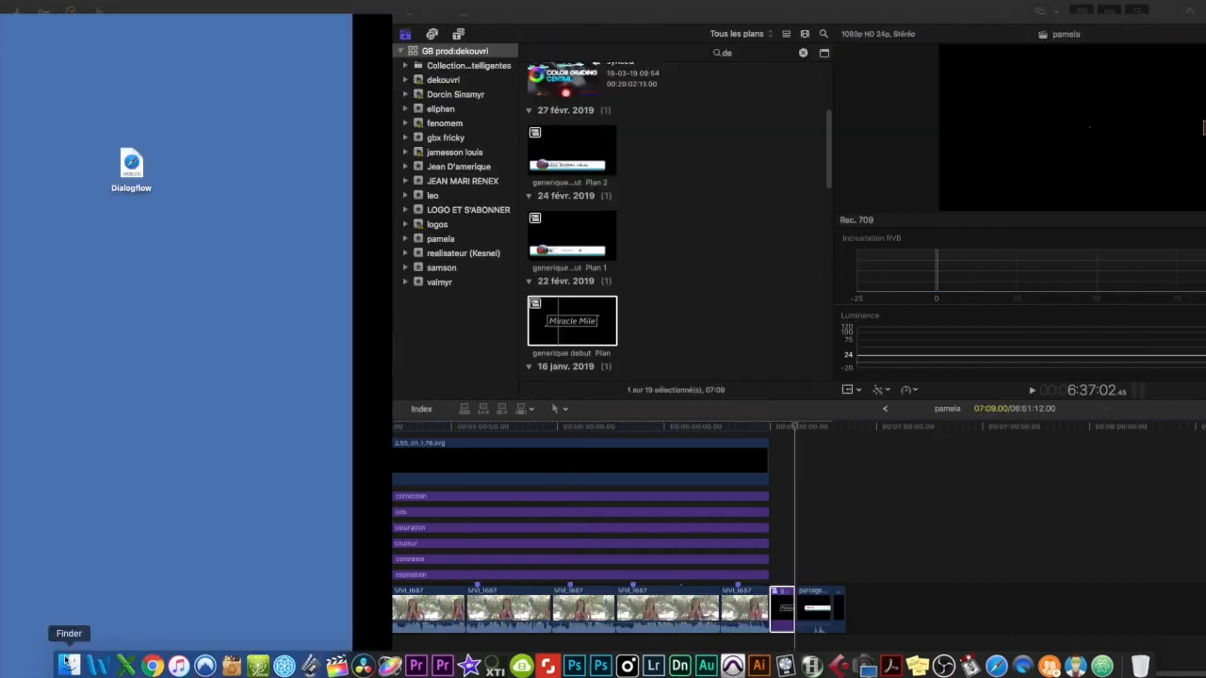
pyautogui.scroll(-5, 368, 160)
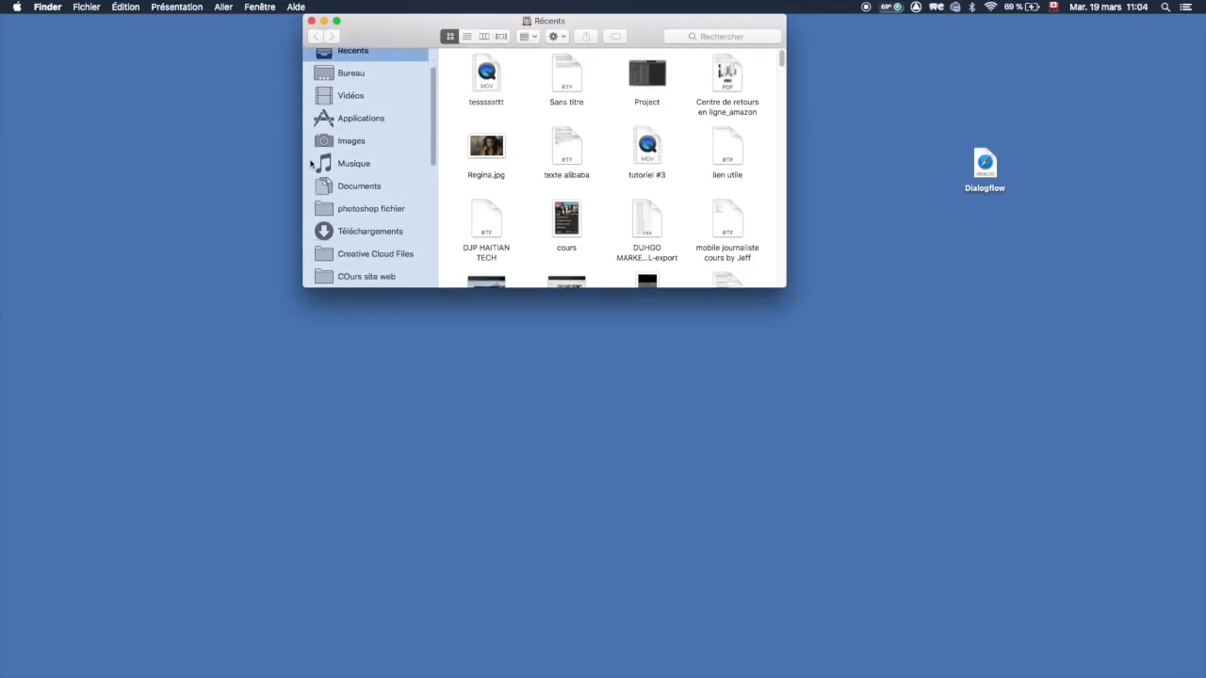
pyautogui.click(358, 159)
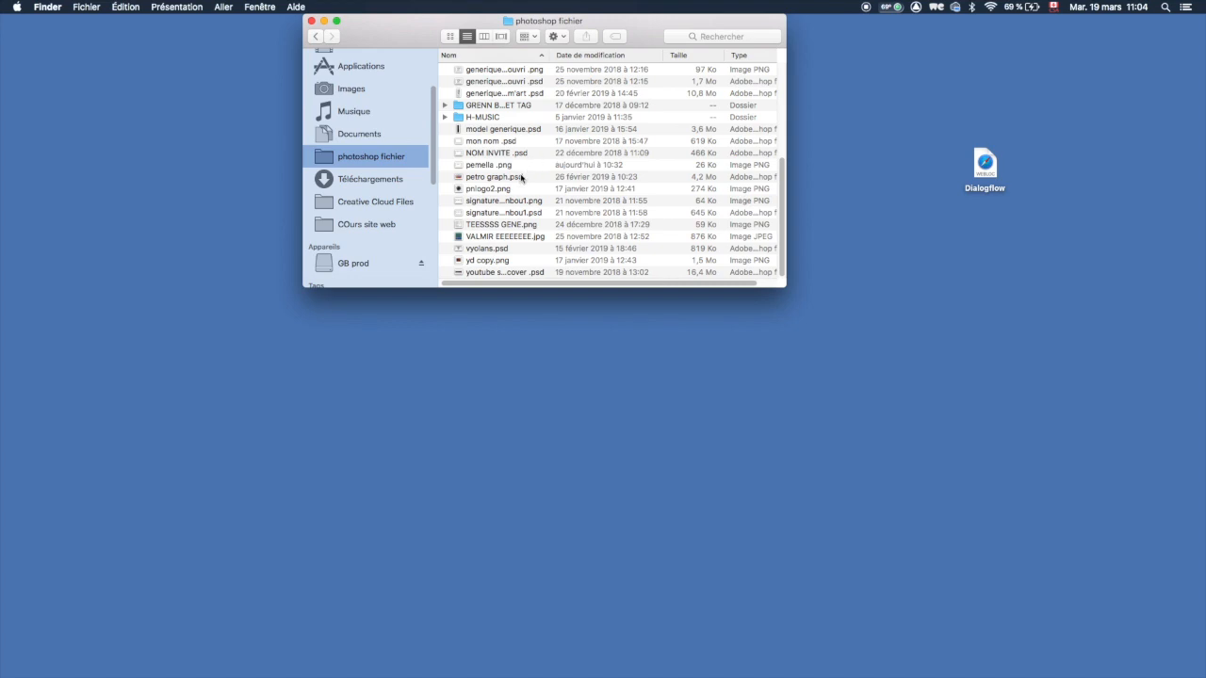
pyautogui.scroll(5, 521, 178)
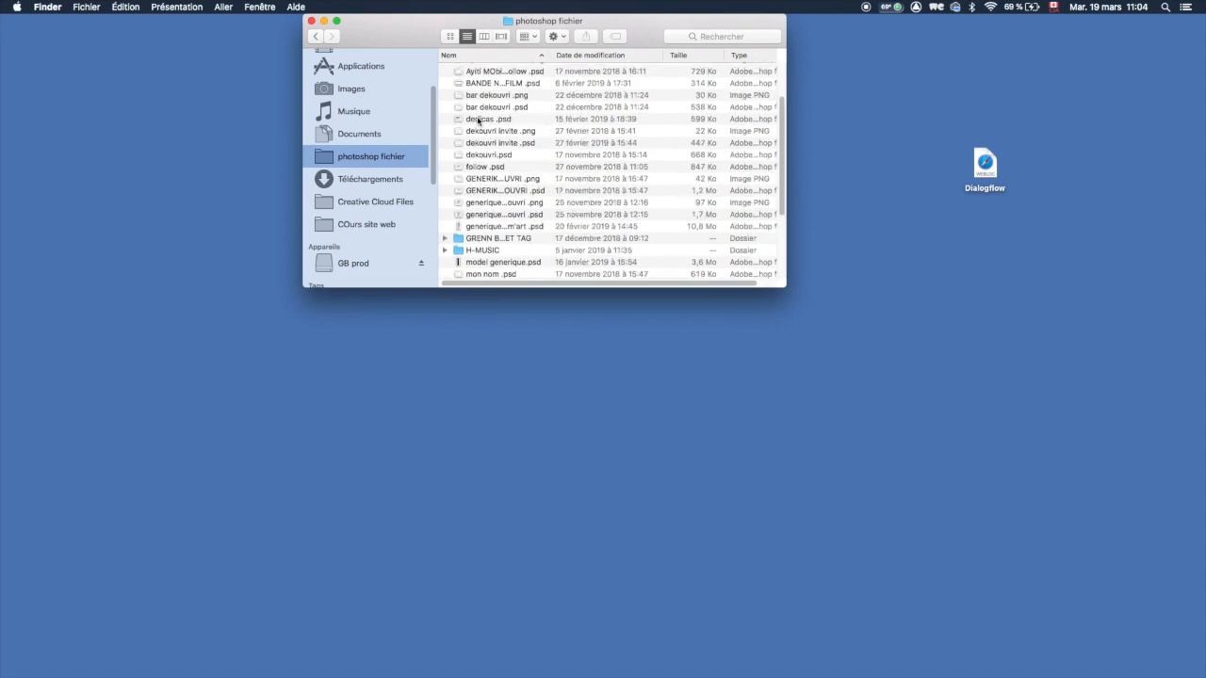
pyautogui.click(497, 216)
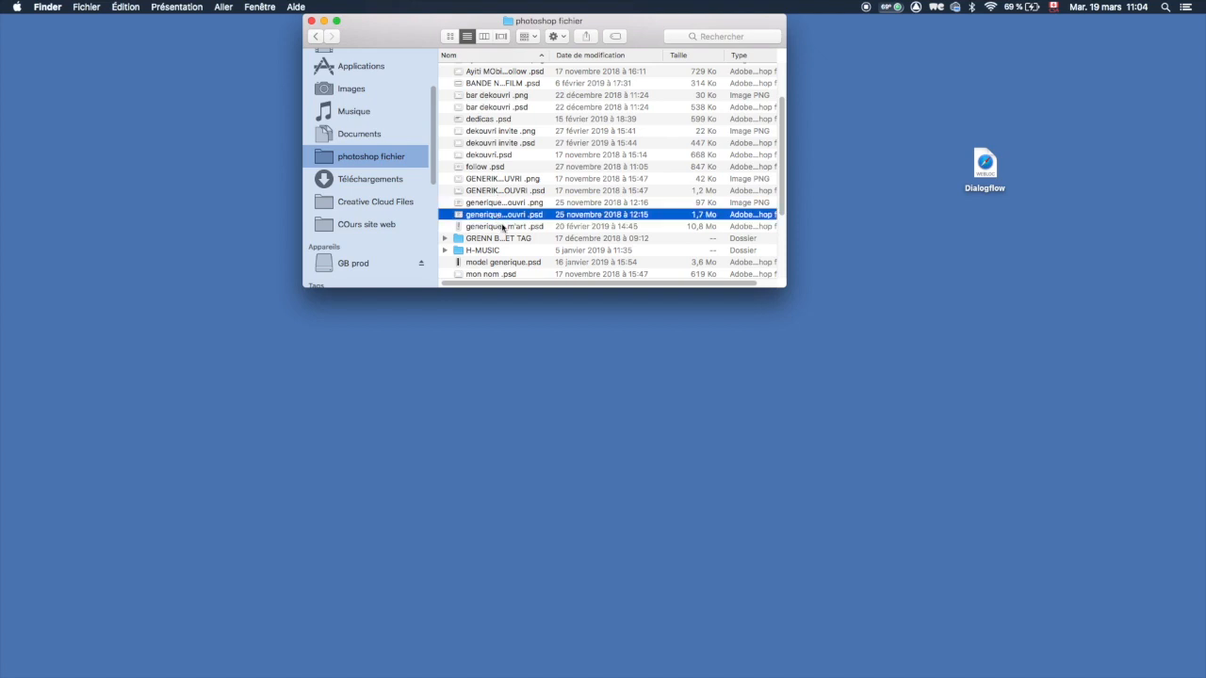
pyautogui.click(494, 203)
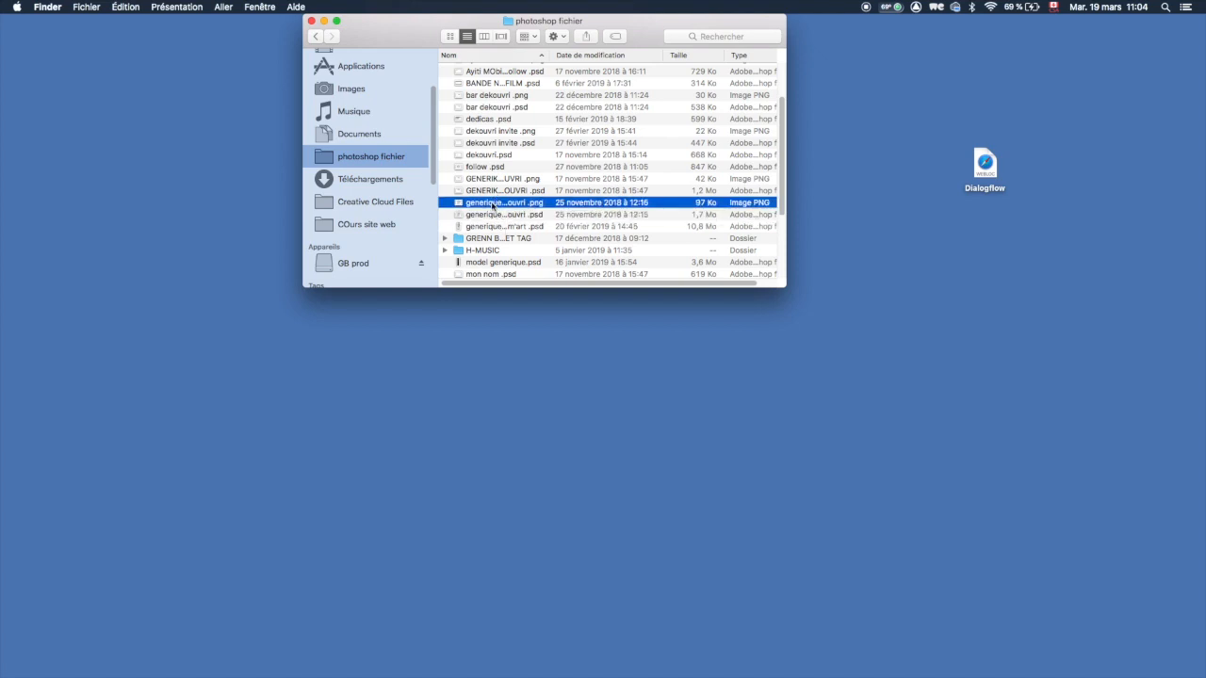
# - Preview the selected credits image, move it out of the folder onto the desktop, and undo the move
pyautogui.press('space')
pyautogui.press('space')
pyautogui.moveTo(475, 207); pyautogui.dragTo(899, 283)
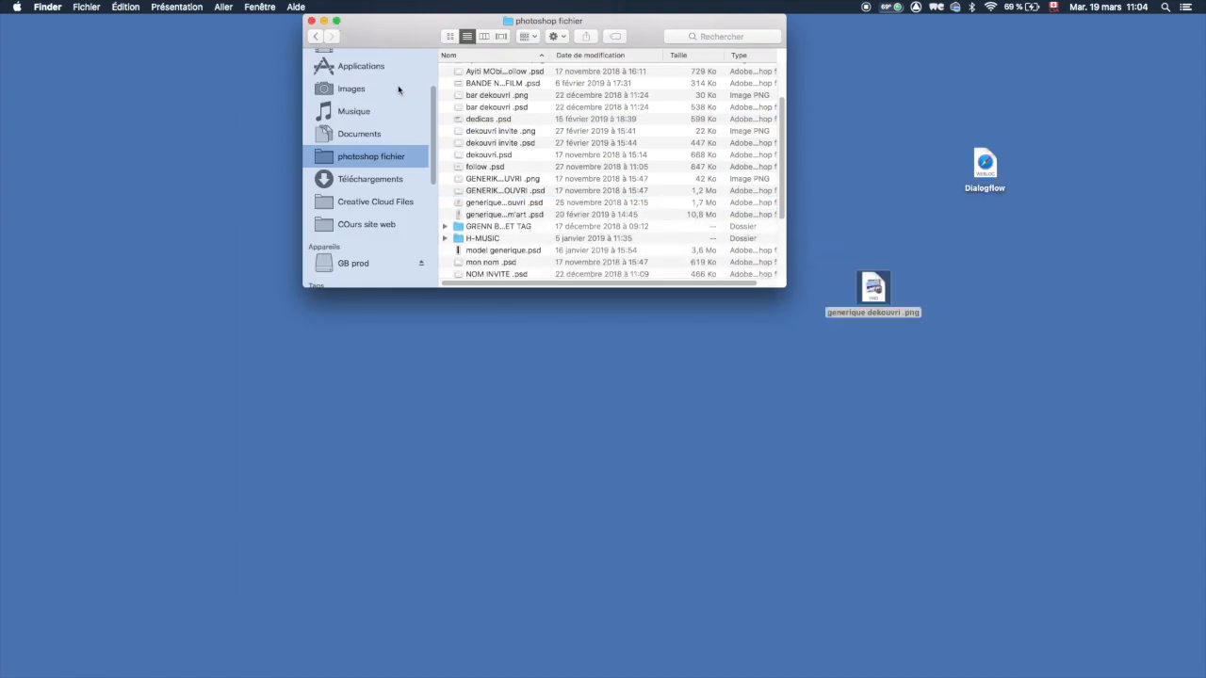
pyautogui.press('super+z')
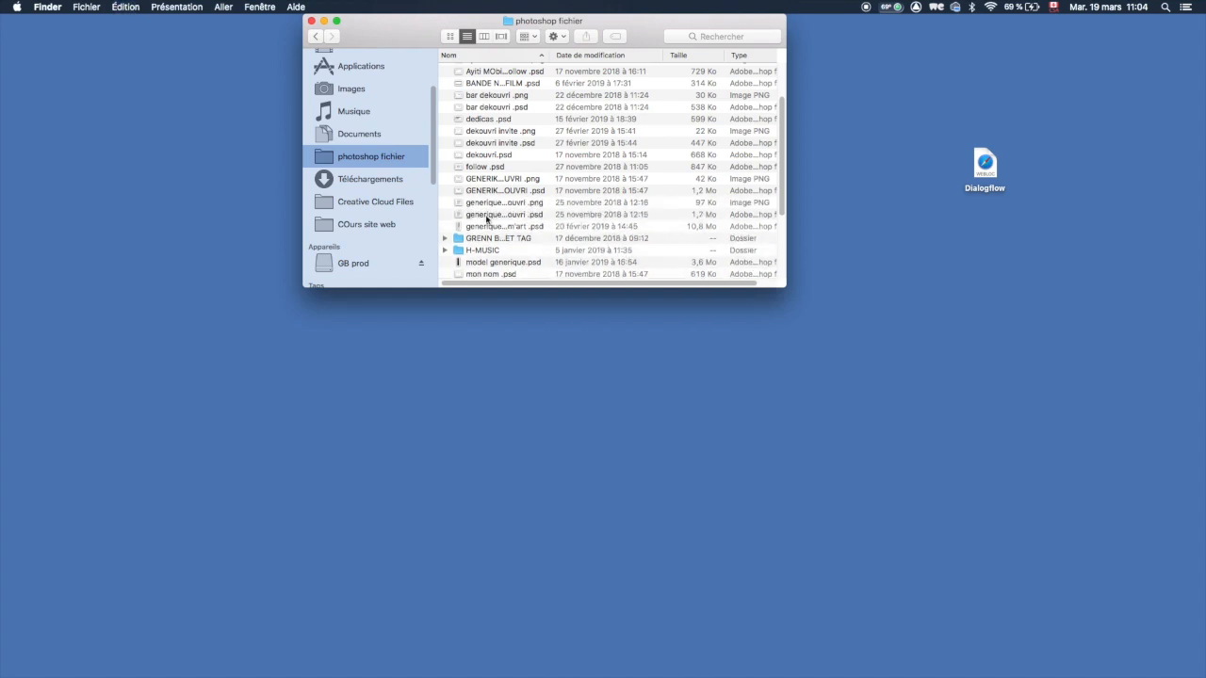
# - Preview generique dekouvri .png again, place a copy of it on the desktop, and close the Finder window
pyautogui.click(481, 206)
pyautogui.press('space')
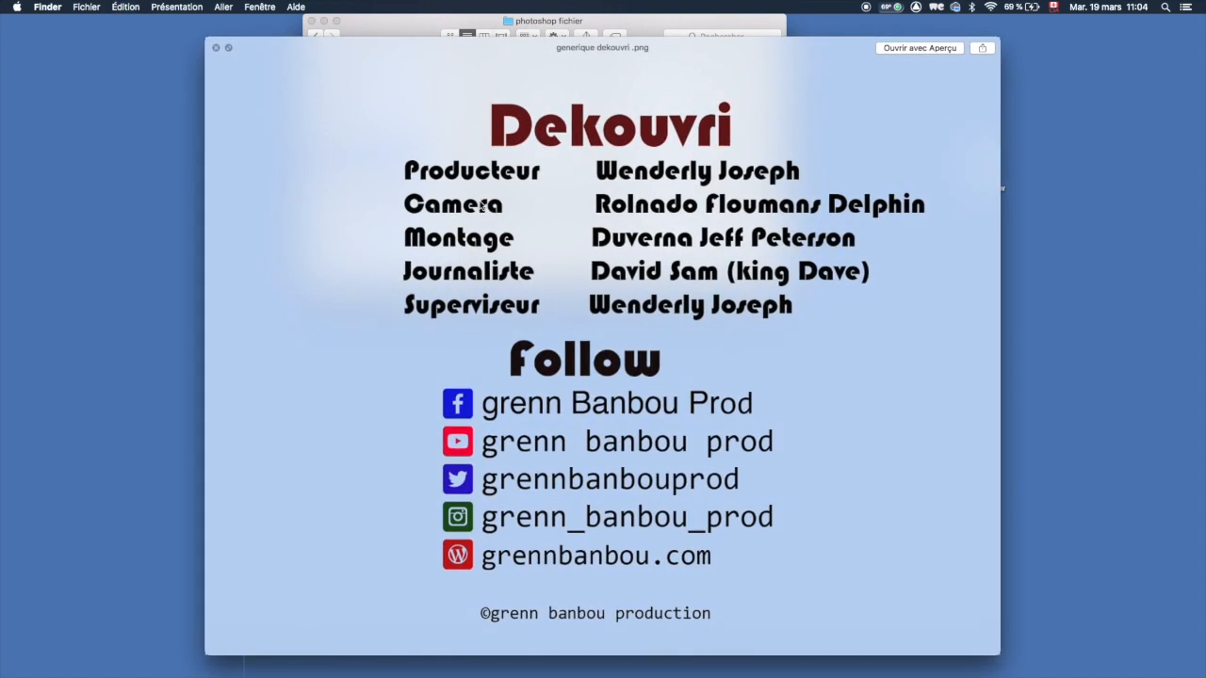
pyautogui.press('space')
pyautogui.moveTo(481, 206); pyautogui.dragTo(905, 293)
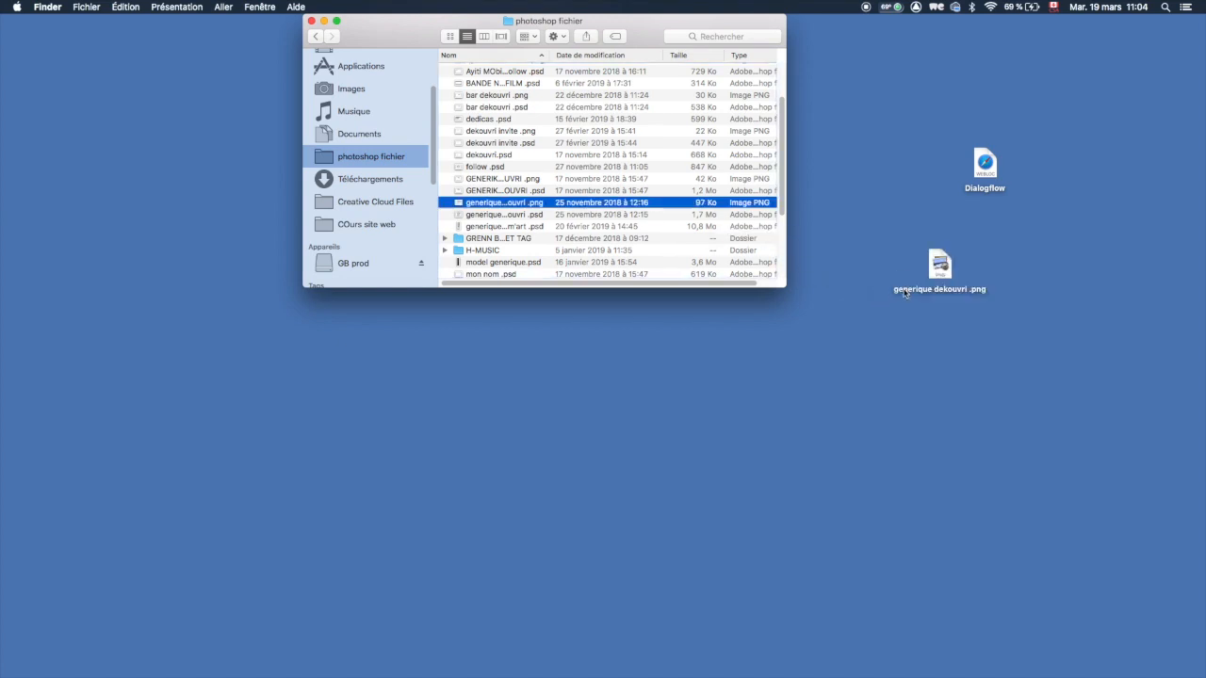
pyautogui.click(312, 21)
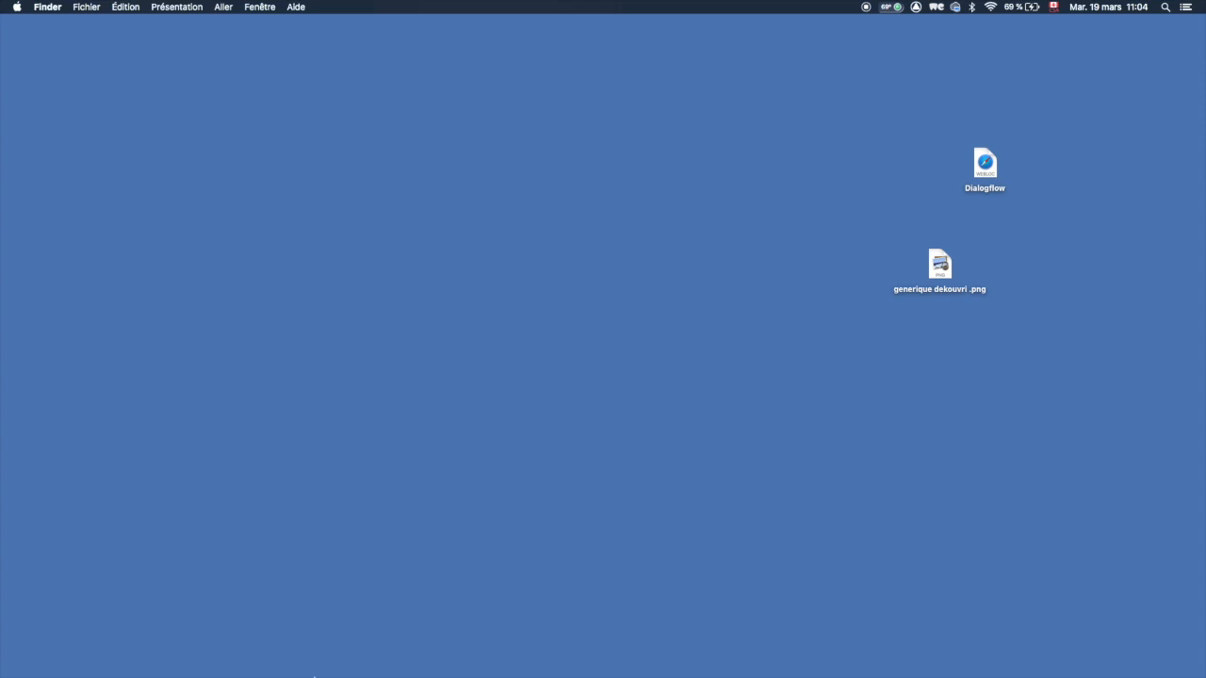
# - Switch back to Final Cut Pro and import generique dekouvri .png from the Bureau folder into the current event
pyautogui.moveTo(306, 665)
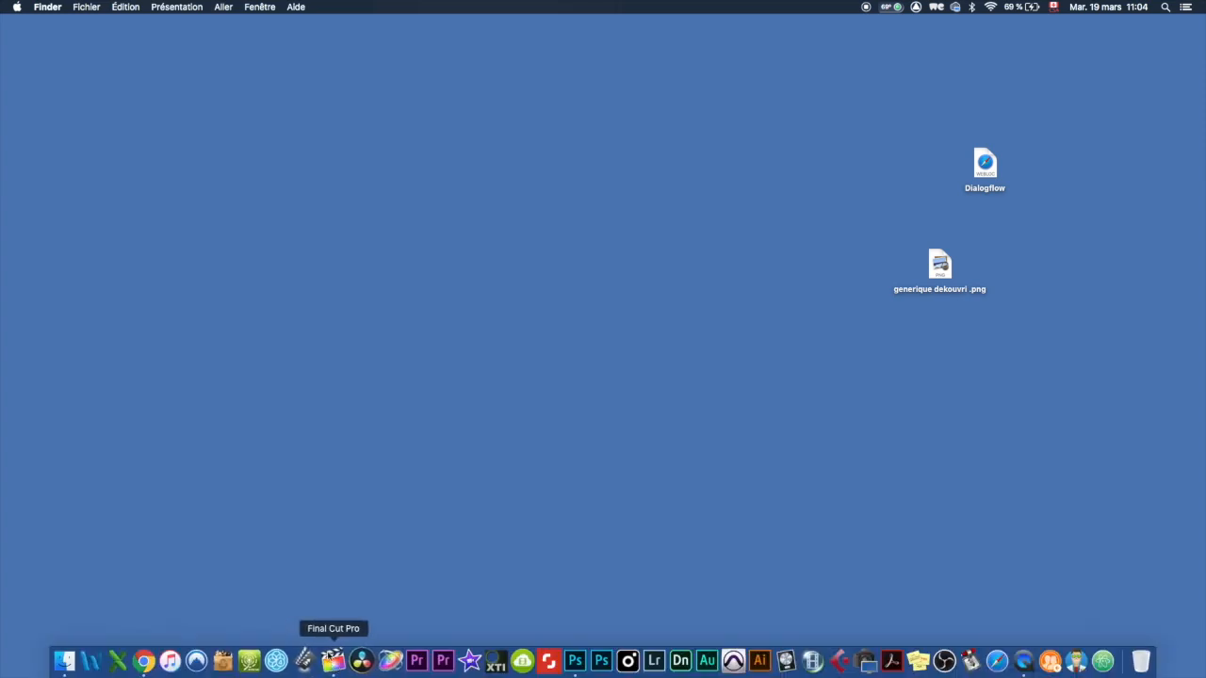
pyautogui.click(332, 659)
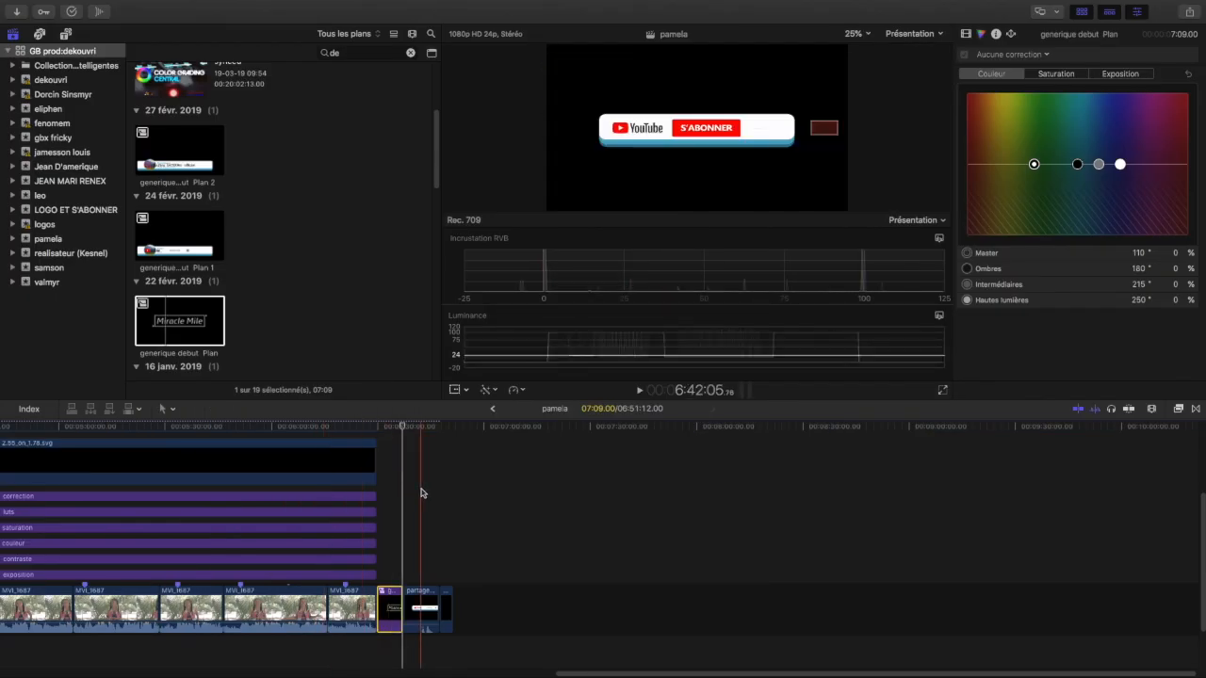
pyautogui.press('super+i')
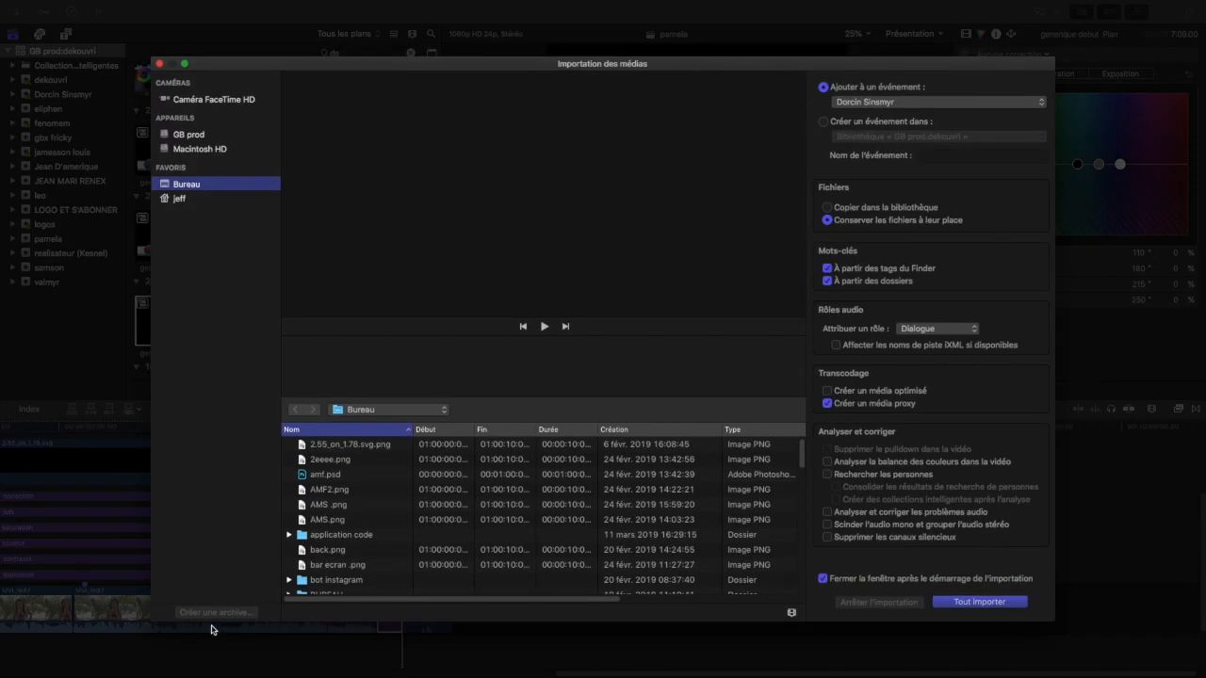
pyautogui.scroll(-5, 361, 500)
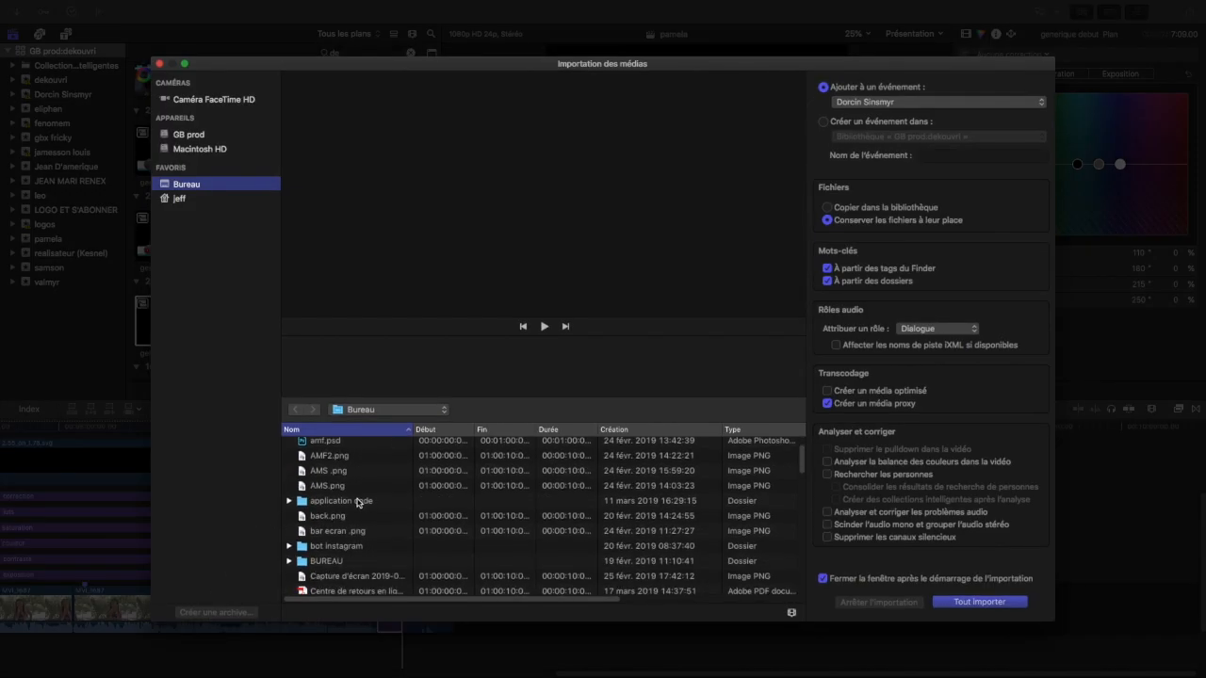
pyautogui.scroll(-6, 347, 523)
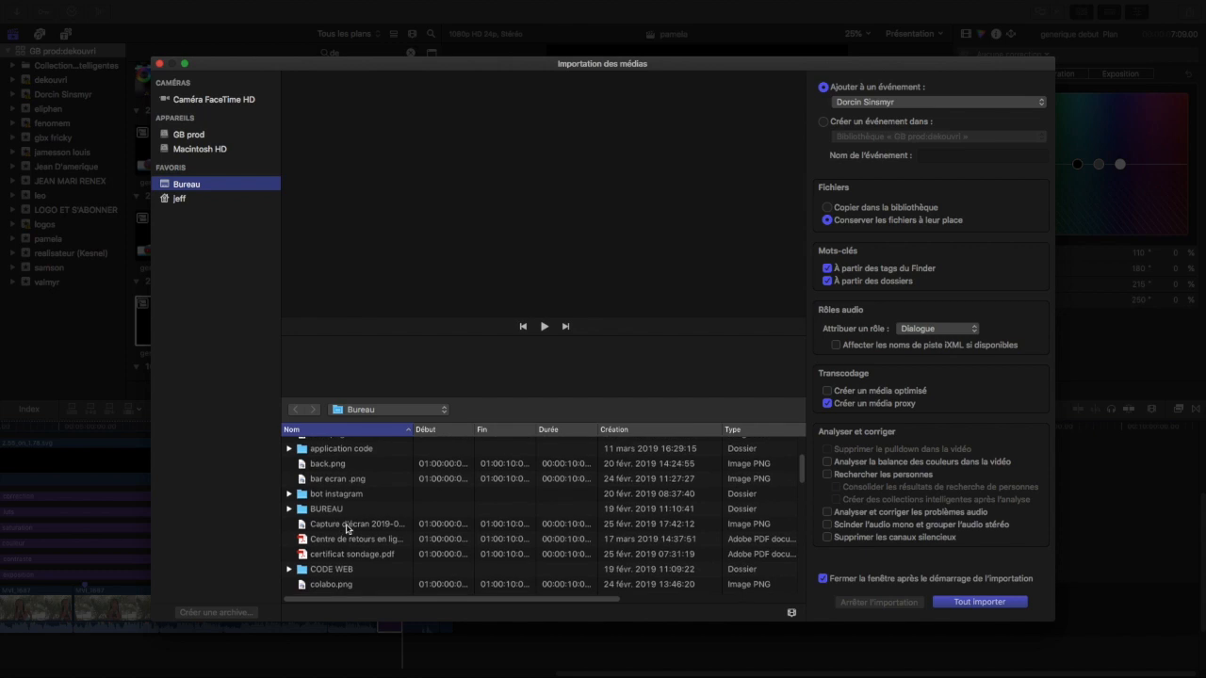
pyautogui.scroll(2, 345, 531)
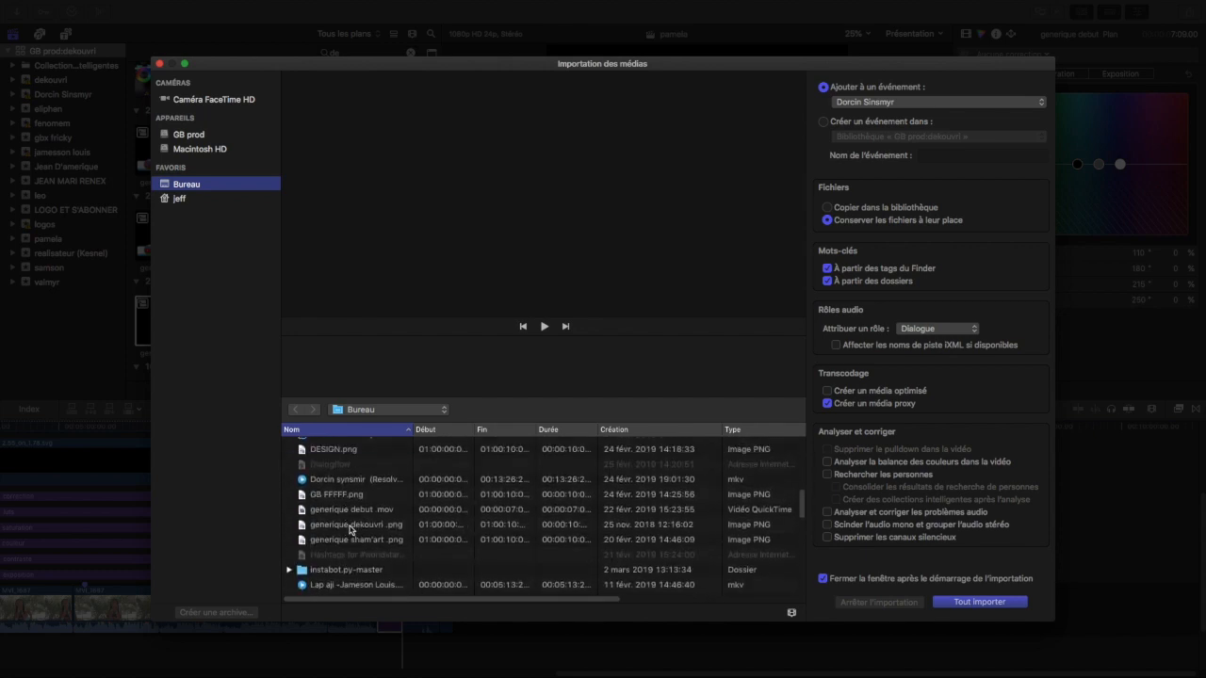
pyautogui.click(352, 530)
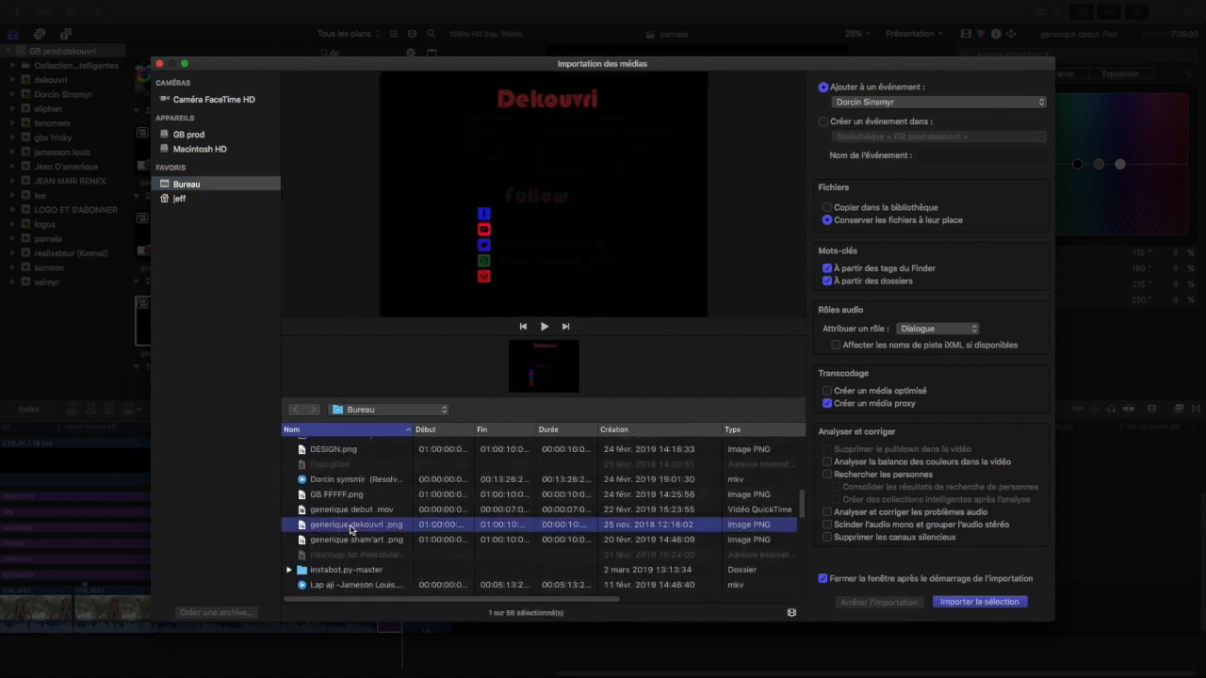
pyautogui.click(987, 602)
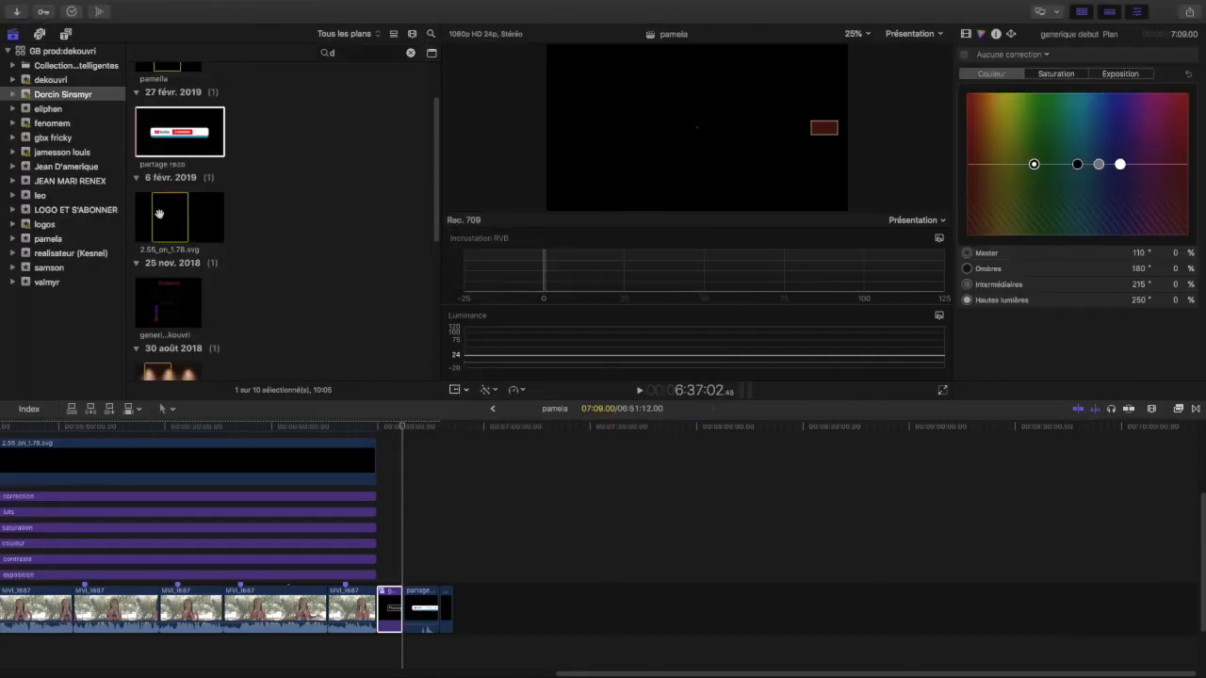
# - Insert the generique dekouvri image in the main storyline between generique debut Plan and partage rezo, and place the playhead over it
pyautogui.scroll(-3, 165, 222)
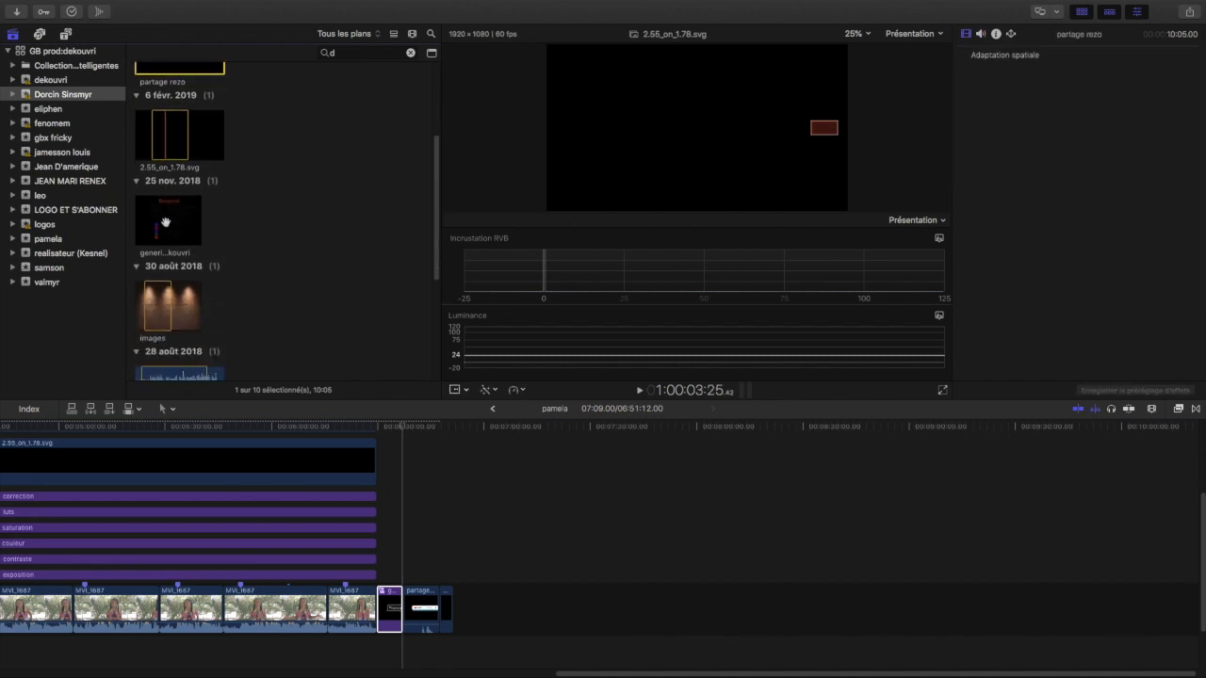
pyautogui.moveTo(159, 234); pyautogui.dragTo(405, 606)
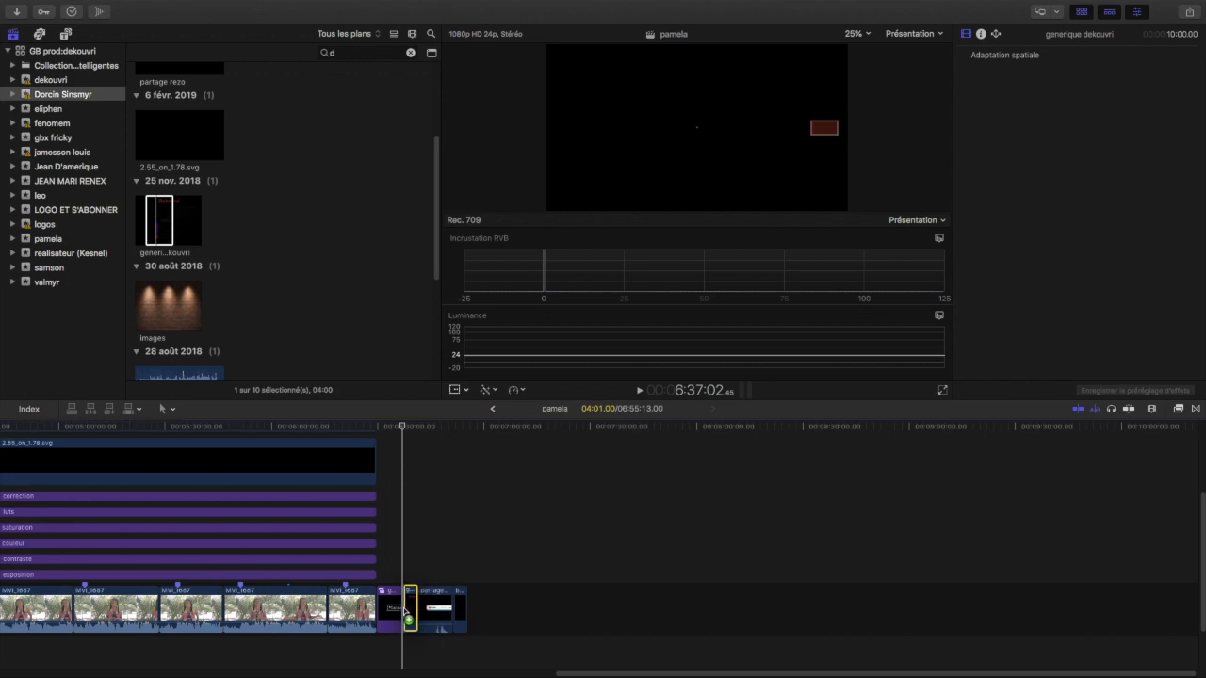
pyautogui.click(405, 606)
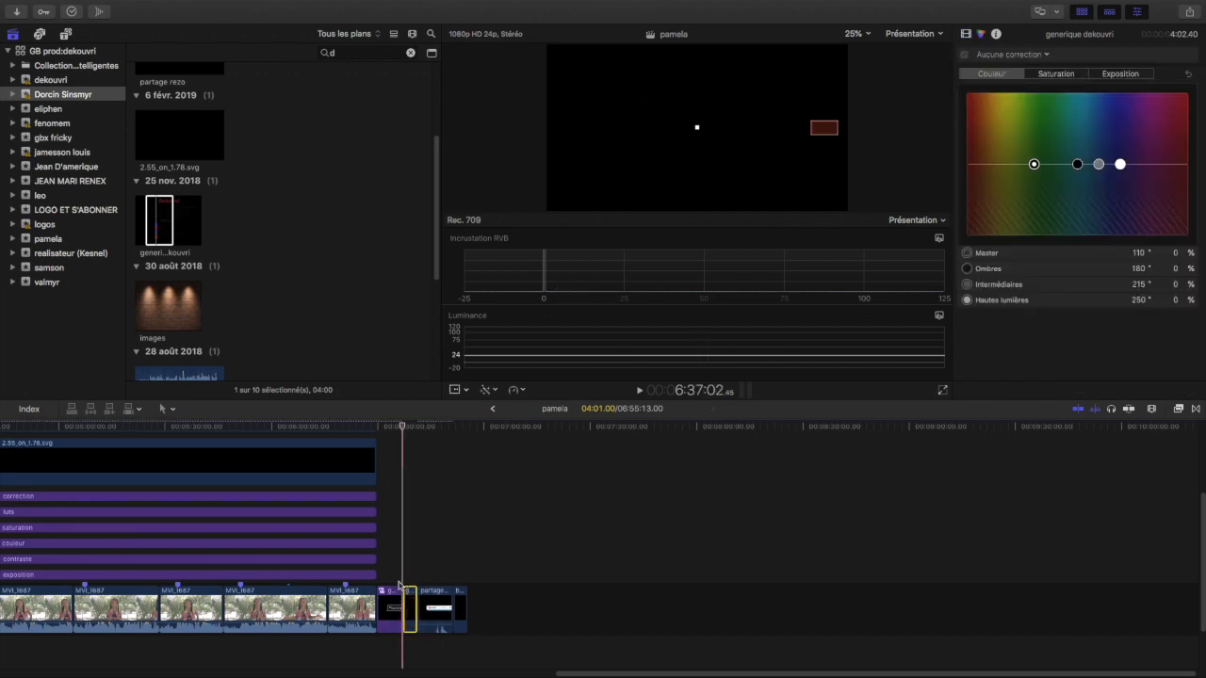
pyautogui.moveTo(383, 429); pyautogui.dragTo(413, 435)
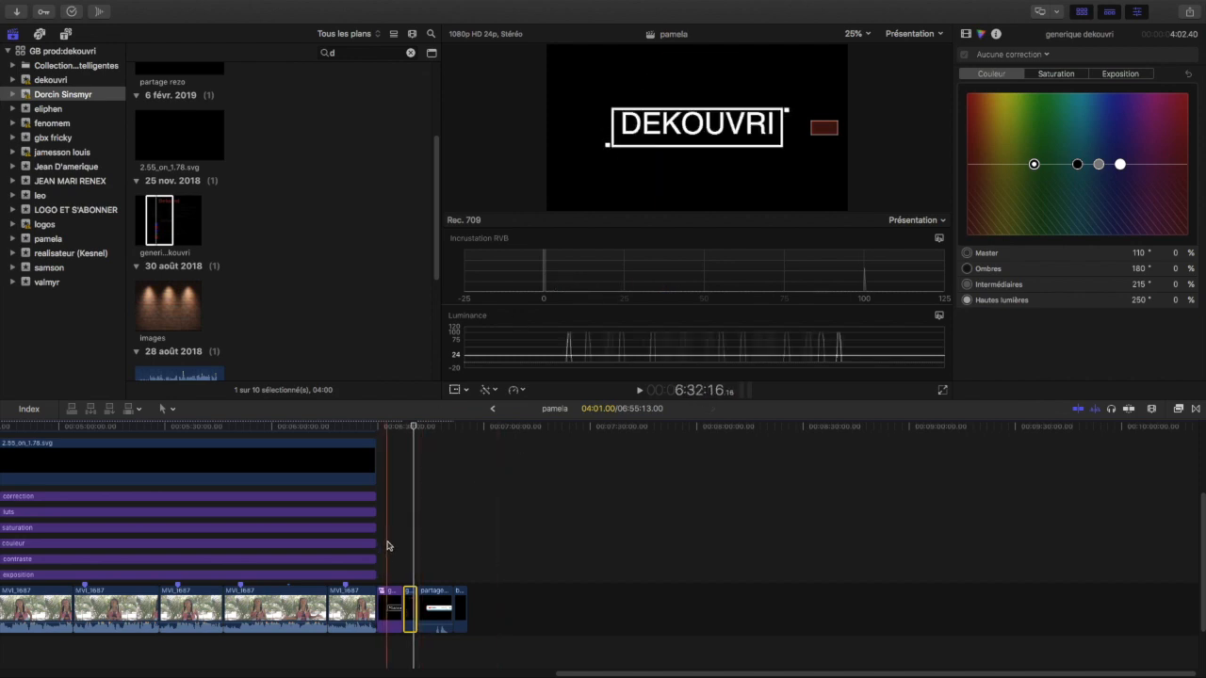
# - Open the Générateurs library and look through its list of categories
pyautogui.click(67, 35)
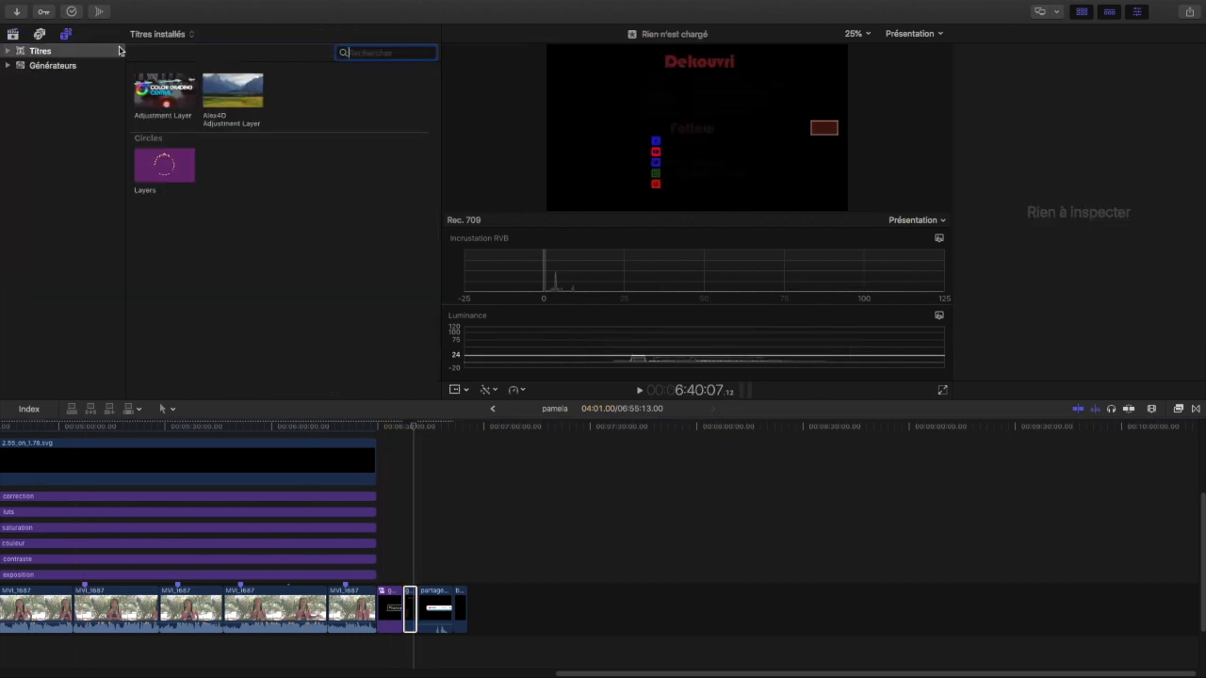
pyautogui.click(54, 67)
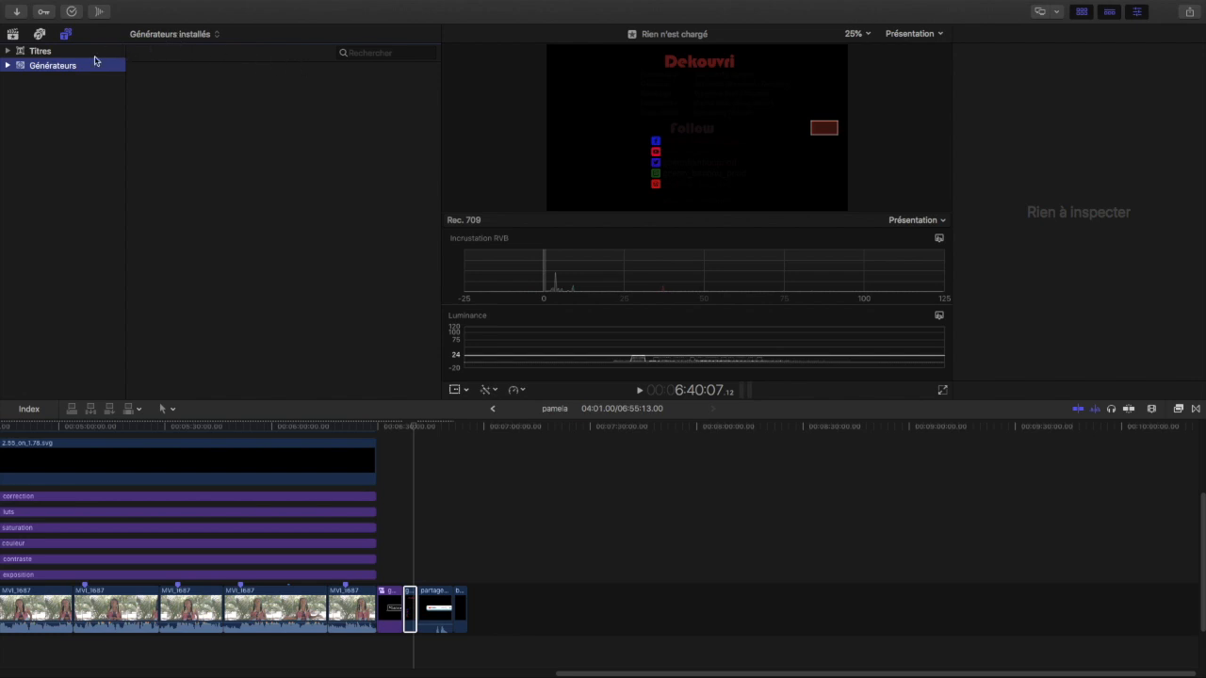
pyautogui.click(365, 53)
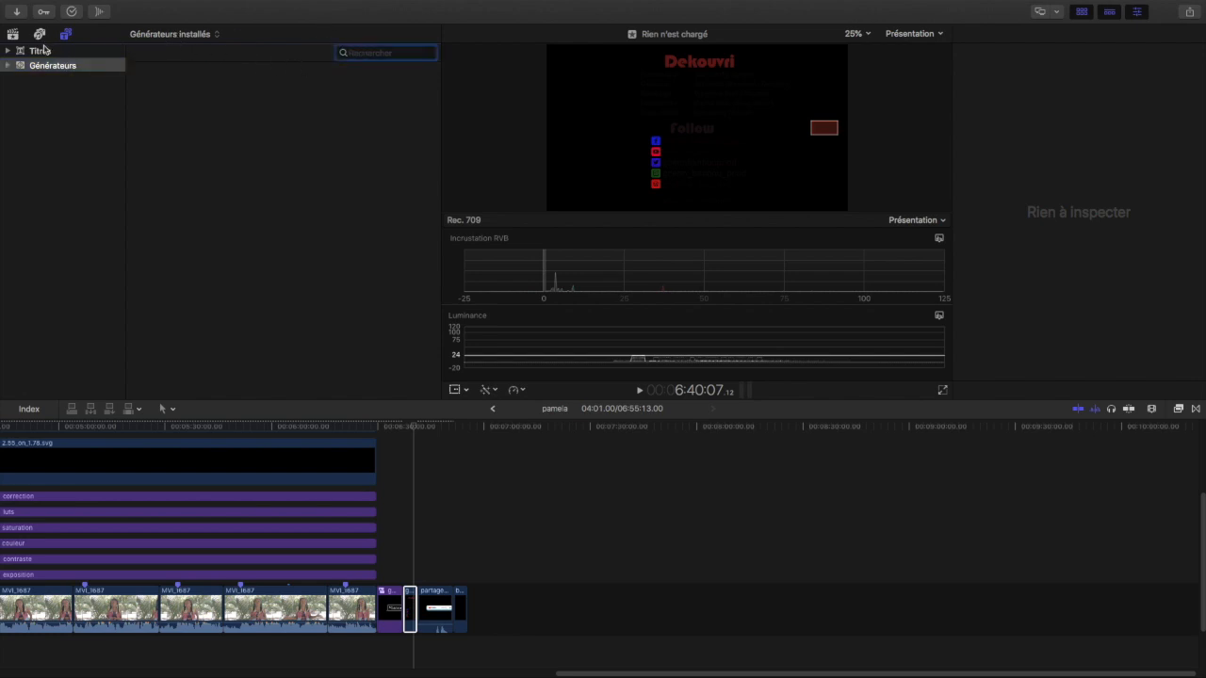
pyautogui.click(8, 66)
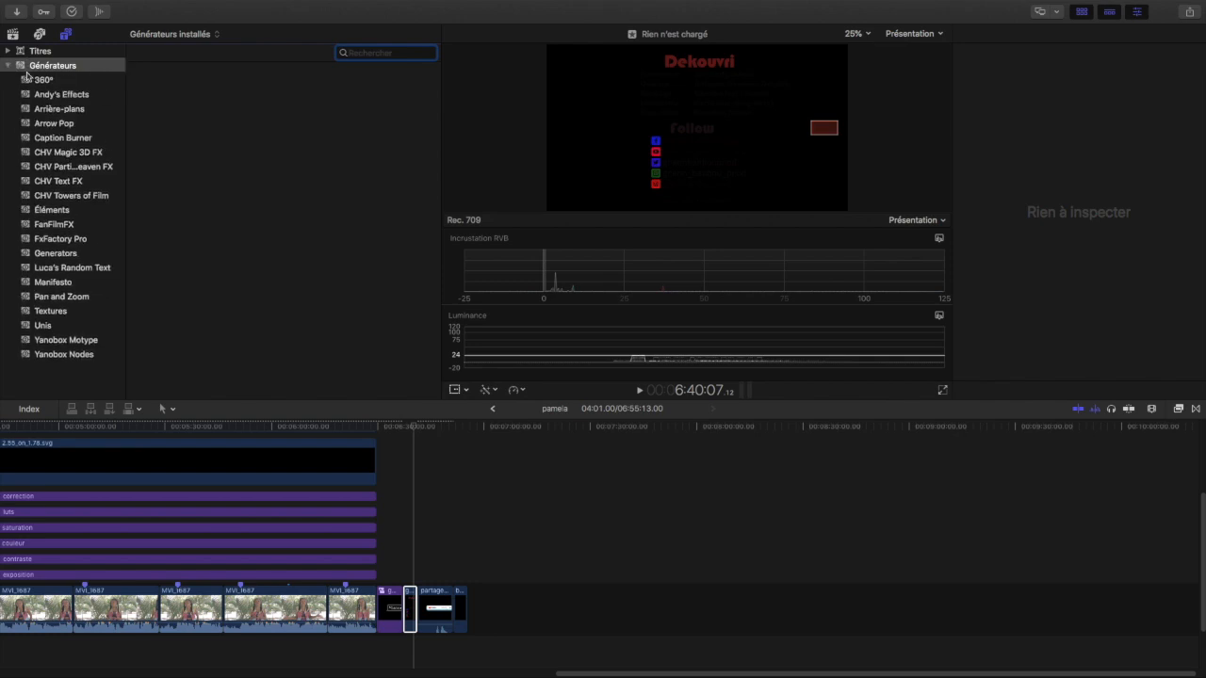
pyautogui.click(21, 67)
pyautogui.click(7, 66)
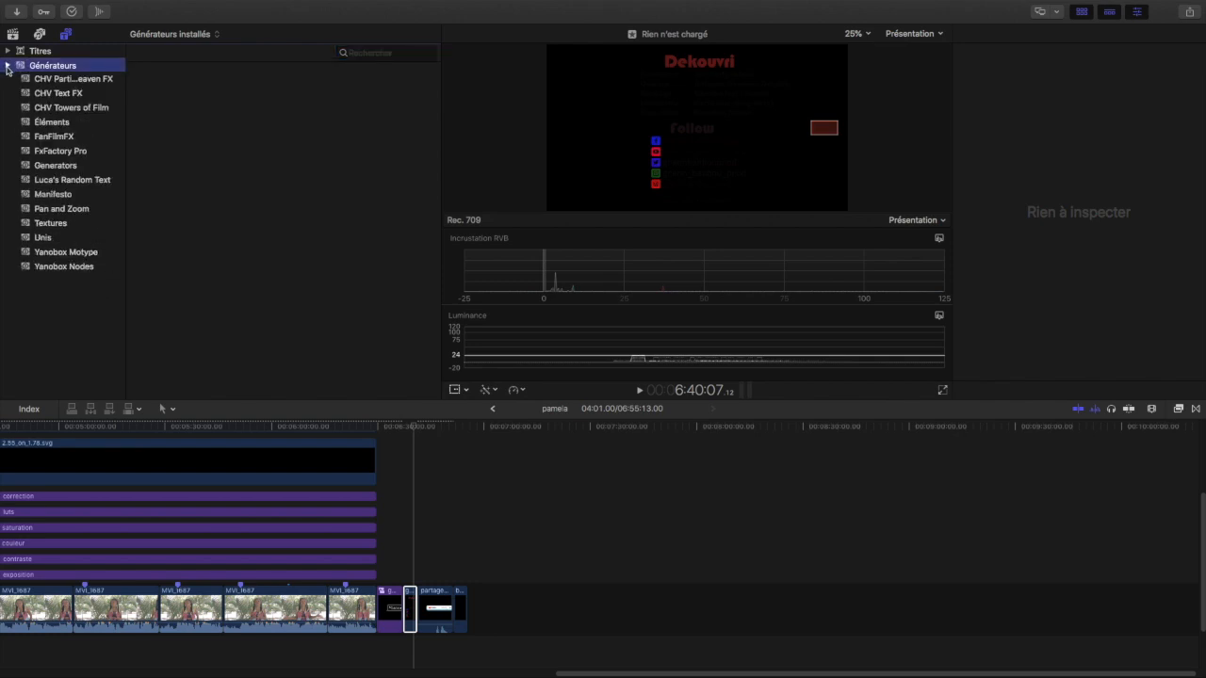
pyautogui.click(369, 53)
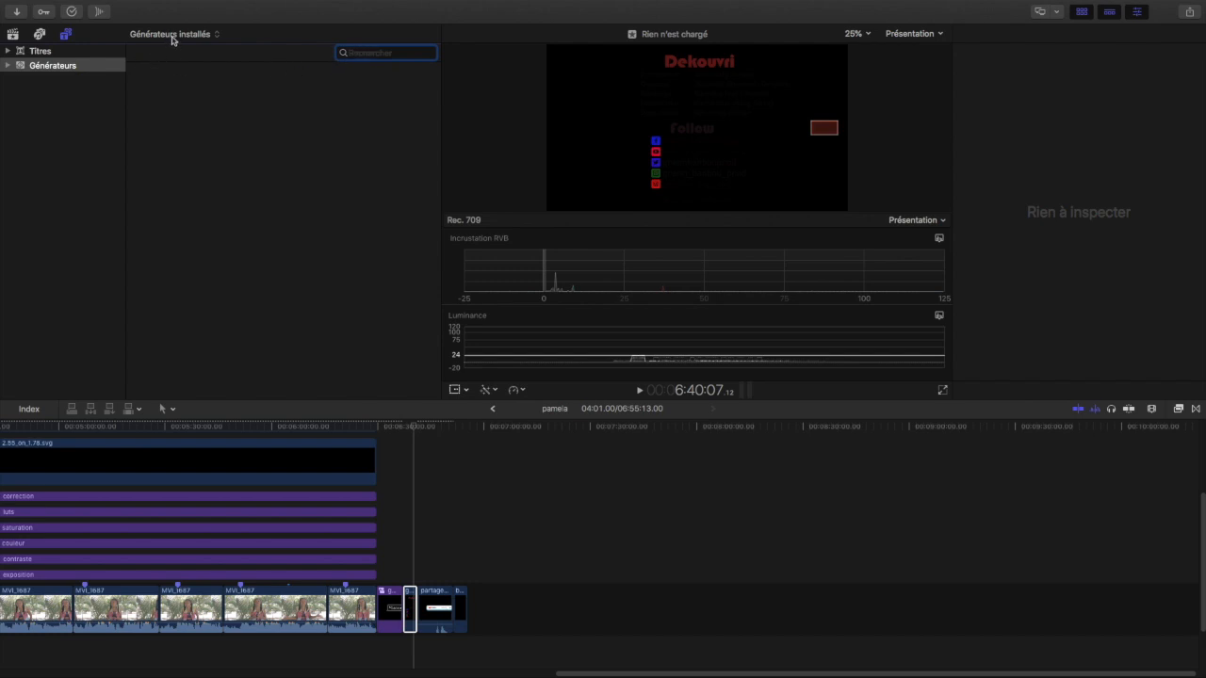
# - Show the installed generators and connect the Blancs generator below the main storyline, near the start of the generique dekouvri image
pyautogui.click(171, 36)
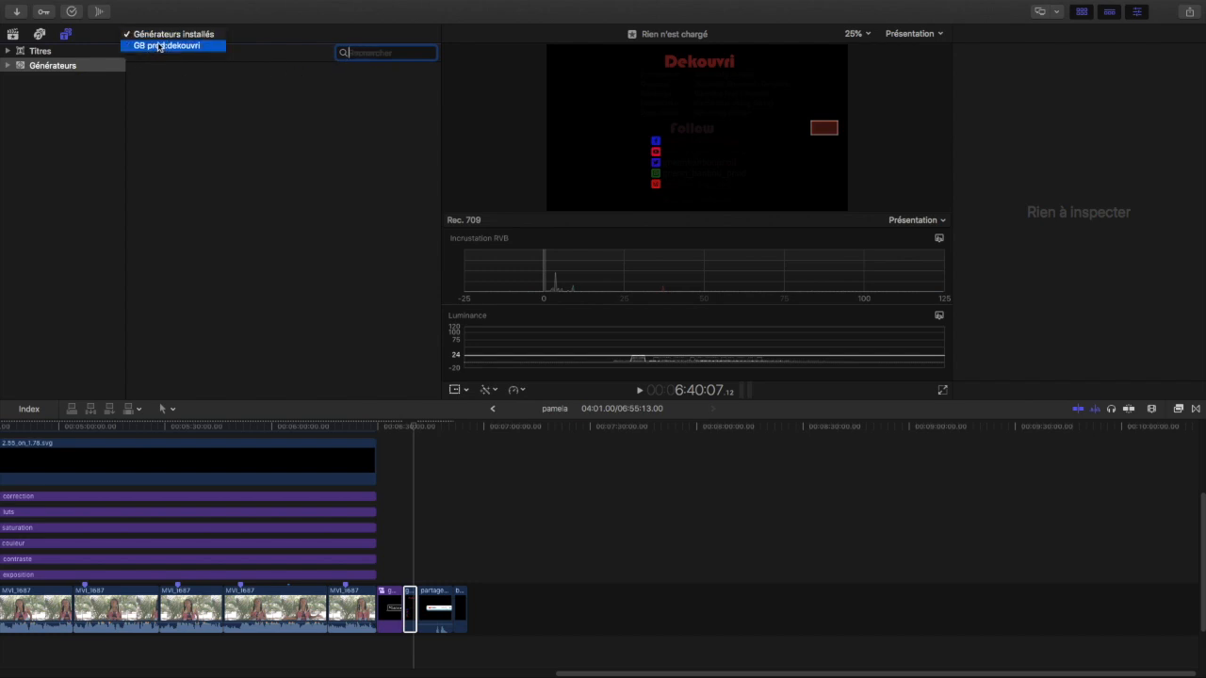
pyautogui.click(152, 46)
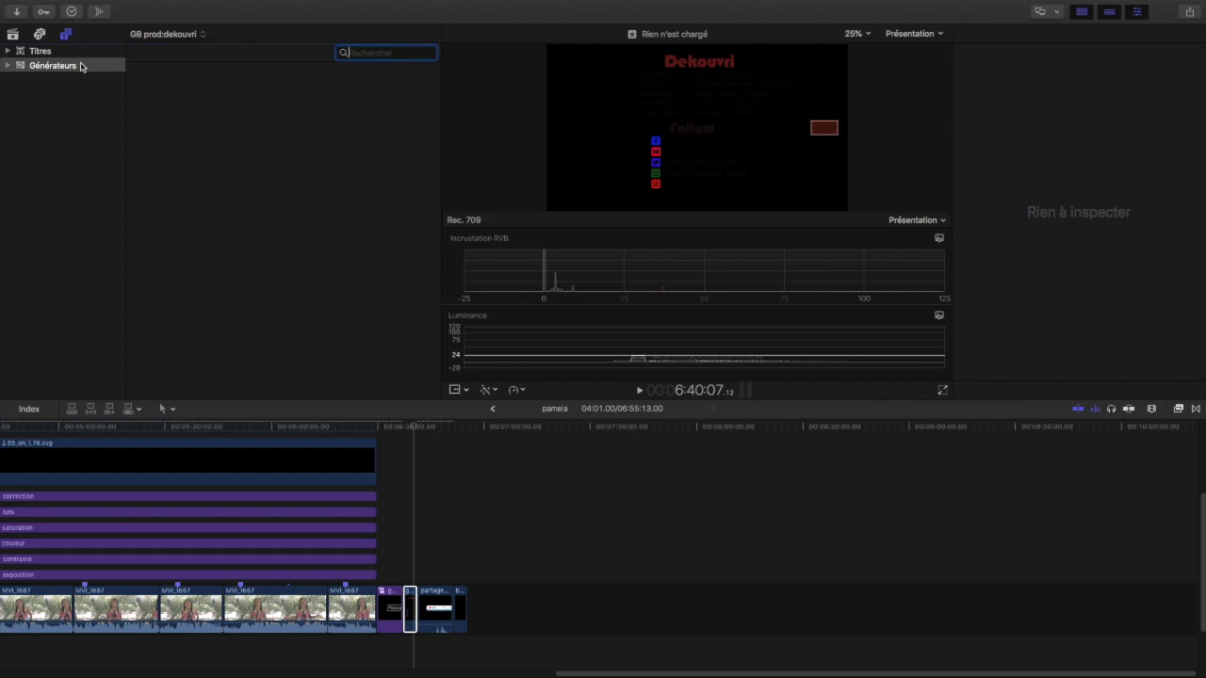
pyautogui.click(183, 36)
pyautogui.click(183, 24)
pyautogui.click(226, 146)
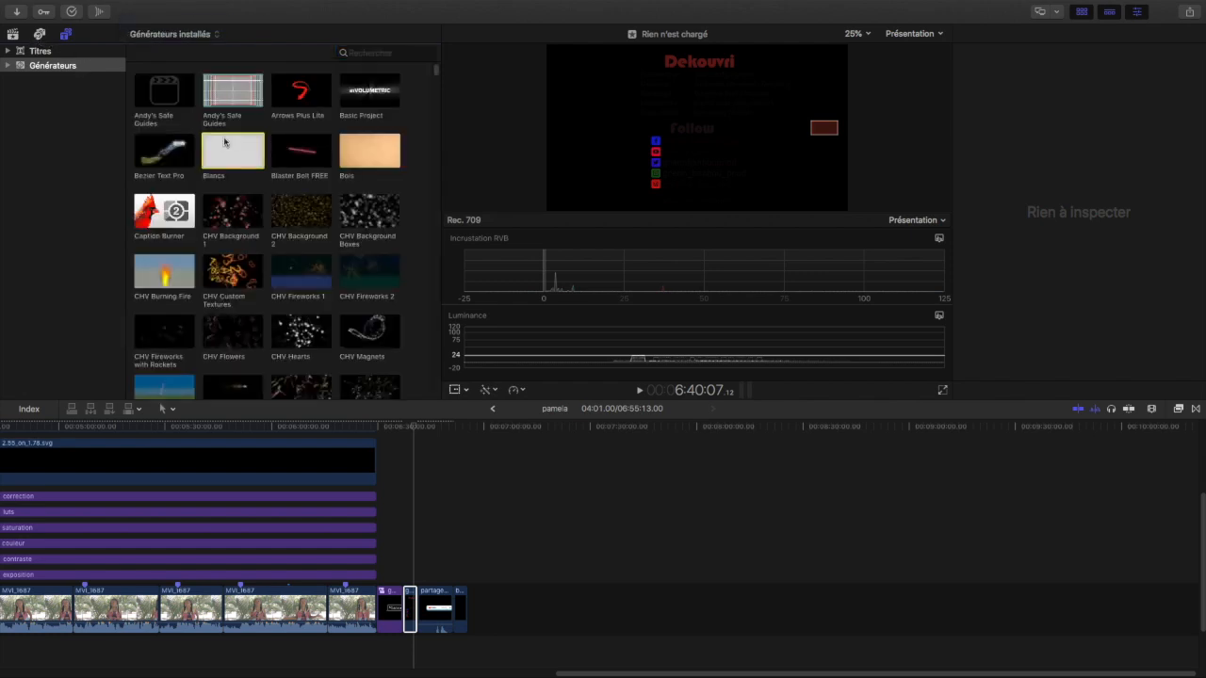
pyautogui.scroll(-2, 243, 188)
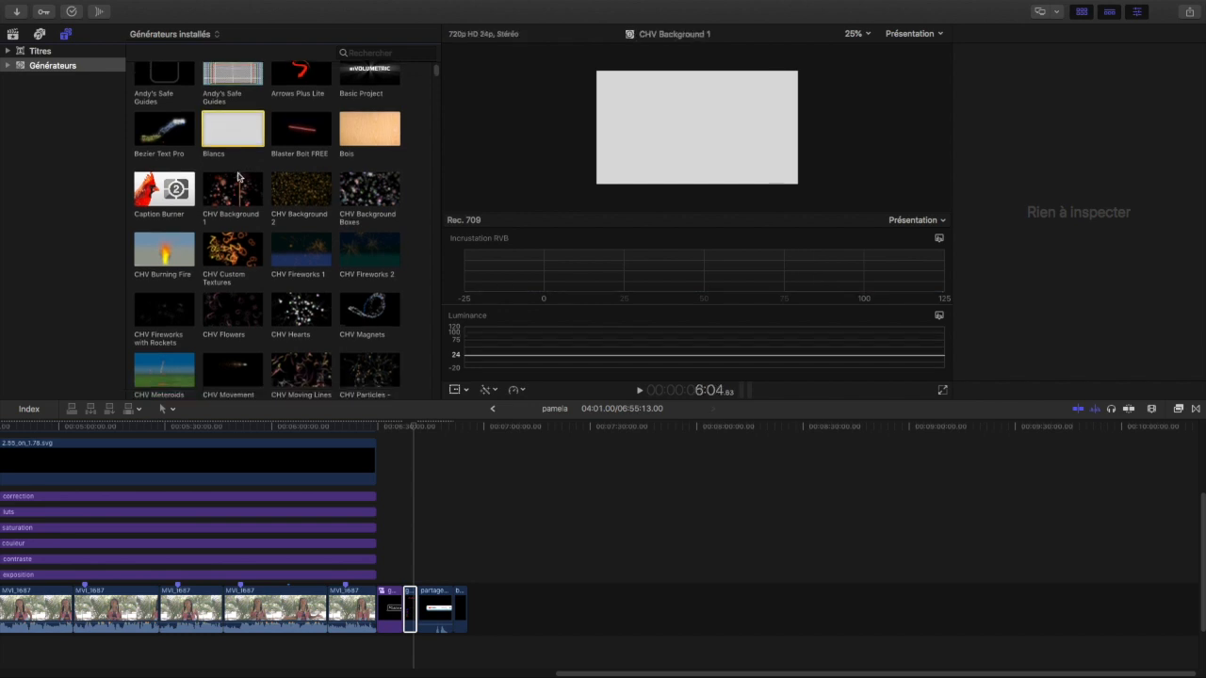
pyautogui.moveTo(233, 120); pyautogui.dragTo(403, 659)
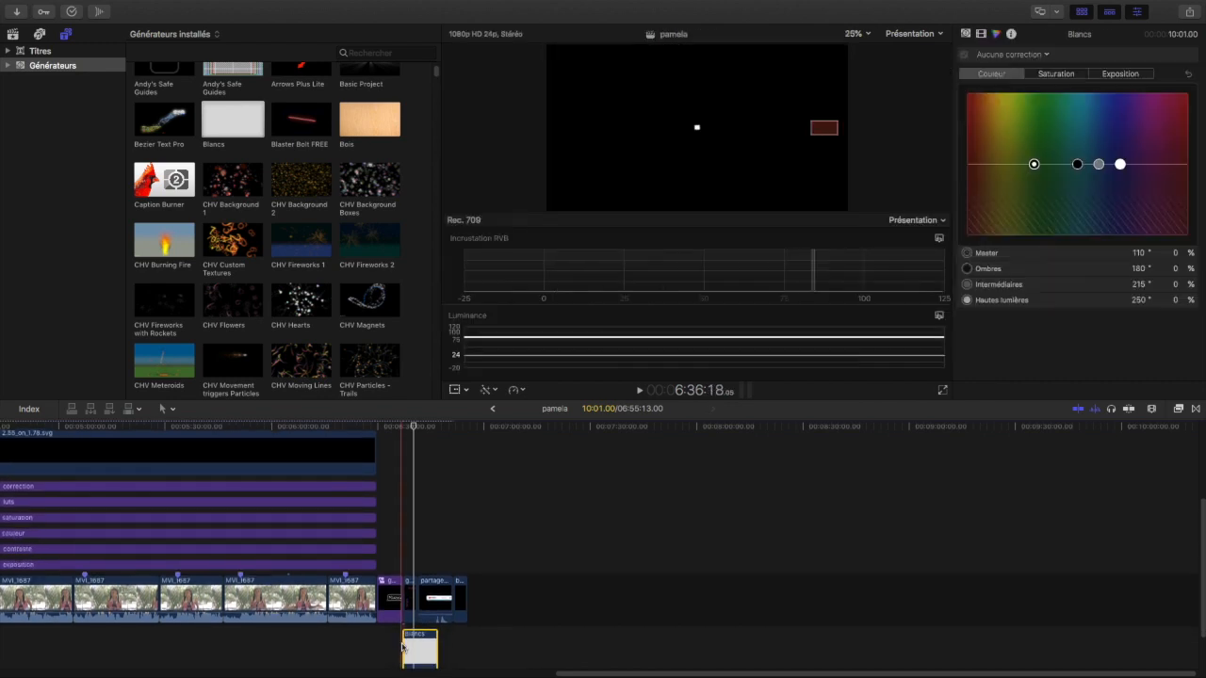
# - Trim both ends of the Blancs generator to line up with the generique dekouvri clip, for a duration of 4:01.00
pyautogui.scroll(-1, 398, 531)
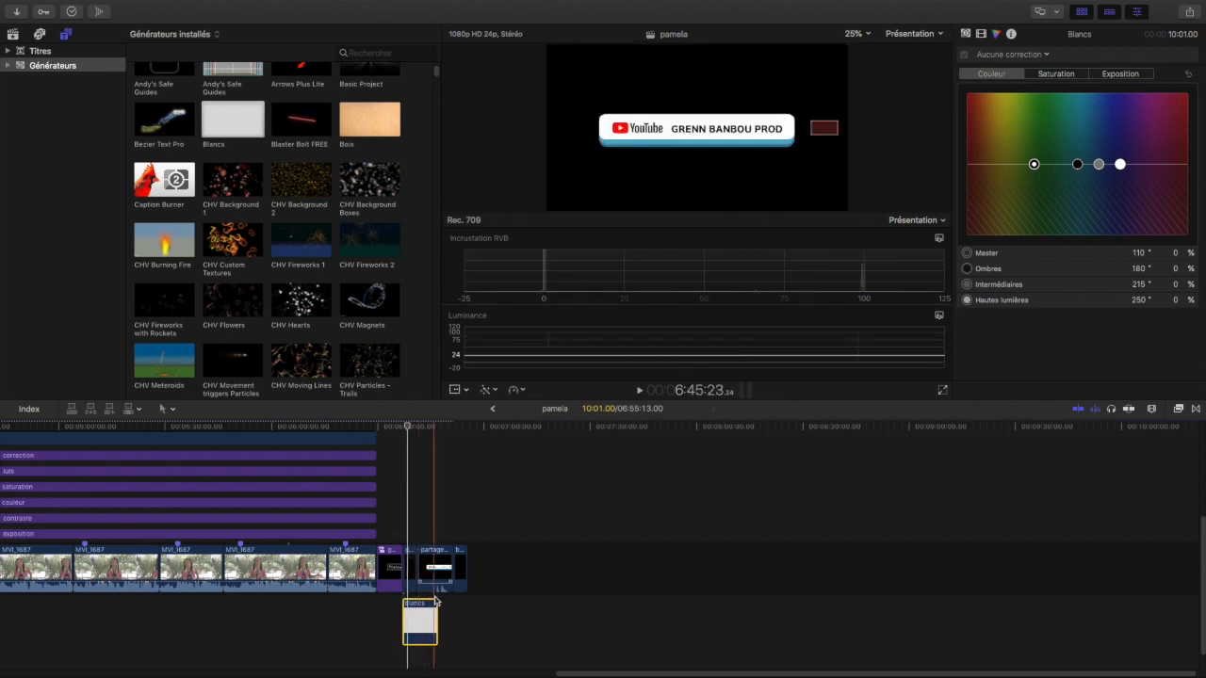
pyautogui.press('super+equal')
pyautogui.press('super+equal')
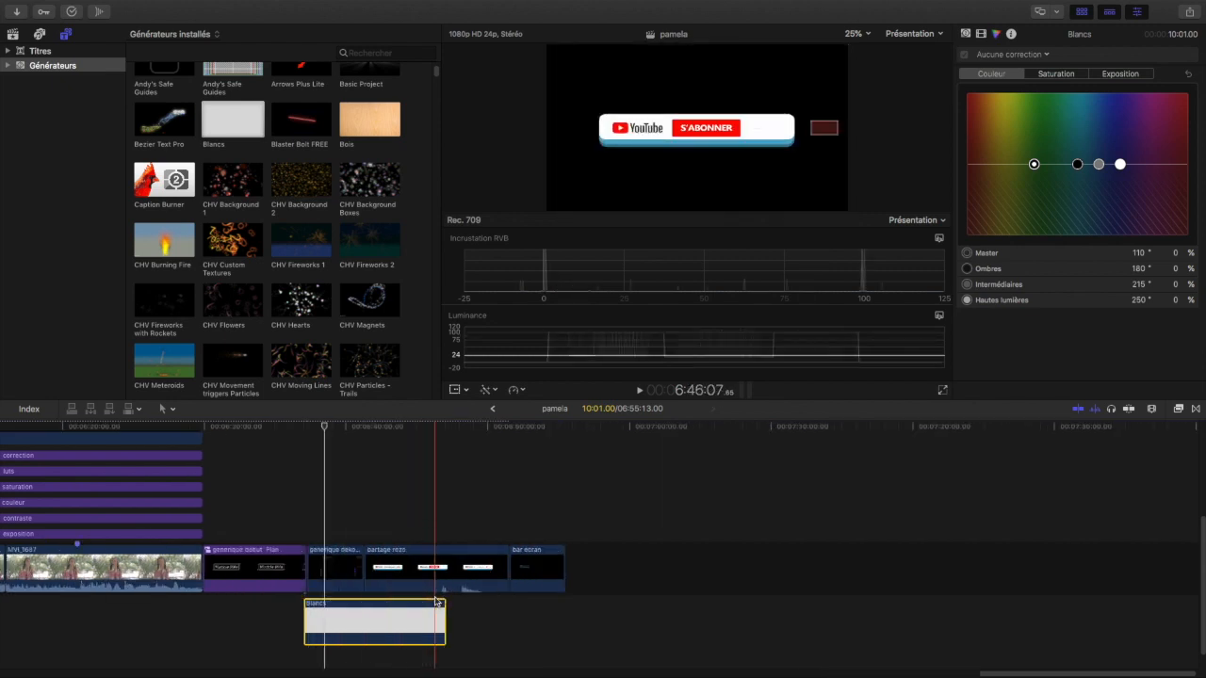
pyautogui.moveTo(444, 624); pyautogui.dragTo(363, 604)
pyautogui.press('super+equal')
pyautogui.press('super+equal')
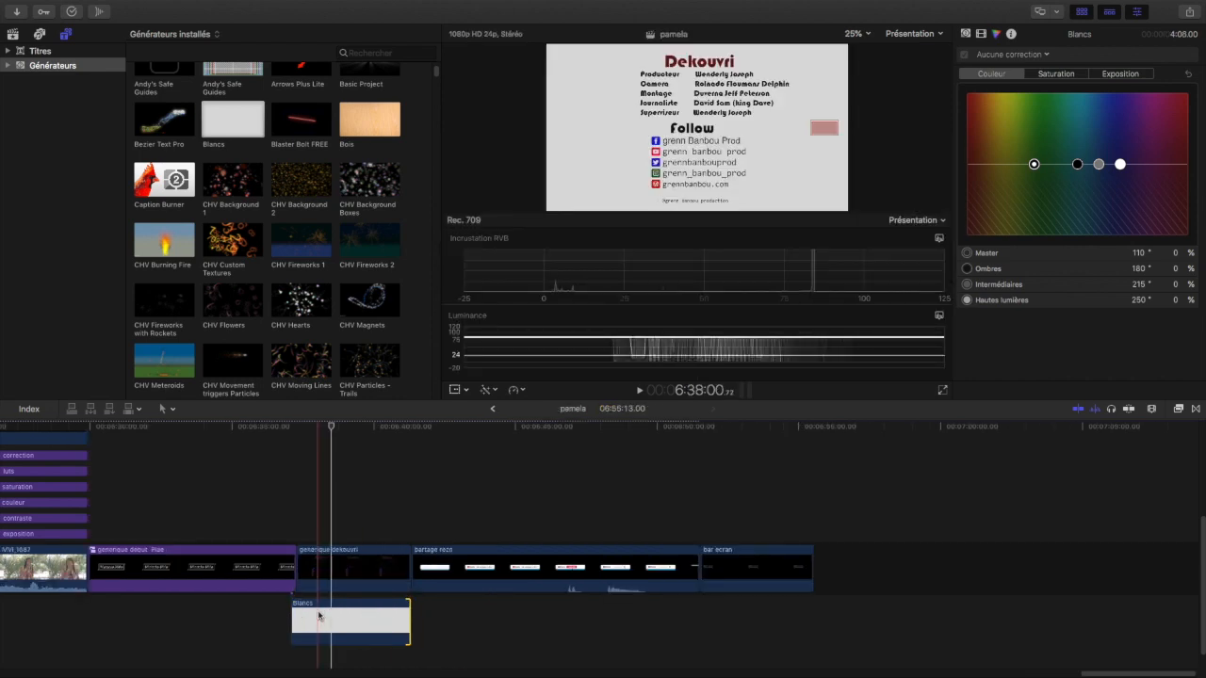
pyautogui.moveTo(267, 615); pyautogui.dragTo(278, 617)
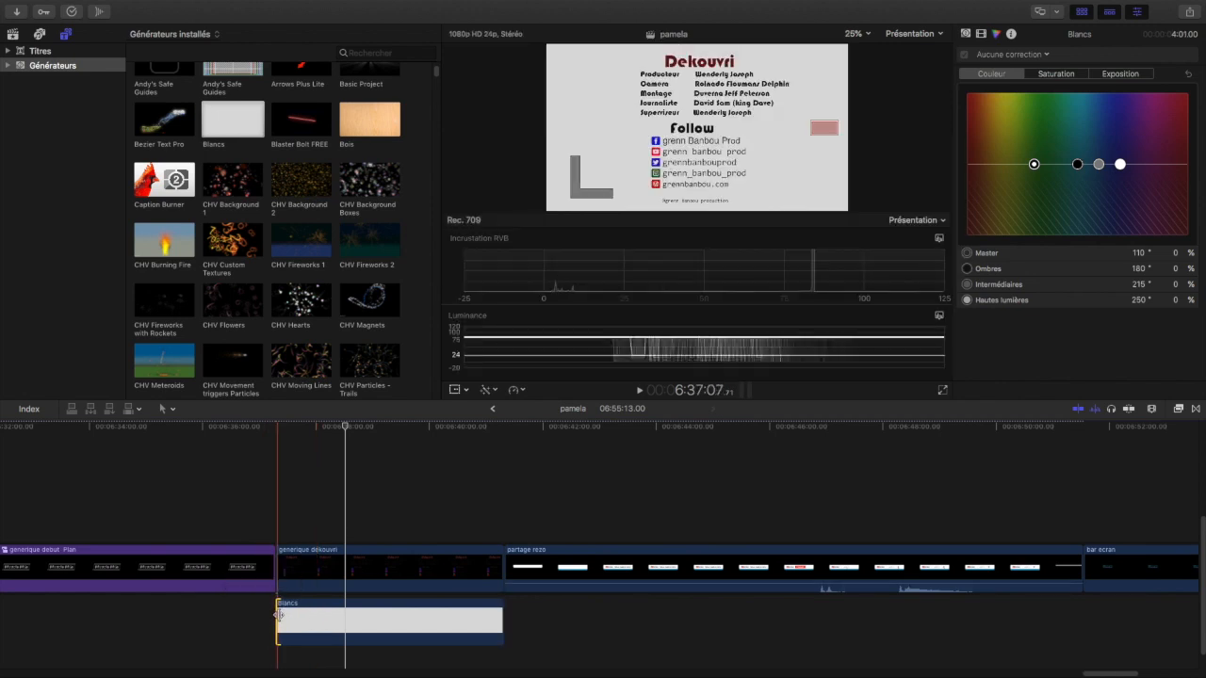
pyautogui.scroll(-1, 278, 613)
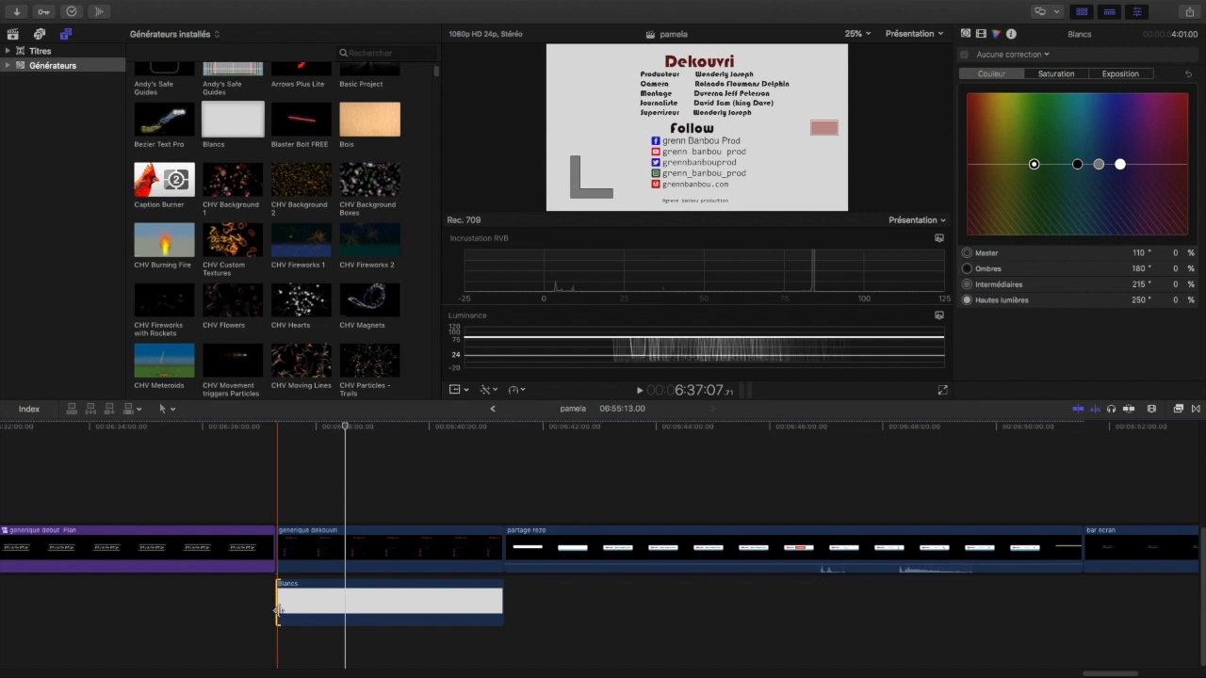
# - Play the graded interview in full screen from around 3:05, then pause and return to the editing view
pyautogui.scroll(-5, 279, 610)
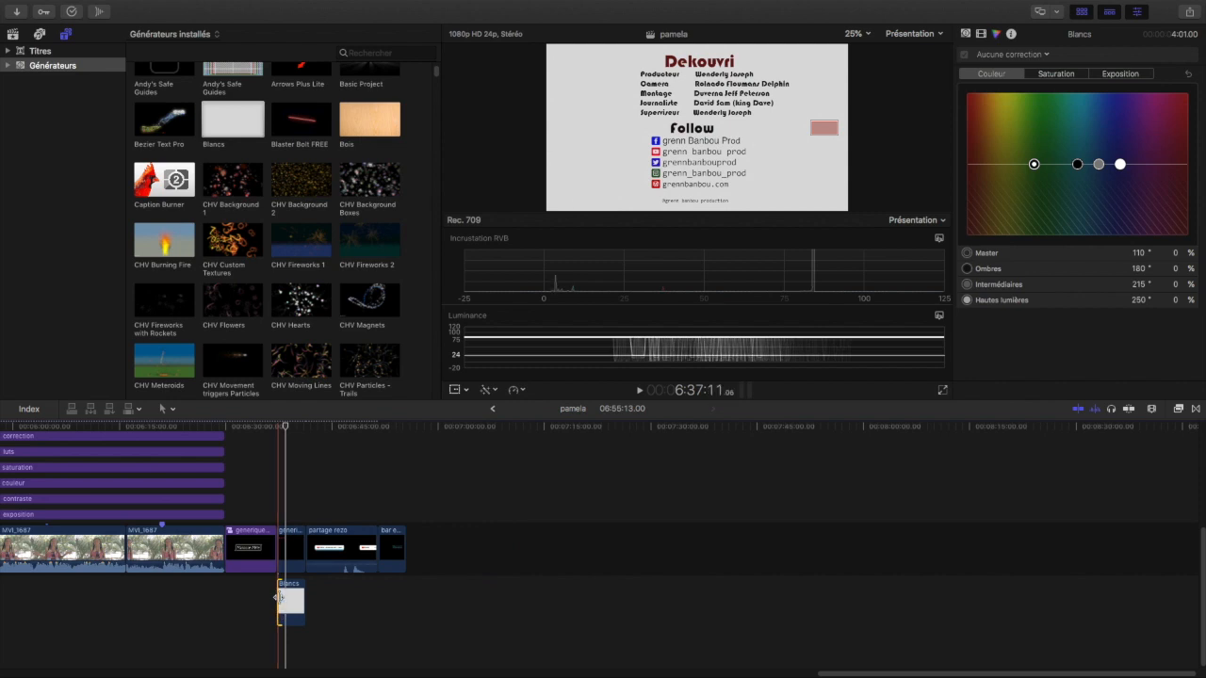
pyautogui.moveTo(283, 429); pyautogui.dragTo(676, 443)
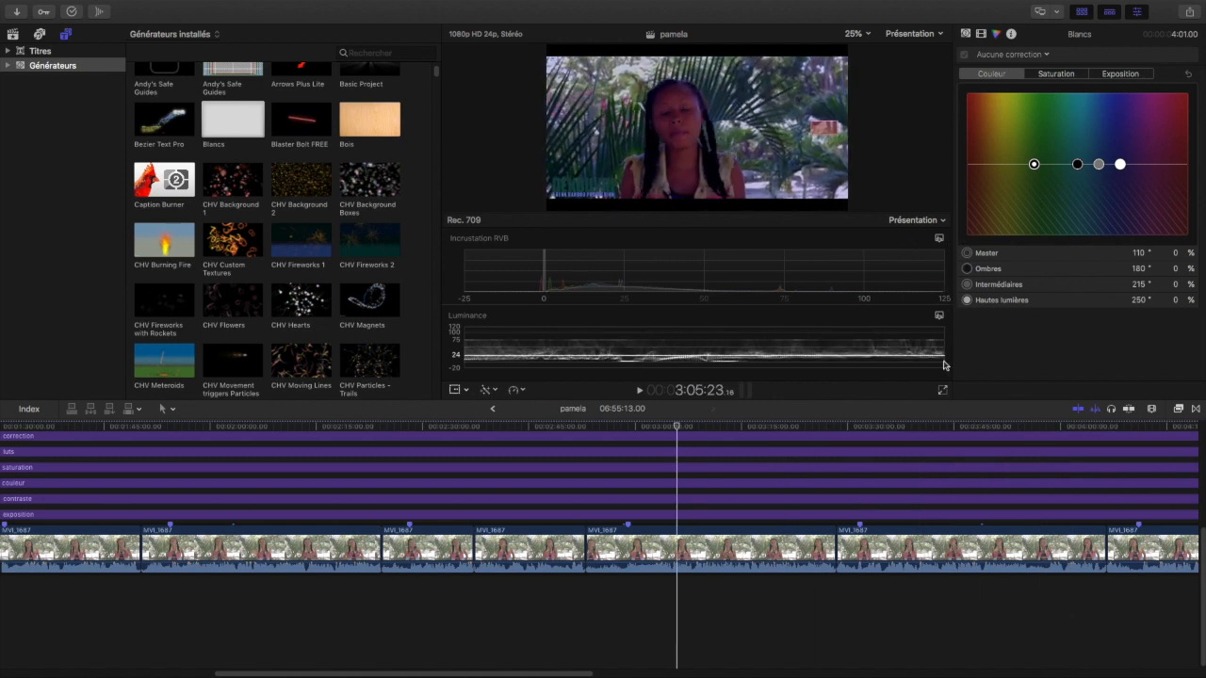
pyautogui.click(943, 391)
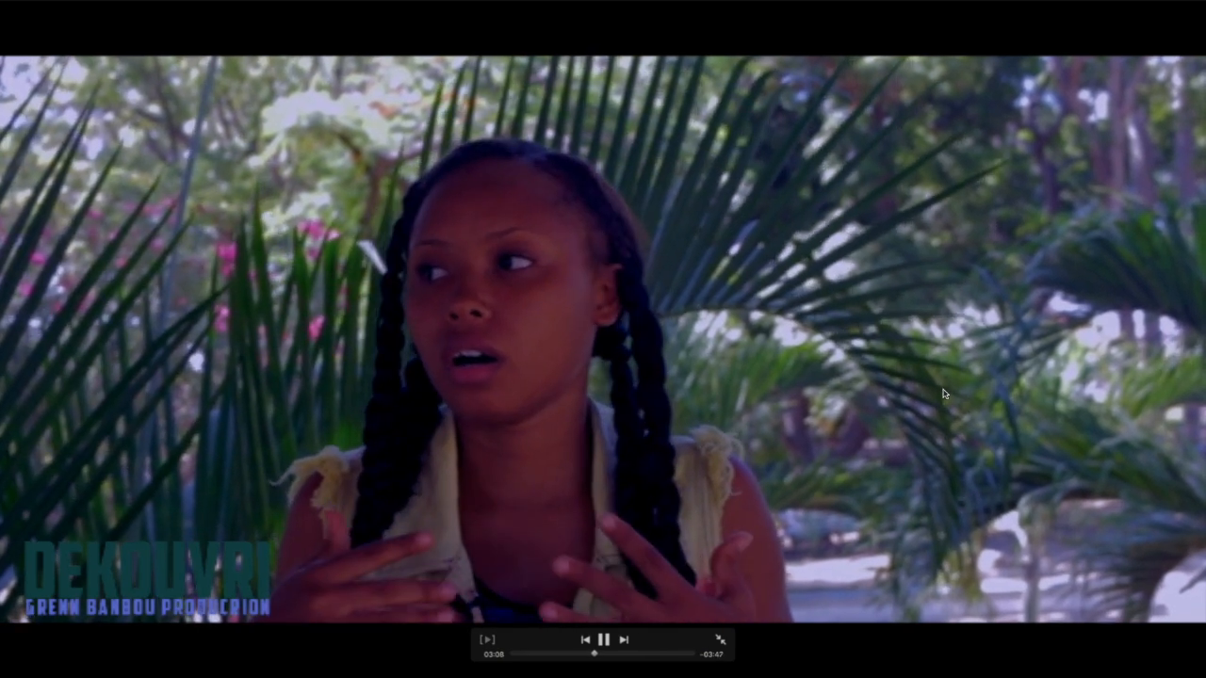
pyautogui.press('space')
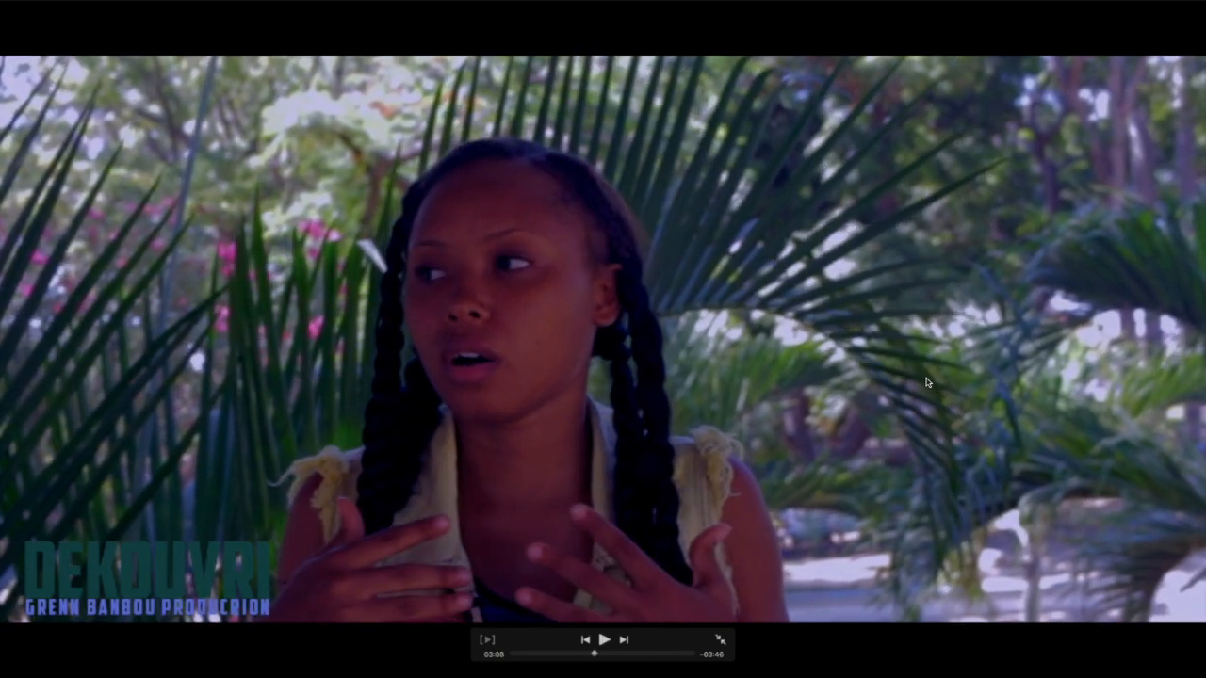
pyautogui.press('Escape')
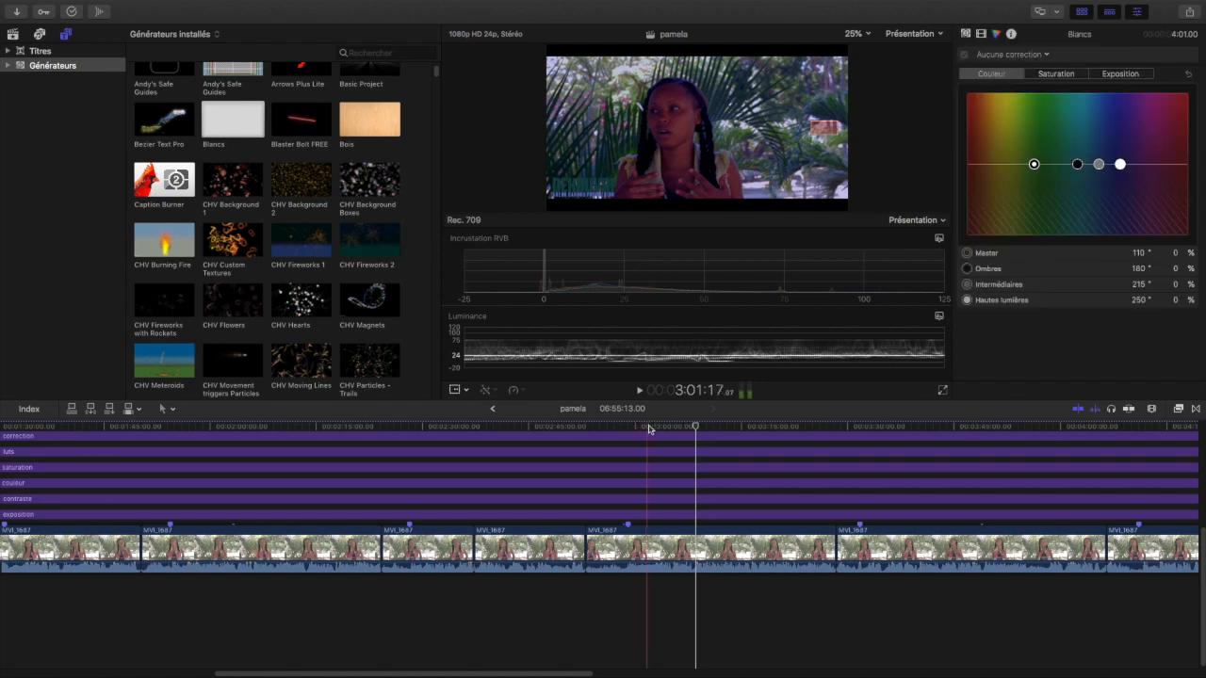
# - Disable the luts and correction adjustment layers and preview the interview in full screen without them
pyautogui.click(517, 453)
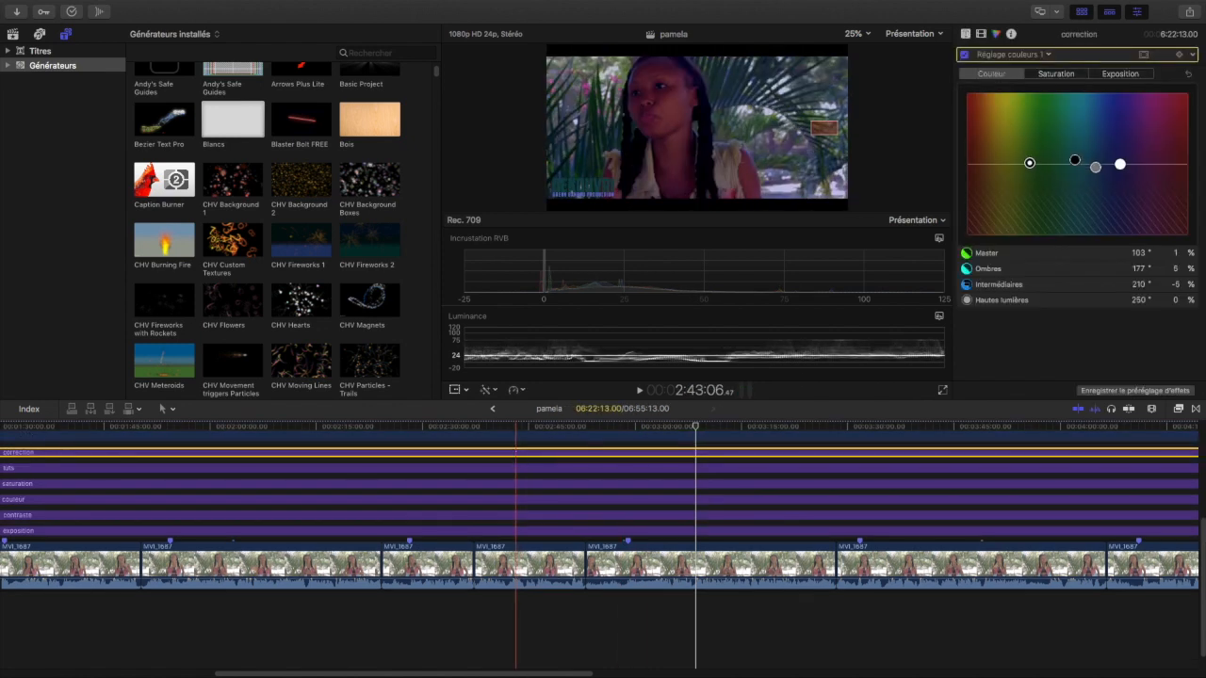
pyautogui.click(498, 469)
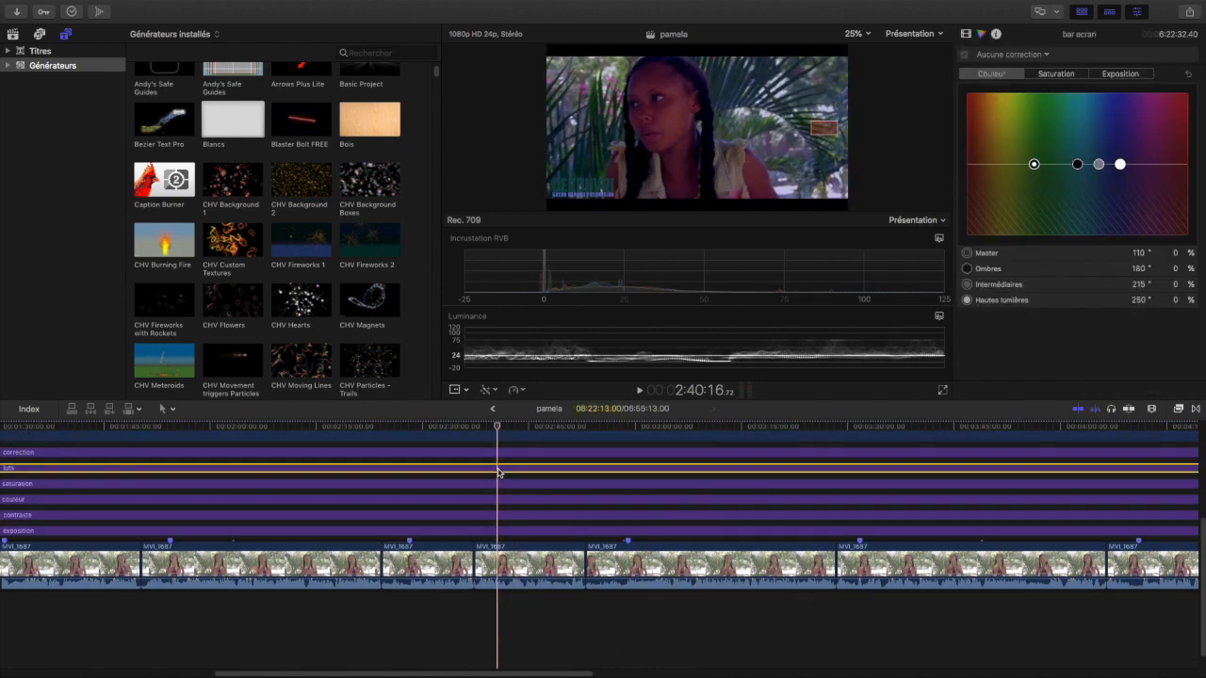
pyautogui.press('v')
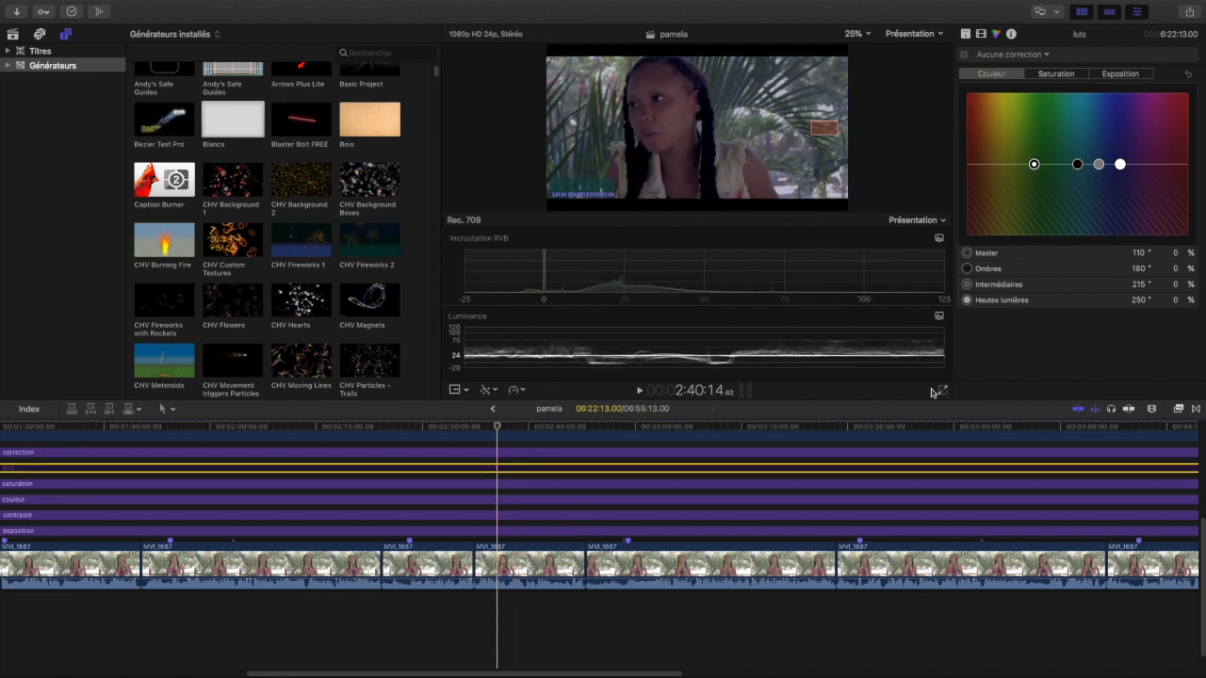
pyautogui.click(713, 458)
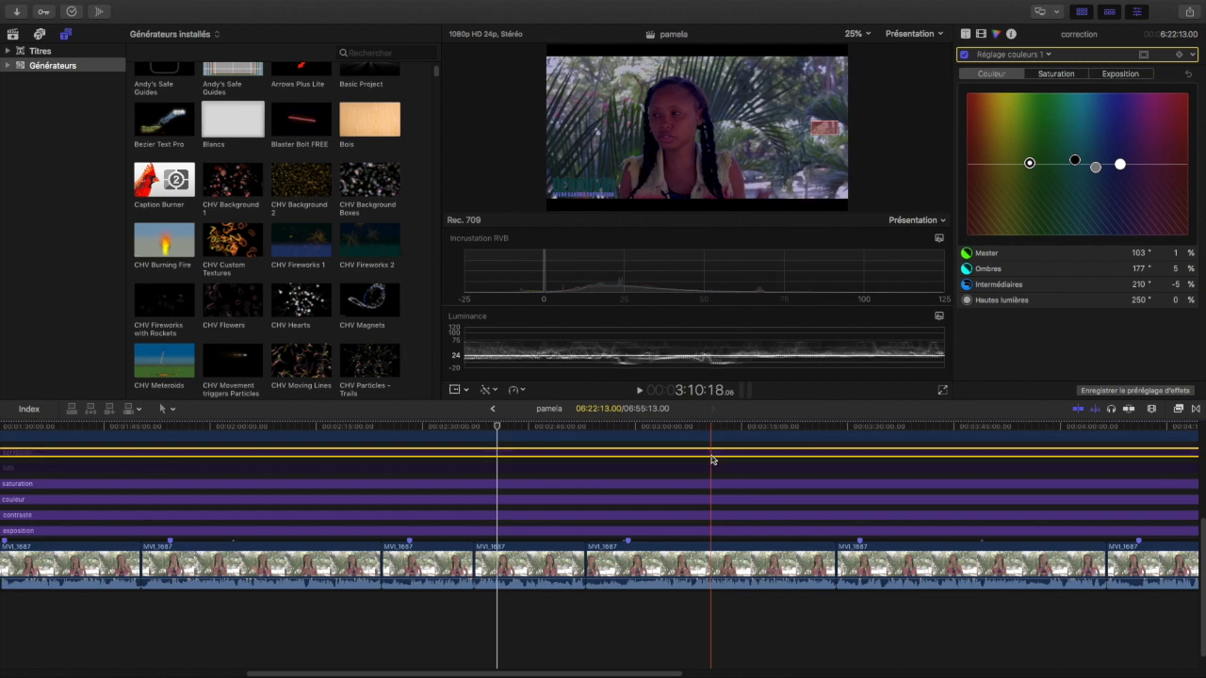
pyautogui.click(941, 392)
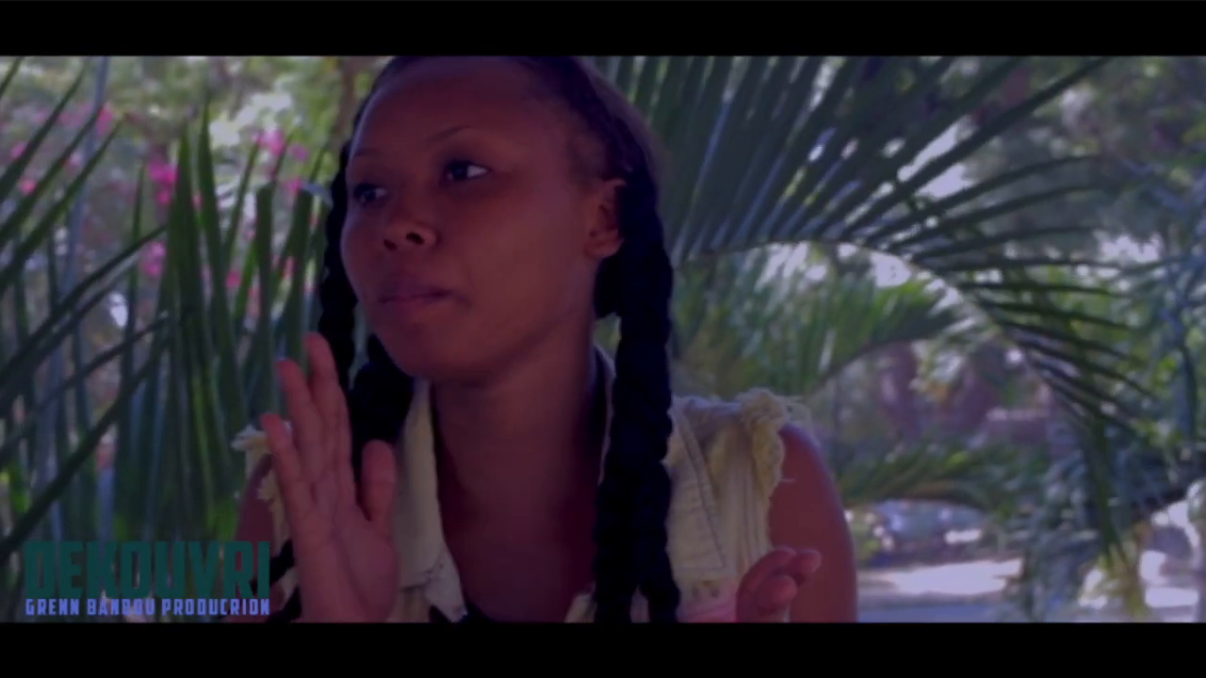
pyautogui.press('Escape')
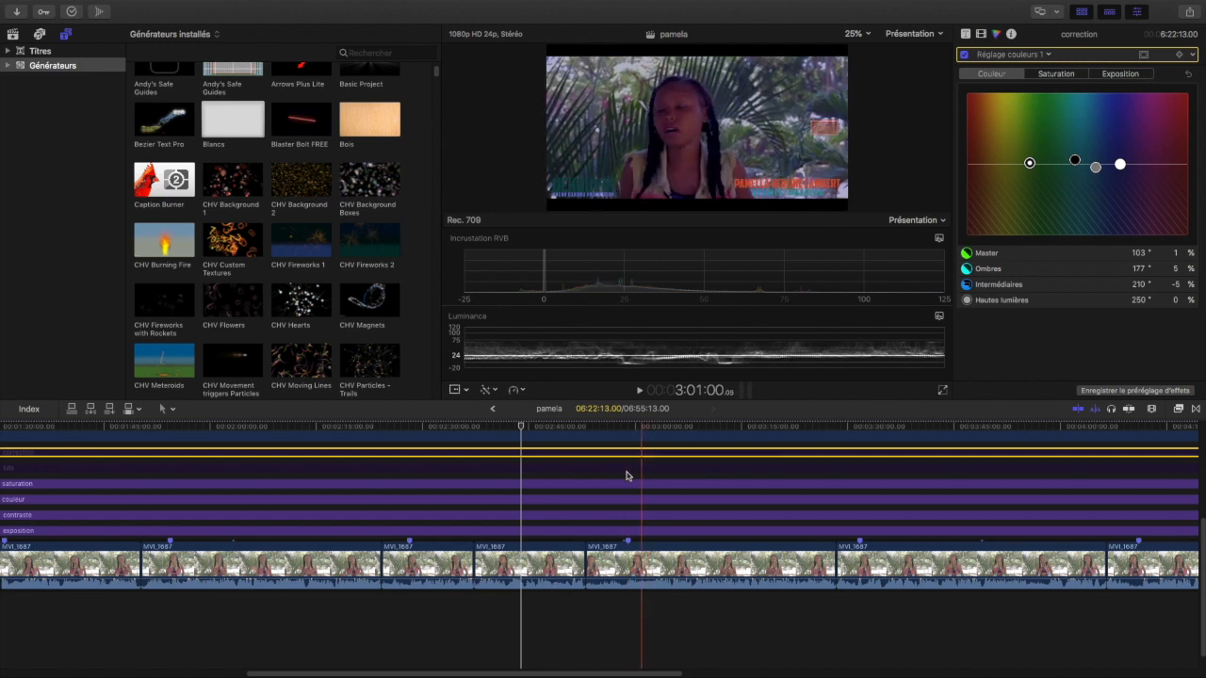
# - Disable the saturation and exposition adjustment layers to compare the image without them
pyautogui.scroll(5, 627, 473)
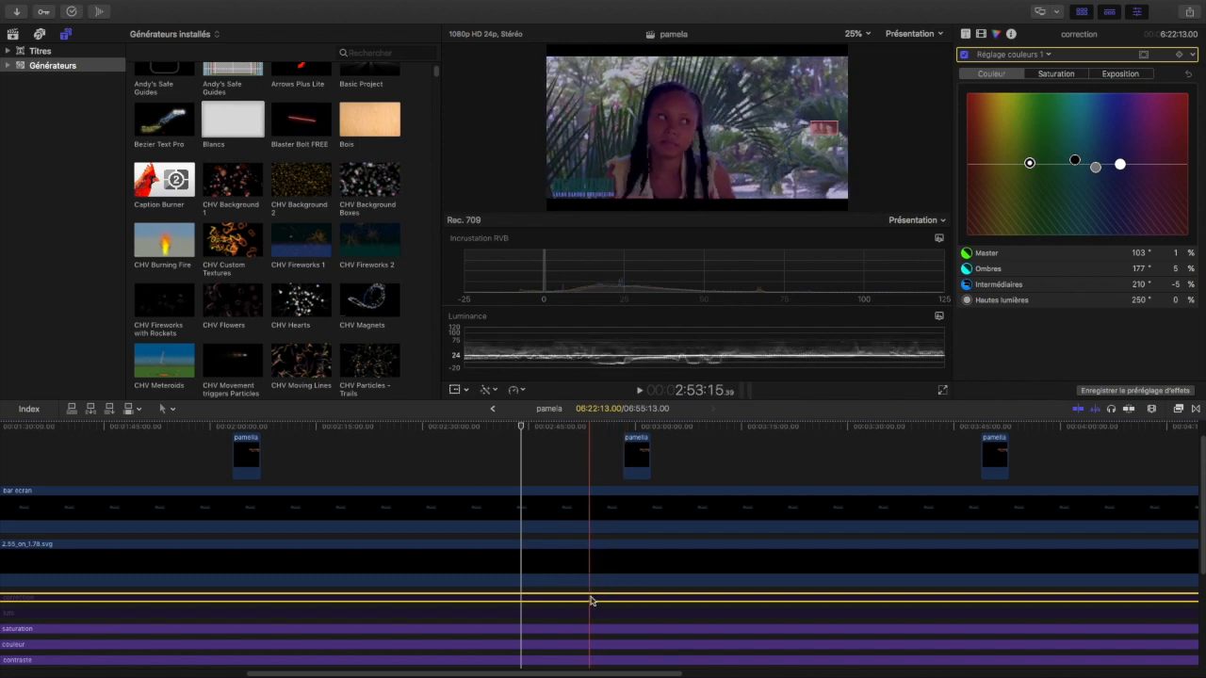
pyautogui.click(604, 630)
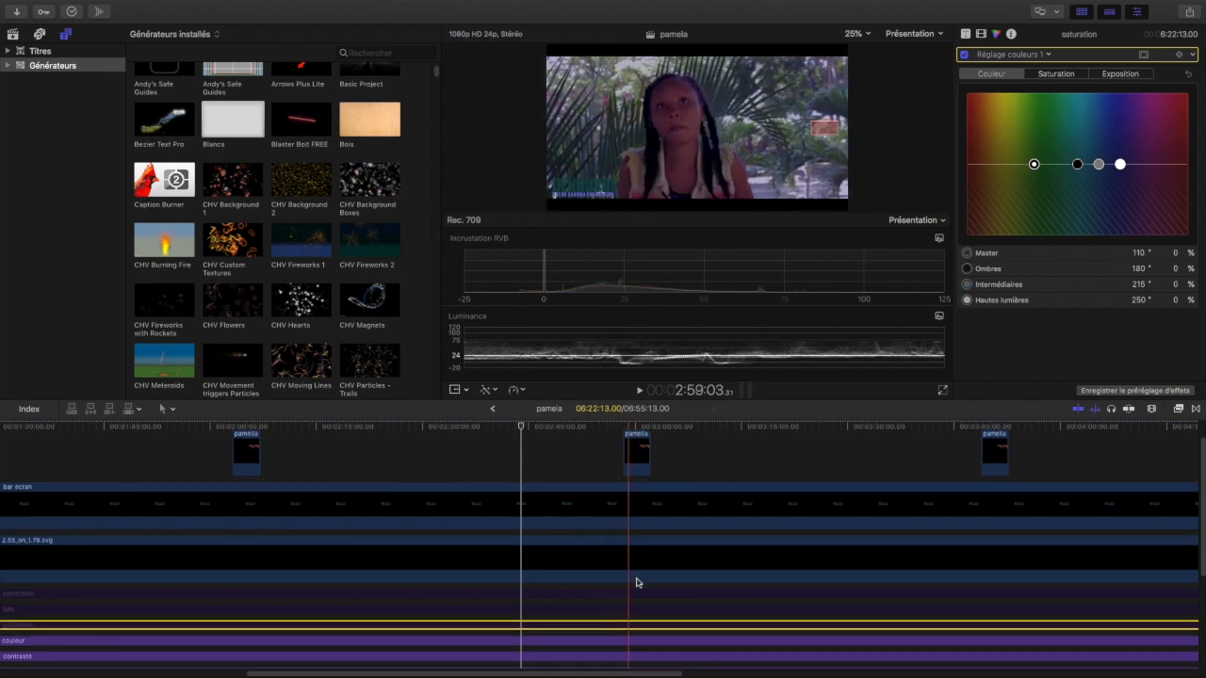
pyautogui.scroll(-2, 641, 582)
pyautogui.scroll(-1, 589, 639)
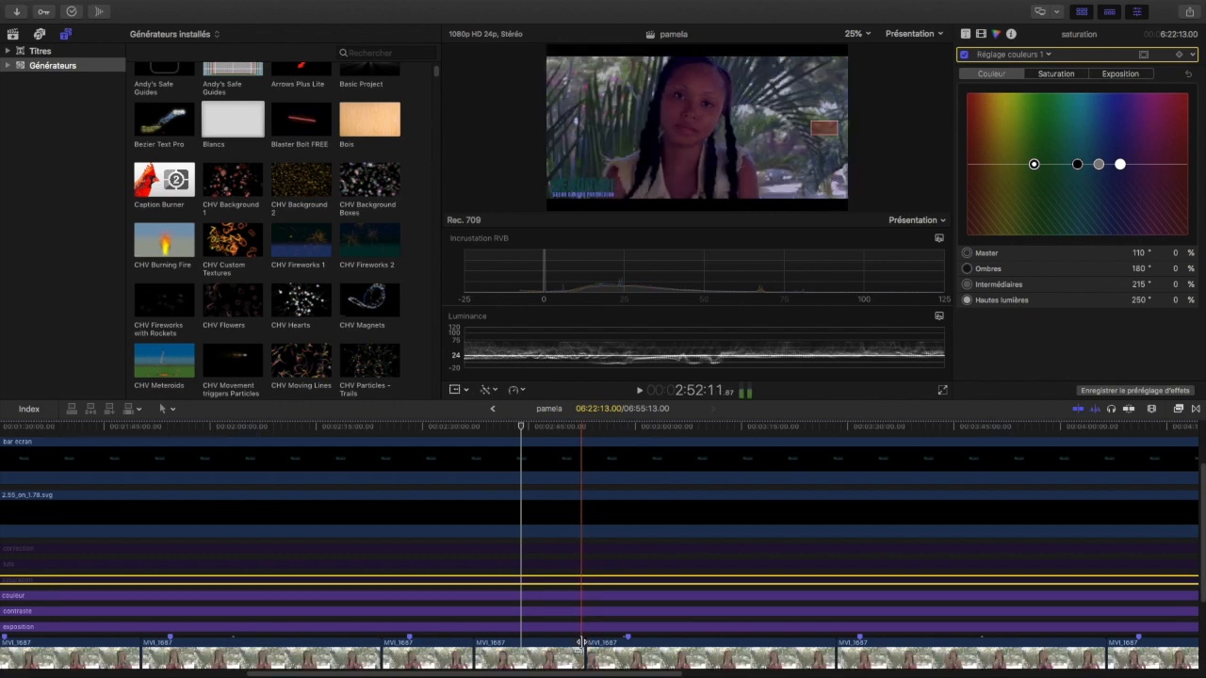
pyautogui.click(580, 627)
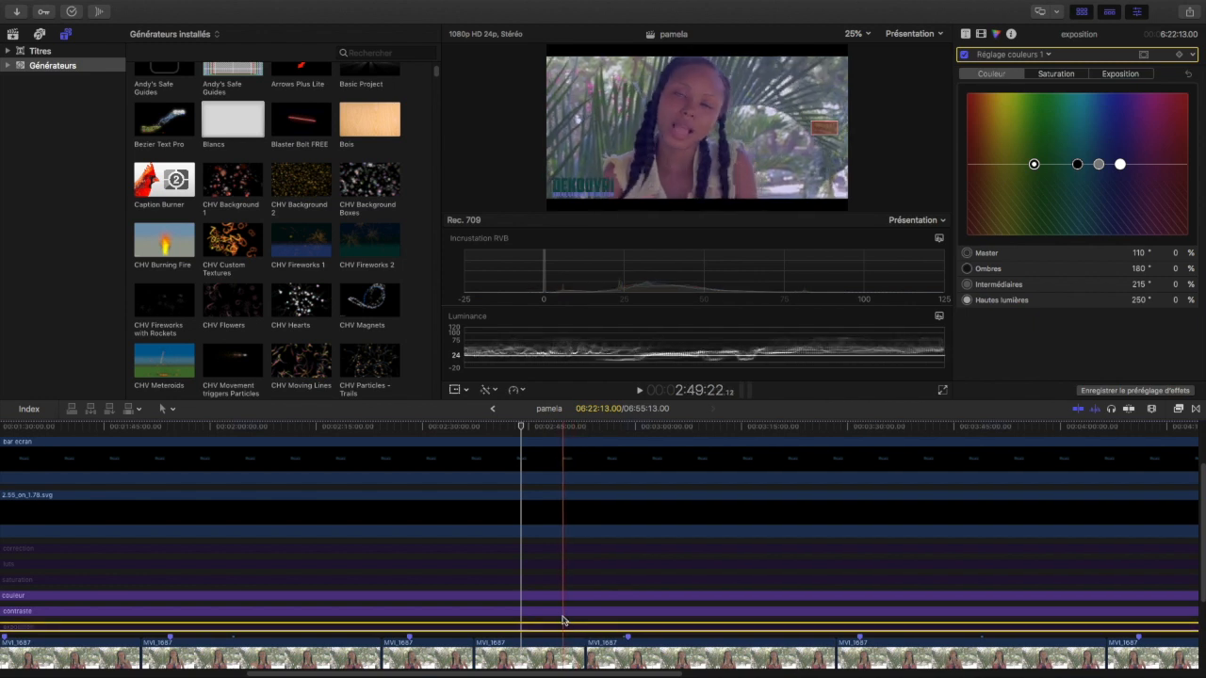
# - Re-enable the saturation and correction adjustment layers, and turn luts on and back off for comparison
pyautogui.click(557, 581)
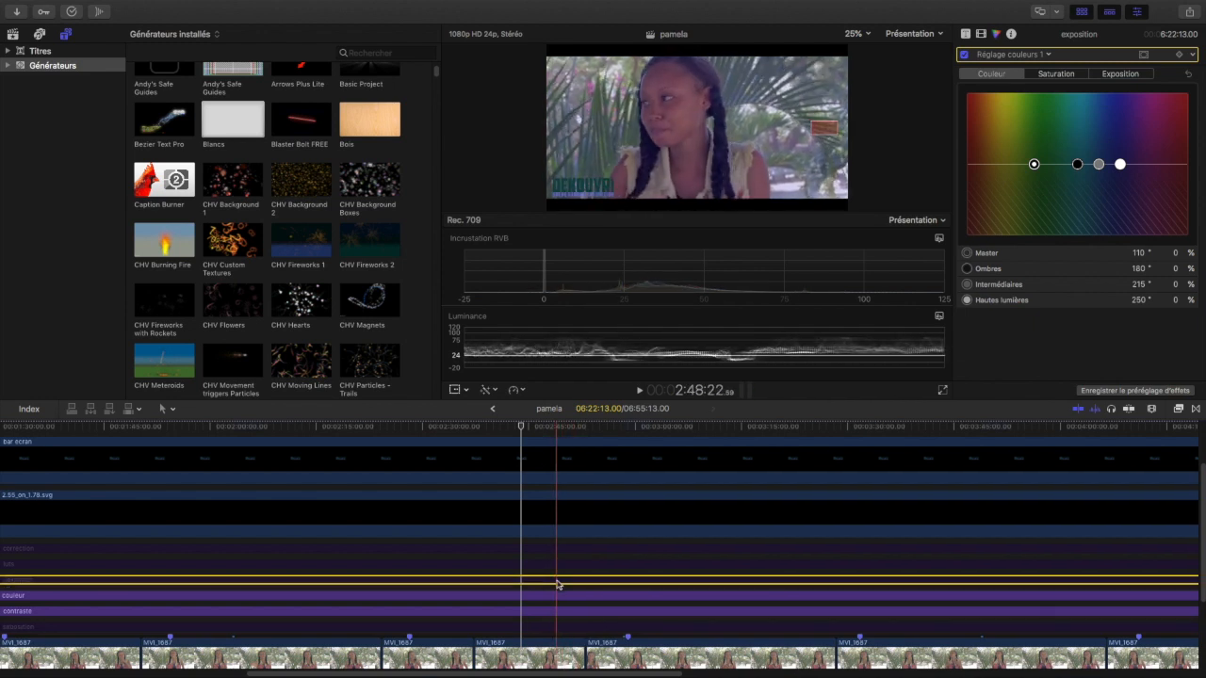
pyautogui.click(556, 564)
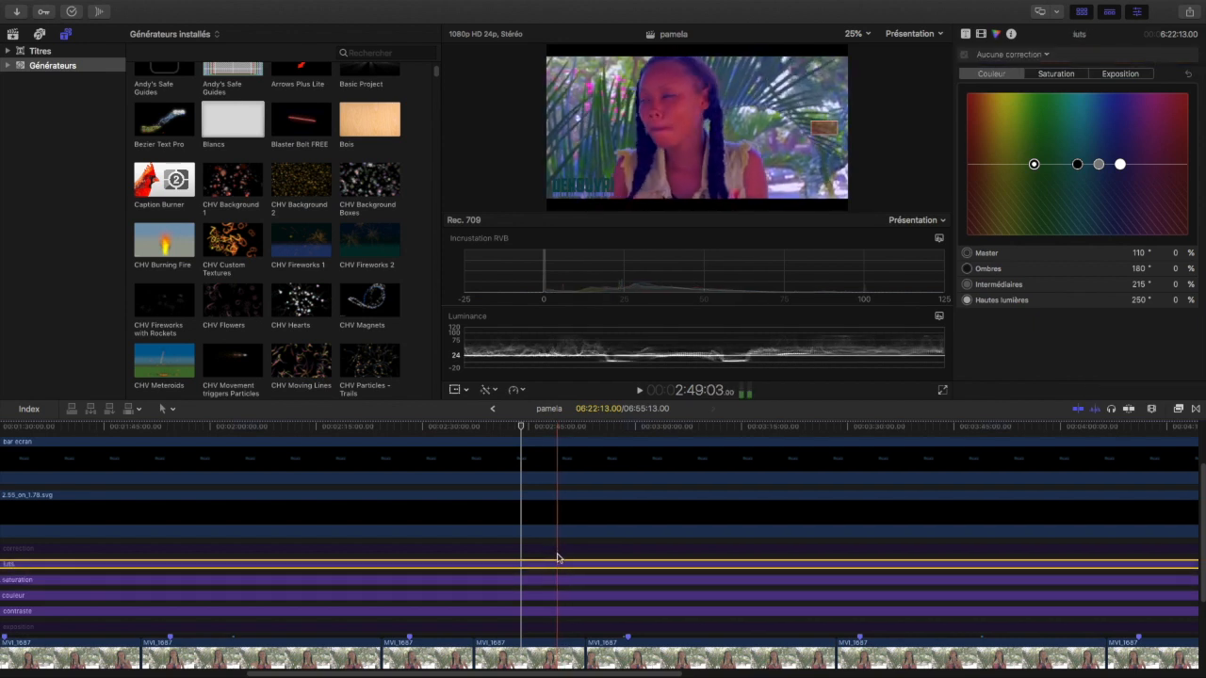
pyautogui.click(557, 550)
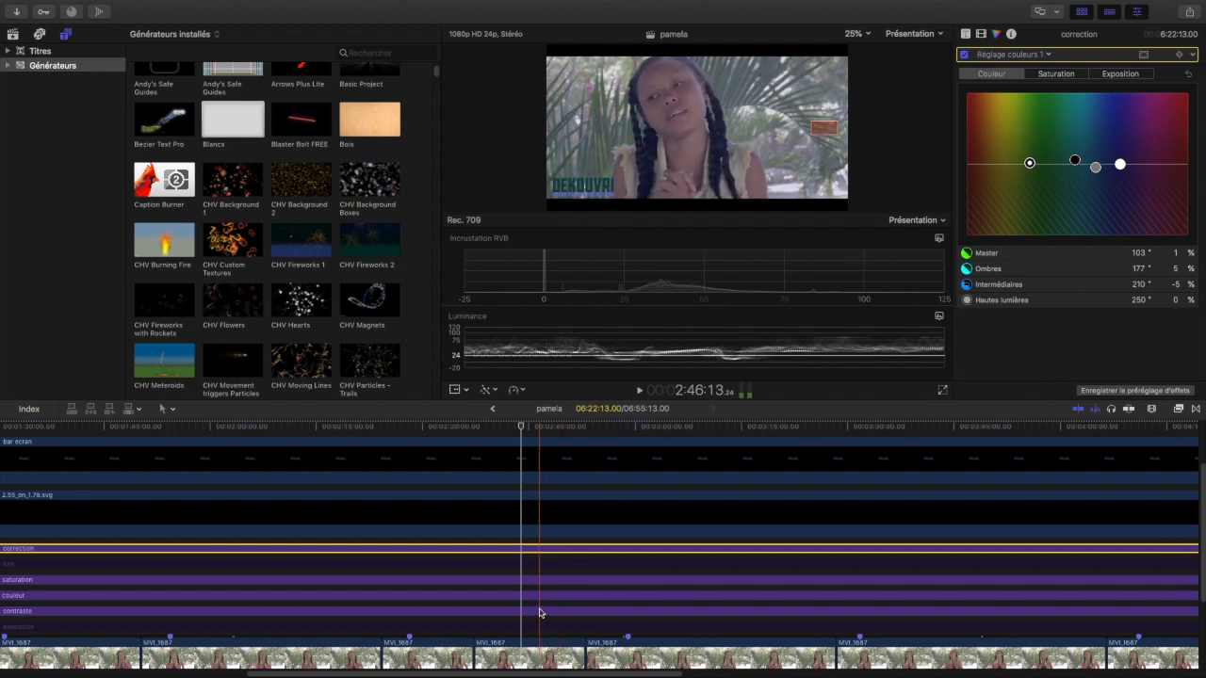
pyautogui.scroll(-2, 561, 565)
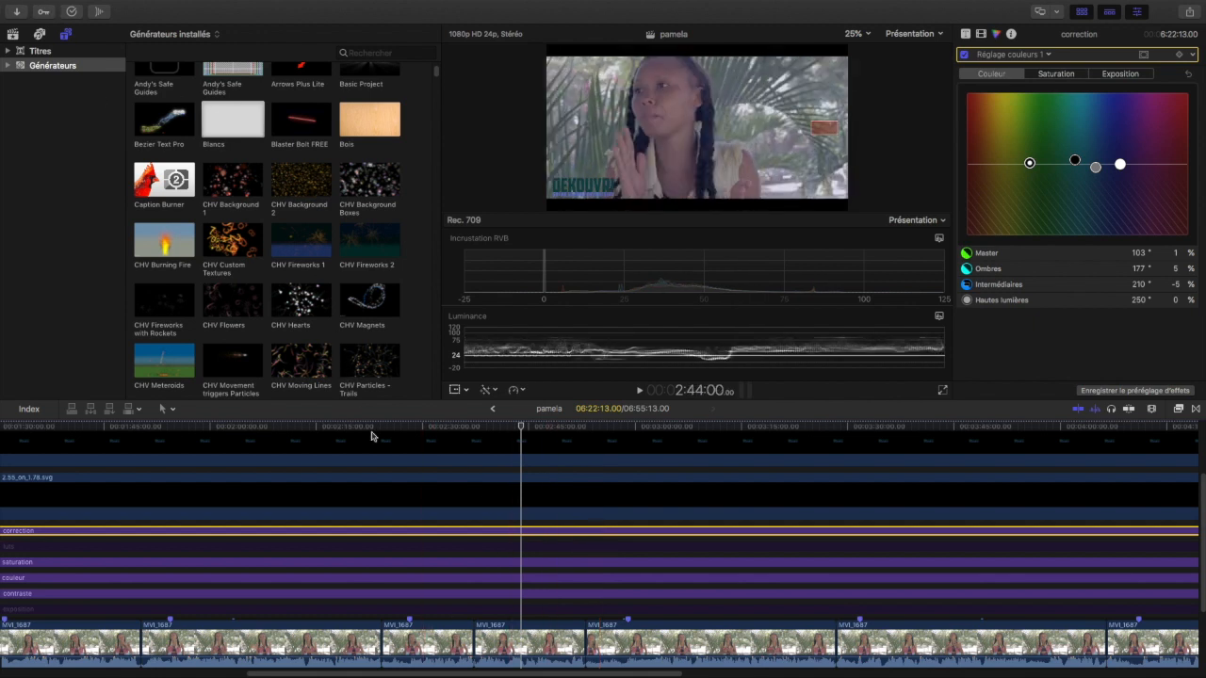
pyautogui.moveTo(12, 12)
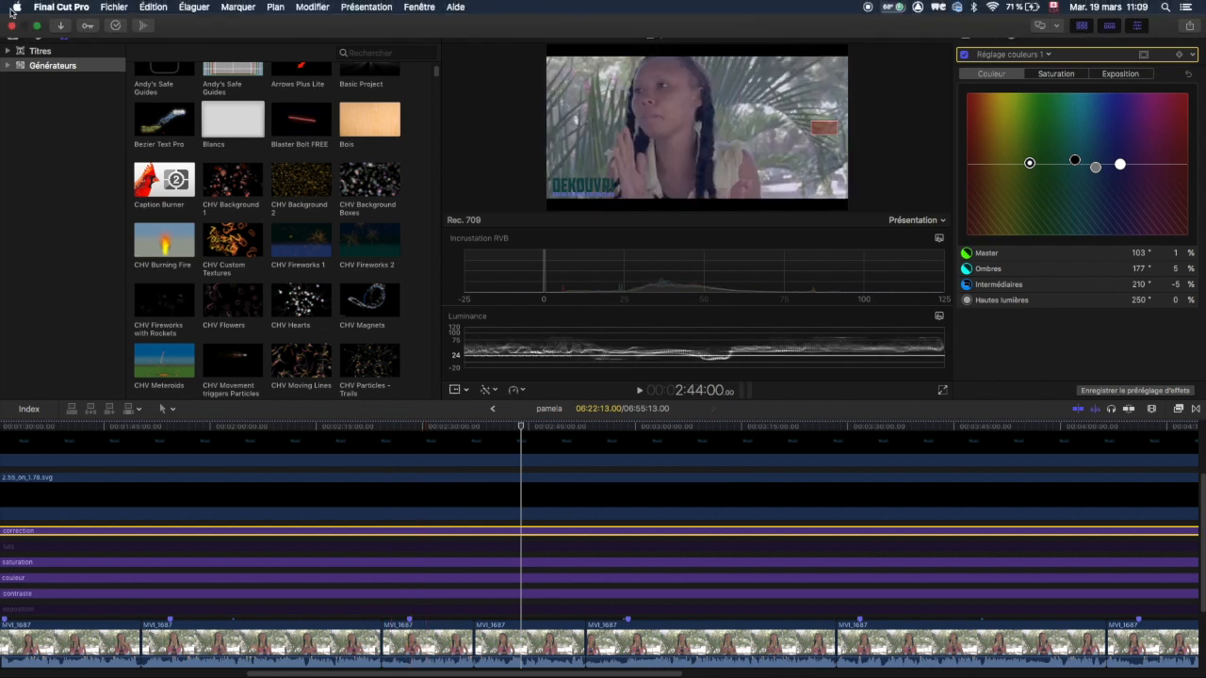